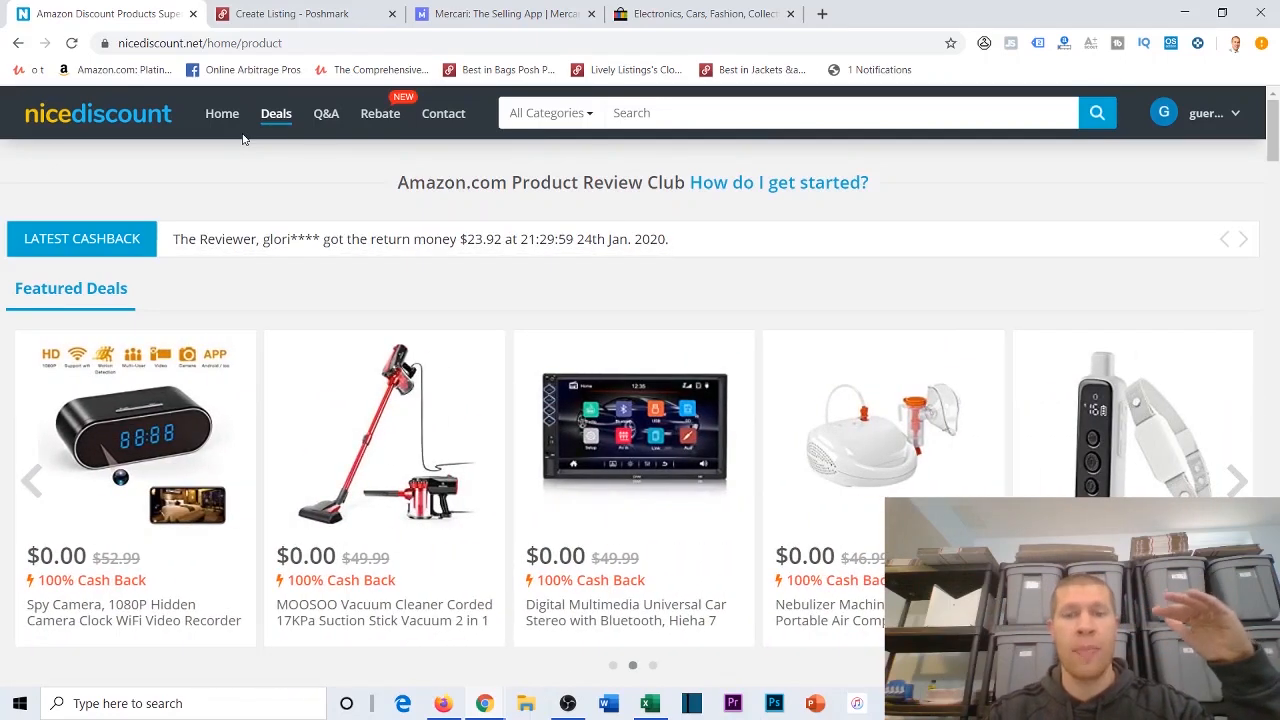
Step: Look over the tracking spreadsheet in Excel and browse the featured and all-category cash-back deals on nicediscount
{"action": "left_click", "coordinate": [646, 705]}
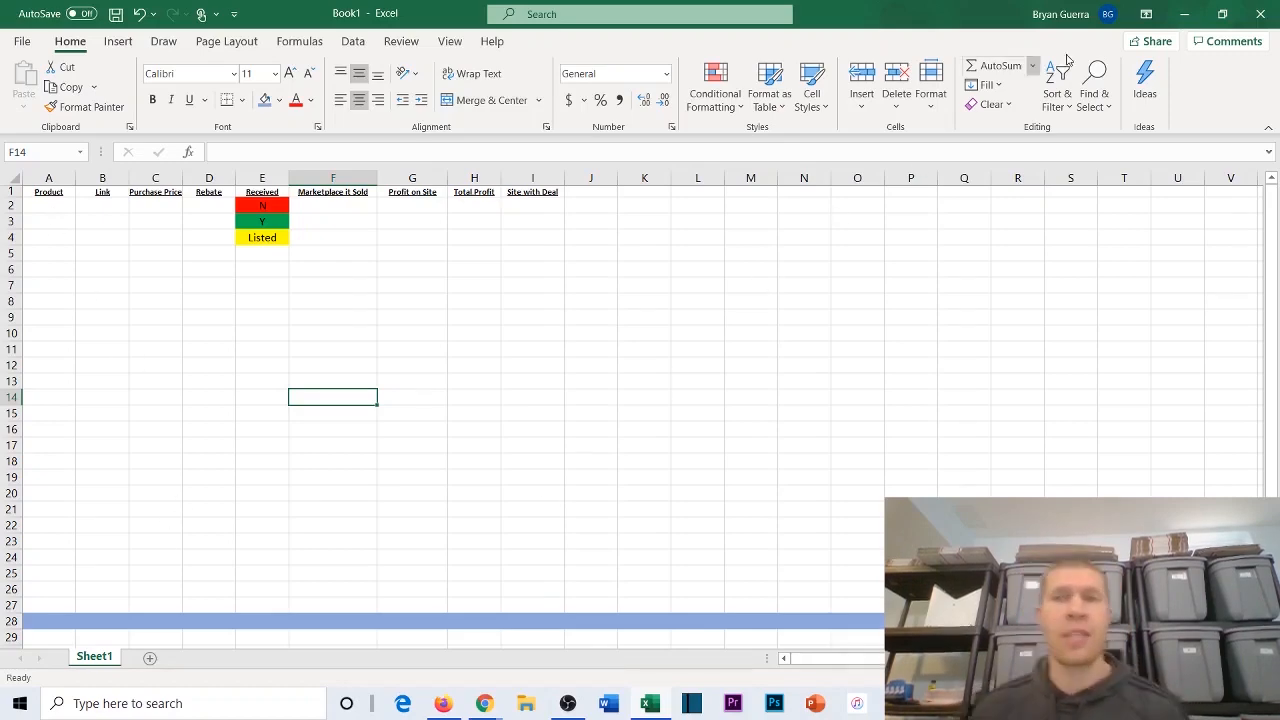
{"action": "left_click", "coordinate": [1184, 13]}
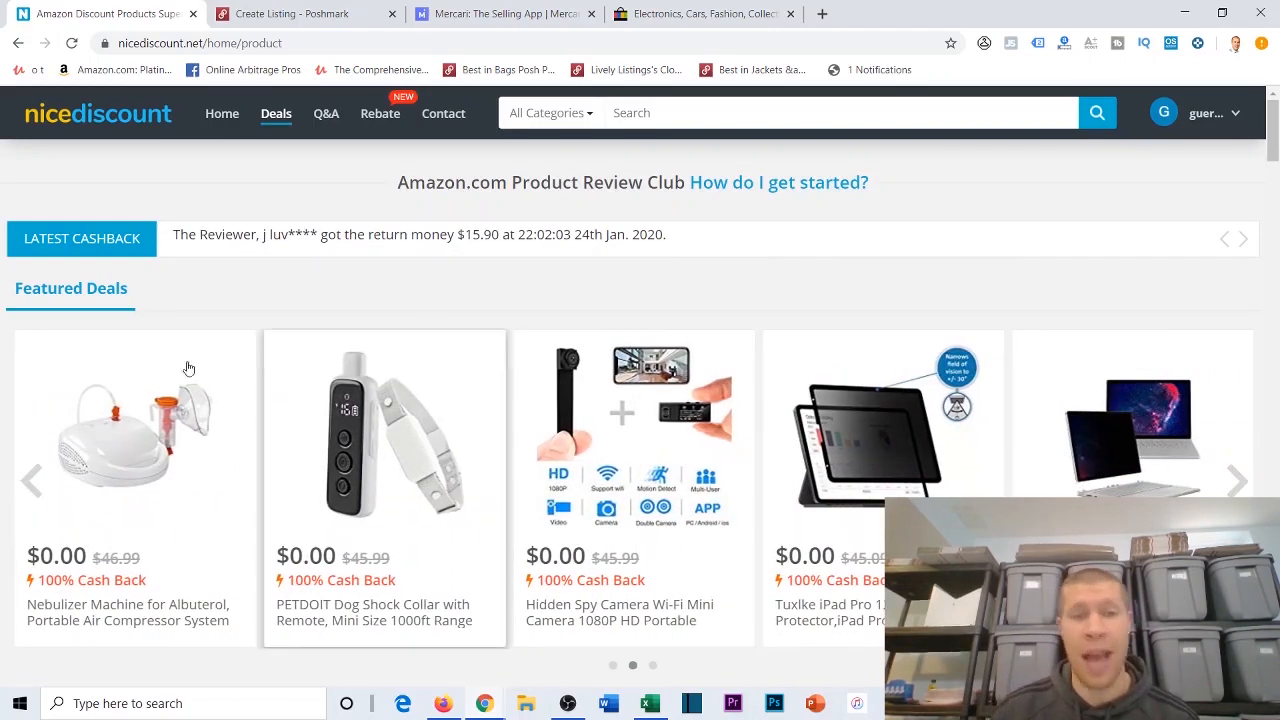
{"action": "left_click", "coordinate": [31, 481]}
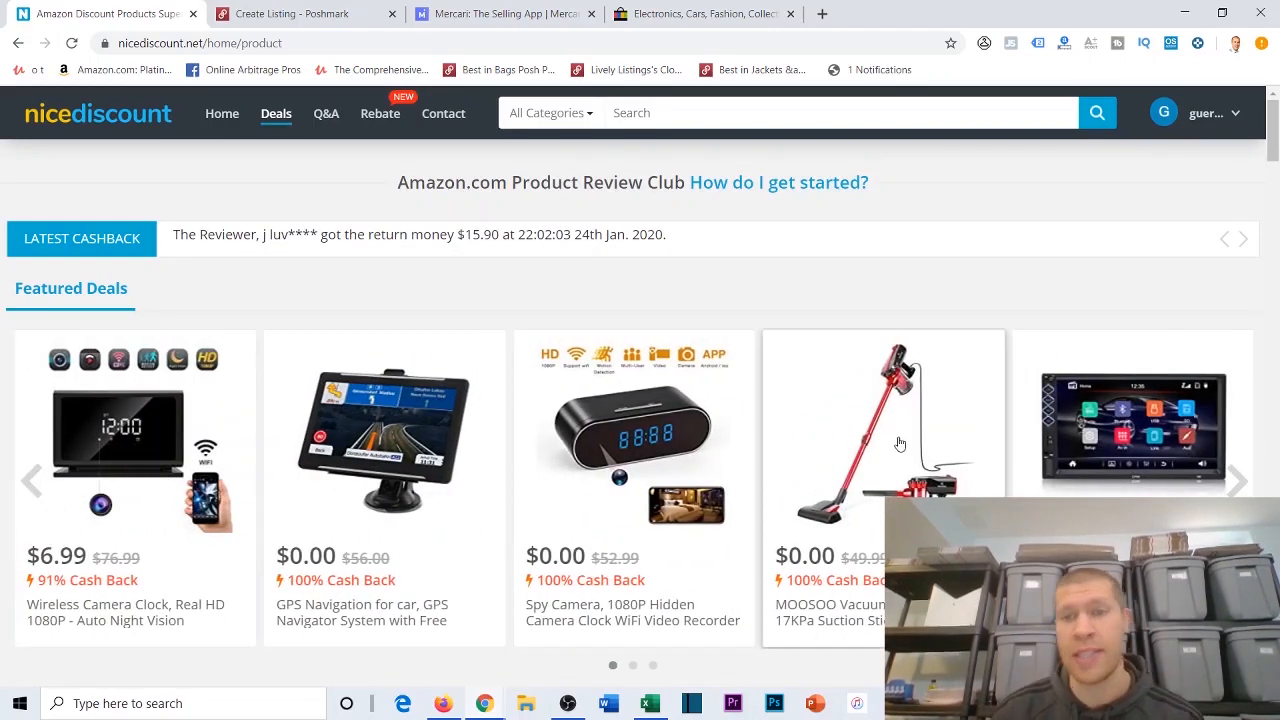
{"action": "scroll", "coordinate": [130, 455], "scroll_direction": "down", "scroll_amount": 8}
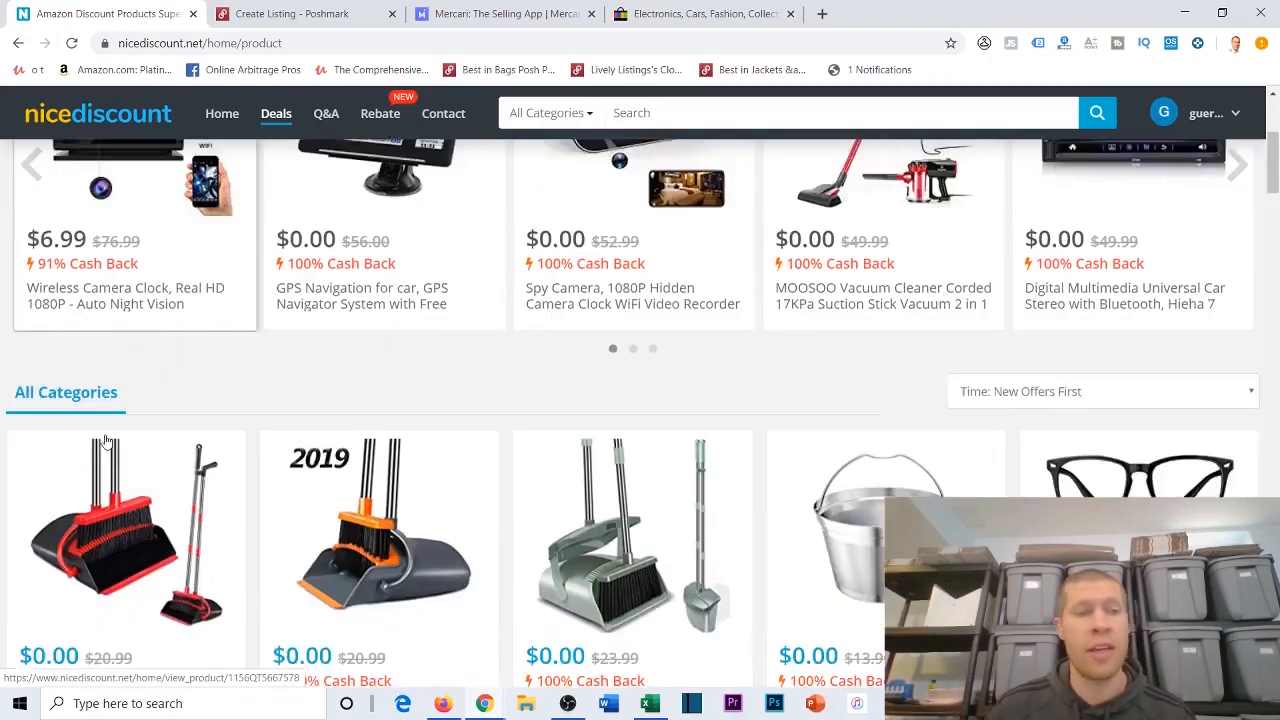
{"action": "scroll", "coordinate": [367, 263], "scroll_direction": "up", "scroll_amount": 2}
{"action": "scroll", "coordinate": [706, 300], "scroll_direction": "down", "scroll_amount": 4}
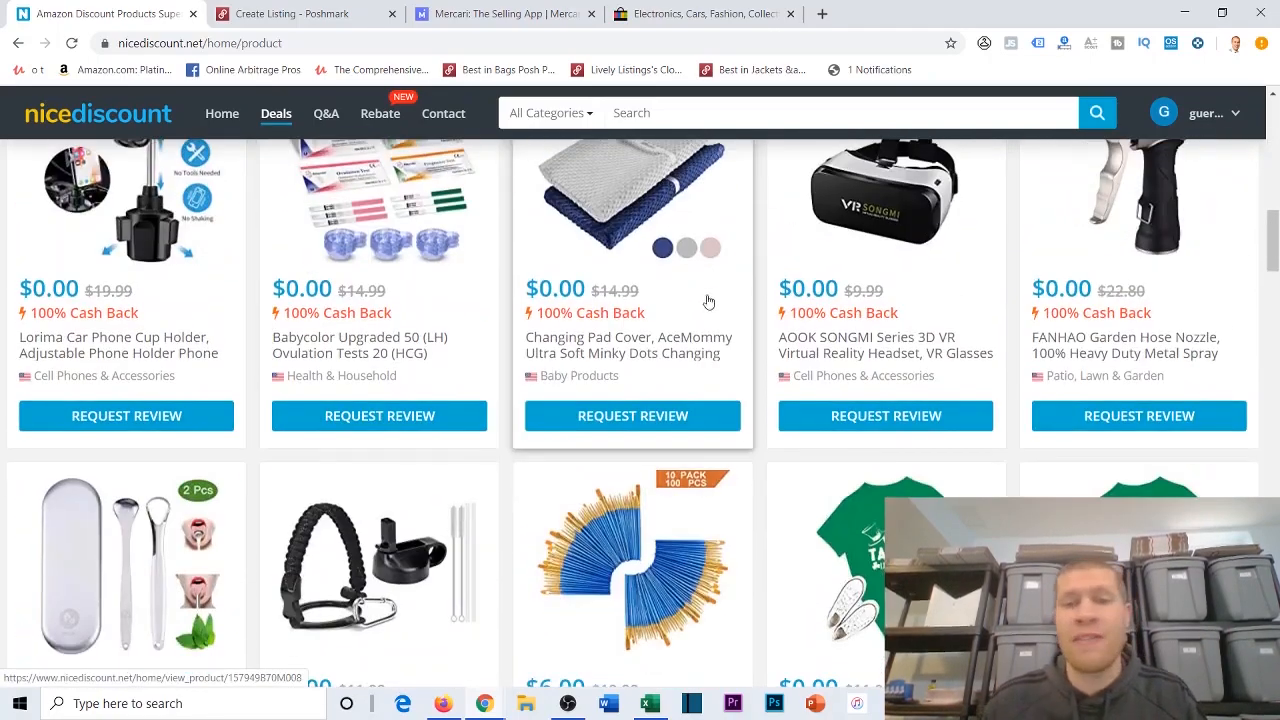
{"action": "scroll", "coordinate": [680, 292], "scroll_direction": "up", "scroll_amount": 3}
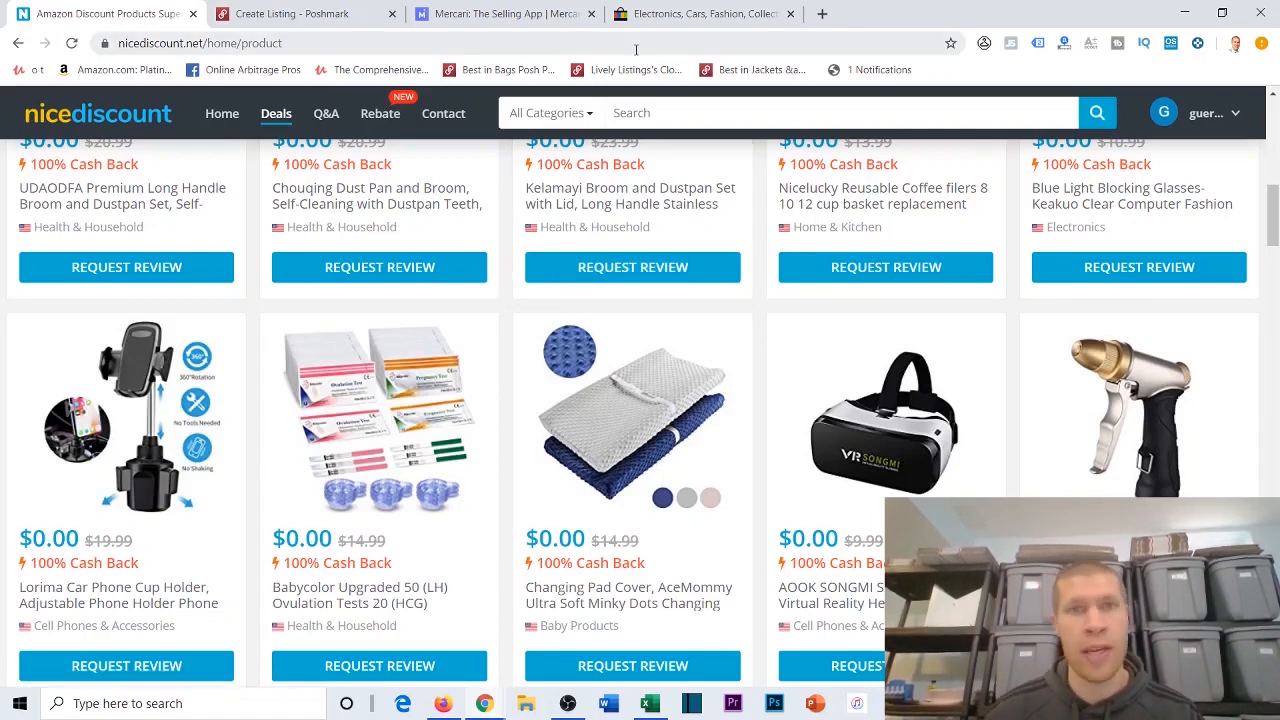
{"action": "scroll", "coordinate": [659, 381], "scroll_direction": "up", "scroll_amount": 2}
{"action": "scroll", "coordinate": [659, 381], "scroll_direction": "up", "scroll_amount": 2}
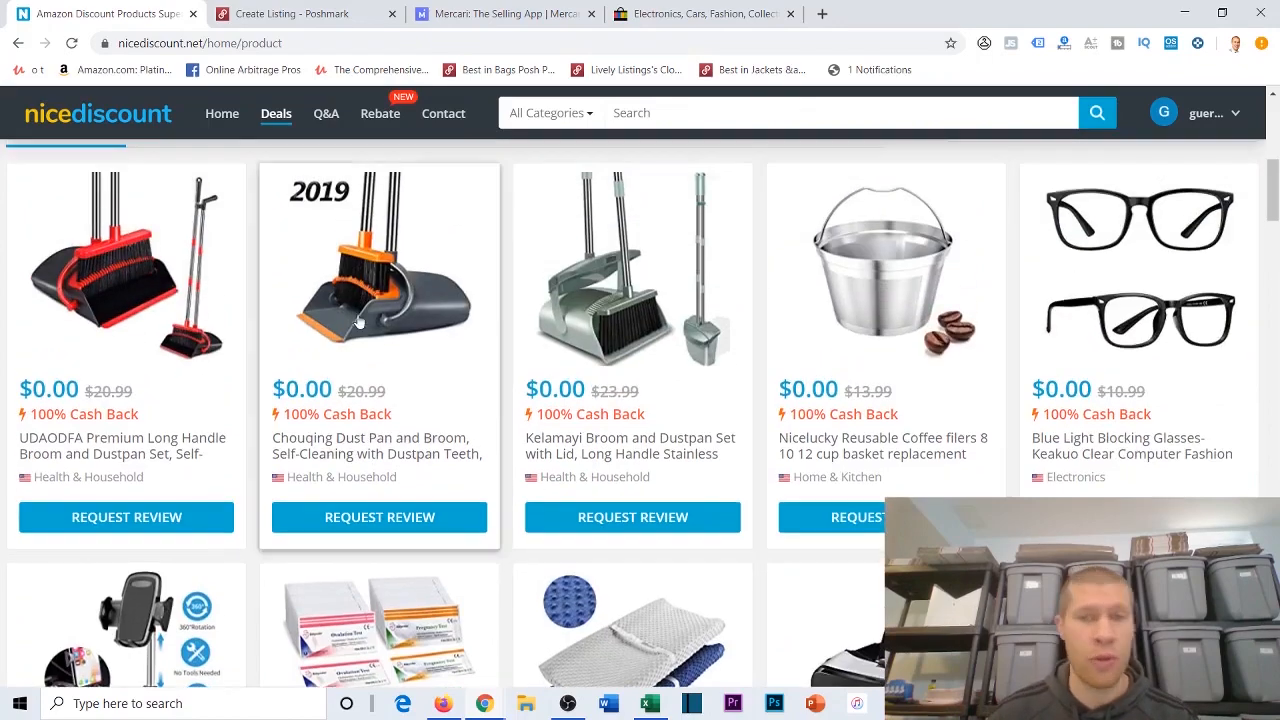
Step: Switch to the Excel tracking sheet and review its headings, especially the Purchase Price column
{"action": "left_click", "coordinate": [1175, 16]}
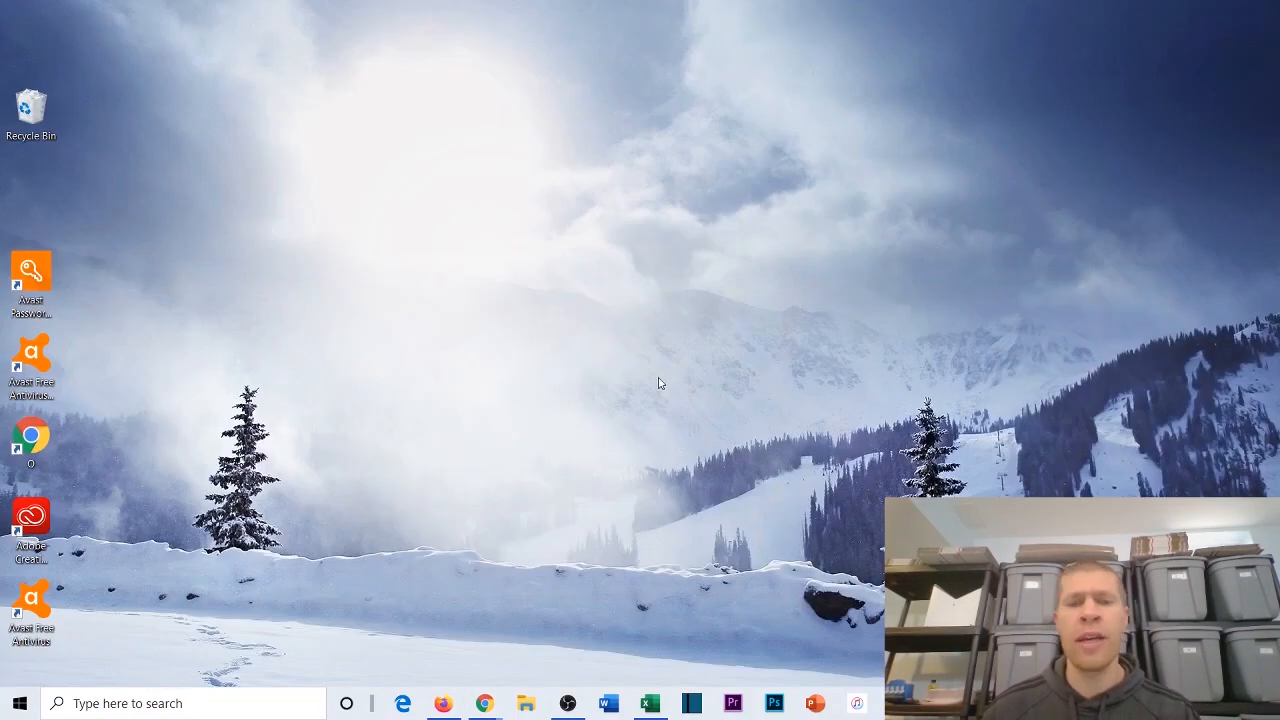
{"action": "key", "text": "alt+Tab"}
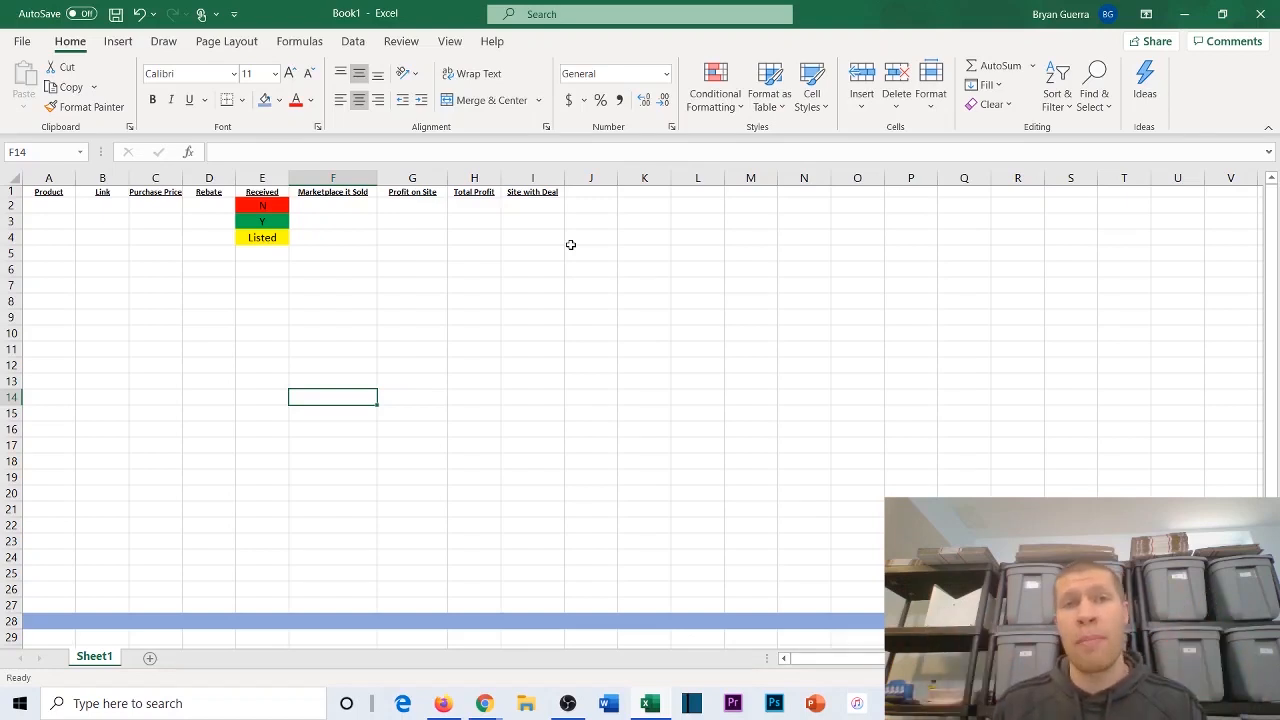
{"action": "left_click", "coordinate": [156, 204]}
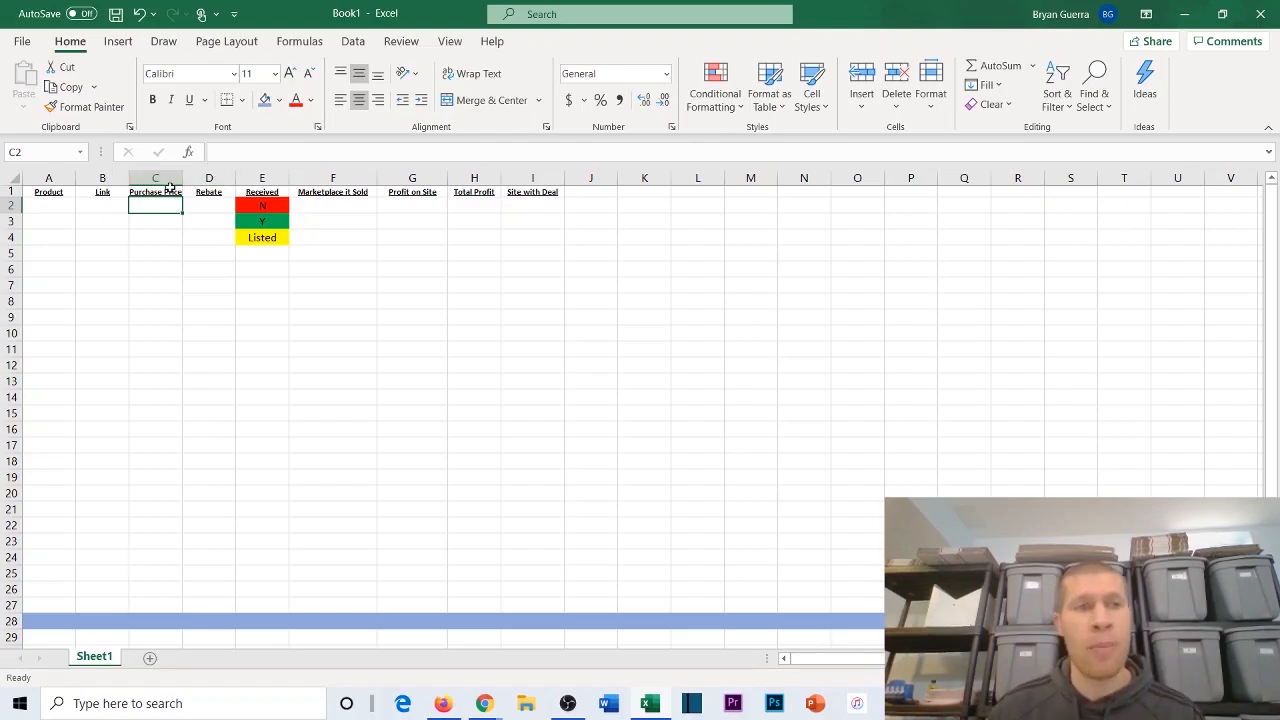
{"action": "left_click", "coordinate": [155, 179]}
{"action": "left_click", "coordinate": [152, 206]}
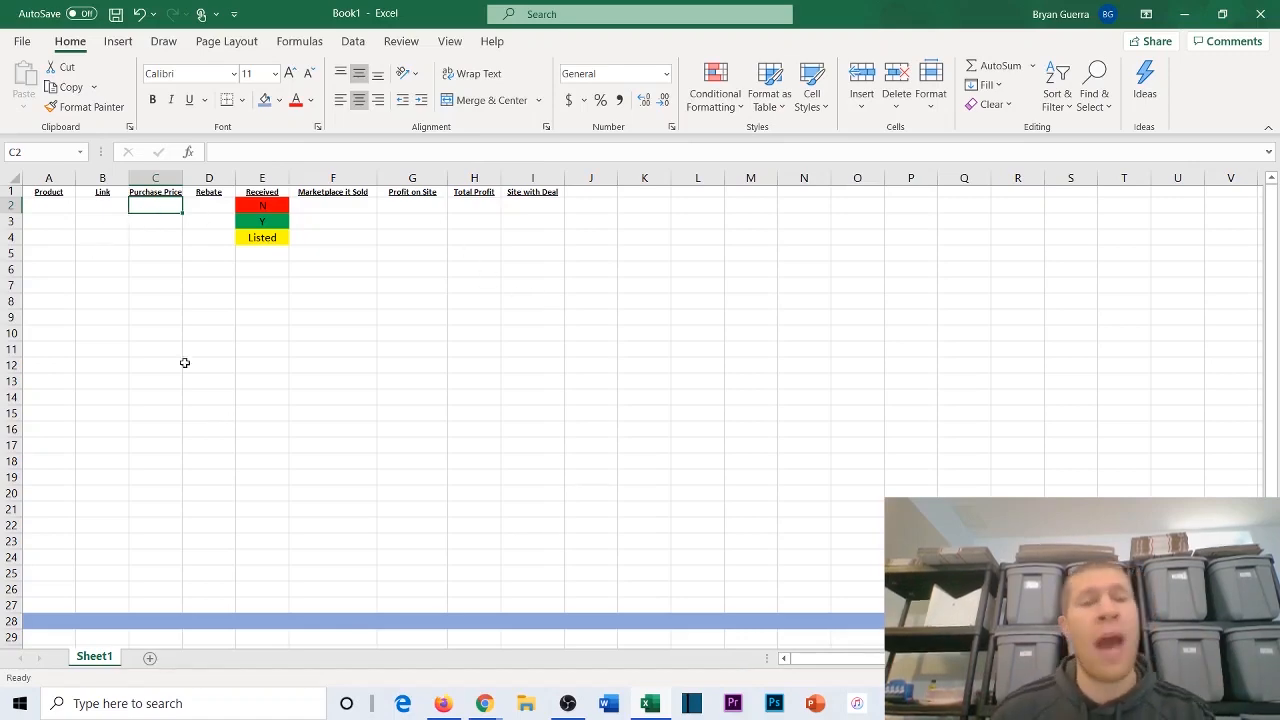
Step: Return to Chrome, open the Kelamayi broom and dustpan deal in a new tab, and open its Amazon product page
{"action": "left_click", "coordinate": [497, 705]}
{"action": "left_click", "coordinate": [536, 664]}
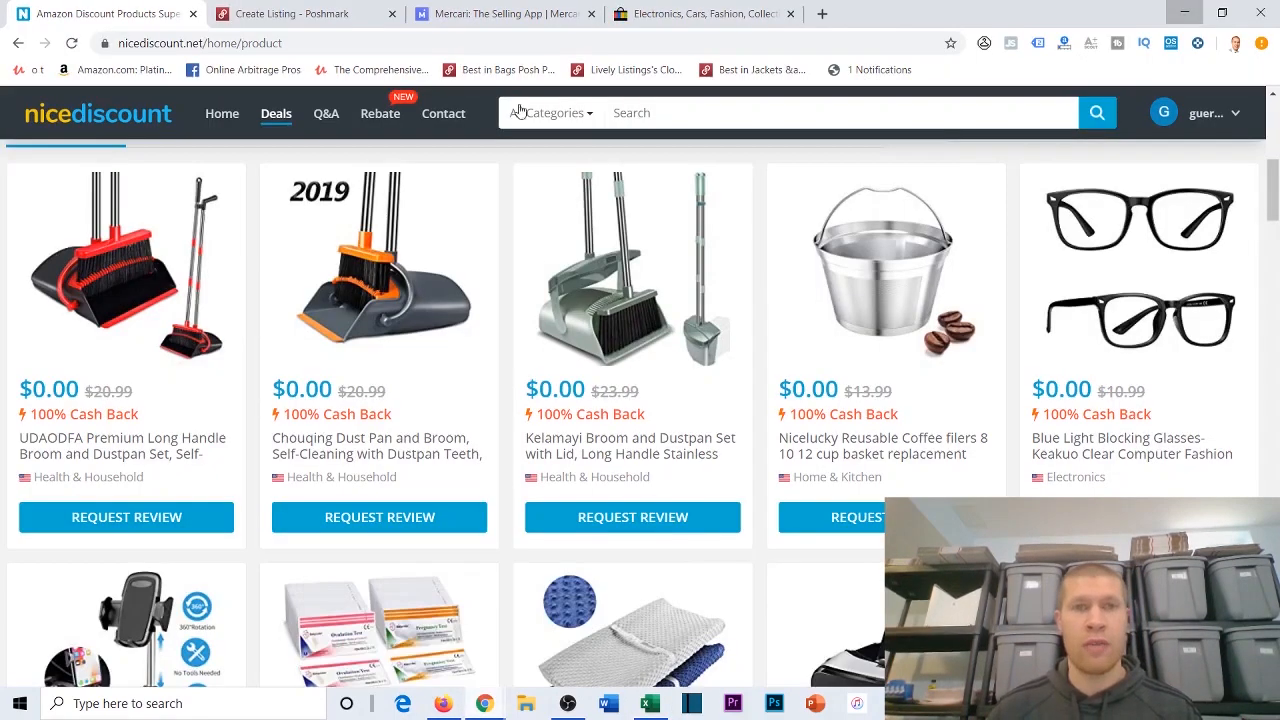
{"action": "right_click", "coordinate": [670, 338]}
{"action": "left_click", "coordinate": [725, 344]}
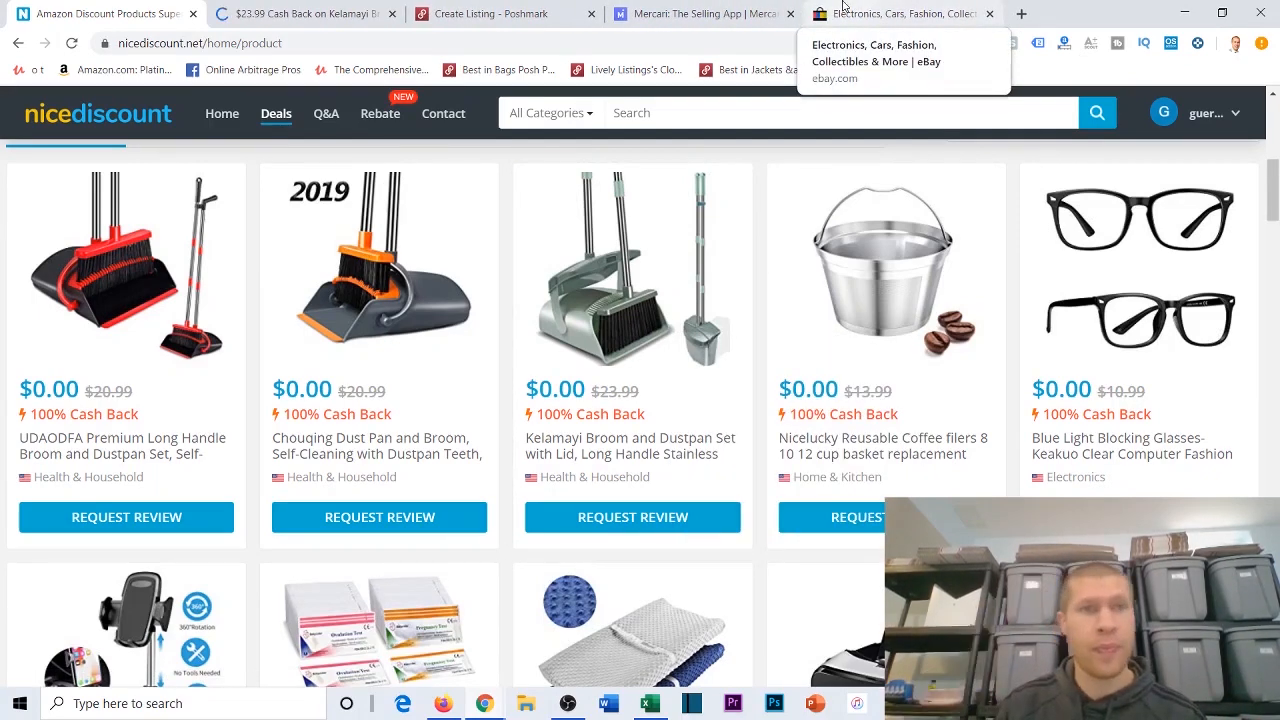
{"action": "left_click", "coordinate": [340, 14]}
{"action": "scroll", "coordinate": [677, 463], "scroll_direction": "down", "scroll_amount": 3}
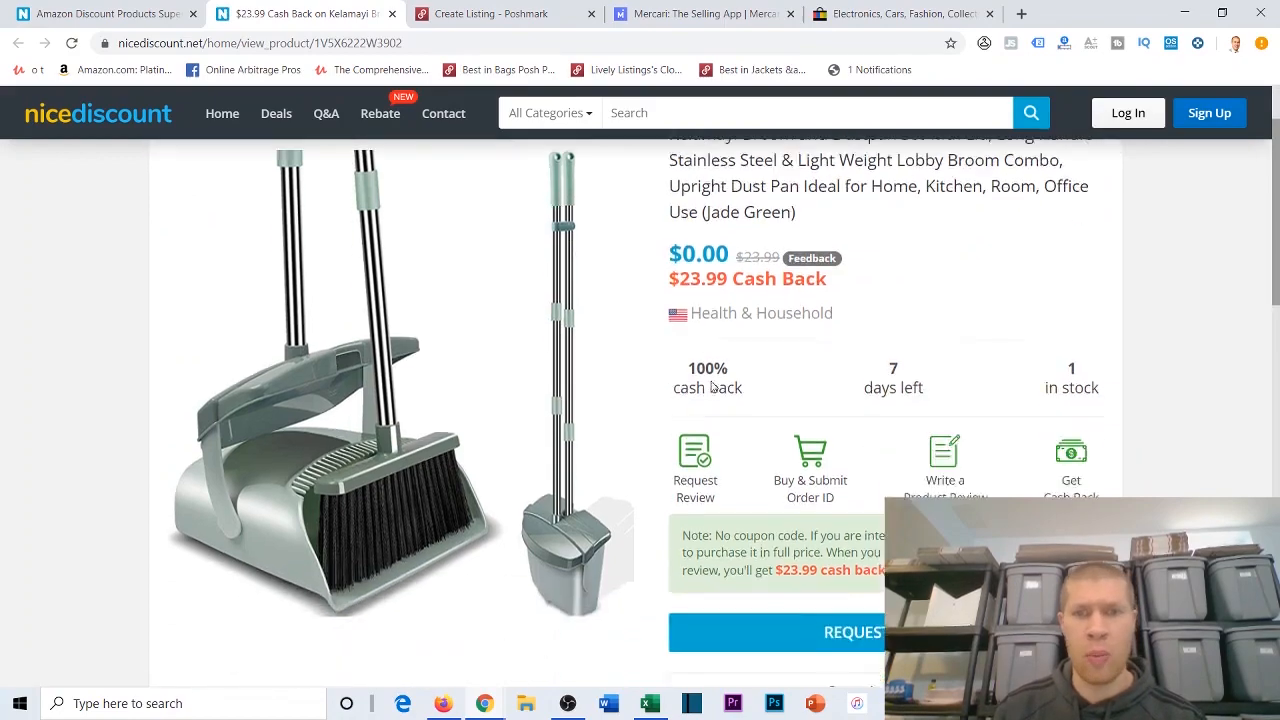
{"action": "left_click", "coordinate": [820, 474]}
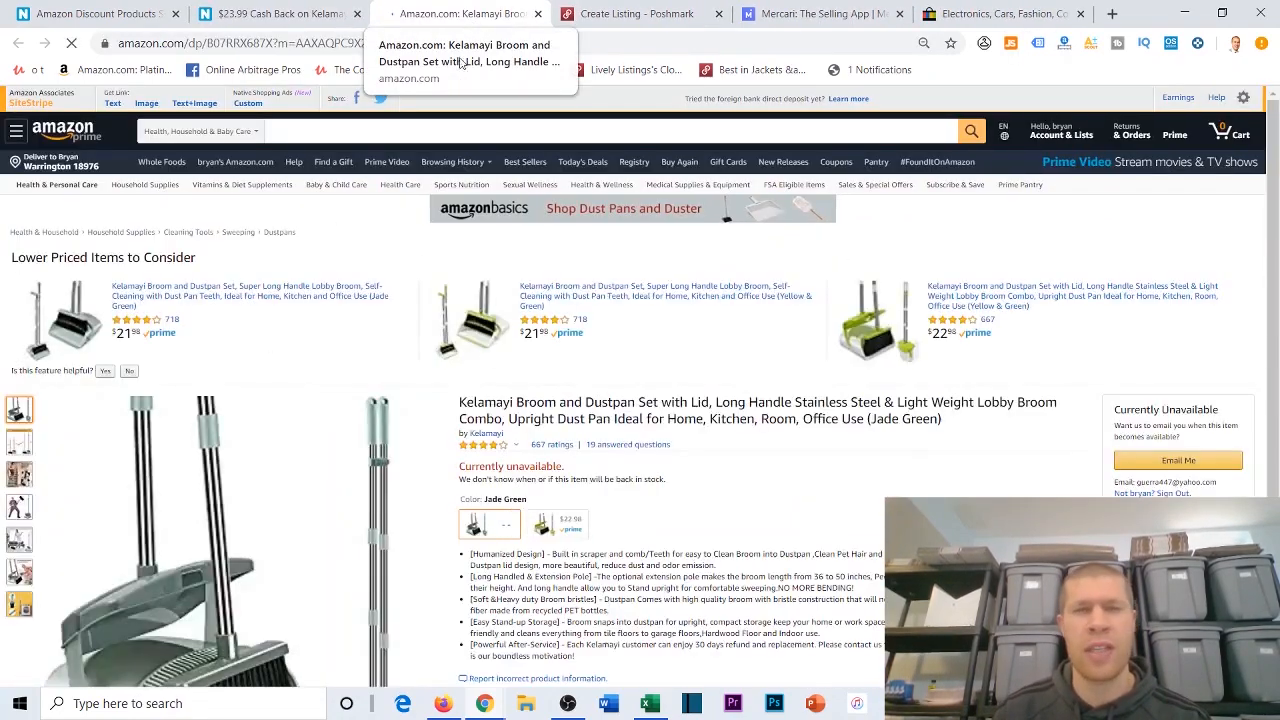
Step: Copy the Amazon product page's URL into the Link cell B2 of the Excel tracking sheet
{"action": "scroll", "coordinate": [815, 357], "scroll_direction": "down", "scroll_amount": 2}
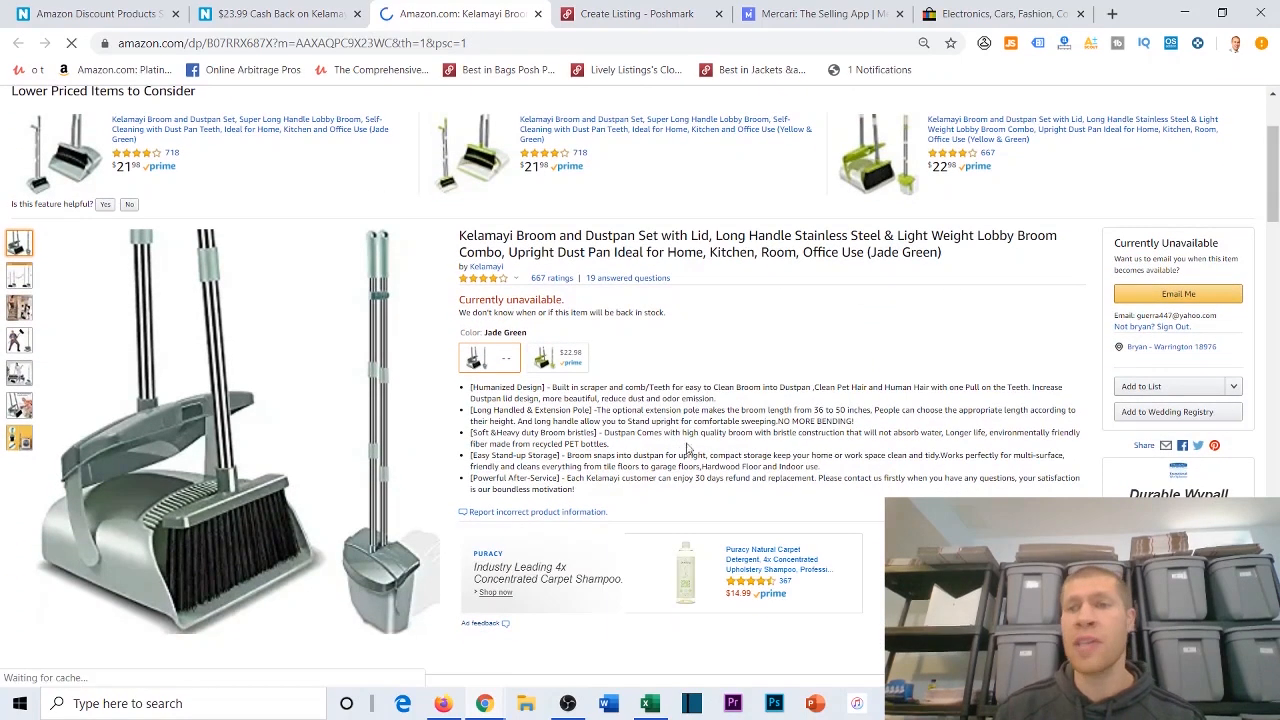
{"action": "left_click", "coordinate": [352, 42]}
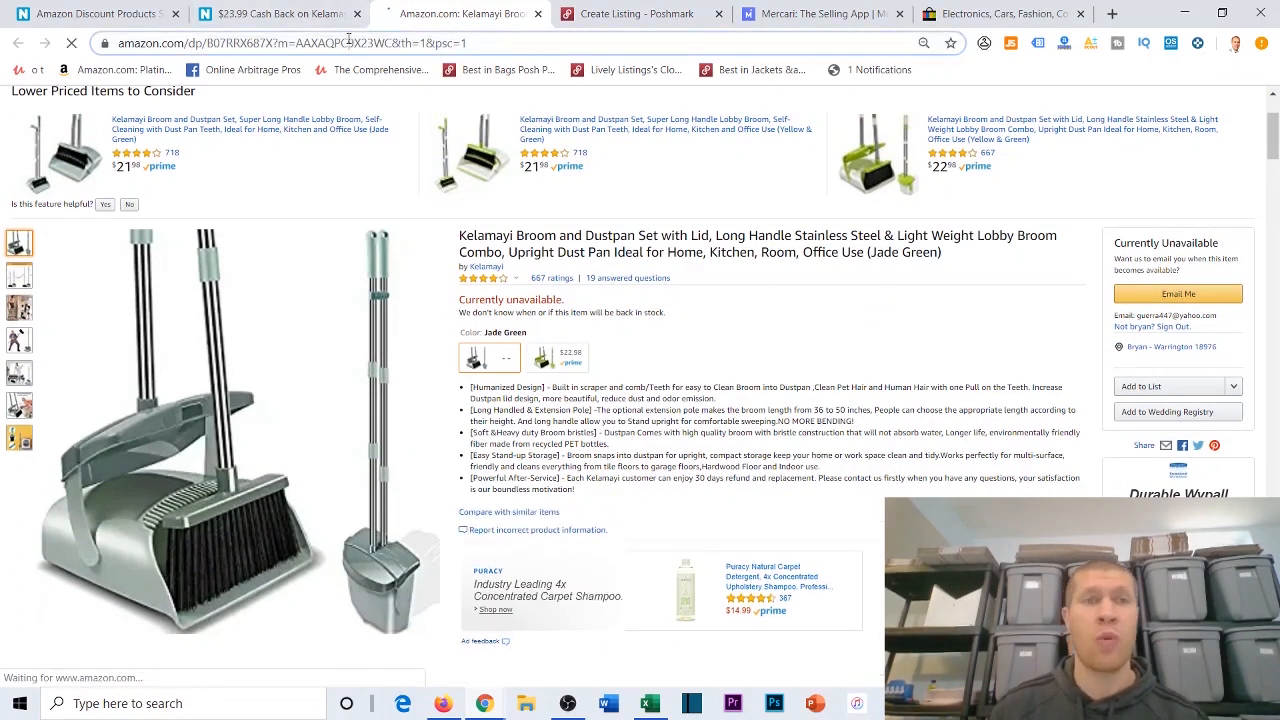
{"action": "right_click", "coordinate": [348, 42]}
{"action": "left_click", "coordinate": [386, 152]}
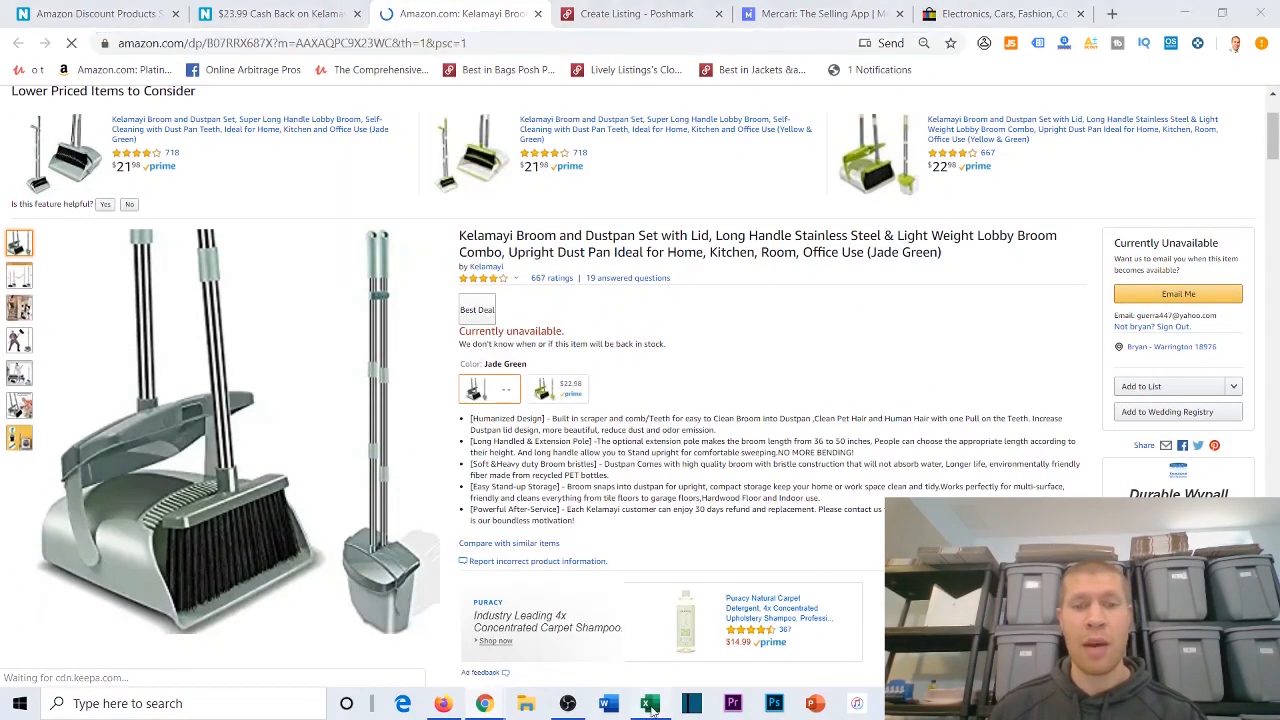
{"action": "key", "text": "alt+Tab"}
{"action": "left_click", "coordinate": [106, 207]}
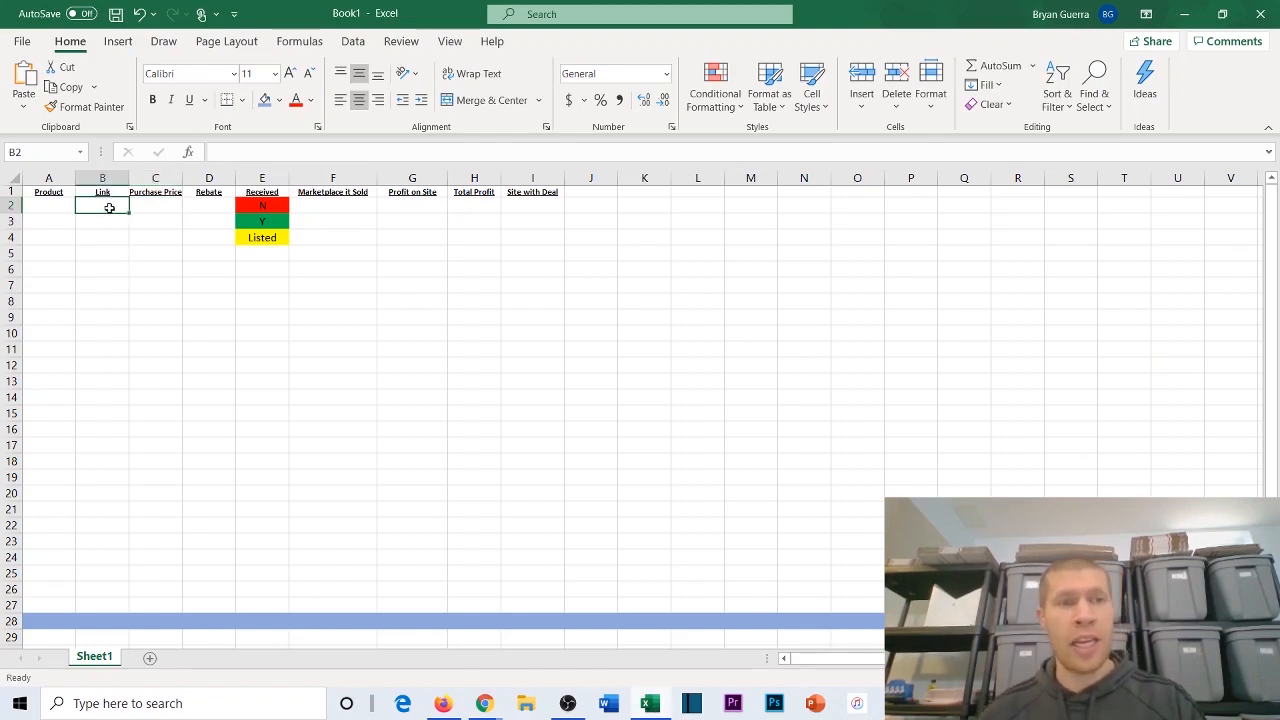
{"action": "key", "text": "ctrl+v"}
{"action": "key", "text": "Return"}
Step: Enter the full Amazon title of the Kelamayi Broom and Dustpan Set with Lid in Product cell A2
{"action": "left_click", "coordinate": [63, 205]}
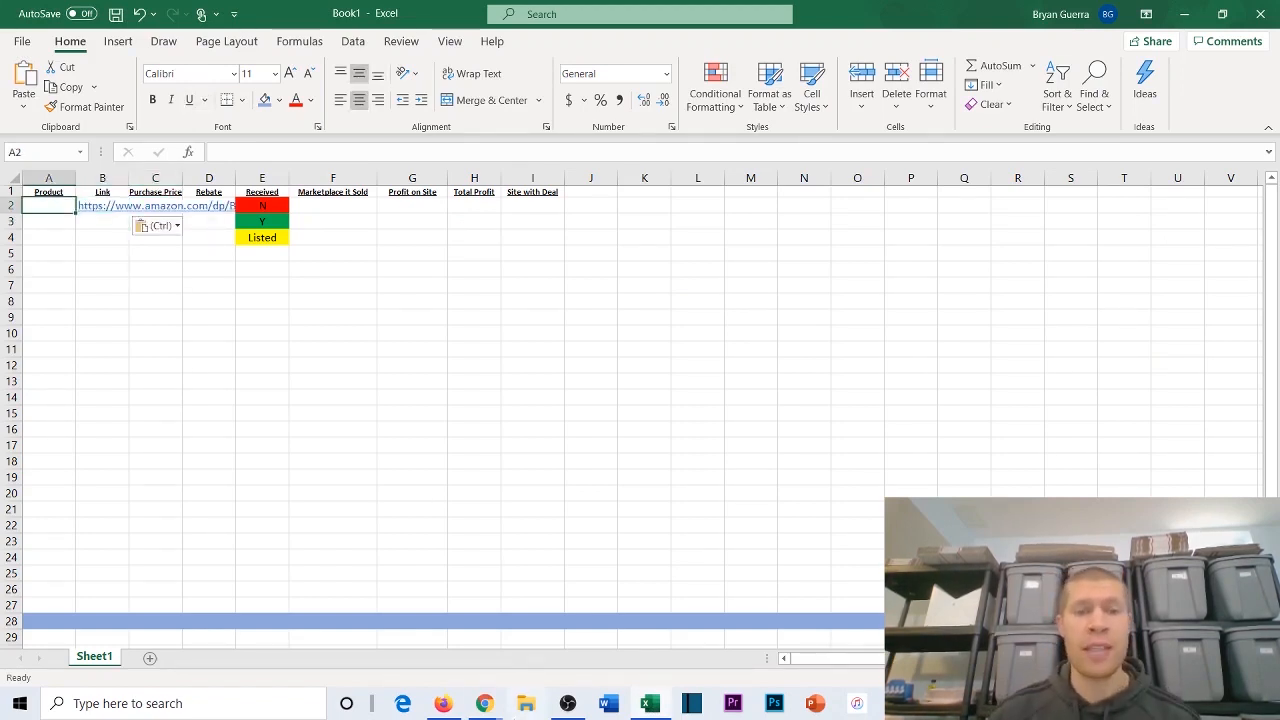
{"action": "mouse_move", "coordinate": [484, 703]}
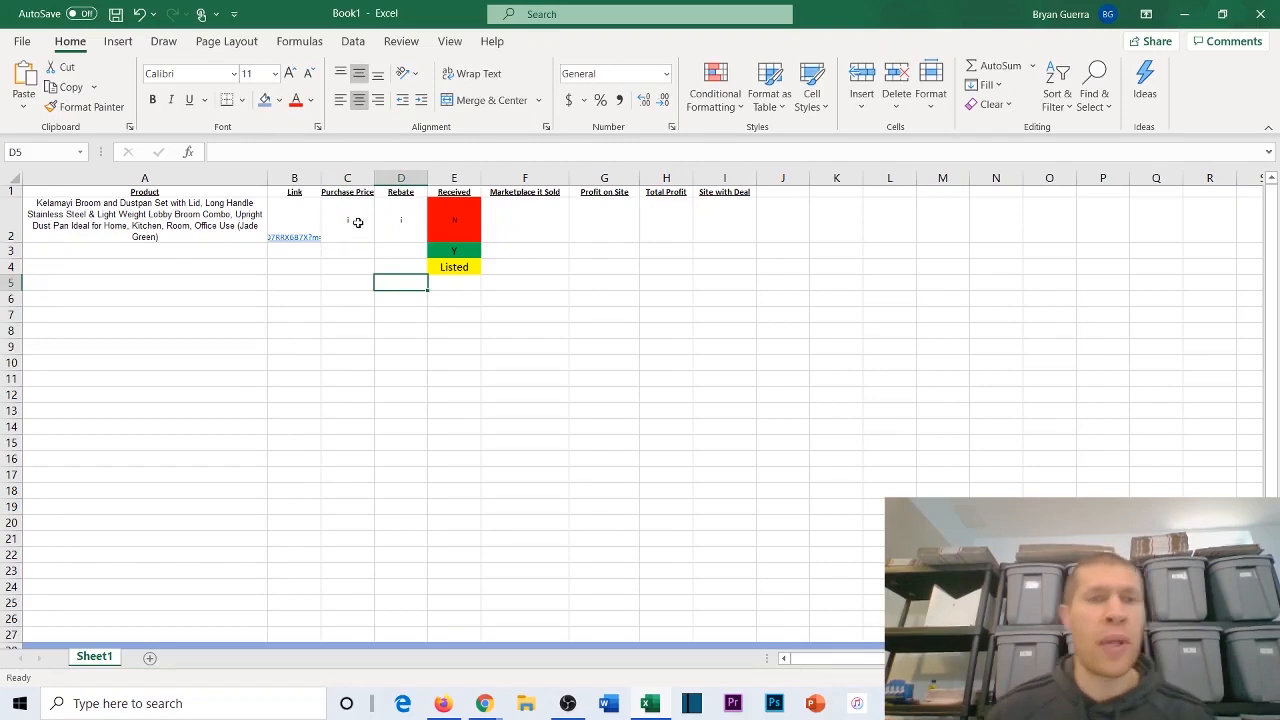
{"action": "left_click", "coordinate": [295, 216]}
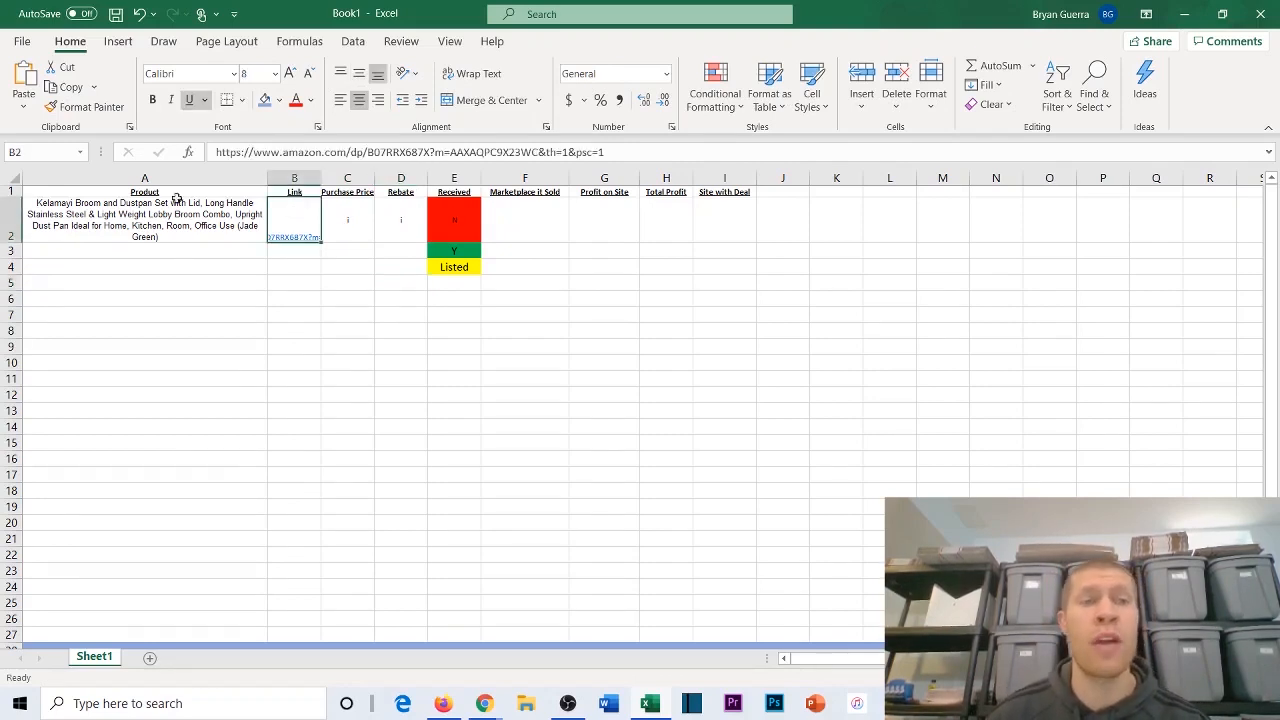
{"action": "left_click", "coordinate": [138, 214]}
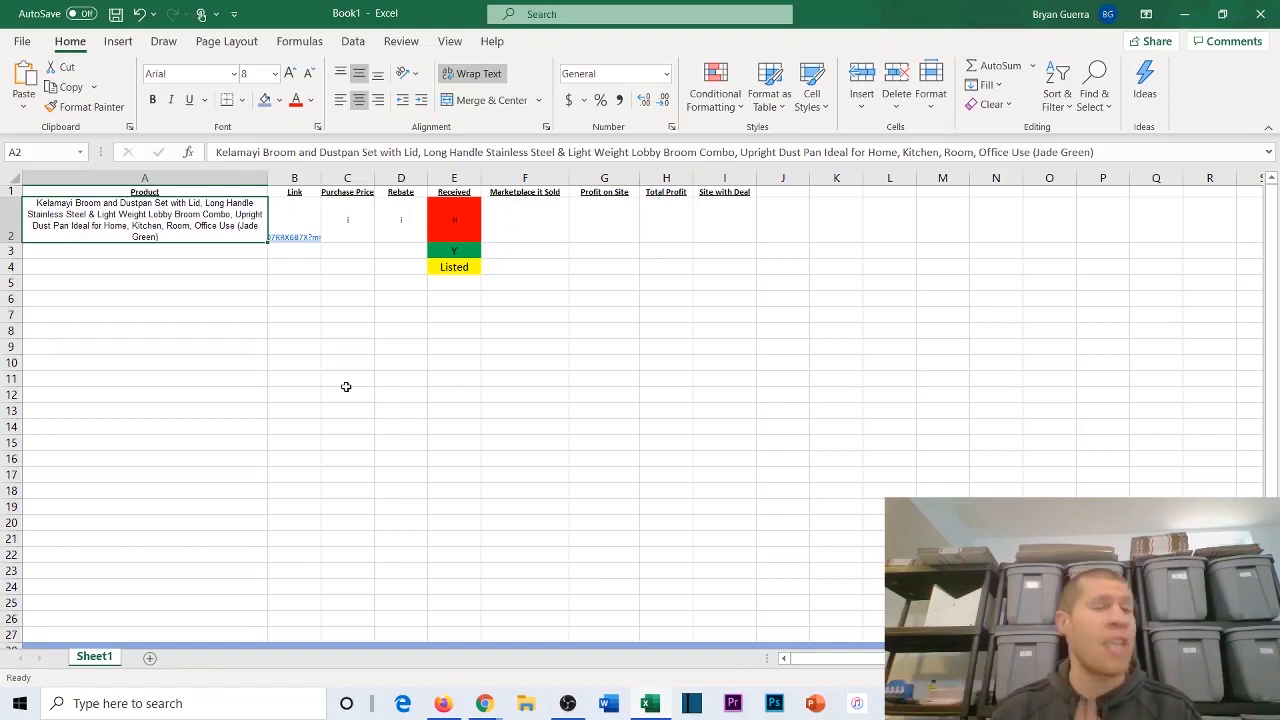
{"action": "scroll", "coordinate": [266, 443], "scroll_direction": "down", "scroll_amount": 5}
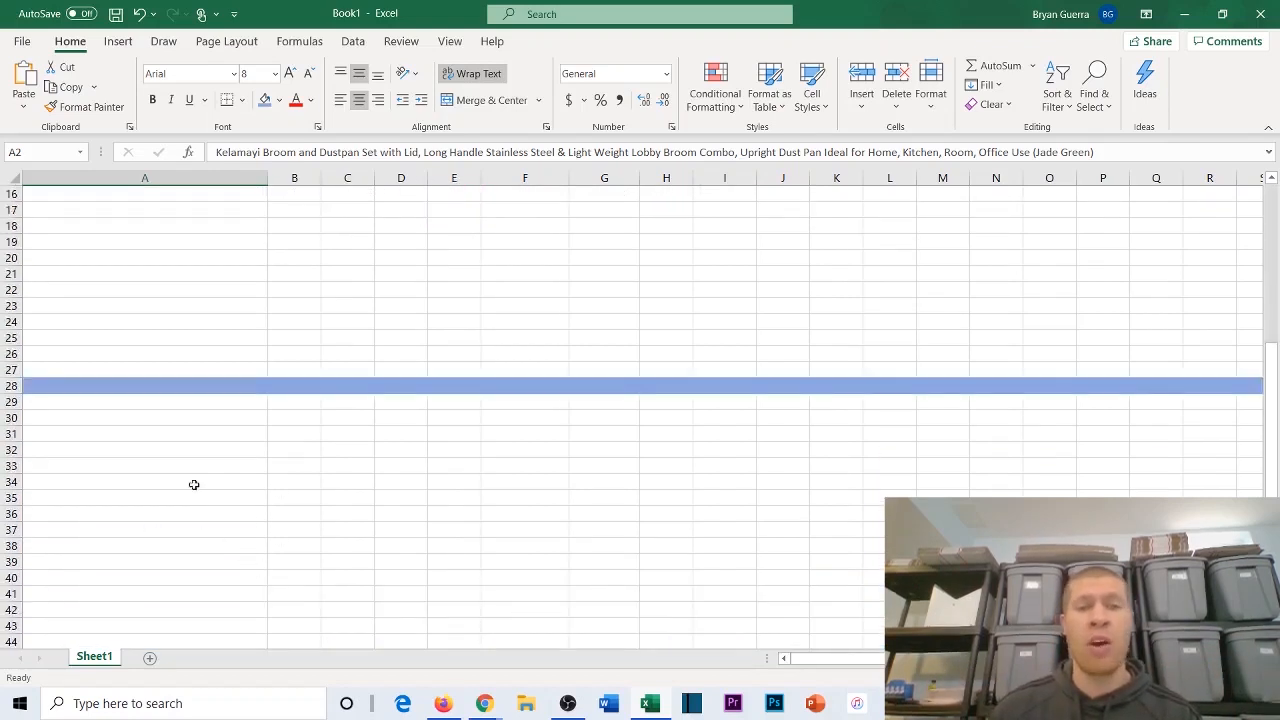
{"action": "scroll", "coordinate": [636, 405], "scroll_direction": "up", "scroll_amount": 5}
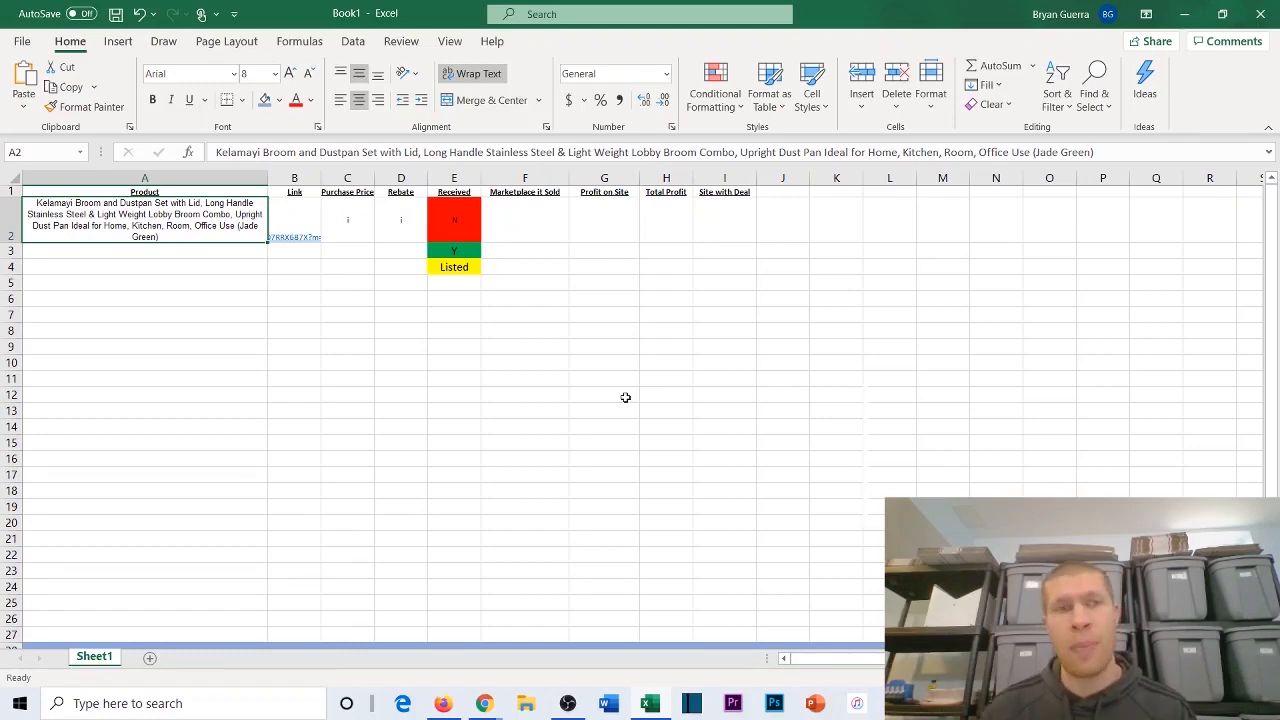
{"action": "left_click", "coordinate": [51, 253]}
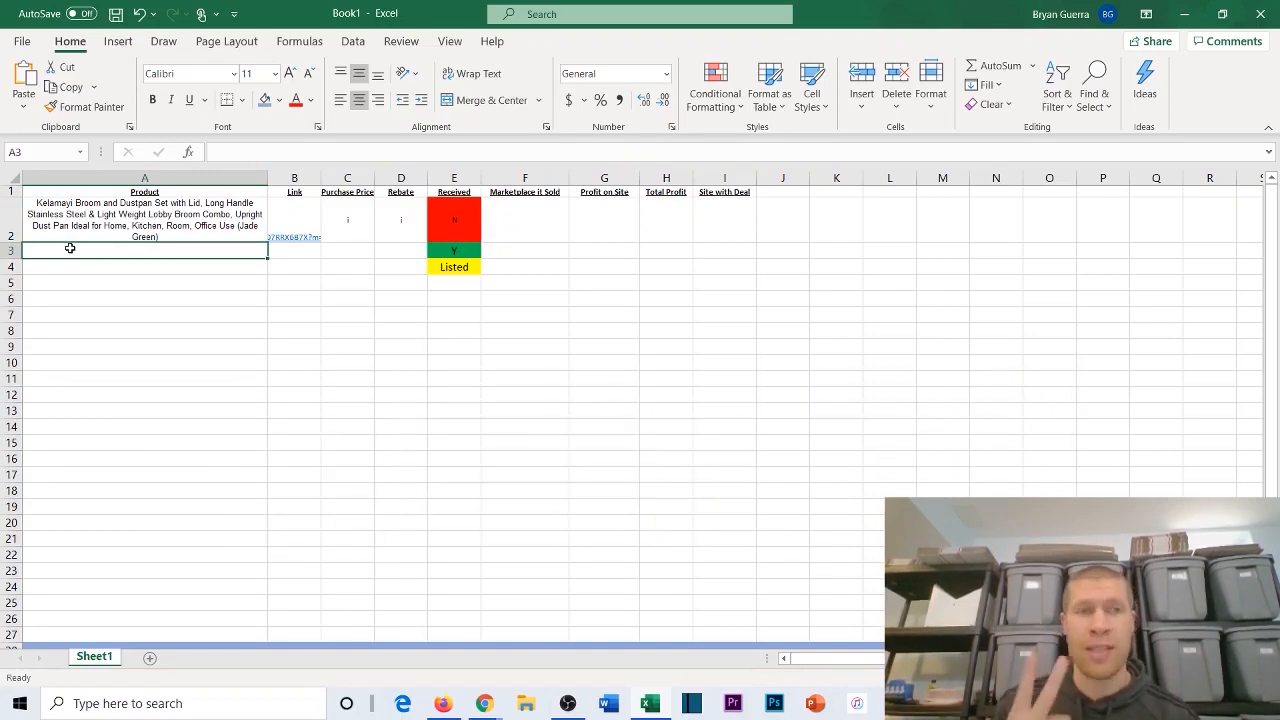
Step: Check the price on the Amazon page in Chrome and set the broom set's Purchase Price in C2 to $22.98
{"action": "left_click", "coordinate": [367, 207]}
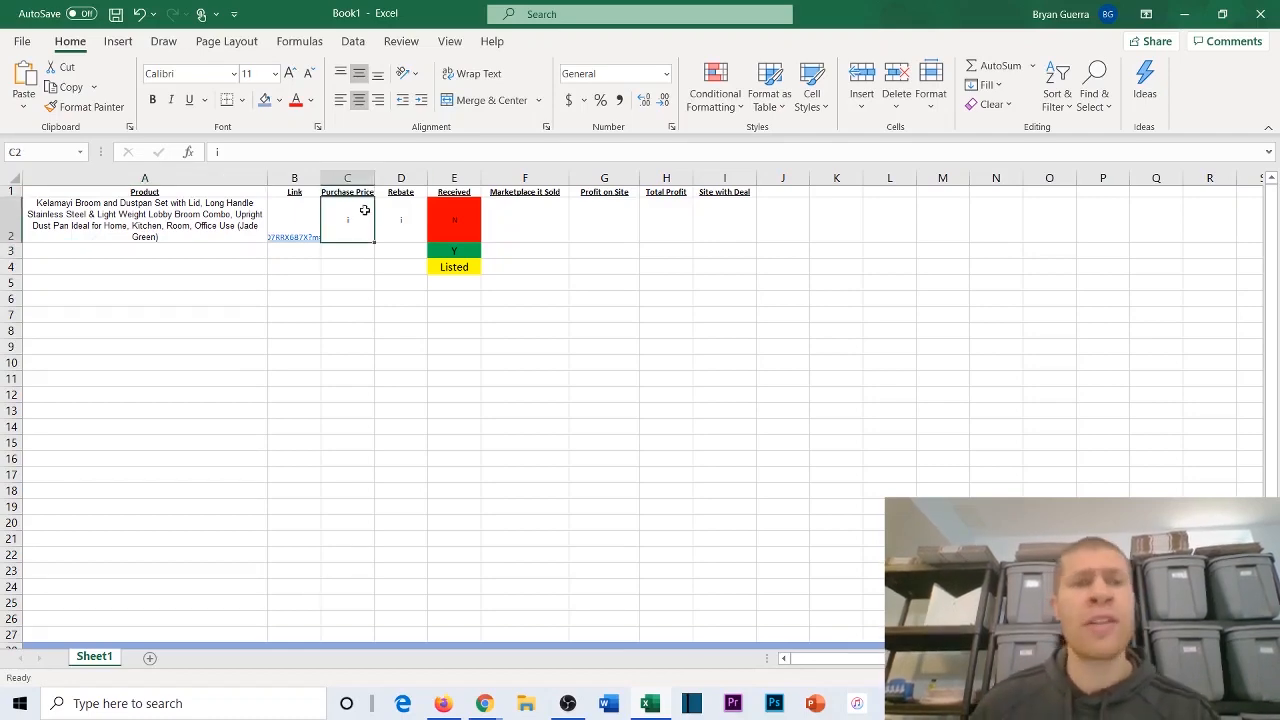
{"action": "mouse_move", "coordinate": [482, 698]}
{"action": "left_click", "coordinate": [570, 625]}
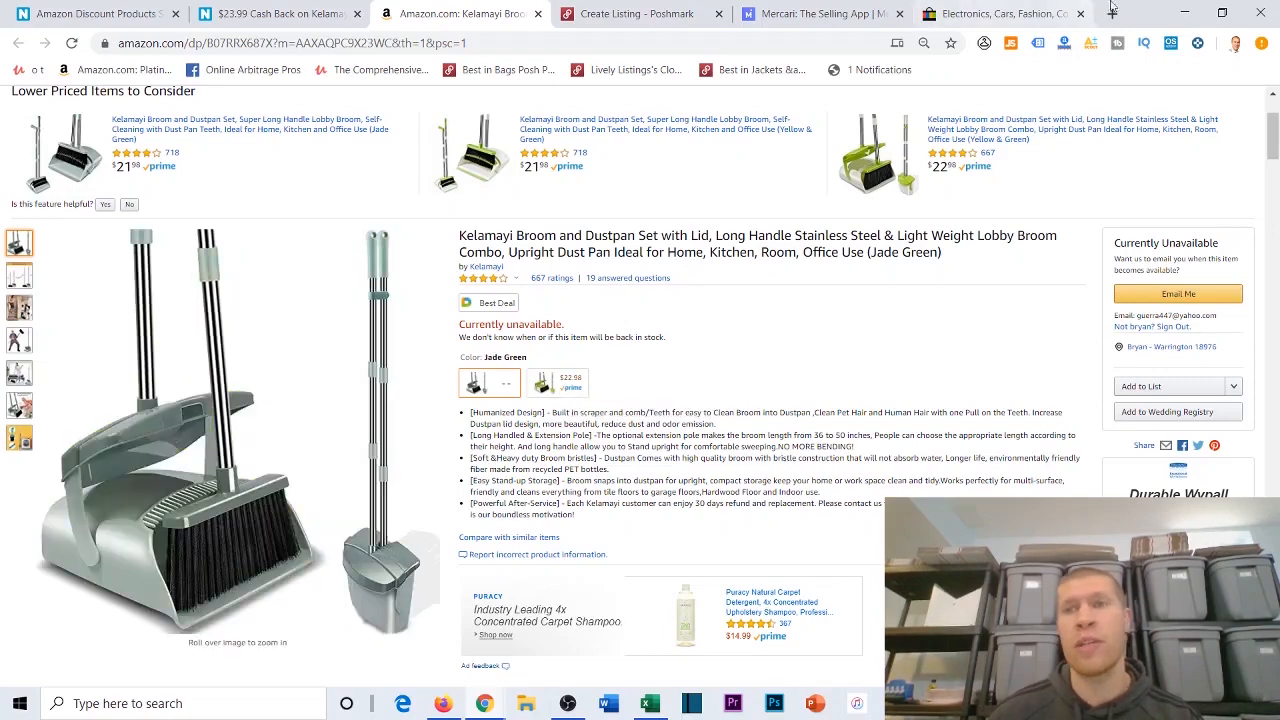
{"action": "left_click", "coordinate": [1184, 13]}
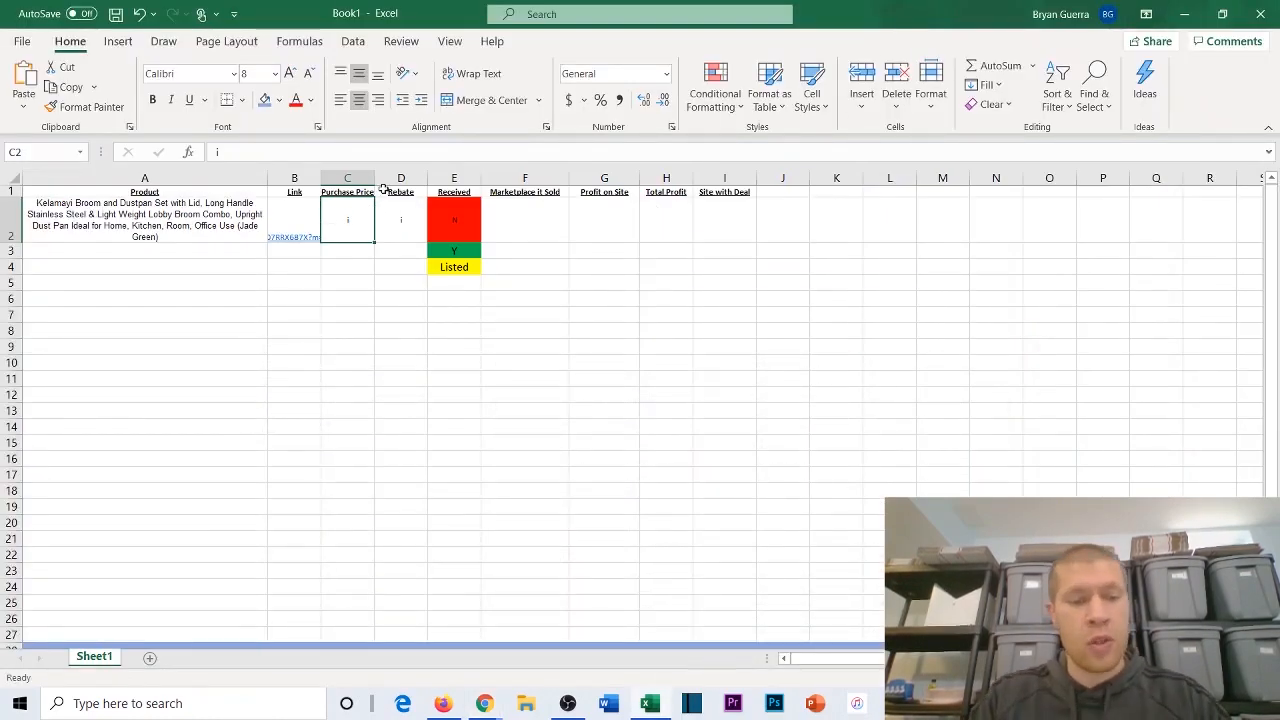
{"action": "type", "text": "$22.98"}
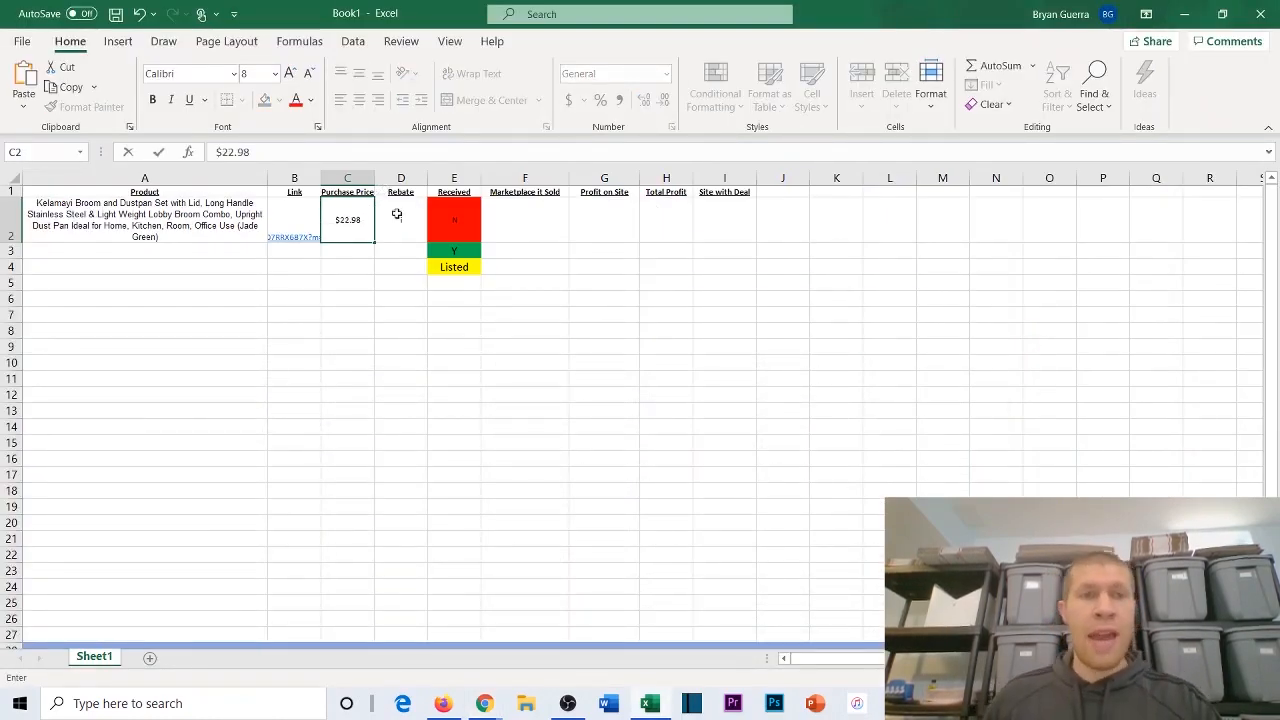
Step: Clear the placeholder entry from the broom set's Rebate cell D2
{"action": "left_click", "coordinate": [403, 224]}
{"action": "type", "text": "0"}
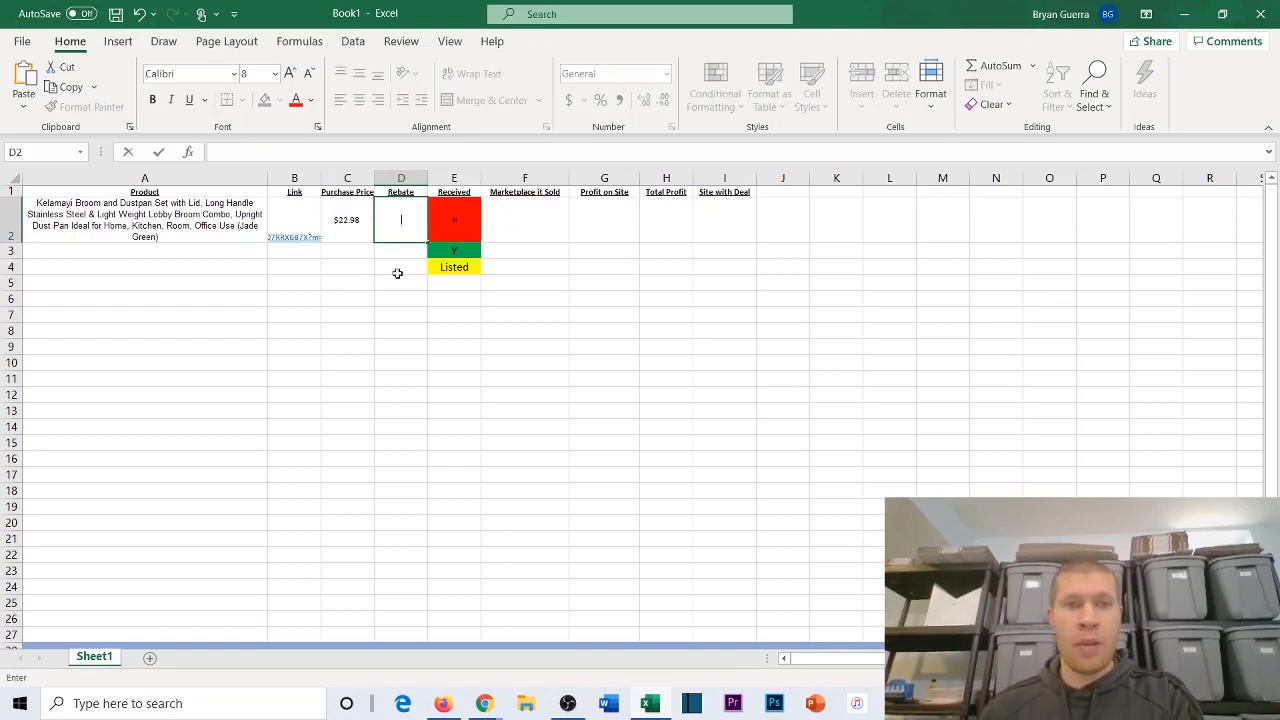
{"action": "left_click", "coordinate": [397, 273]}
Step: Mark the broom set as received by copying the green Y cell E3 over its red N status in E2
{"action": "left_click", "coordinate": [479, 220]}
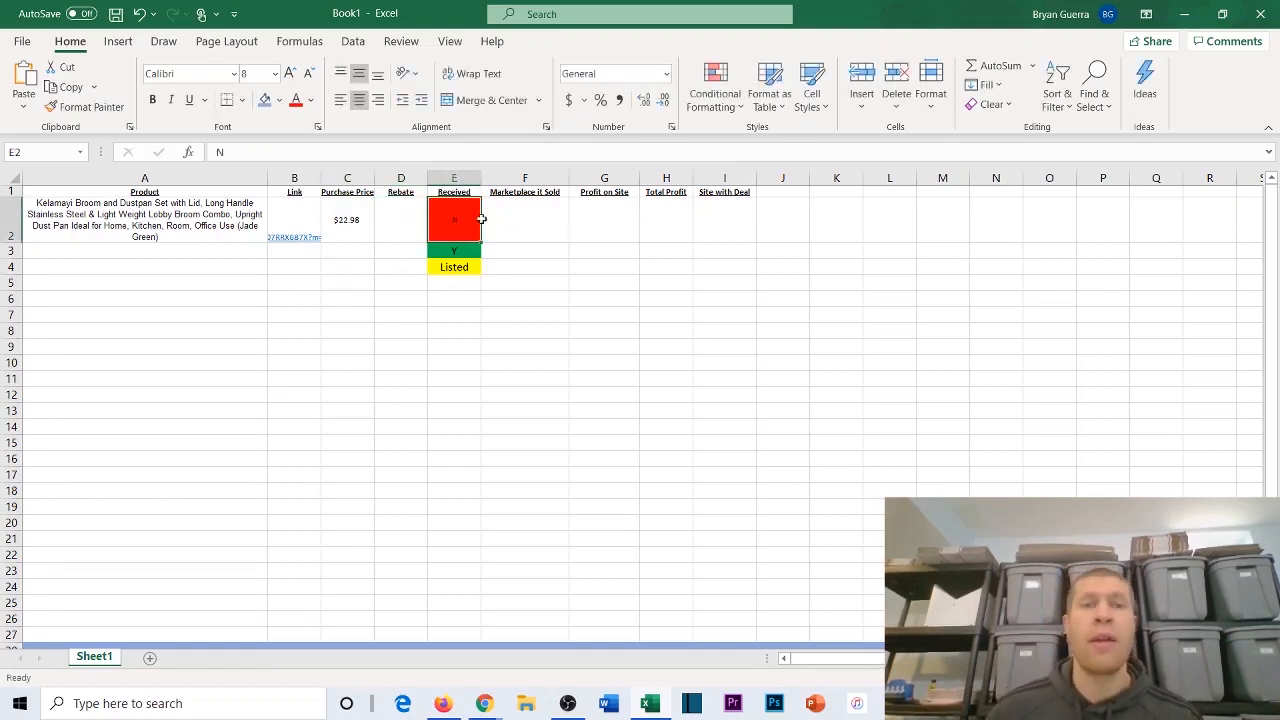
{"action": "left_click", "coordinate": [465, 253]}
{"action": "key", "text": "ctrl+c"}
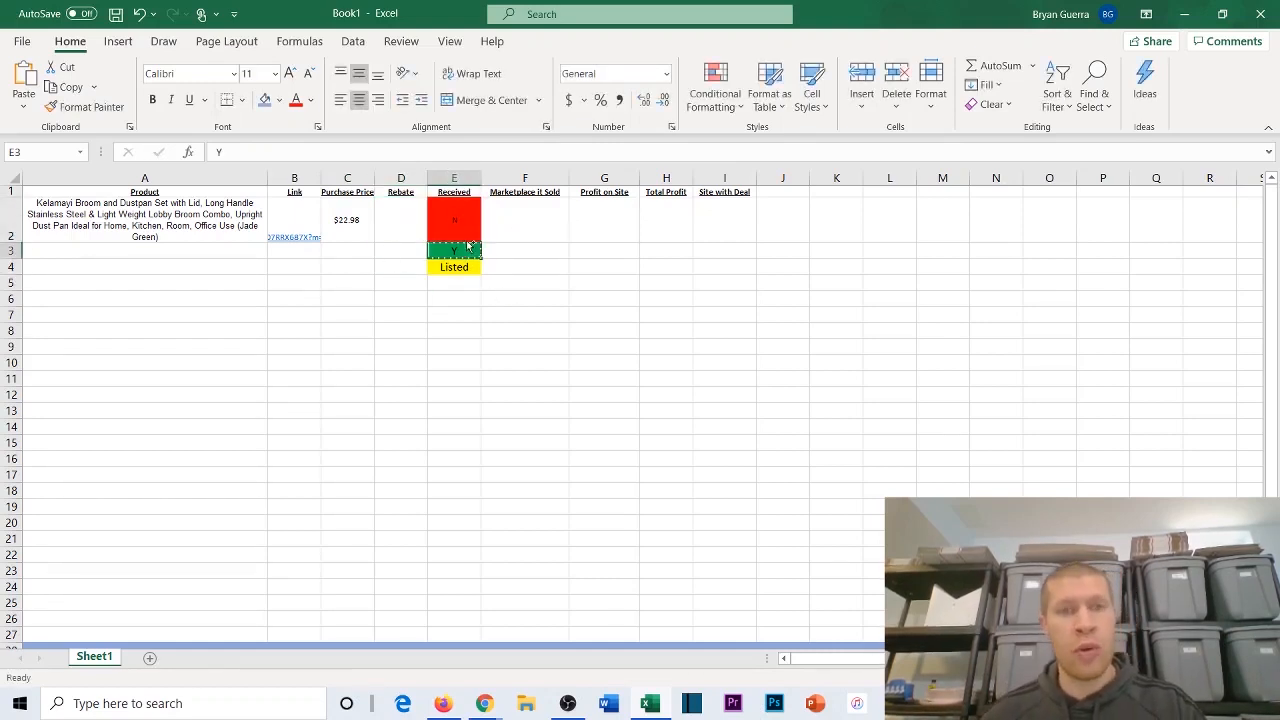
{"action": "left_click", "coordinate": [463, 224]}
{"action": "key", "text": "ctrl+v"}
{"action": "double_click", "coordinate": [460, 282]}
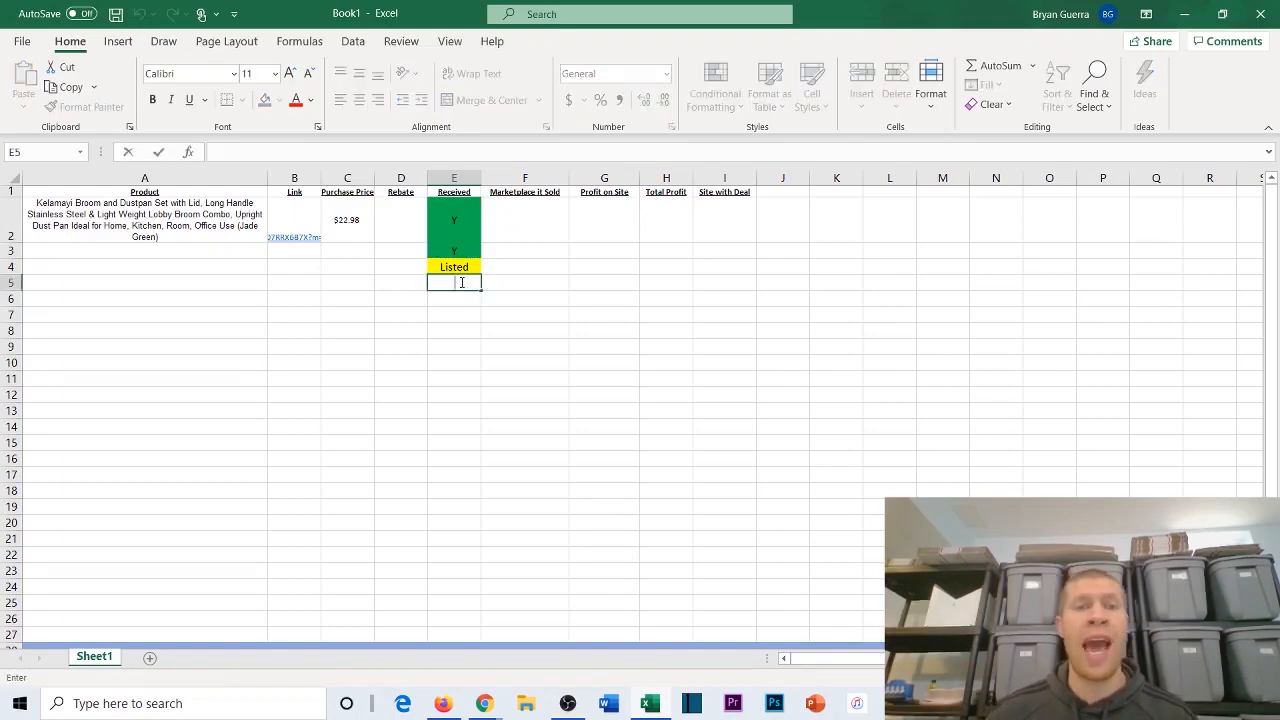
{"action": "left_click", "coordinate": [503, 221]}
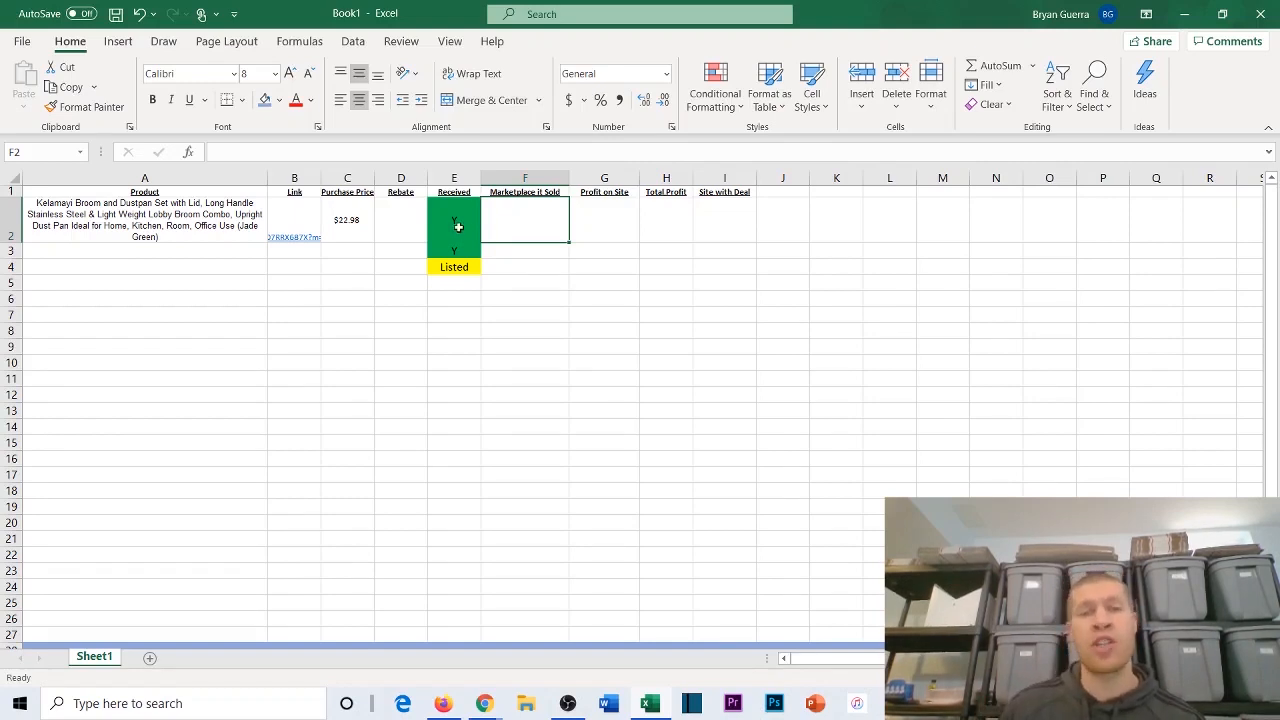
{"action": "left_click", "coordinate": [458, 227]}
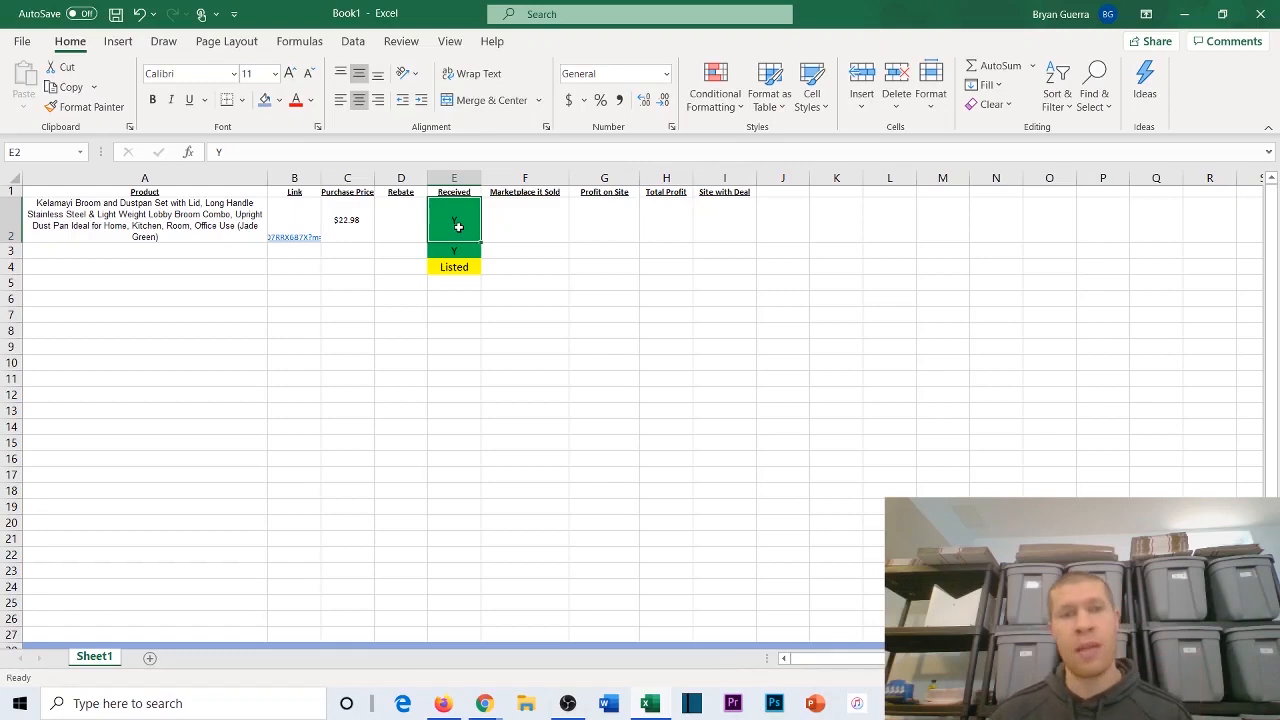
{"action": "double_click", "coordinate": [523, 226]}
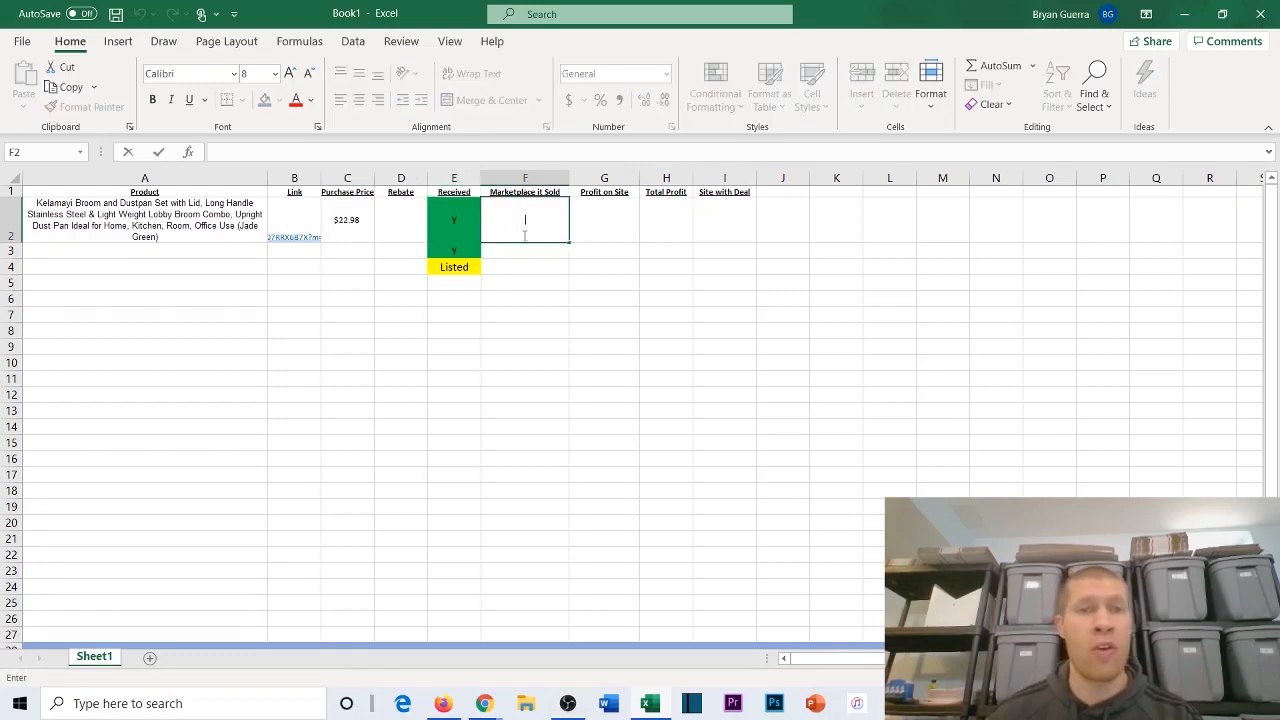
{"action": "left_click", "coordinate": [518, 249]}
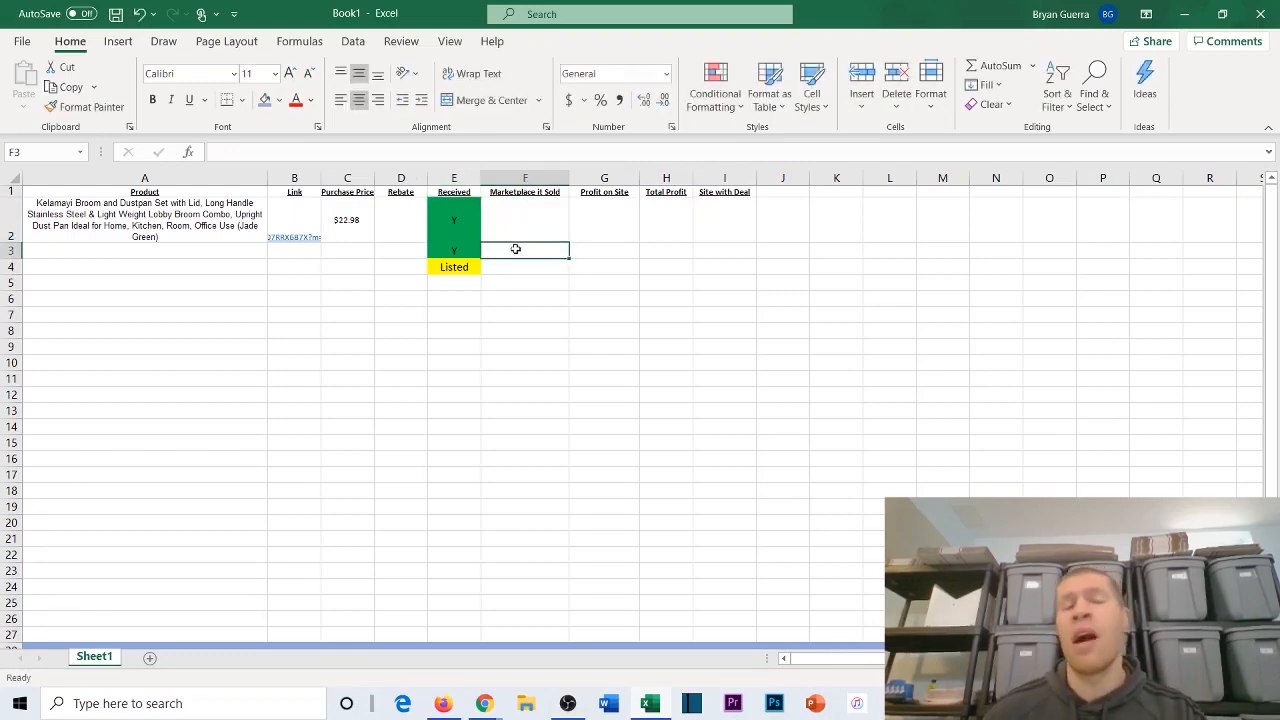
Step: Mark the broom set as listed by copying the yellow Listed cell E4 over its Received status in E2
{"action": "left_click", "coordinate": [455, 268]}
{"action": "key", "text": "ctrl+c"}
{"action": "left_click", "coordinate": [453, 215]}
{"action": "key", "text": "ctrl+v"}
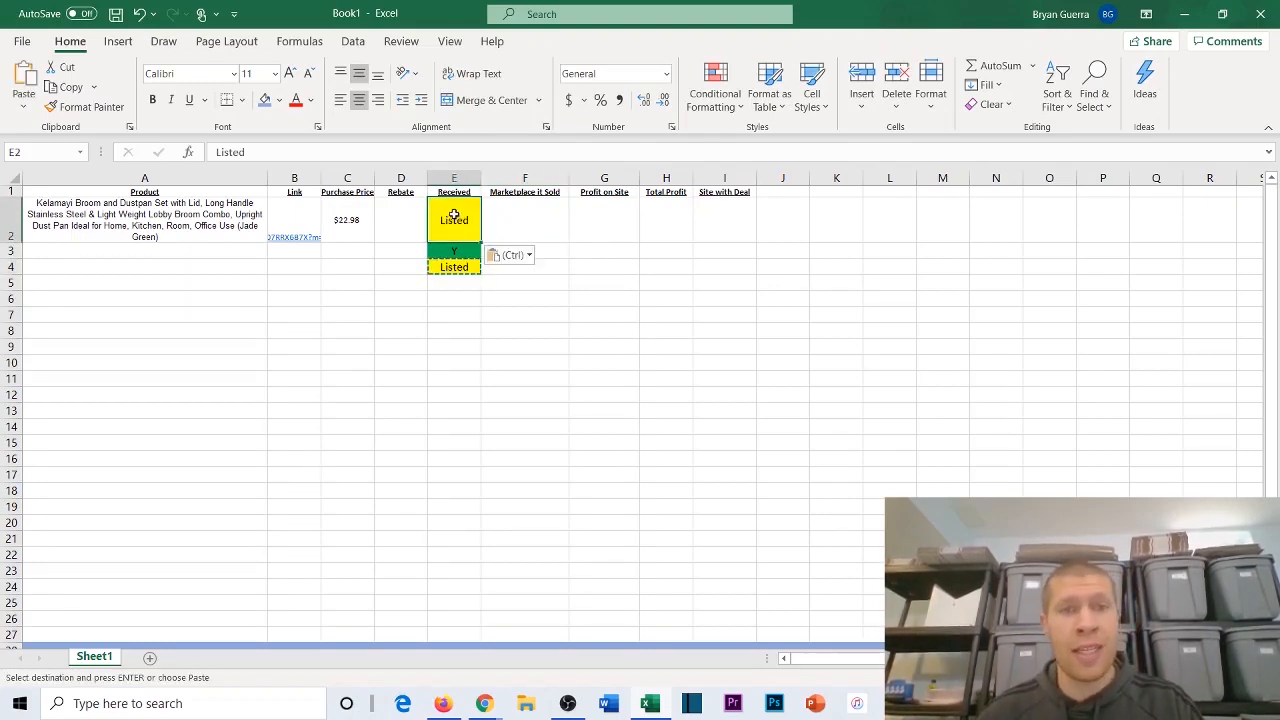
{"action": "left_click", "coordinate": [494, 215]}
{"action": "double_click", "coordinate": [495, 215]}
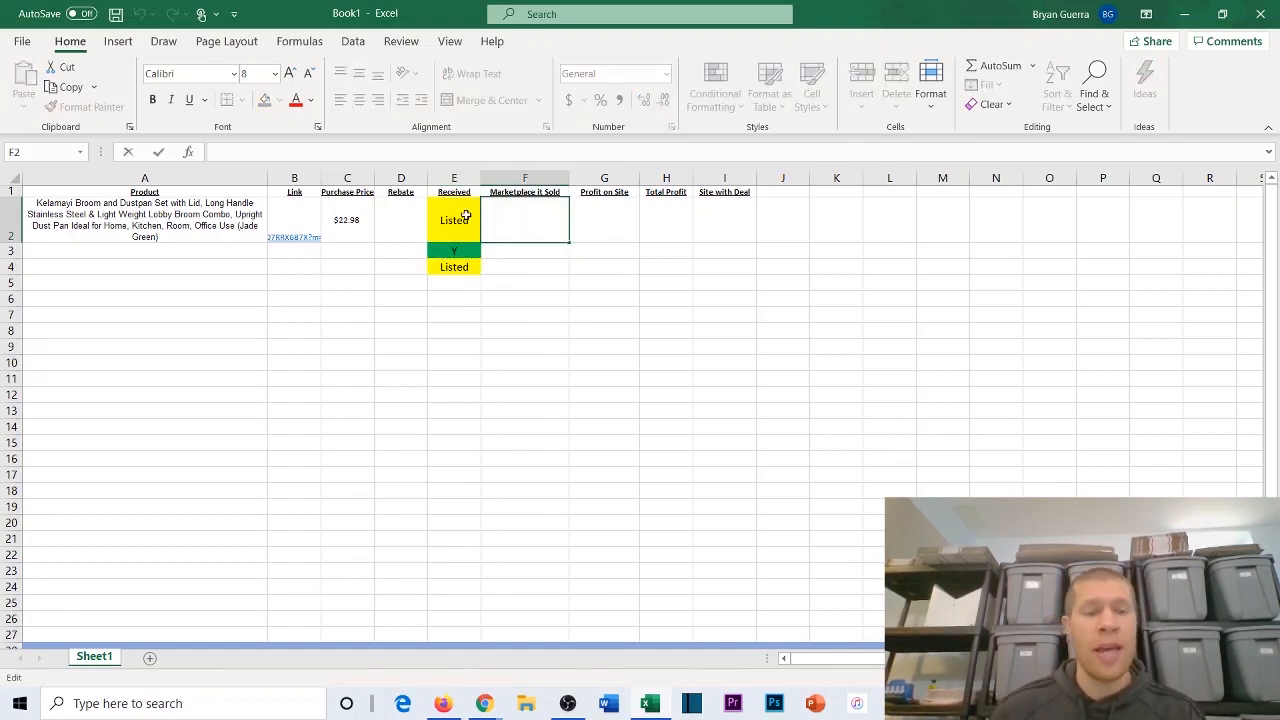
Step: Undo the Listed and Y status changes in the broom set's Received cell E2, back to the red N
{"action": "left_click", "coordinate": [467, 213]}
{"action": "key", "text": "ctrl+z"}
{"action": "key", "text": "ctrl+z"}
{"action": "key", "text": "ctrl+z"}
{"action": "key", "text": "ctrl+z"}
{"action": "key", "text": "ctrl+z"}
{"action": "key", "text": "ctrl+z"}
{"action": "key", "text": "ctrl+z"}
{"action": "key", "text": "ctrl+z"}
{"action": "key", "text": "ctrl+z"}
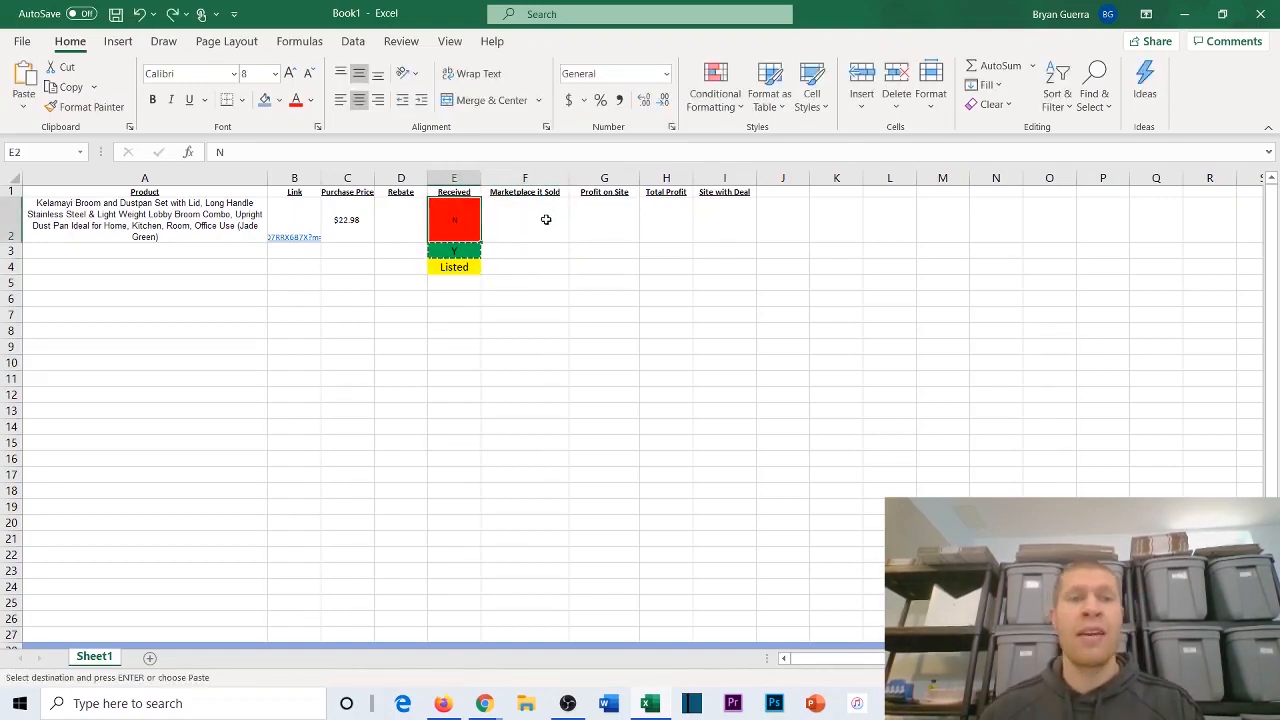
{"action": "key", "text": "ctrl+z"}
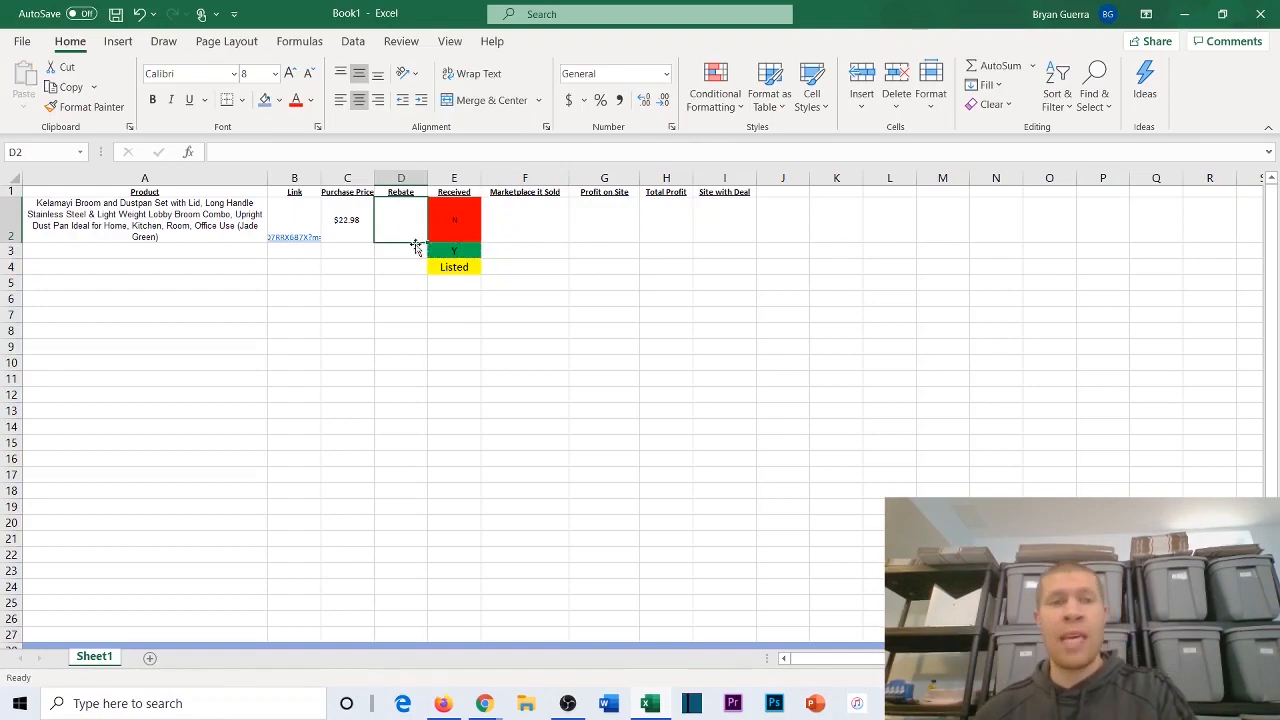
{"action": "left_click", "coordinate": [403, 246]}
{"action": "left_click", "coordinate": [392, 265]}
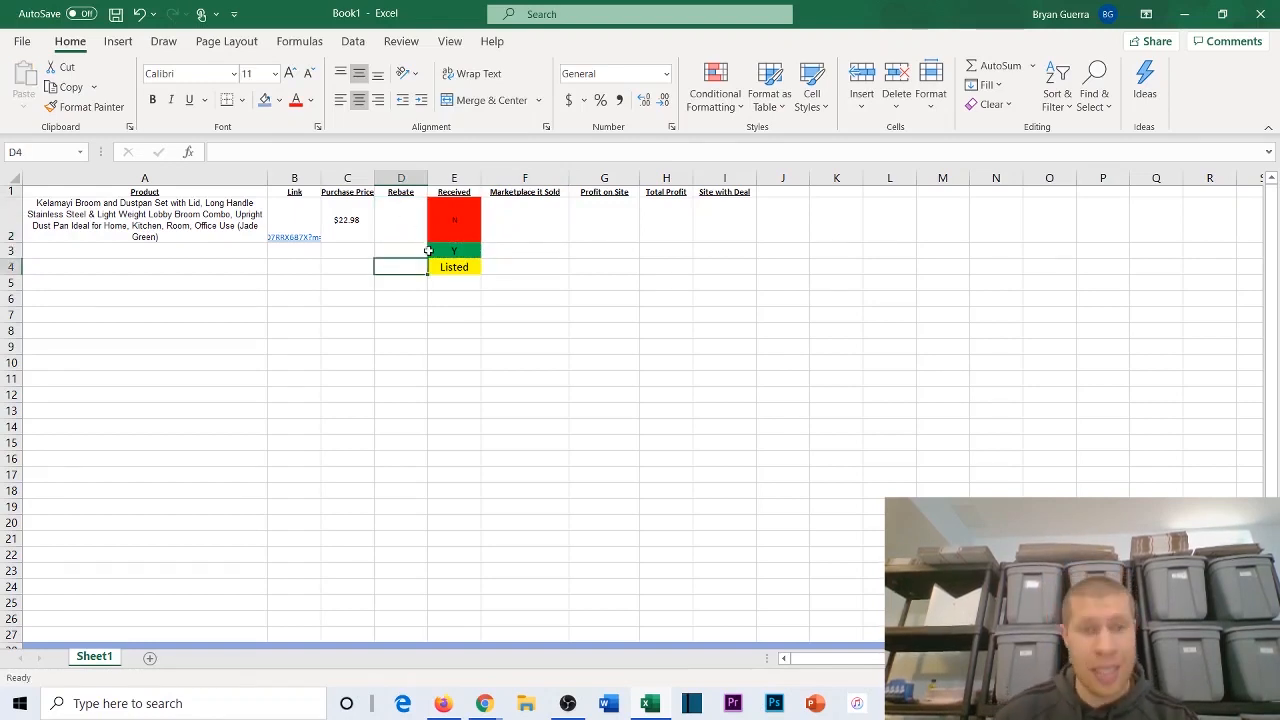
{"action": "scroll", "coordinate": [363, 212], "scroll_direction": "down", "scroll_amount": 2}
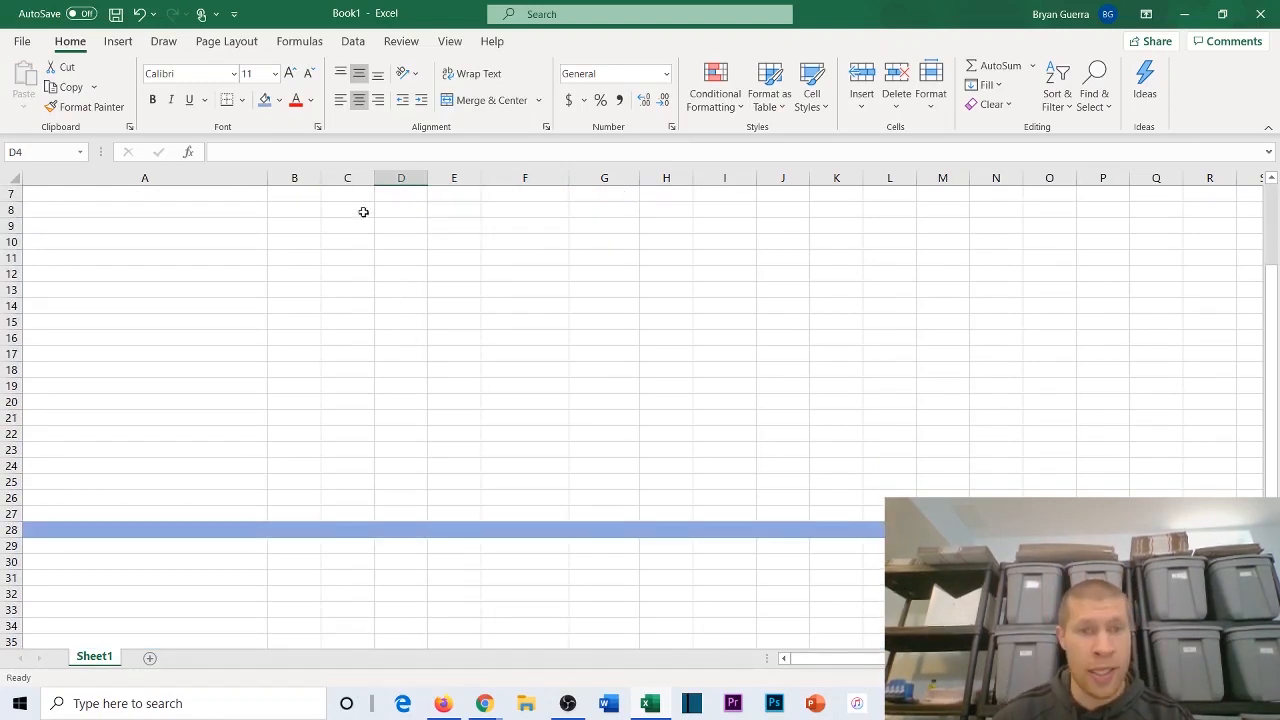
{"action": "left_click", "coordinate": [382, 436]}
{"action": "scroll", "coordinate": [420, 295], "scroll_direction": "up", "scroll_amount": 2}
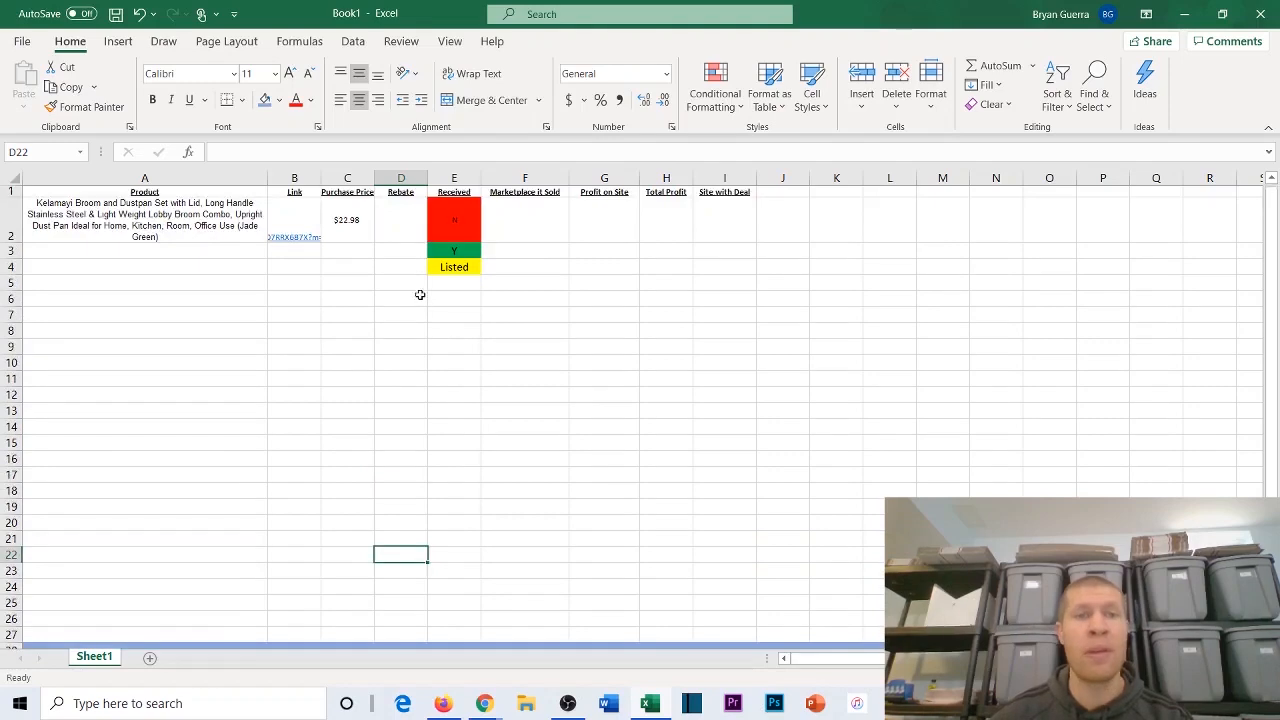
{"action": "left_click", "coordinate": [432, 215]}
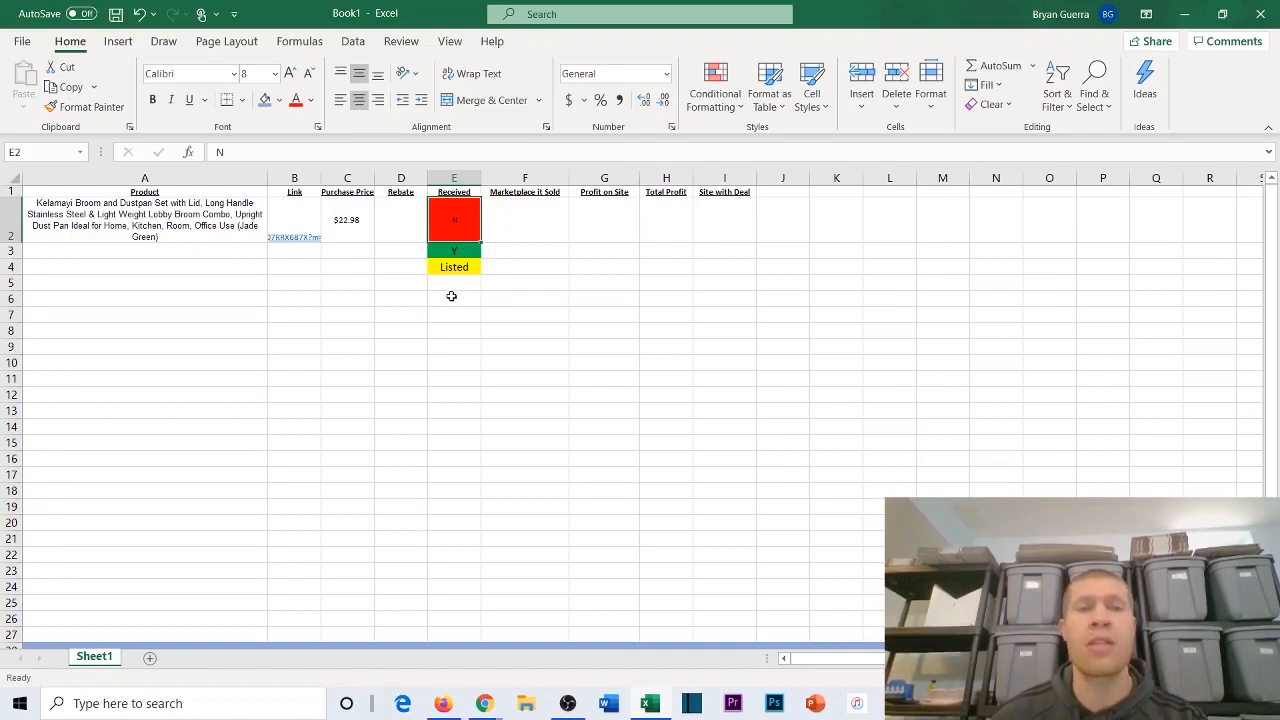
{"action": "left_click", "coordinate": [390, 226]}
{"action": "left_click", "coordinate": [355, 251]}
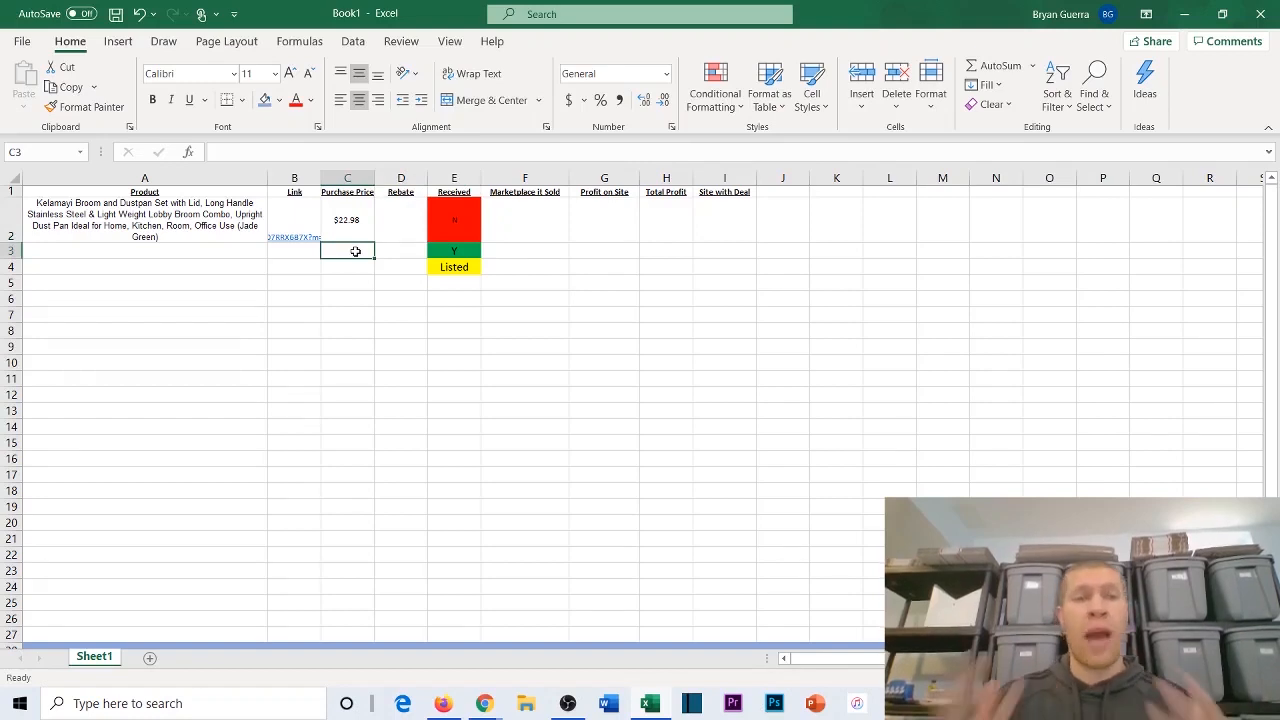
{"action": "left_click", "coordinate": [347, 178]}
{"action": "scroll", "coordinate": [335, 291], "scroll_direction": "down", "scroll_amount": 2}
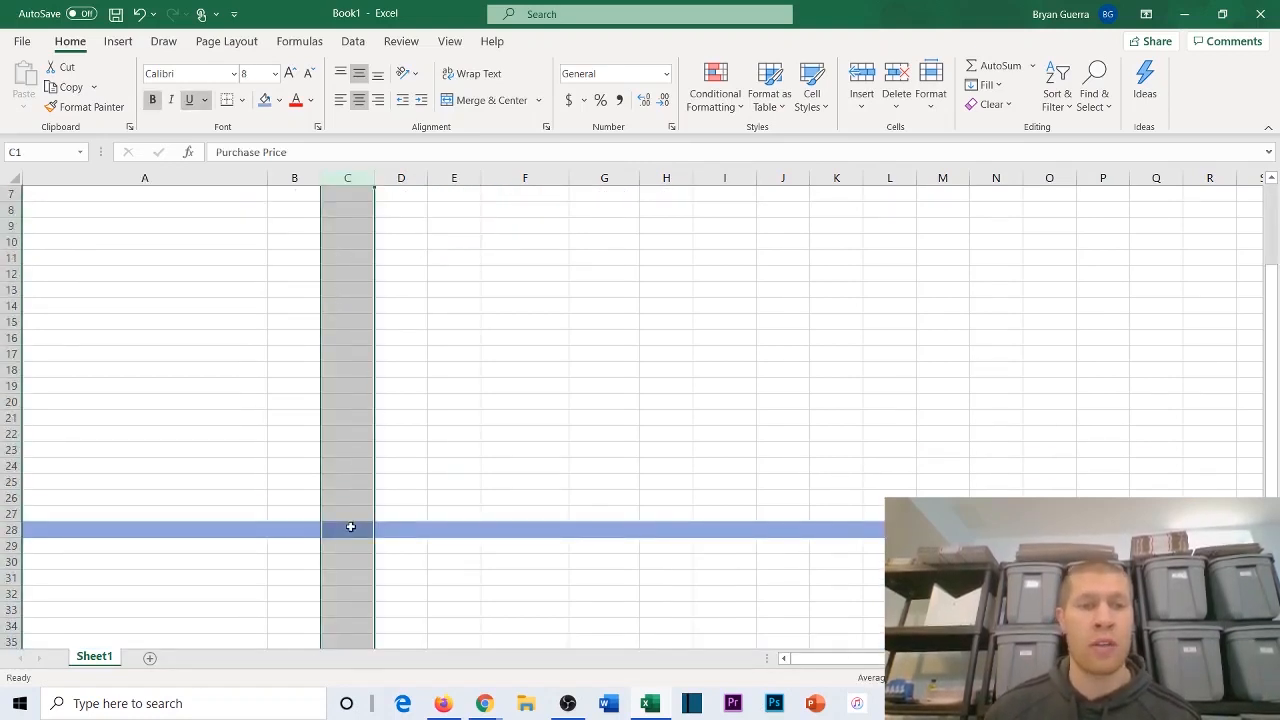
{"action": "left_click_drag", "start_coordinate": [349, 528], "coordinate": [348, 146]}
{"action": "left_click", "coordinate": [334, 280]}
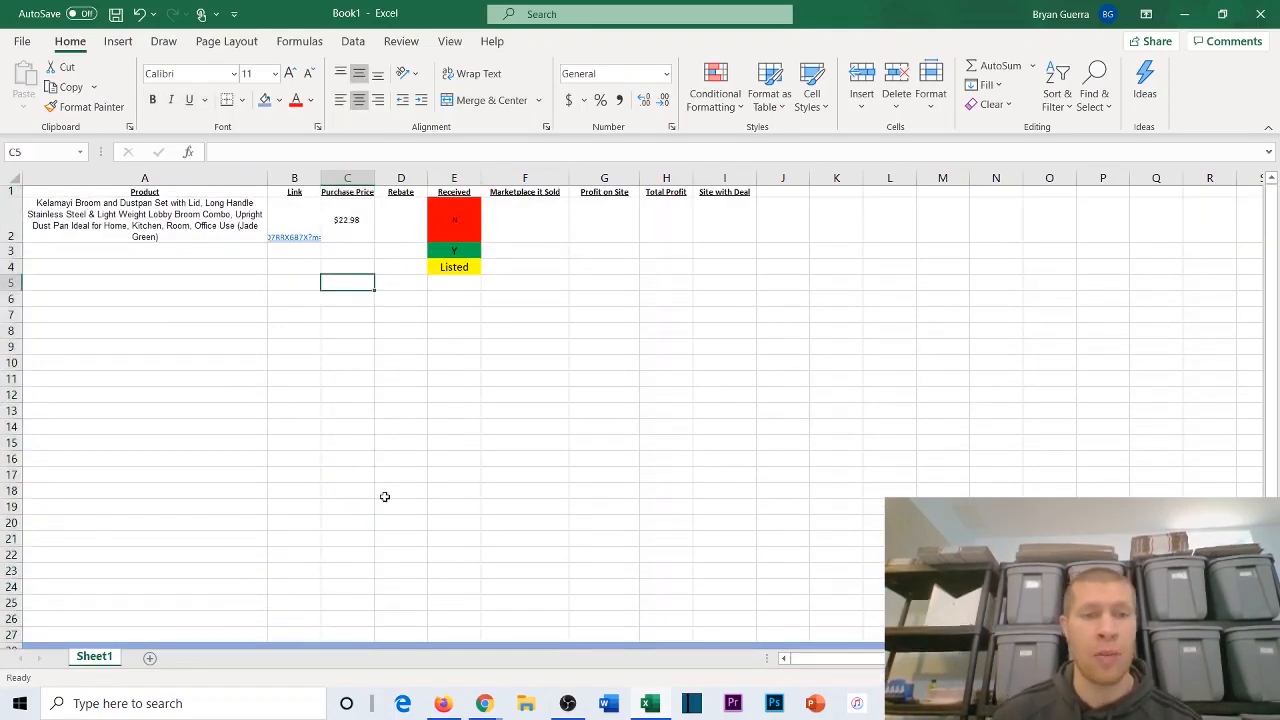
Step: Total the Purchase Price column from row 2 down with AutoSum in cell C28 of the blue row
{"action": "scroll", "coordinate": [383, 497], "scroll_direction": "down", "scroll_amount": 1}
{"action": "left_click_drag", "start_coordinate": [357, 580], "coordinate": [346, 230]}
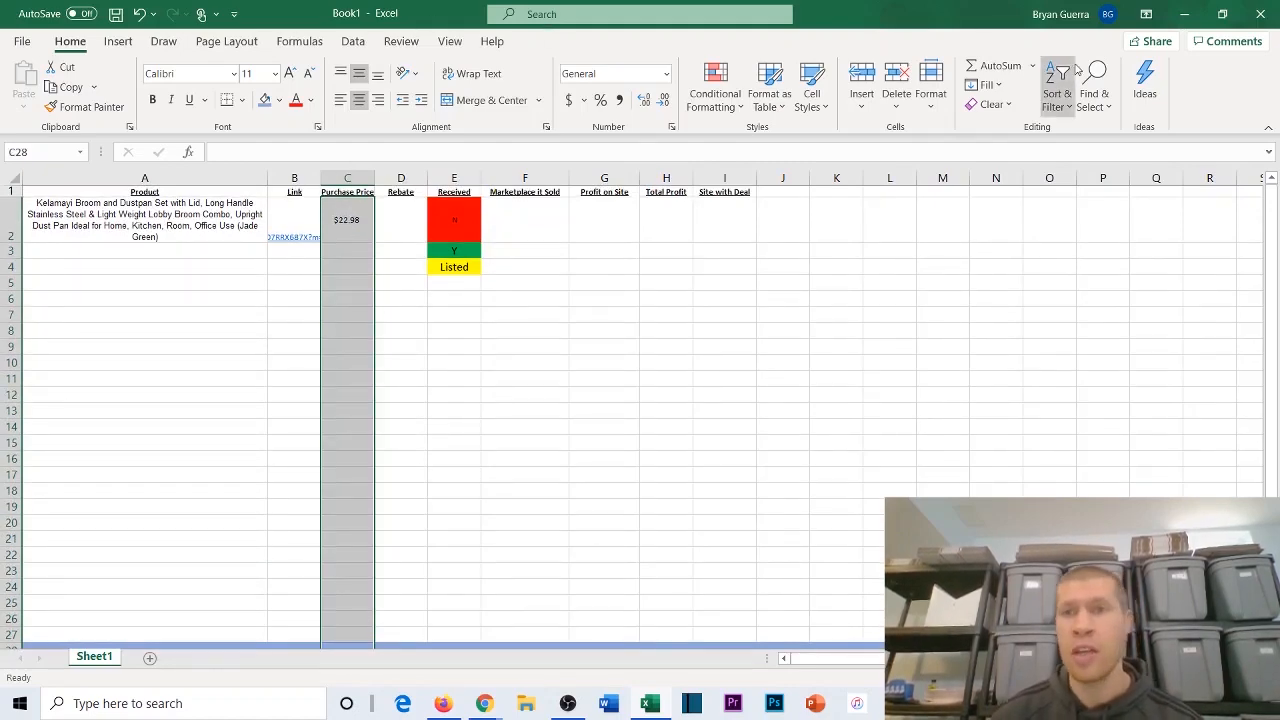
{"action": "left_click", "coordinate": [990, 65]}
{"action": "left_click", "coordinate": [408, 561]}
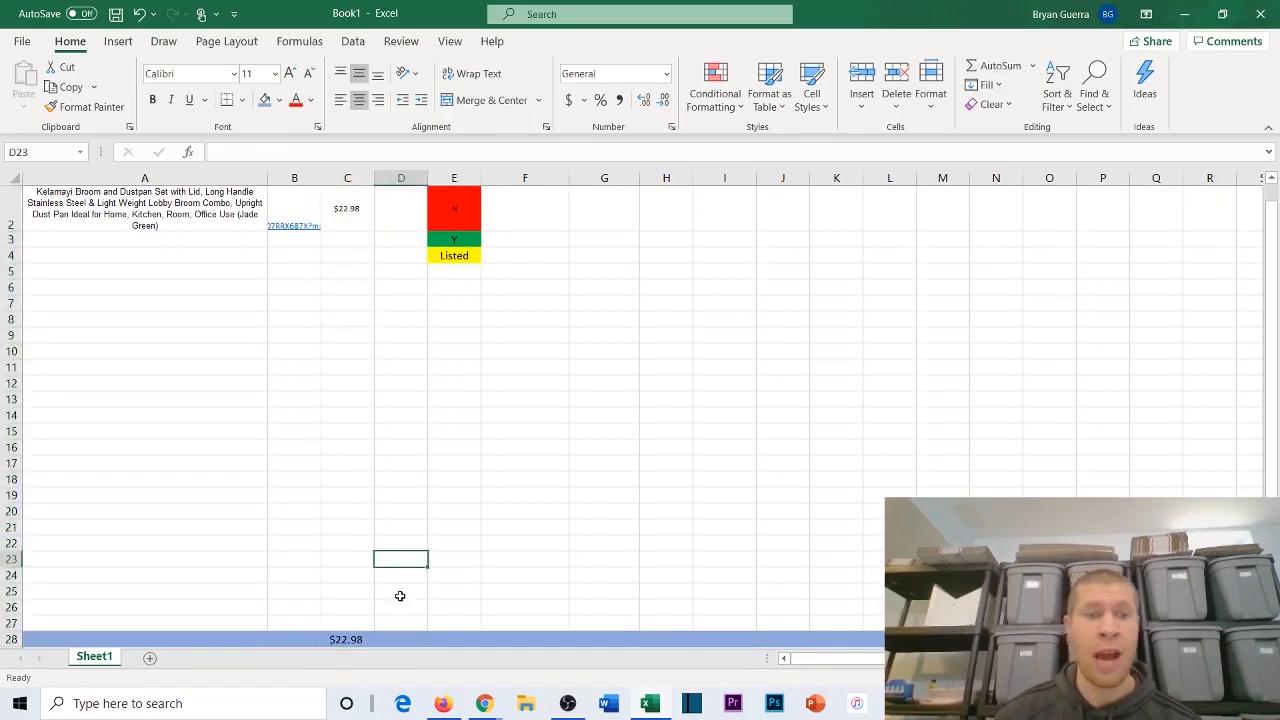
{"action": "scroll", "coordinate": [336, 255], "scroll_direction": "up", "scroll_amount": 1}
{"action": "scroll", "coordinate": [349, 206], "scroll_direction": "down", "scroll_amount": 1}
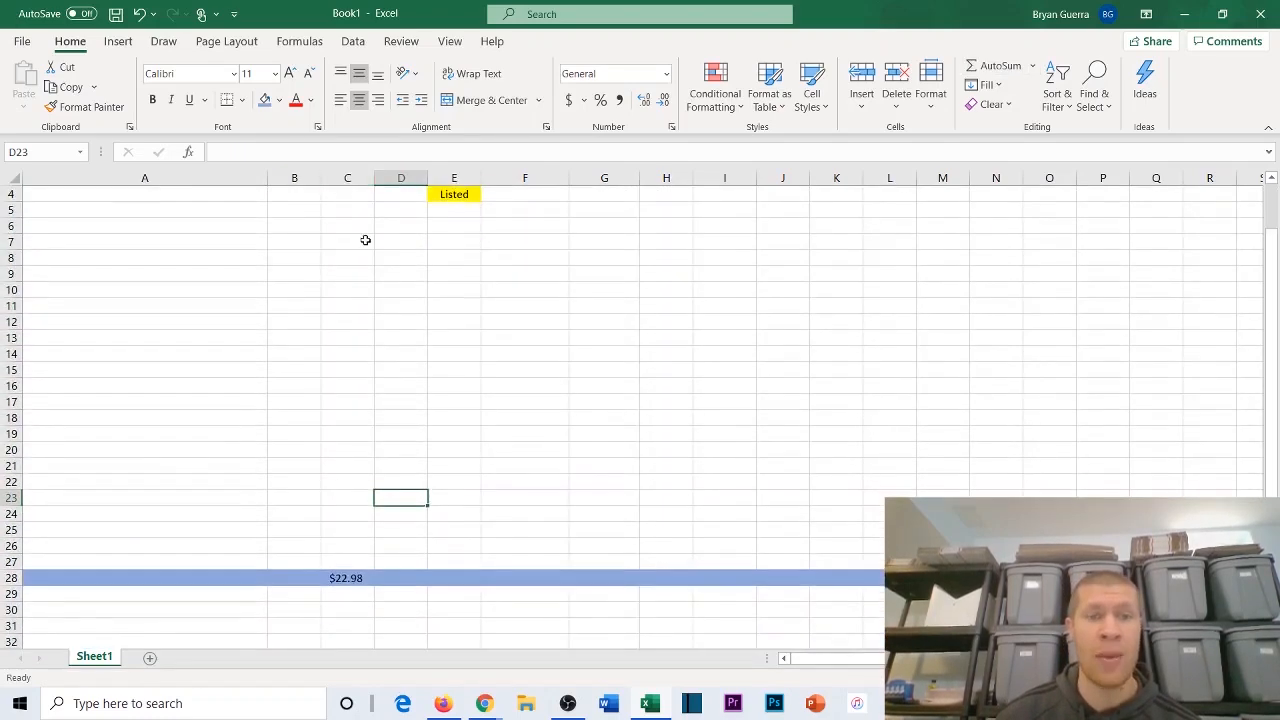
{"action": "scroll", "coordinate": [366, 240], "scroll_direction": "up", "scroll_amount": 1}
{"action": "scroll", "coordinate": [351, 263], "scroll_direction": "down", "scroll_amount": 3}
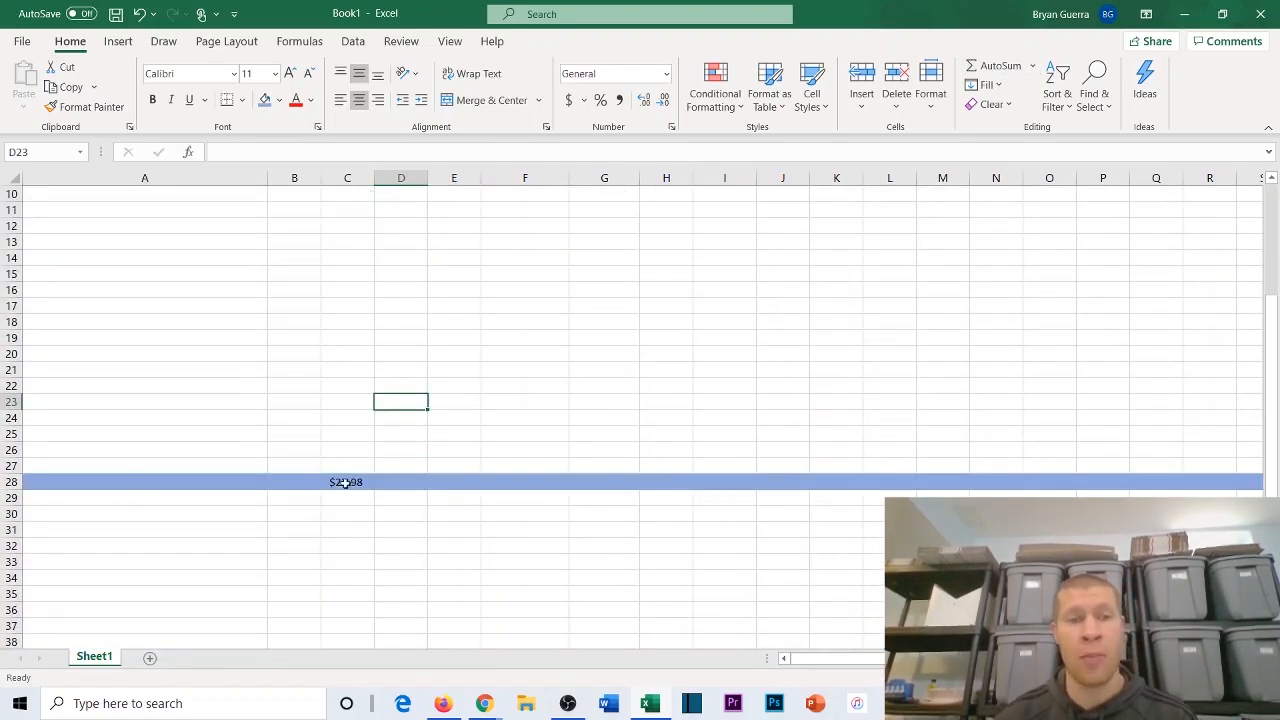
{"action": "scroll", "coordinate": [354, 423], "scroll_direction": "up", "scroll_amount": 3}
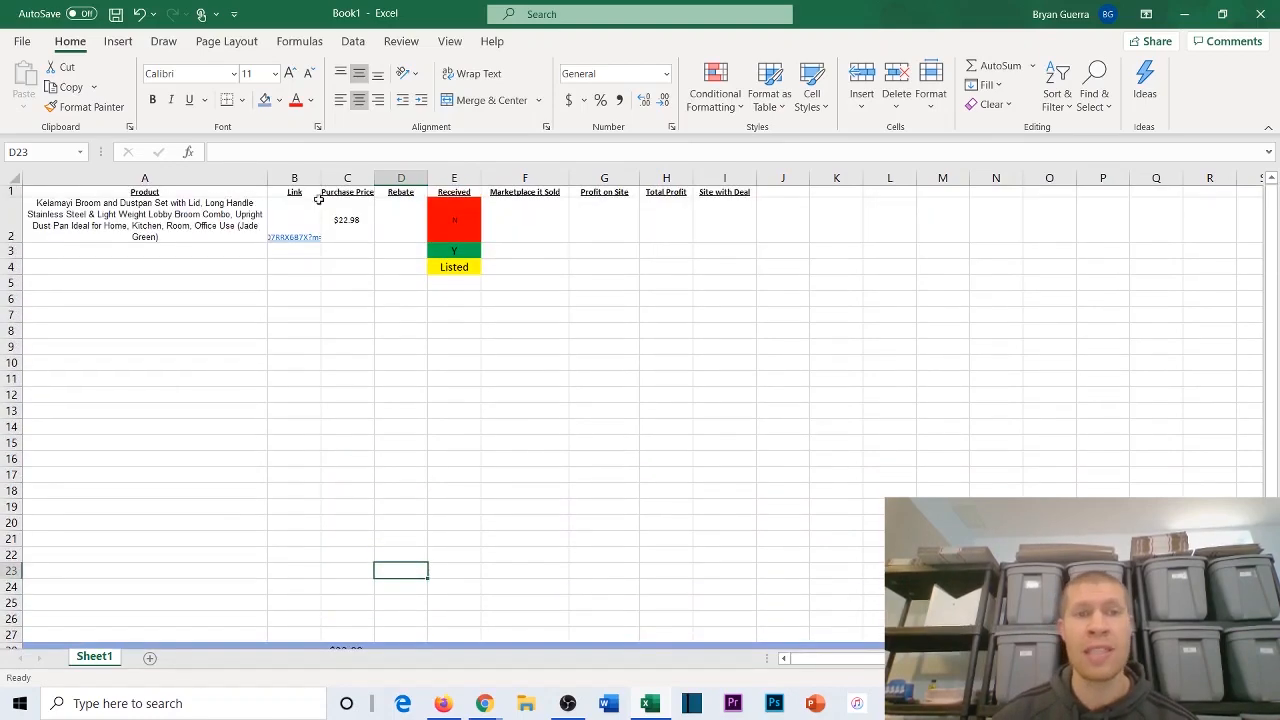
{"action": "left_click", "coordinate": [392, 177]}
{"action": "scroll", "coordinate": [403, 386], "scroll_direction": "down", "scroll_amount": 2}
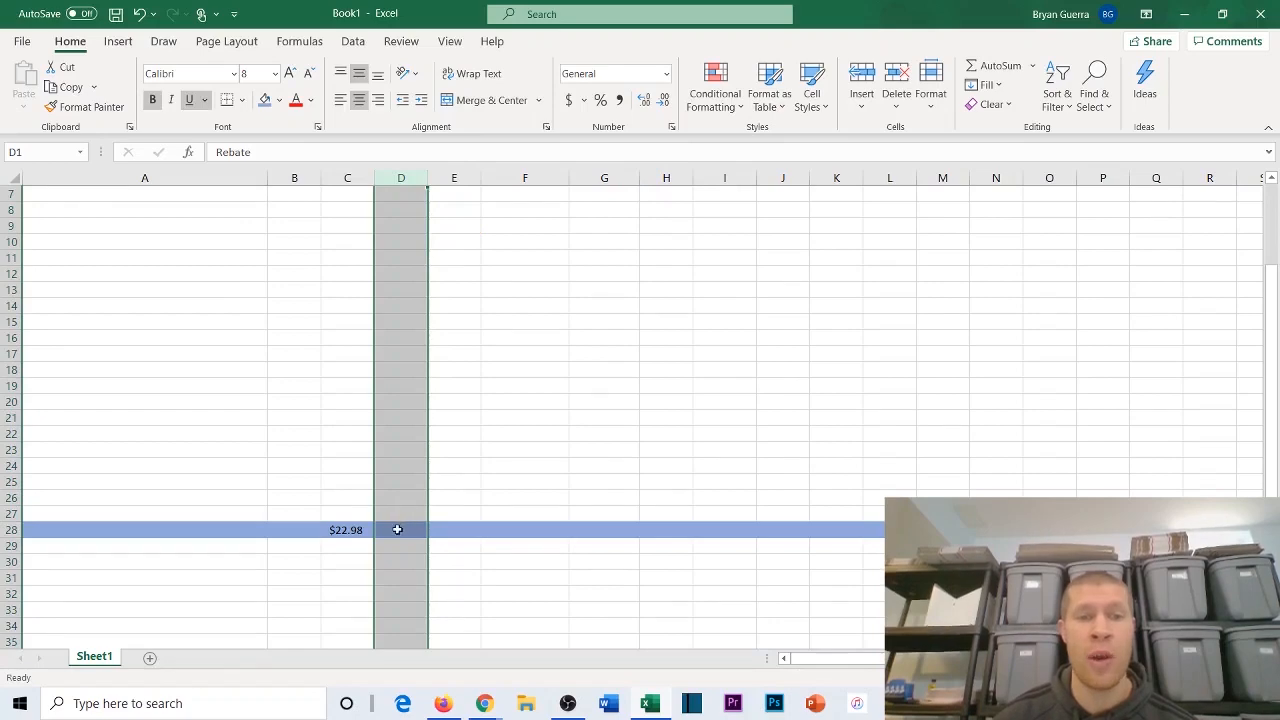
{"action": "left_click_drag", "start_coordinate": [400, 529], "coordinate": [391, 220]}
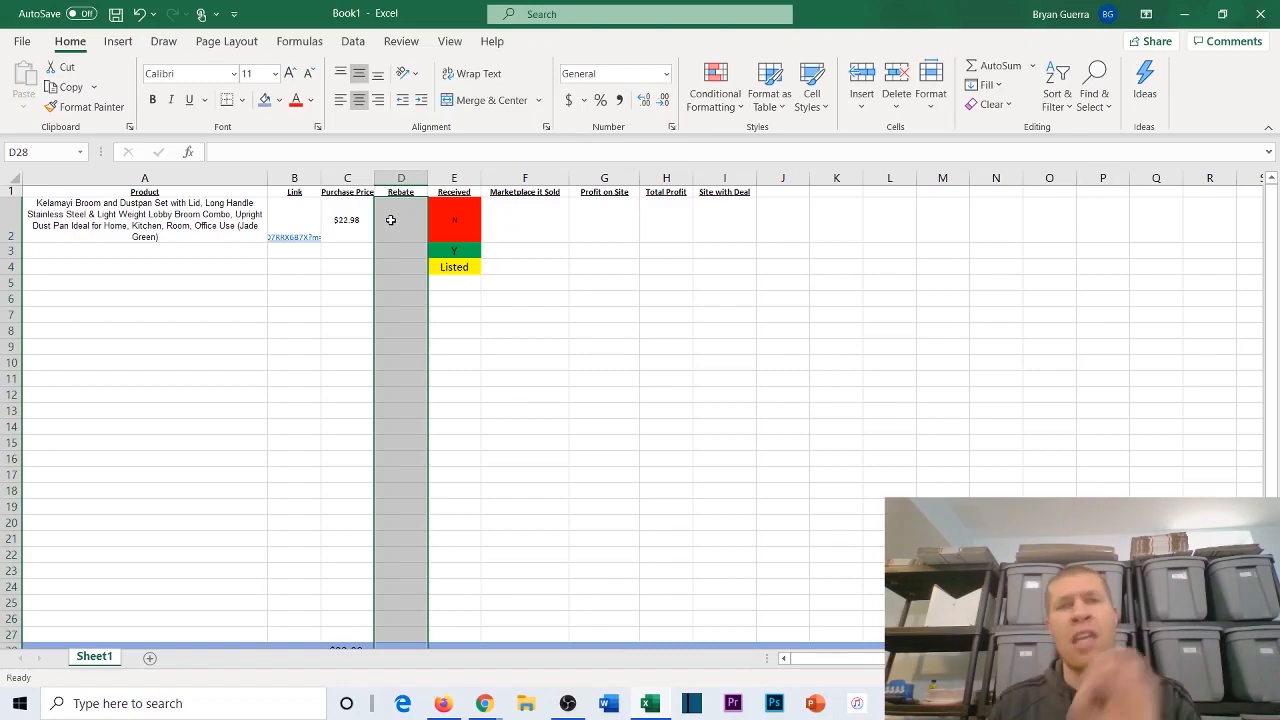
Step: Set the broom set's Rebate in cell D2 to $22.50
{"action": "left_click", "coordinate": [391, 220]}
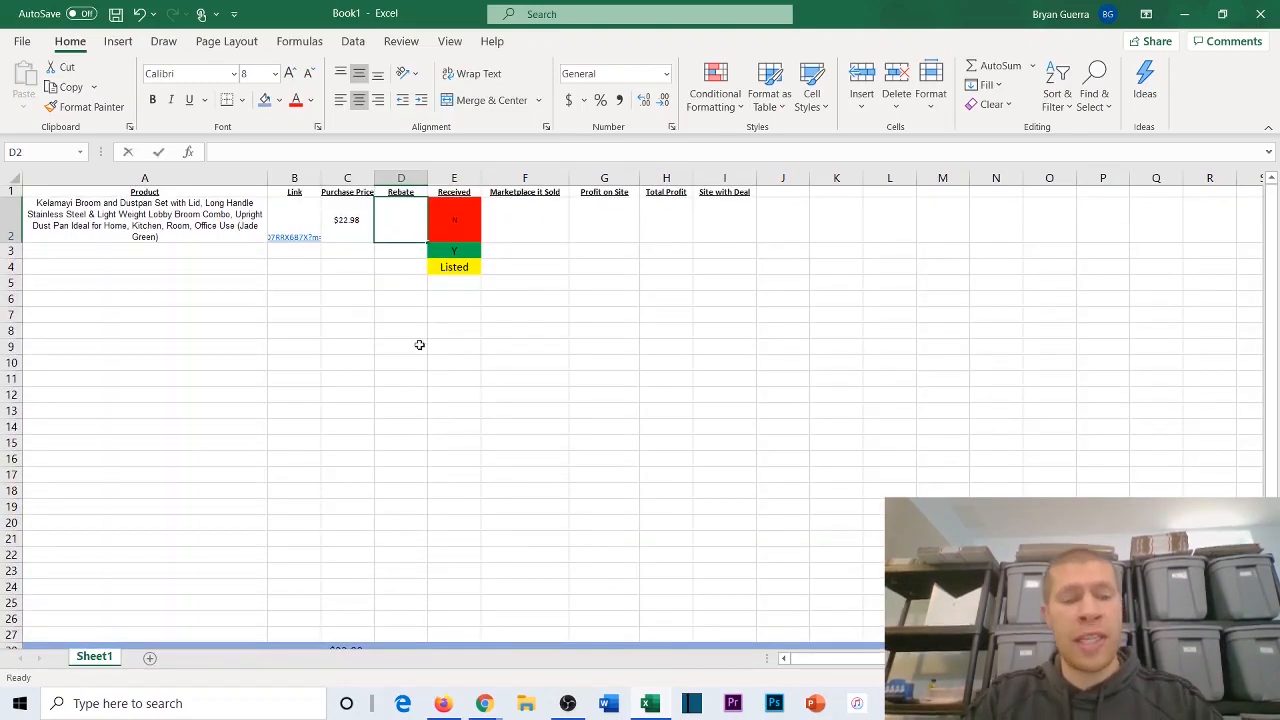
{"action": "type", "text": "$"}
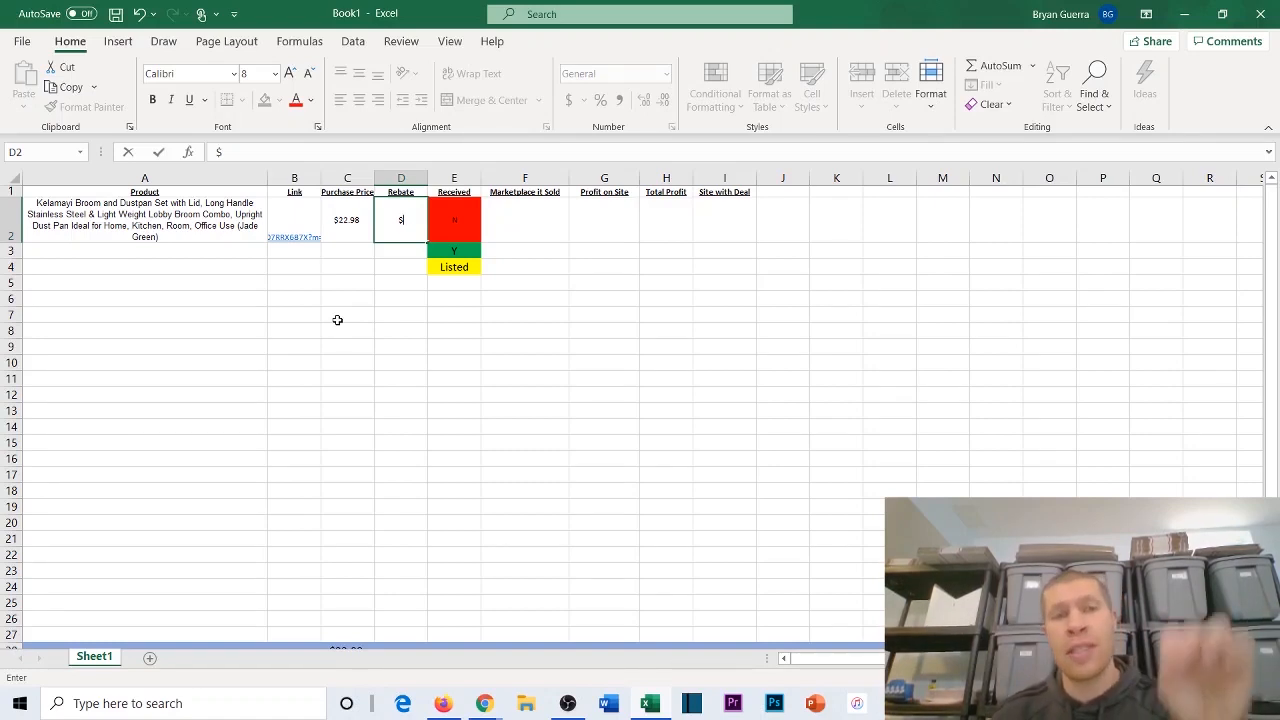
{"action": "left_click", "coordinate": [342, 250]}
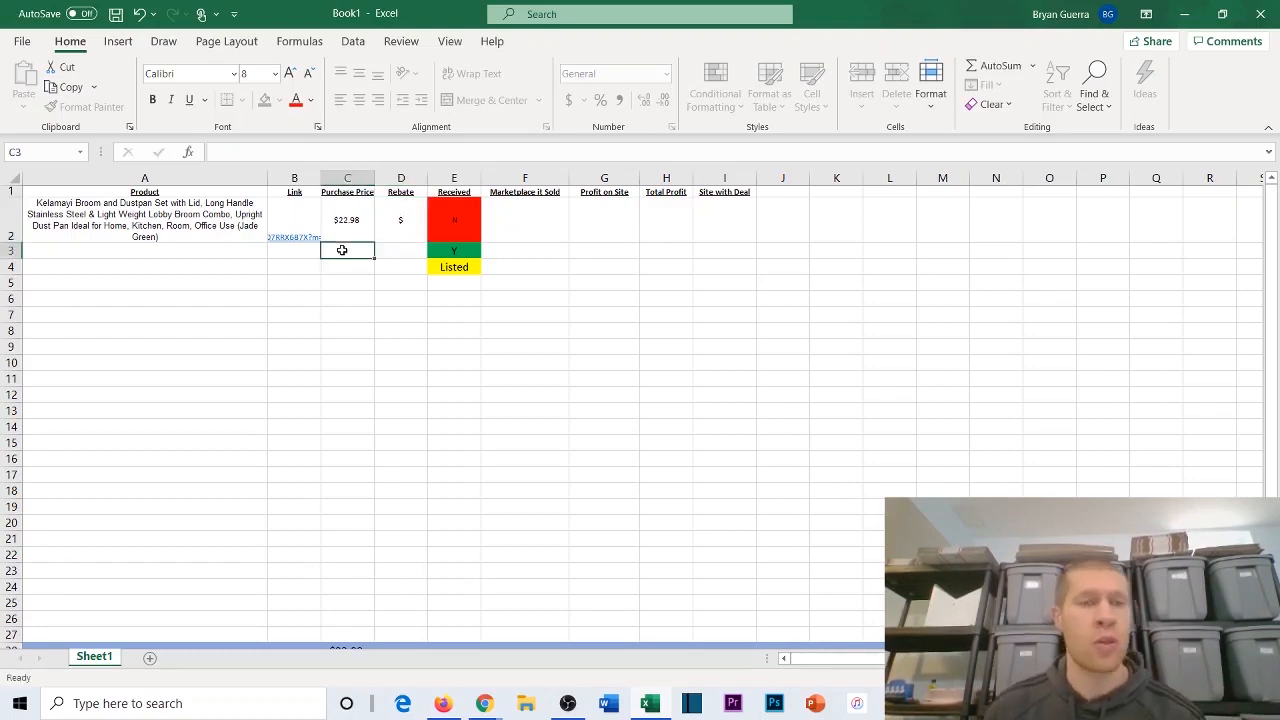
{"action": "double_click", "coordinate": [404, 219]}
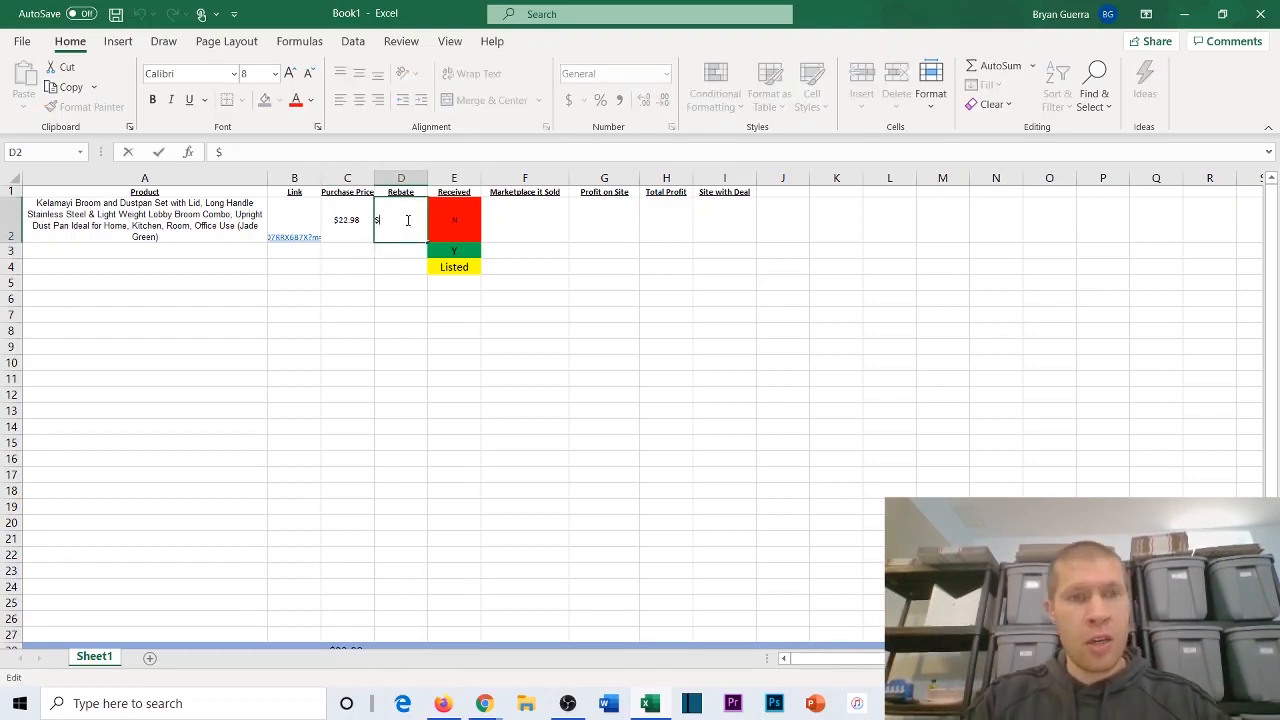
{"action": "type", "text": "22.50"}
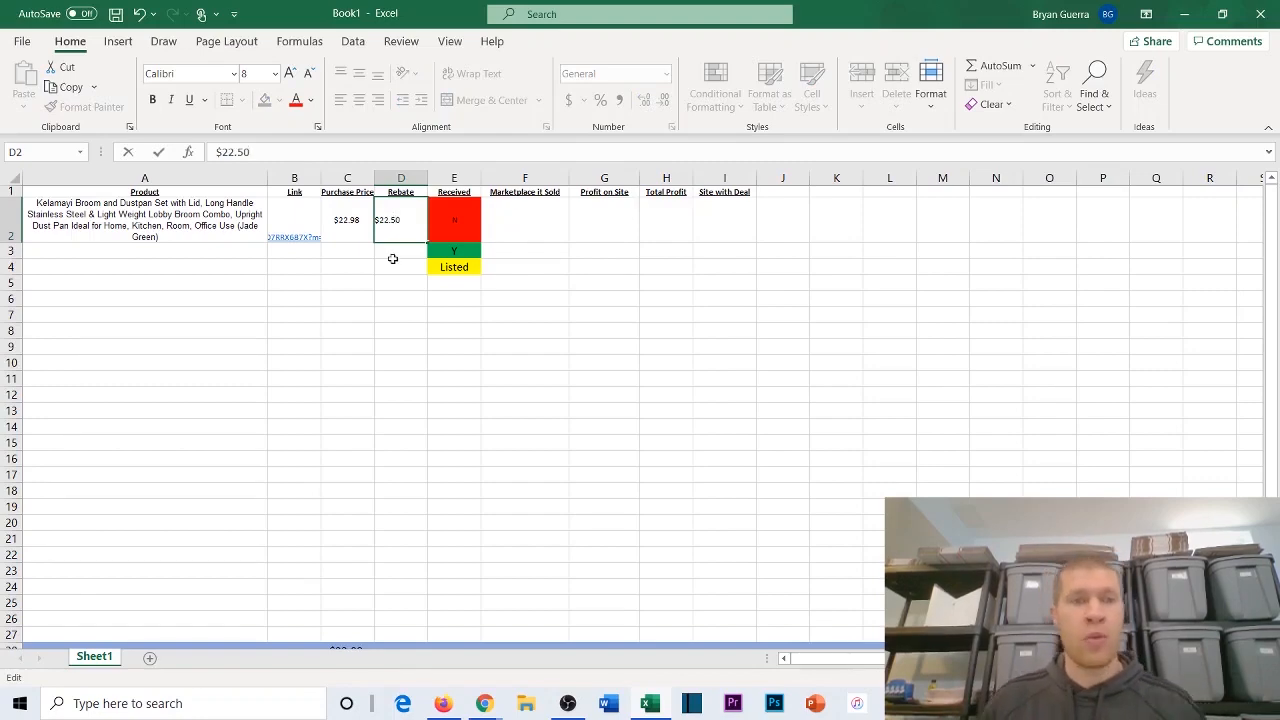
{"action": "left_click", "coordinate": [393, 260]}
{"action": "left_click", "coordinate": [392, 250]}
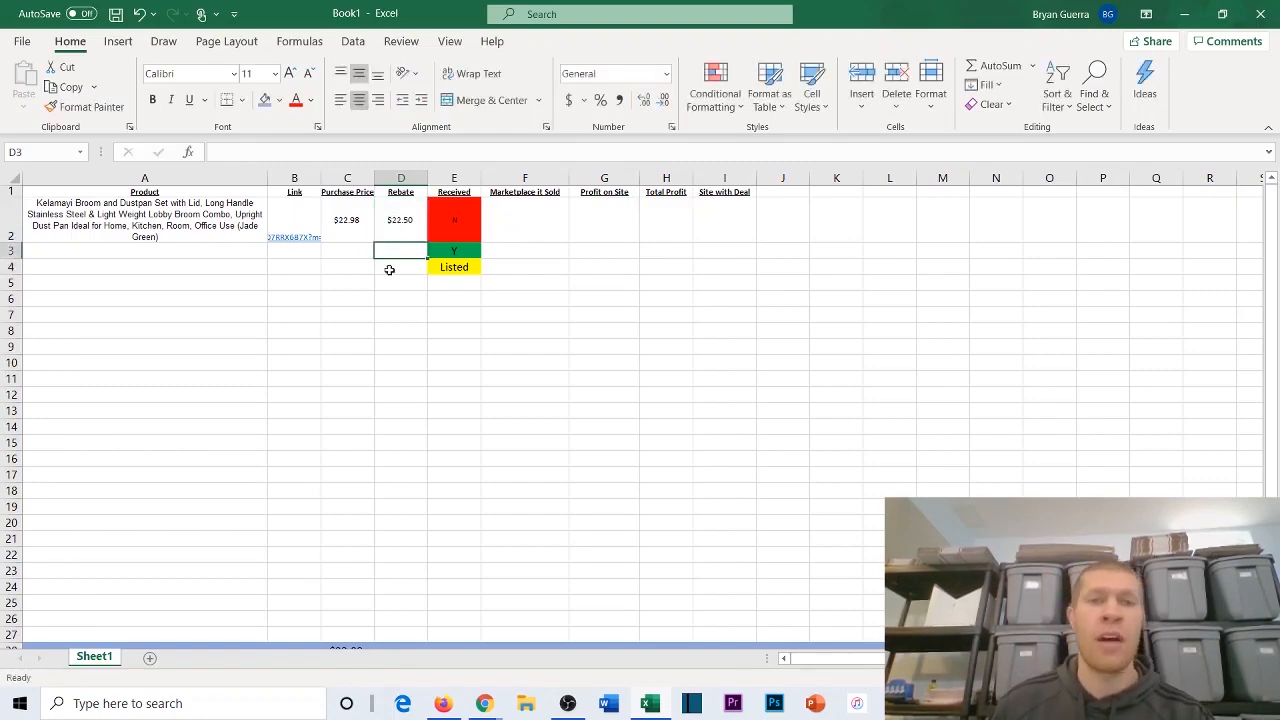
Step: Total the Rebate column with AutoSum, putting =SUM(D2:D27) in cell D28 of the blue row
{"action": "scroll", "coordinate": [389, 269], "scroll_direction": "down", "scroll_amount": 3}
{"action": "scroll", "coordinate": [397, 283], "scroll_direction": "up", "scroll_amount": 3}
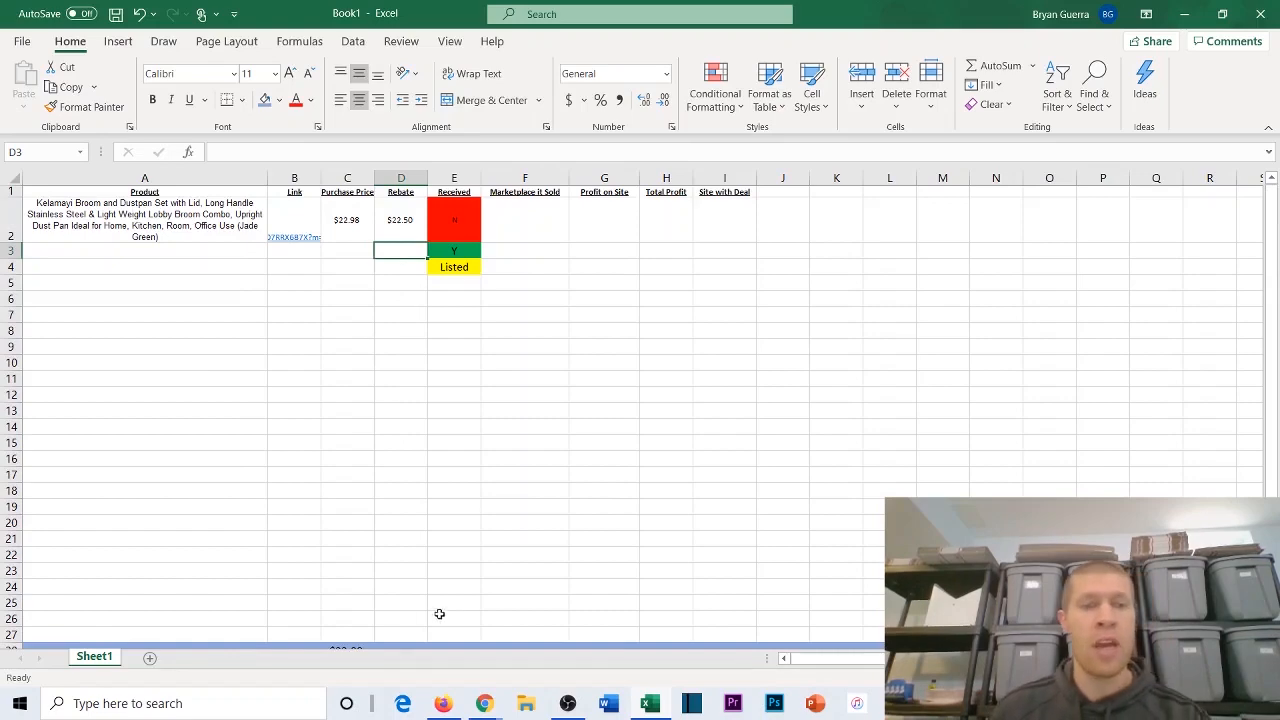
{"action": "scroll", "coordinate": [400, 629], "scroll_direction": "down", "scroll_amount": 1}
{"action": "left_click_drag", "start_coordinate": [400, 578], "coordinate": [394, 211]}
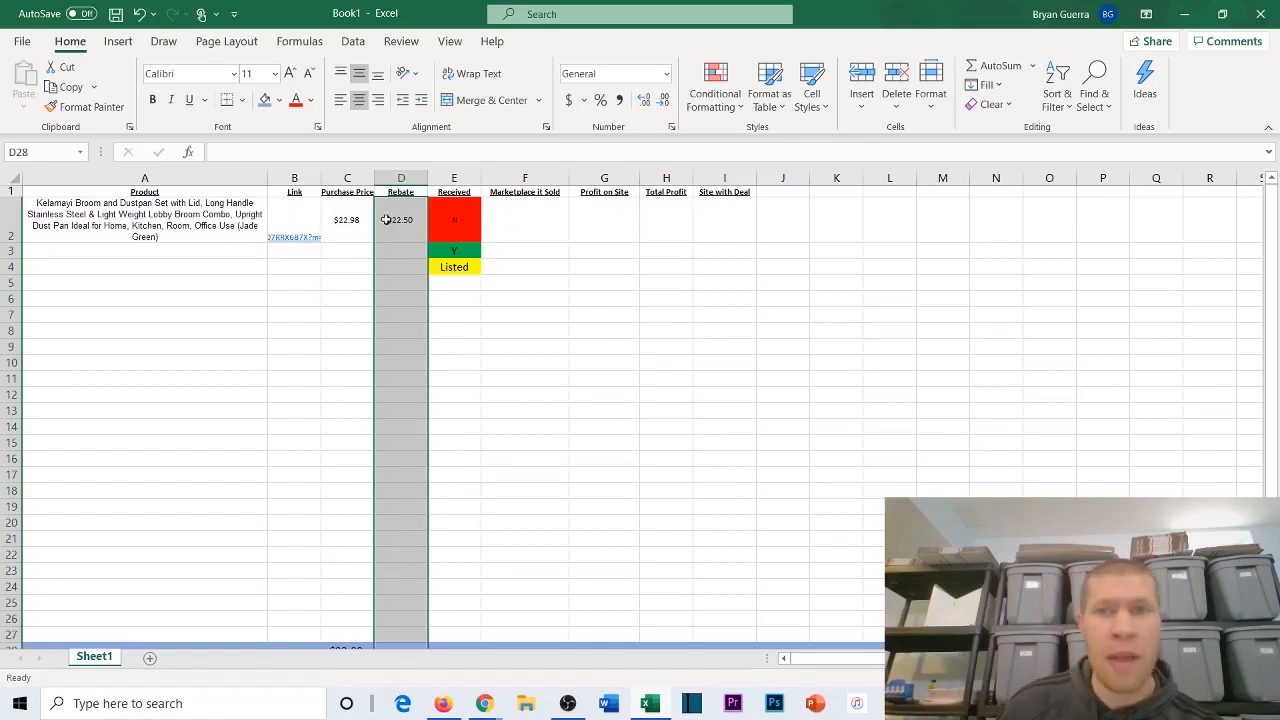
{"action": "left_click", "coordinate": [1000, 66]}
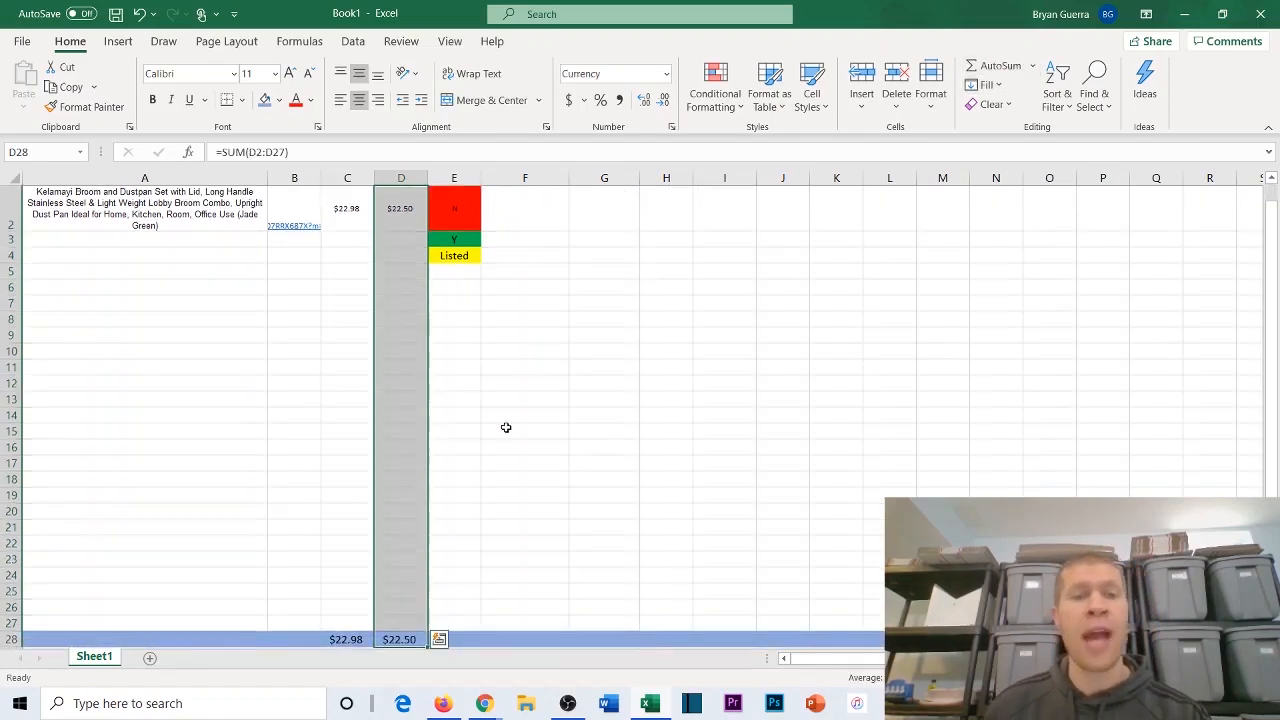
{"action": "left_click", "coordinate": [466, 430]}
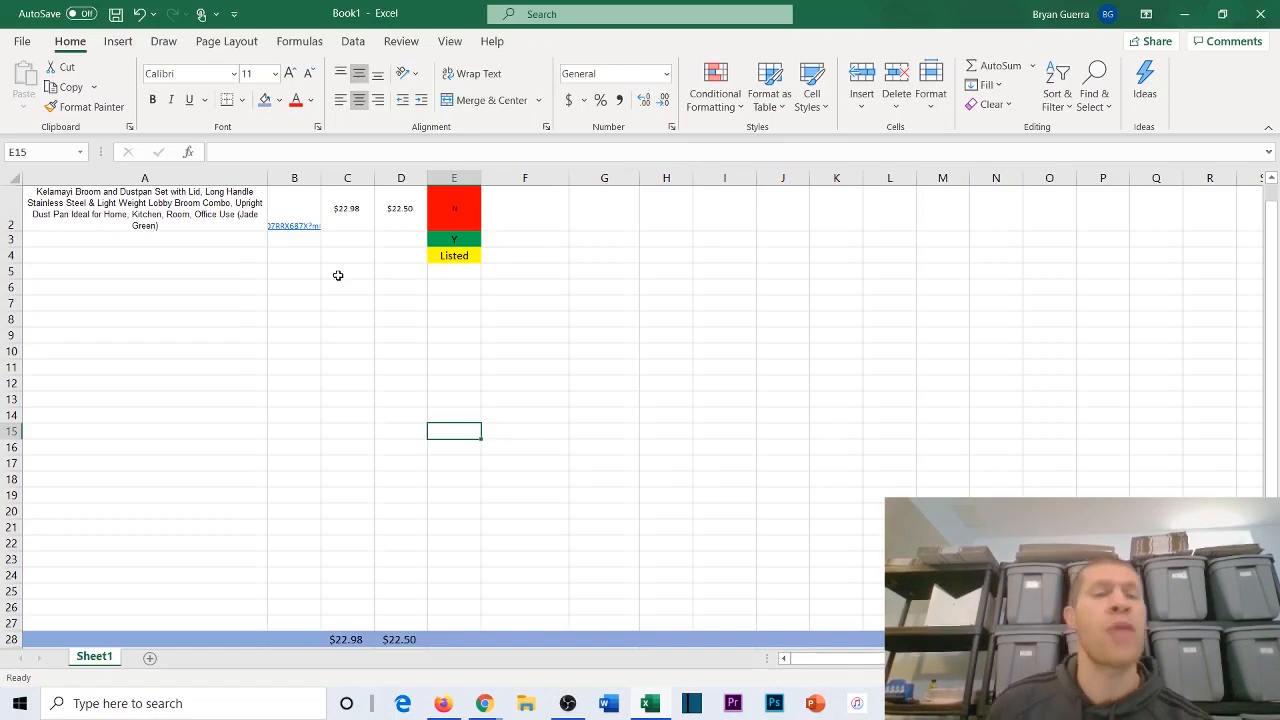
{"action": "scroll", "coordinate": [338, 277], "scroll_direction": "up", "scroll_amount": 1}
{"action": "scroll", "coordinate": [534, 227], "scroll_direction": "down", "scroll_amount": 1}
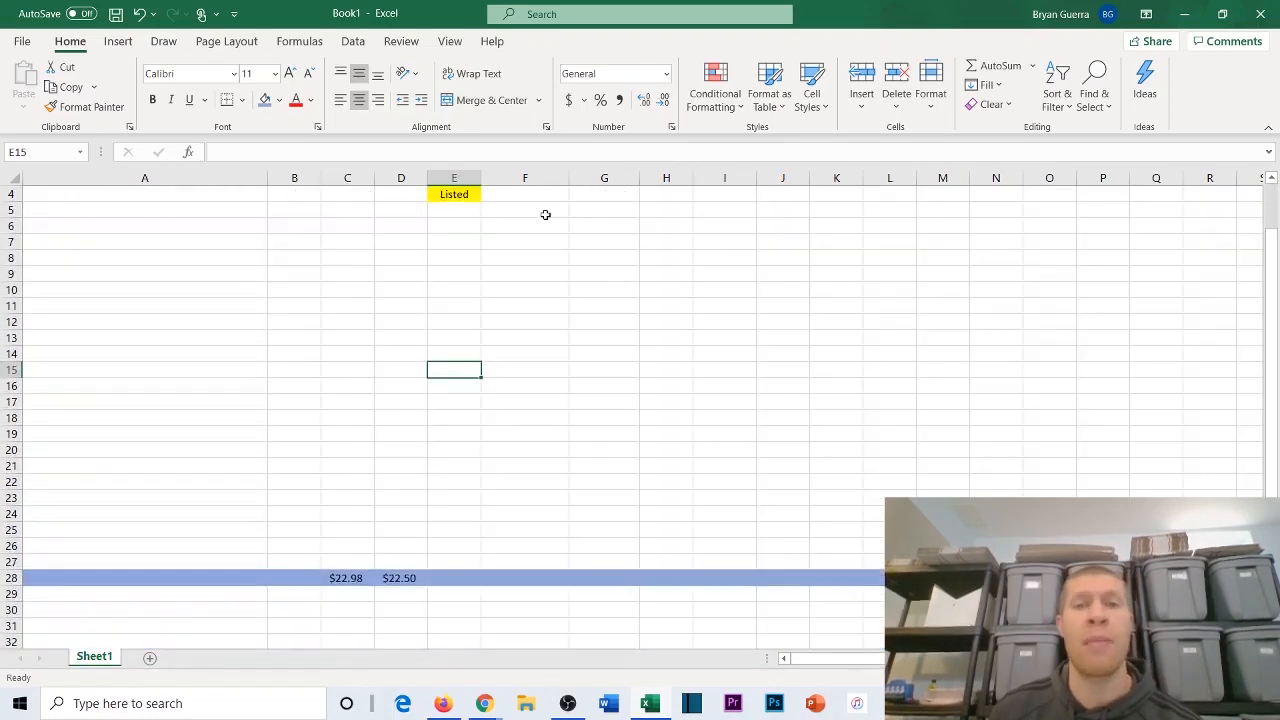
{"action": "scroll", "coordinate": [543, 214], "scroll_direction": "up", "scroll_amount": 1}
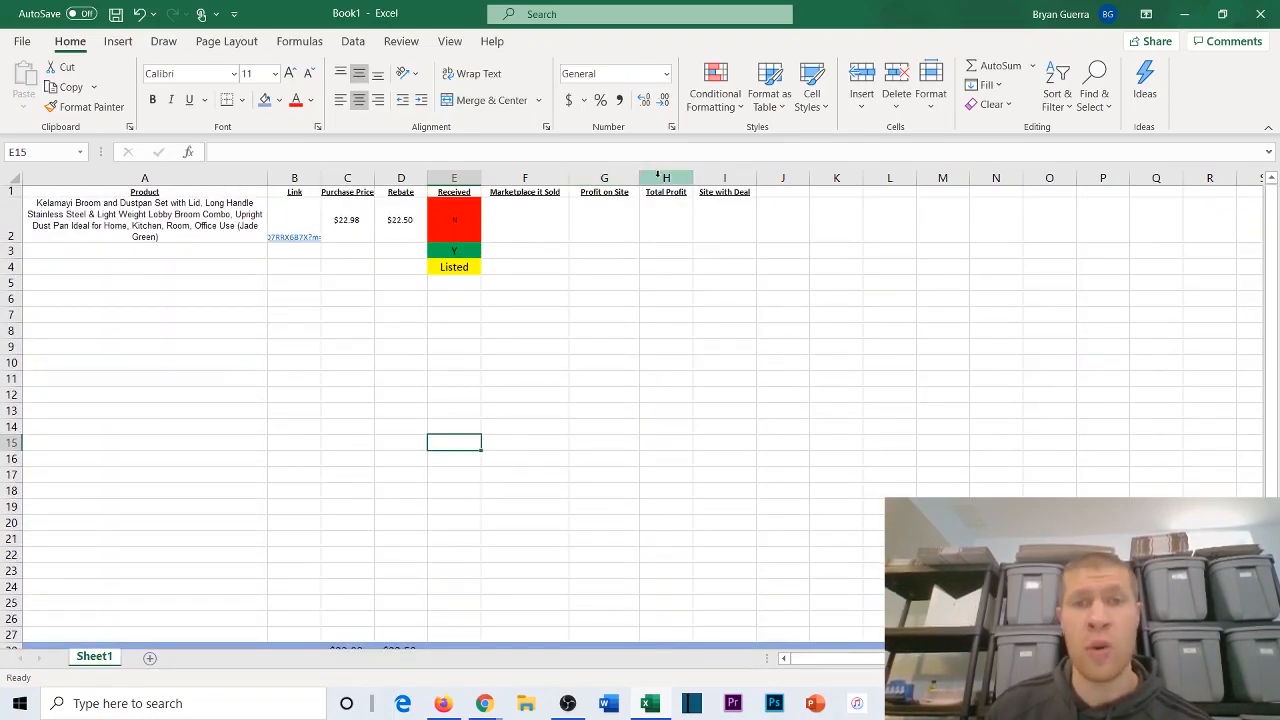
{"action": "left_click", "coordinate": [657, 177]}
{"action": "scroll", "coordinate": [663, 189], "scroll_direction": "down", "scroll_amount": 1}
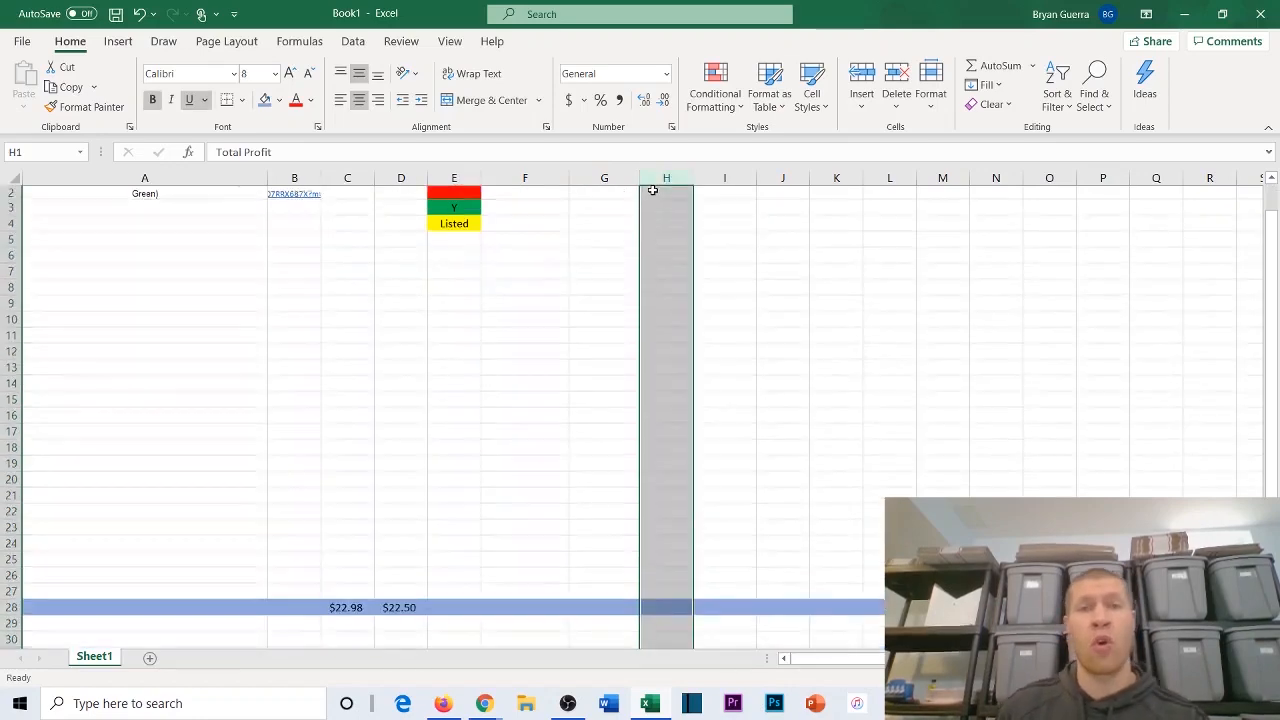
{"action": "scroll", "coordinate": [653, 274], "scroll_direction": "up", "scroll_amount": 1}
{"action": "scroll", "coordinate": [653, 274], "scroll_direction": "down", "scroll_amount": 2}
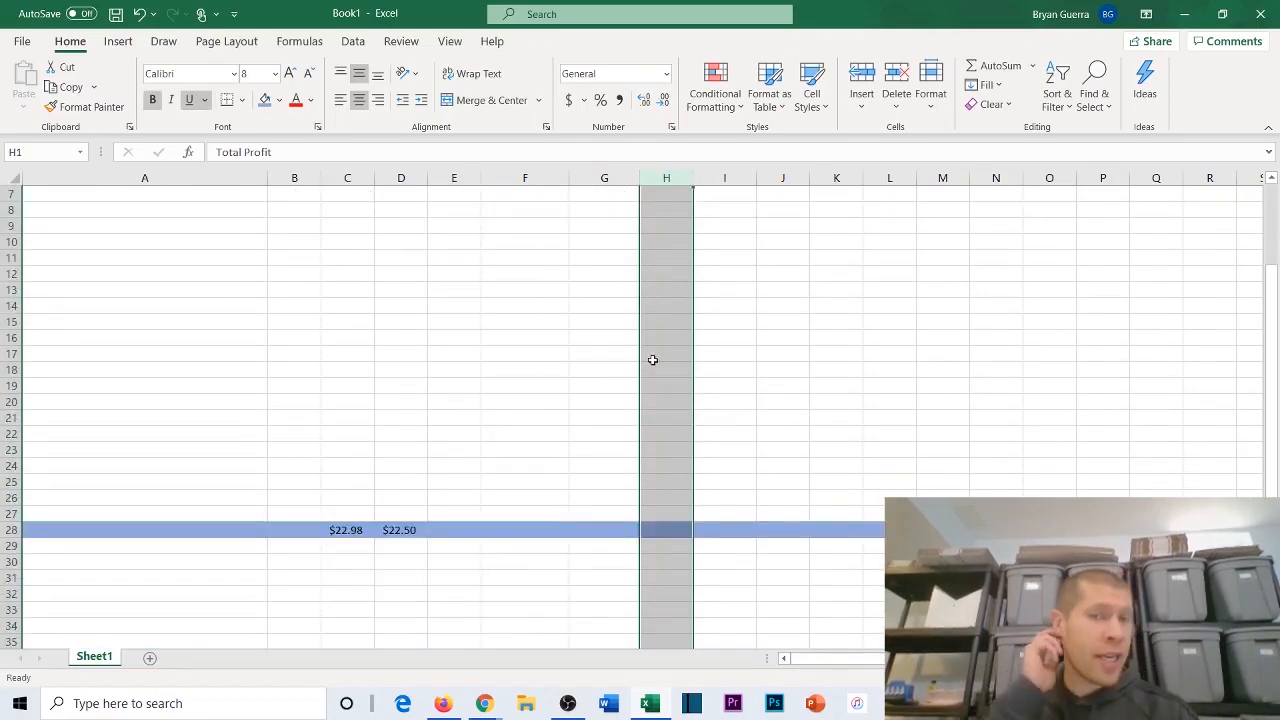
Step: Examine the Profit on Site column and its total cell G28 alongside the broom set's row and the blue totals row
{"action": "scroll", "coordinate": [652, 524], "scroll_direction": "up", "scroll_amount": 2}
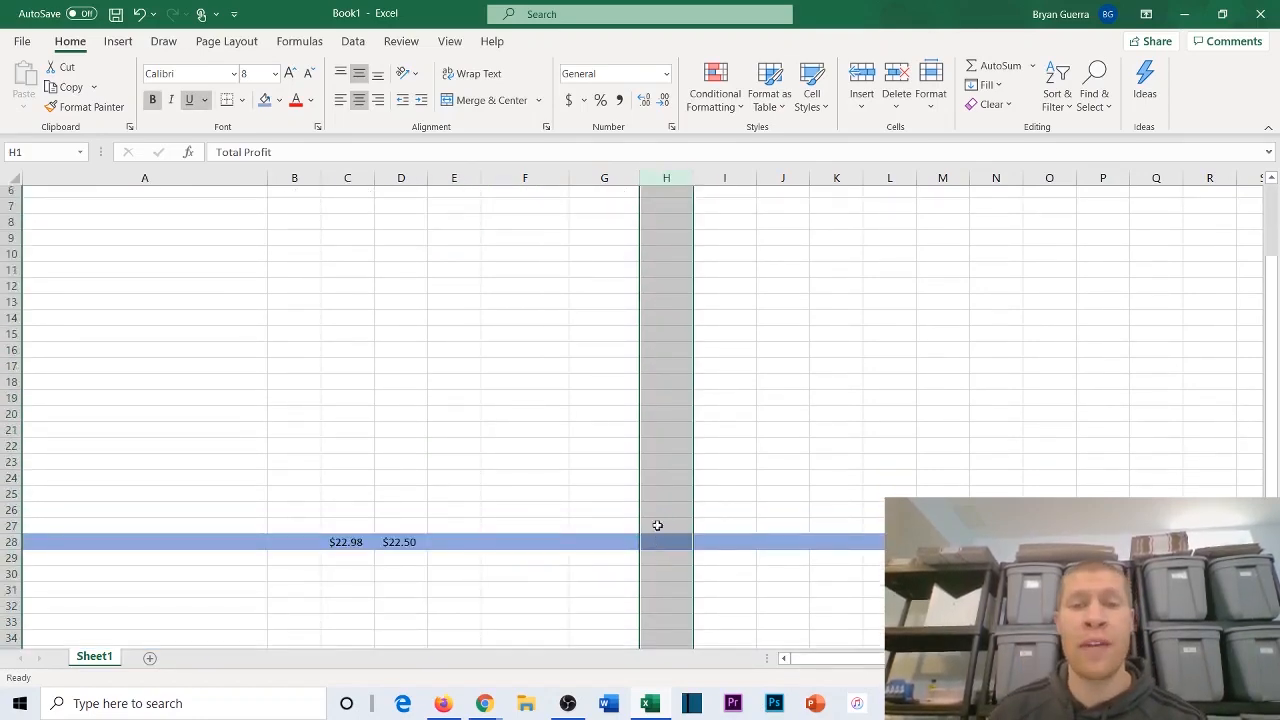
{"action": "left_click", "coordinate": [592, 182]}
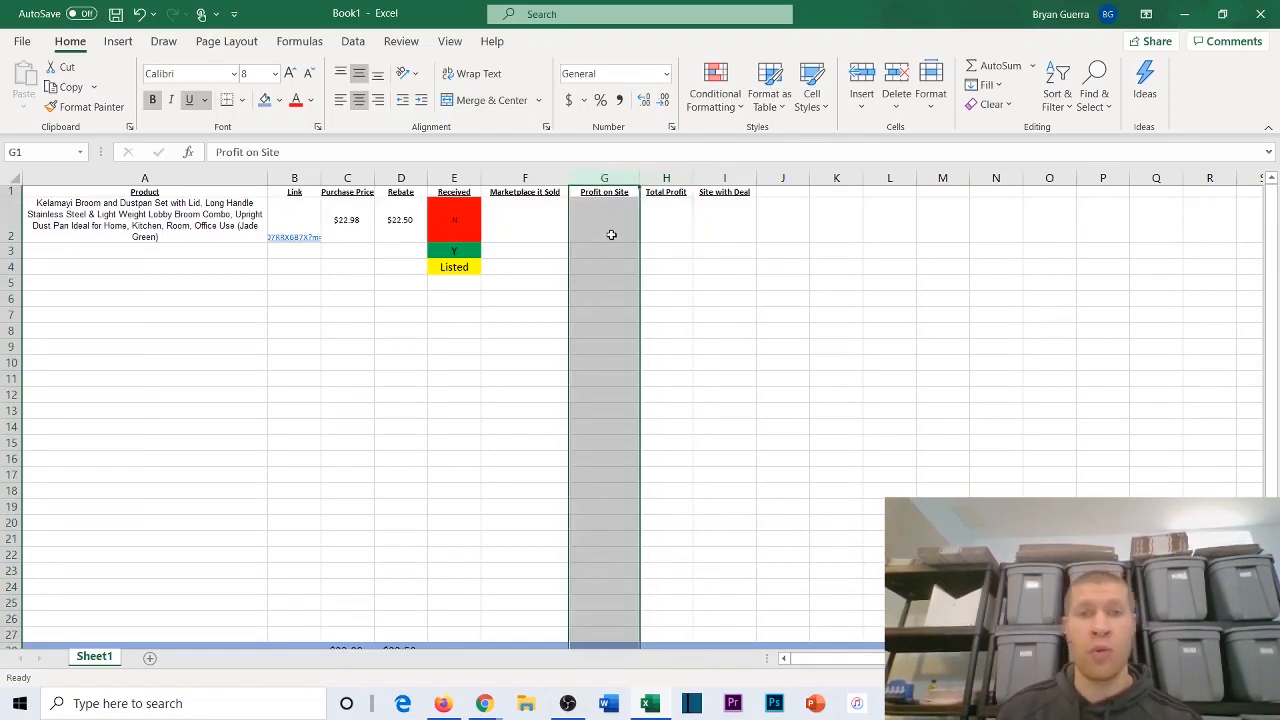
{"action": "scroll", "coordinate": [606, 240], "scroll_direction": "down", "scroll_amount": 2}
{"action": "left_click", "coordinate": [605, 532]}
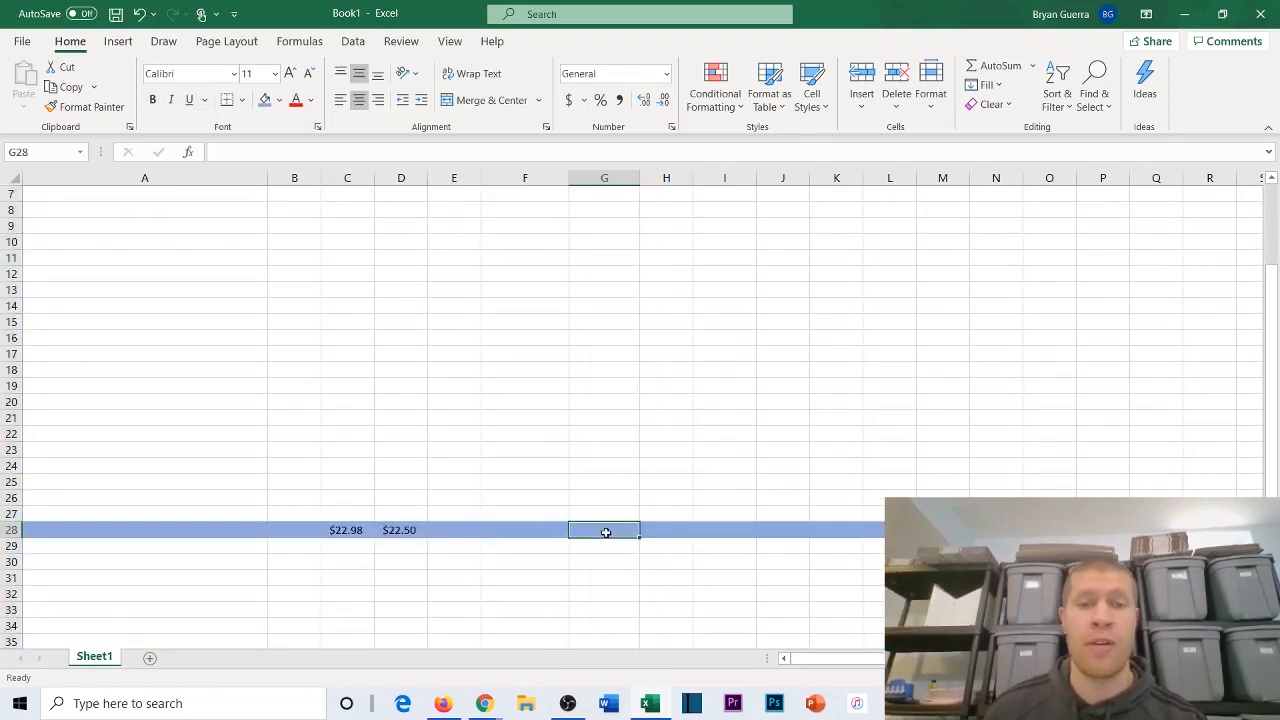
{"action": "scroll", "coordinate": [620, 395], "scroll_direction": "up", "scroll_amount": 2}
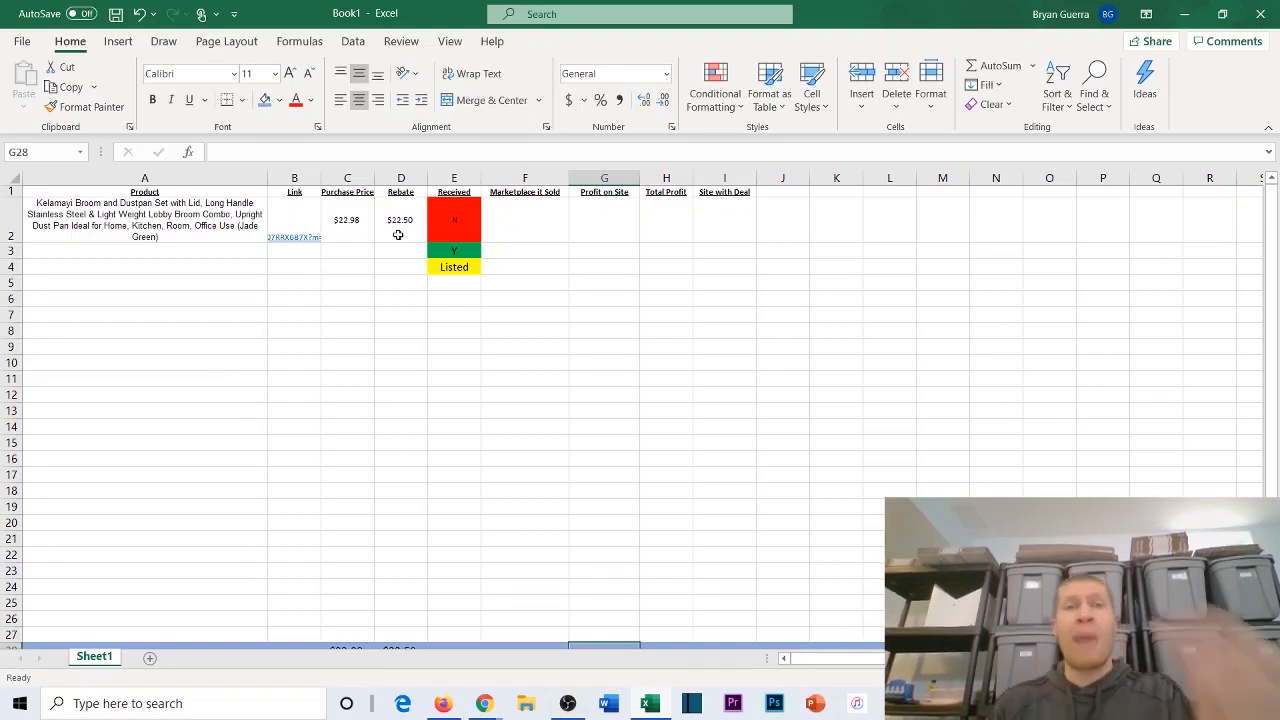
{"action": "scroll", "coordinate": [390, 277], "scroll_direction": "down", "scroll_amount": 2}
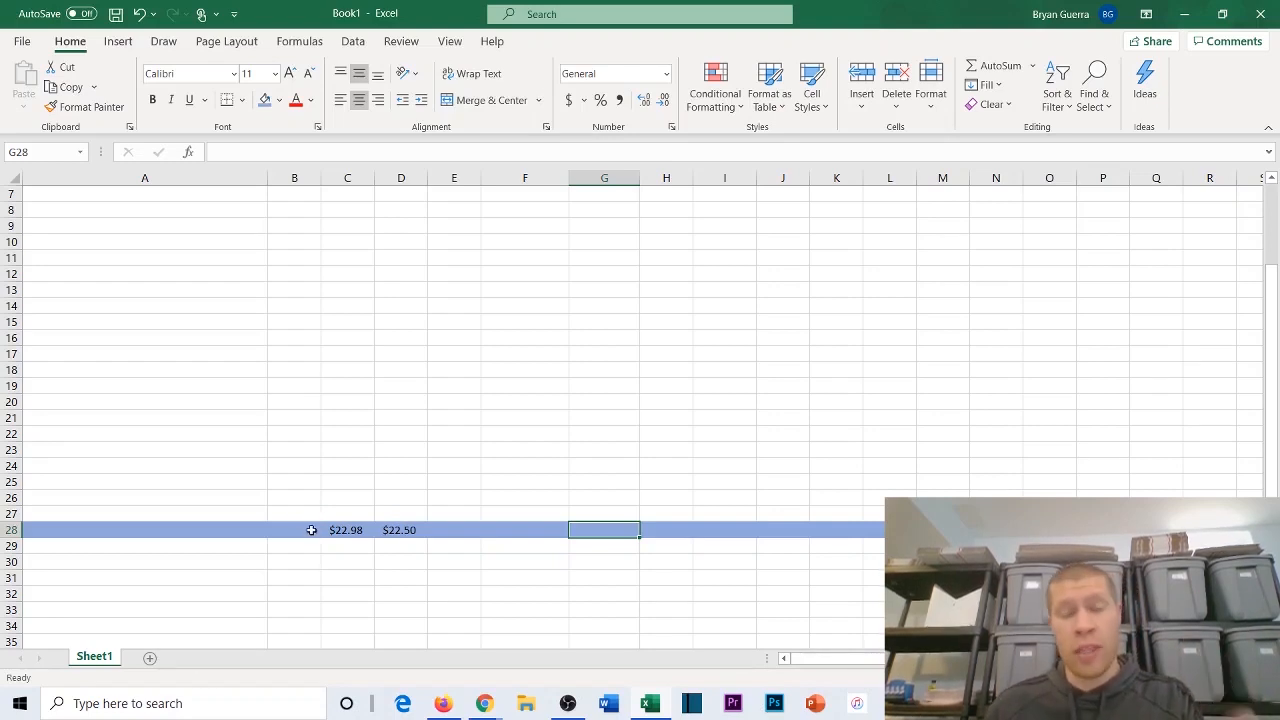
{"action": "scroll", "coordinate": [329, 520], "scroll_direction": "up", "scroll_amount": 2}
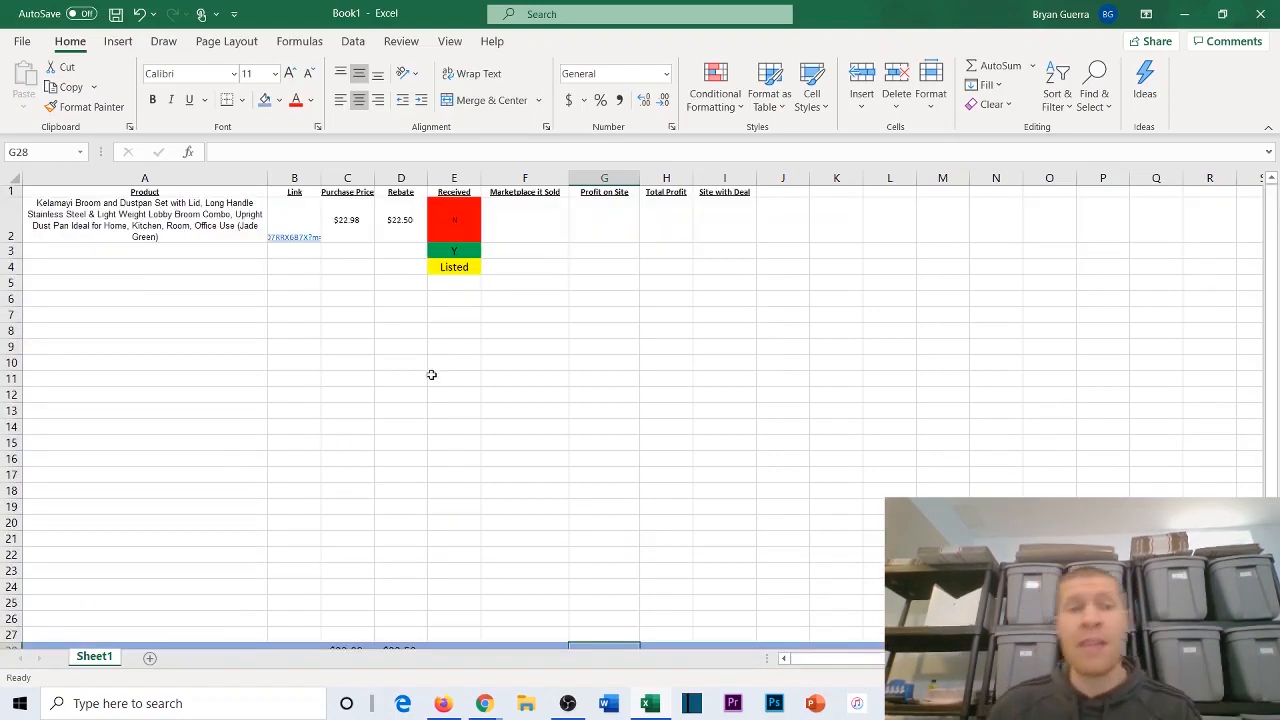
{"action": "left_click", "coordinate": [588, 210]}
{"action": "scroll", "coordinate": [574, 226], "scroll_direction": "down", "scroll_amount": 2}
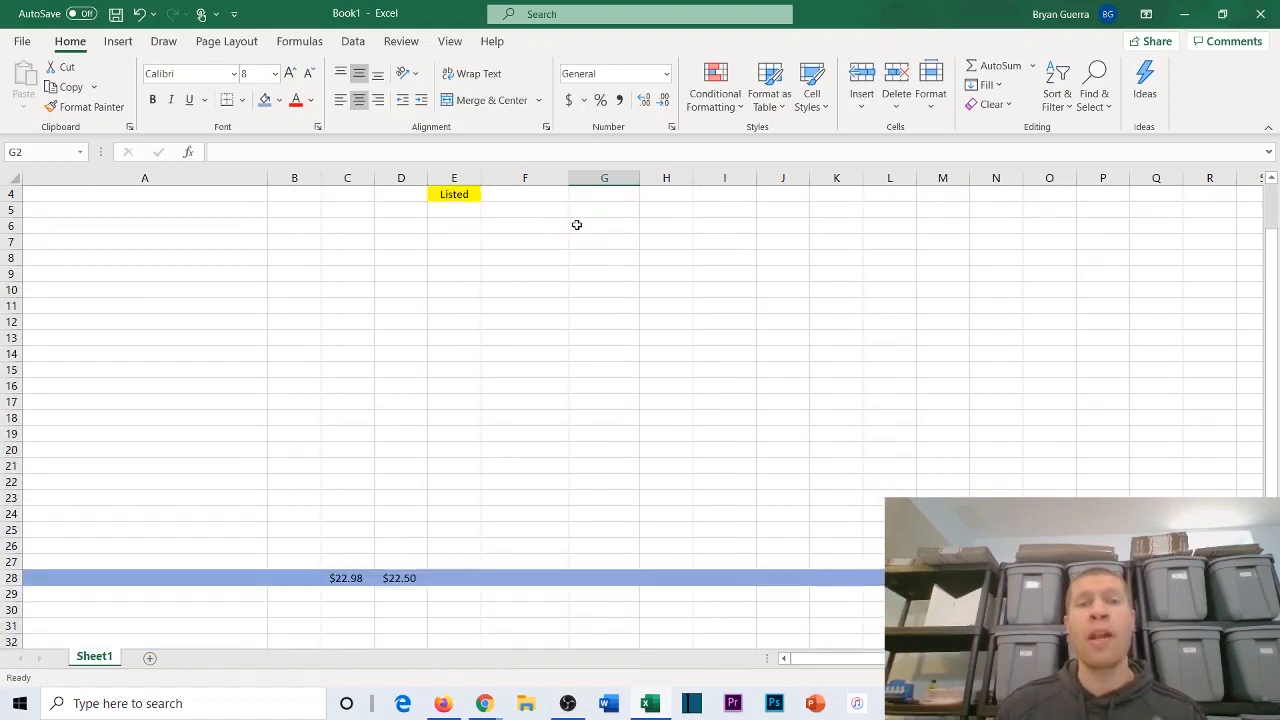
{"action": "scroll", "coordinate": [568, 230], "scroll_direction": "up", "scroll_amount": 2}
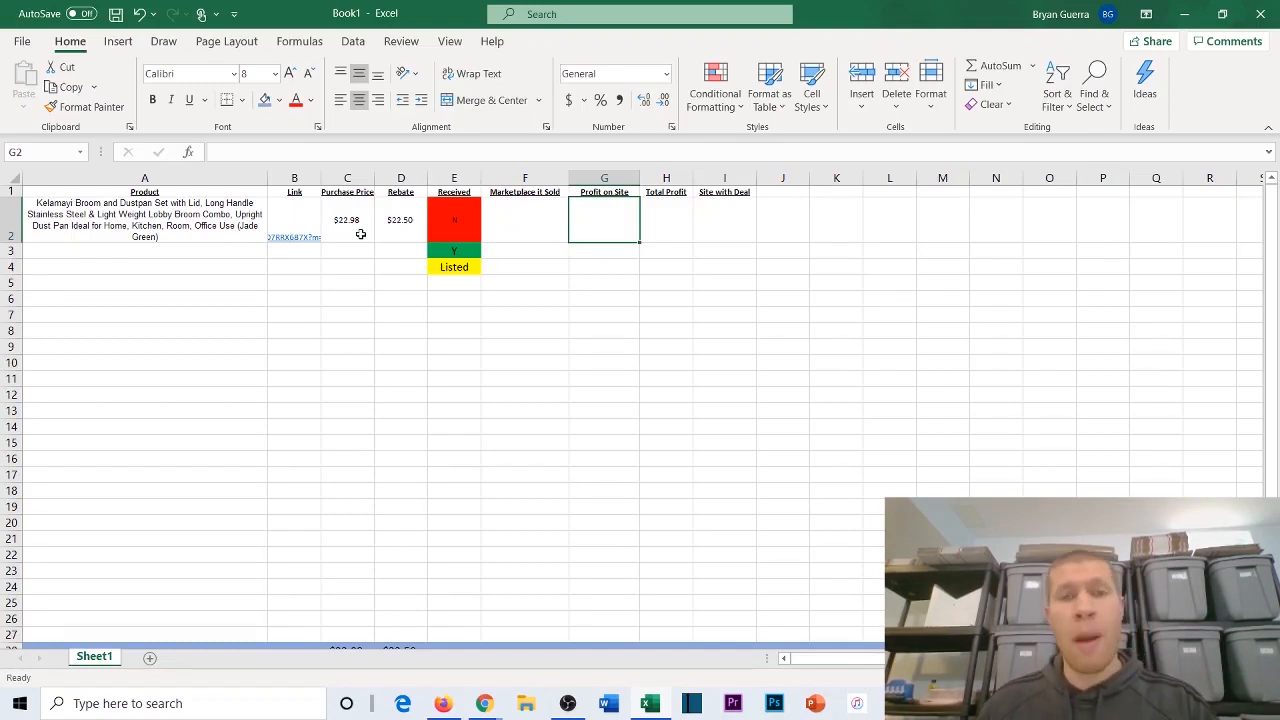
Step: Set the broom set's Marketplace it Sold in cell F2 to Mercari
{"action": "left_click", "coordinate": [505, 213]}
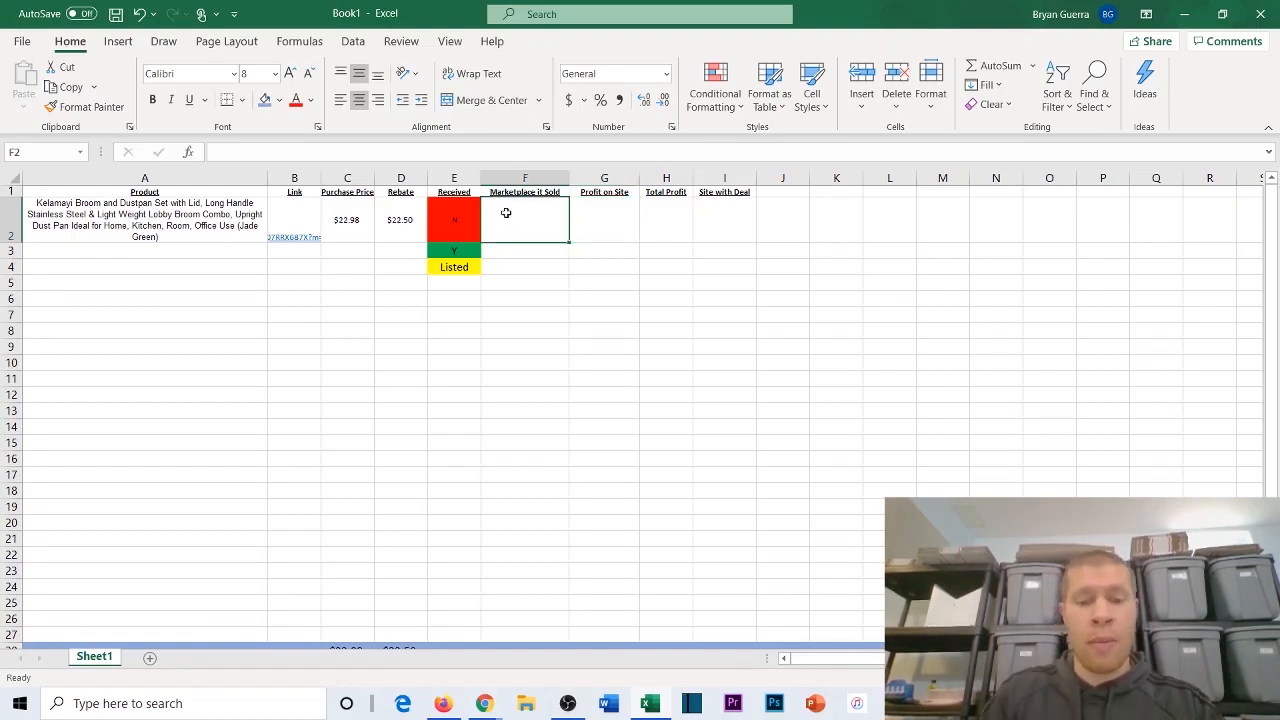
{"action": "type", "text": "MErcari"}
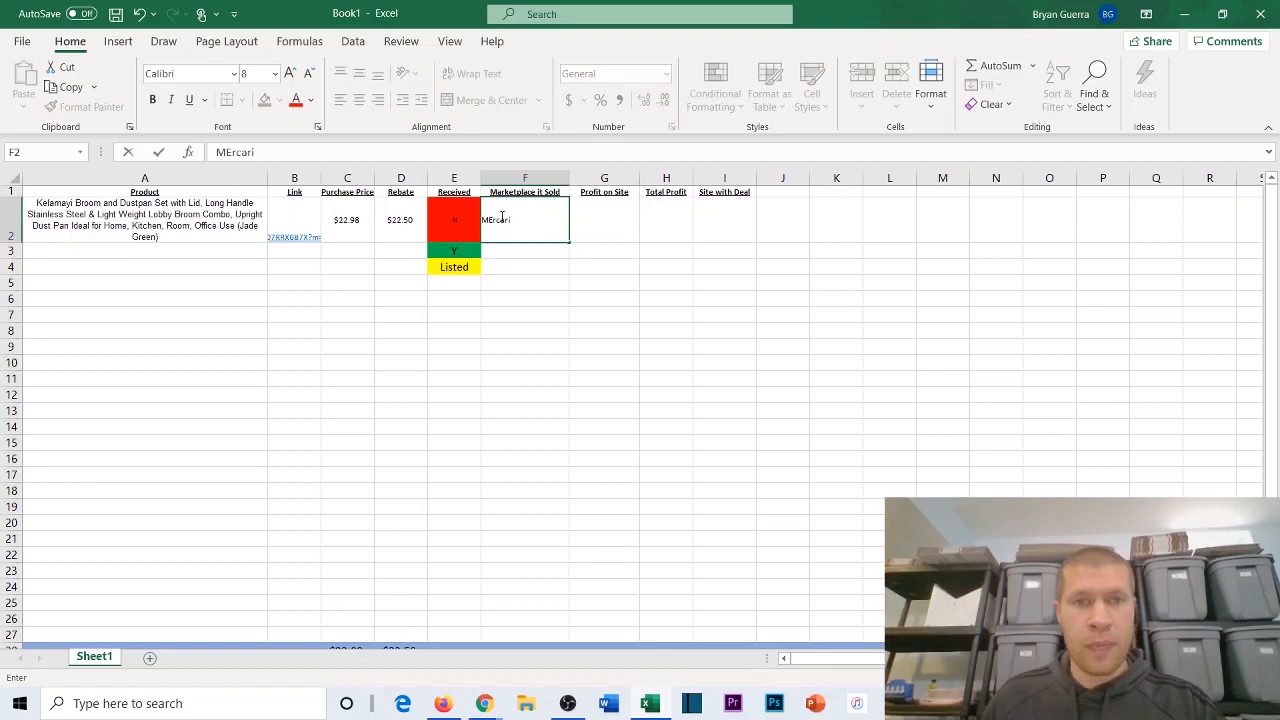
{"action": "left_click", "coordinate": [491, 219]}
{"action": "type", "text": "e"}
{"action": "left_click", "coordinate": [532, 252]}
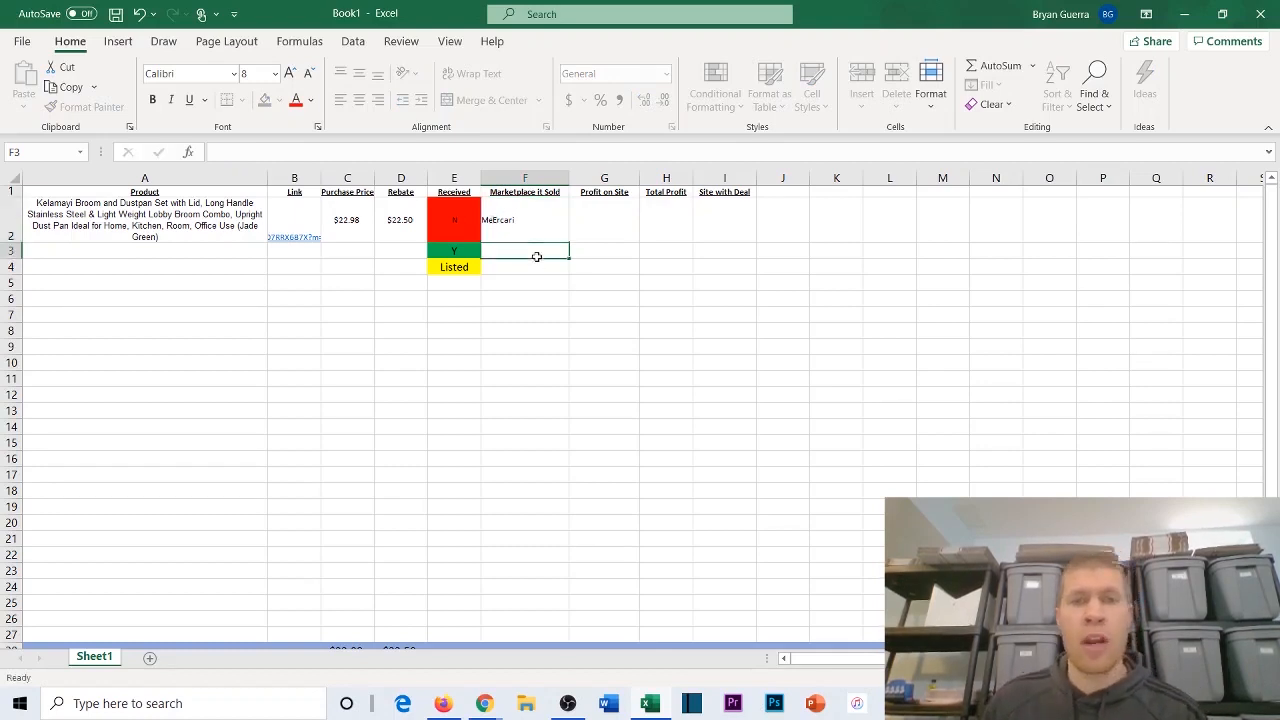
{"action": "left_click", "coordinate": [724, 221]}
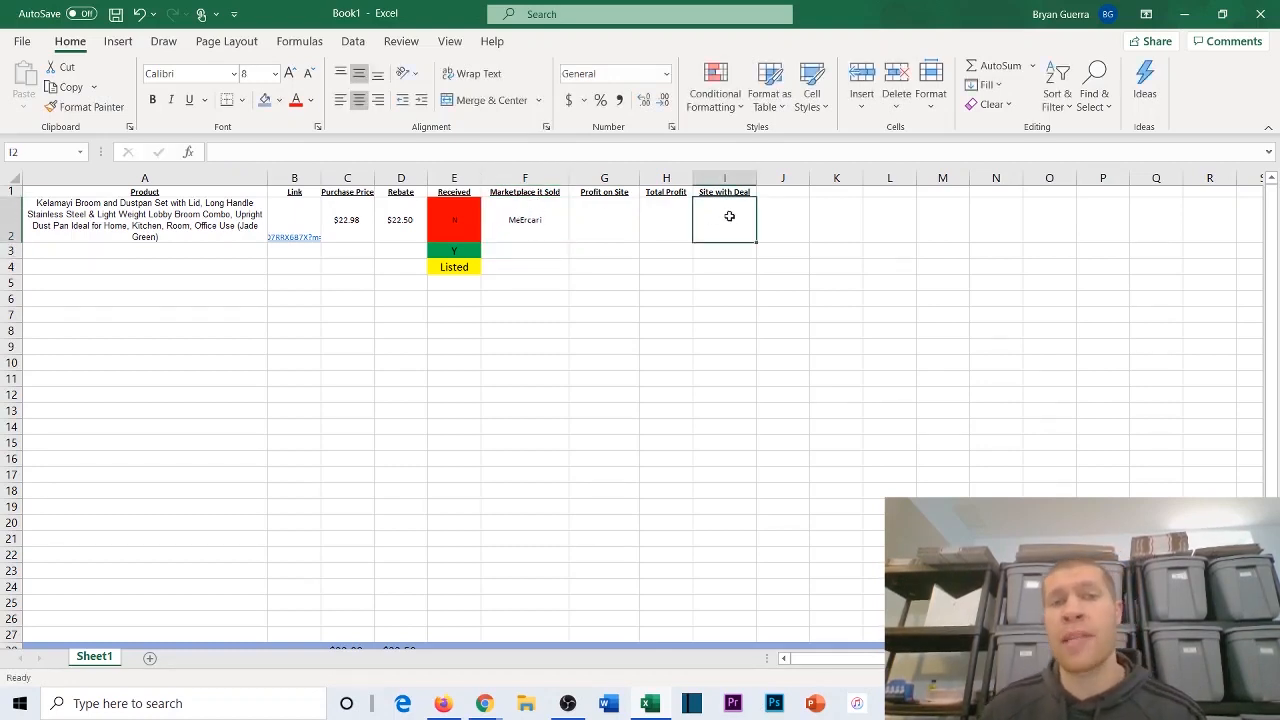
{"action": "double_click", "coordinate": [524, 221]}
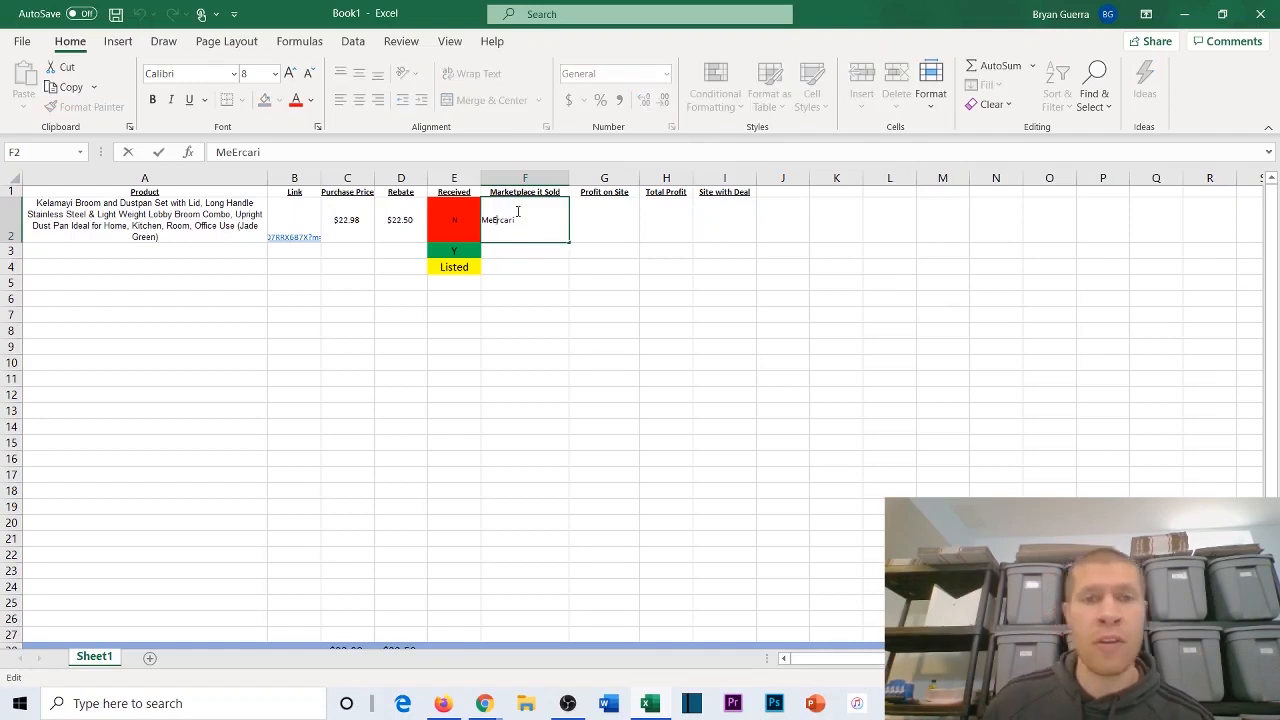
{"action": "key", "text": "BackSpace"}
{"action": "left_click", "coordinate": [512, 249]}
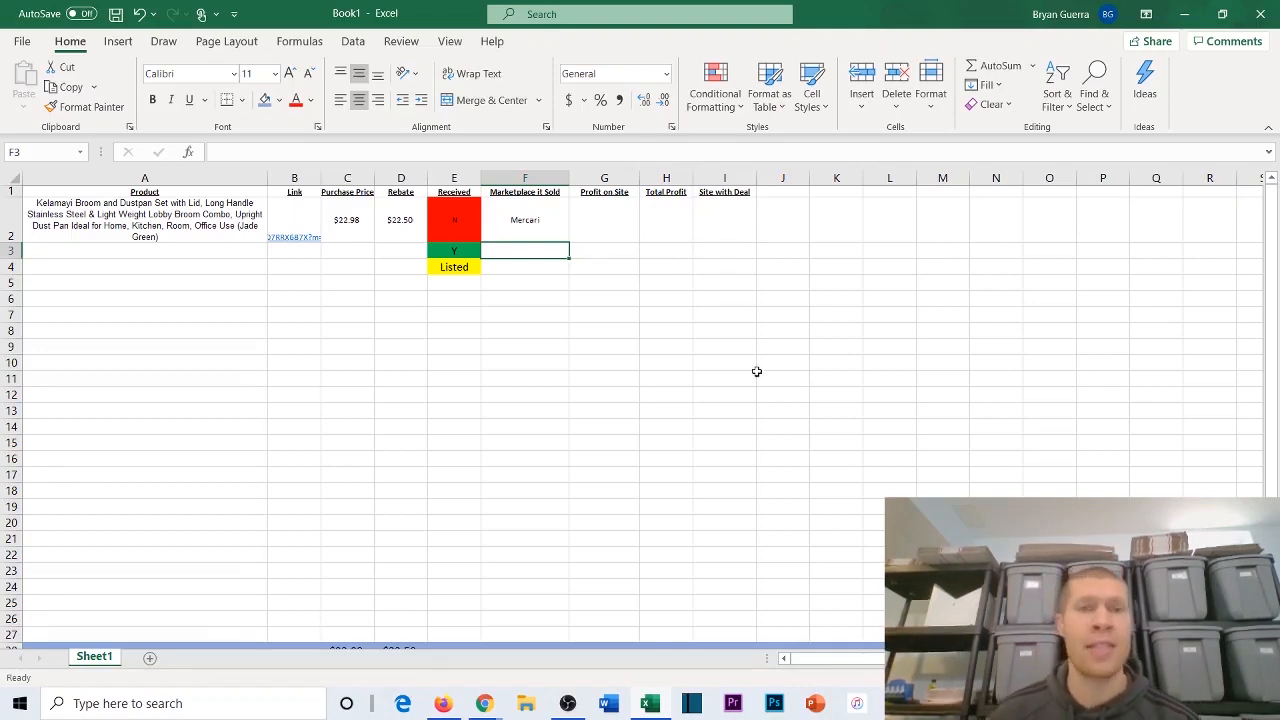
Step: Set the broom set's Site with Deal in cell I2 to Nice Discount
{"action": "left_click", "coordinate": [728, 227]}
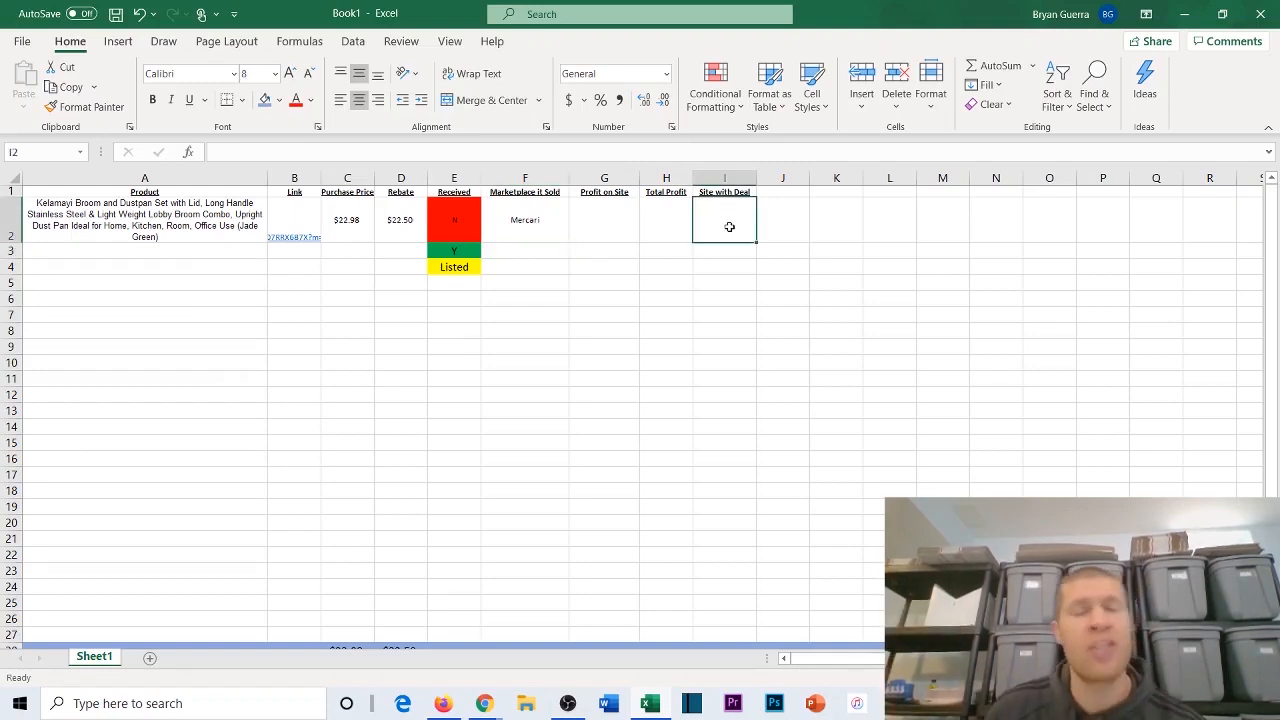
{"action": "scroll", "coordinate": [606, 194], "scroll_direction": "down", "scroll_amount": 2}
{"action": "scroll", "coordinate": [620, 211], "scroll_direction": "up", "scroll_amount": 2}
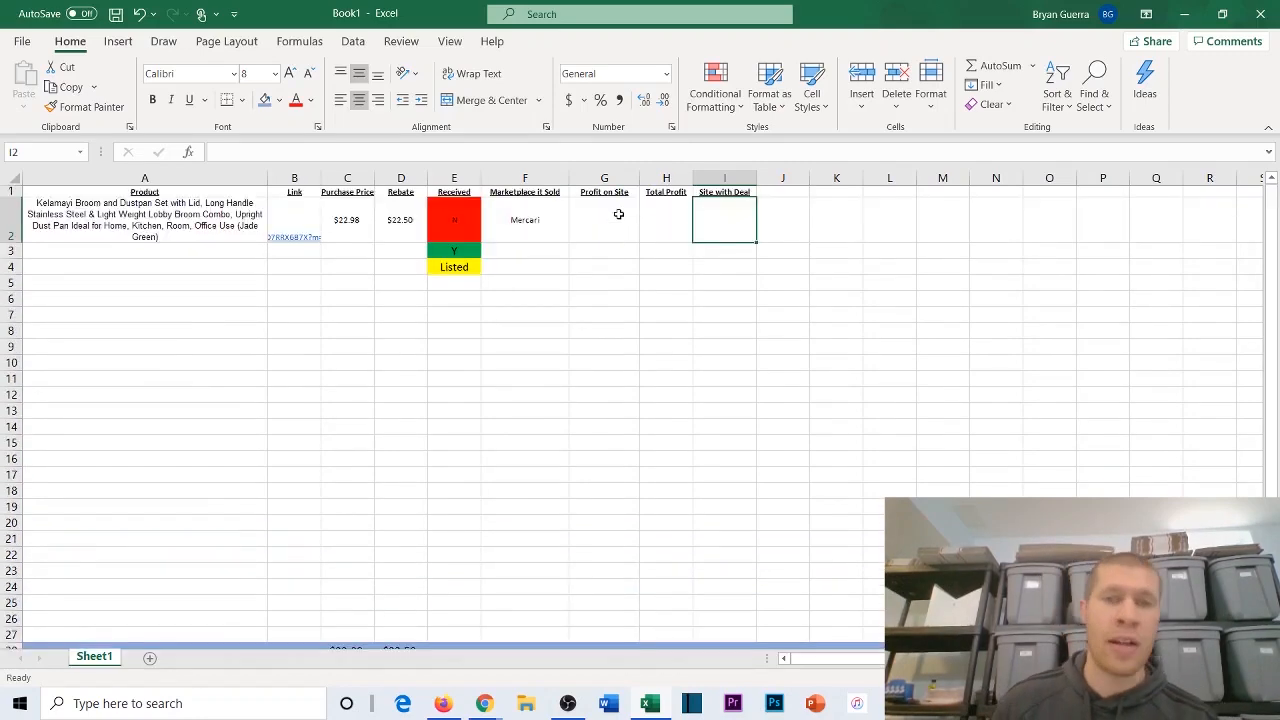
{"action": "scroll", "coordinate": [734, 254], "scroll_direction": "down", "scroll_amount": 1}
{"action": "scroll", "coordinate": [668, 271], "scroll_direction": "up", "scroll_amount": 1}
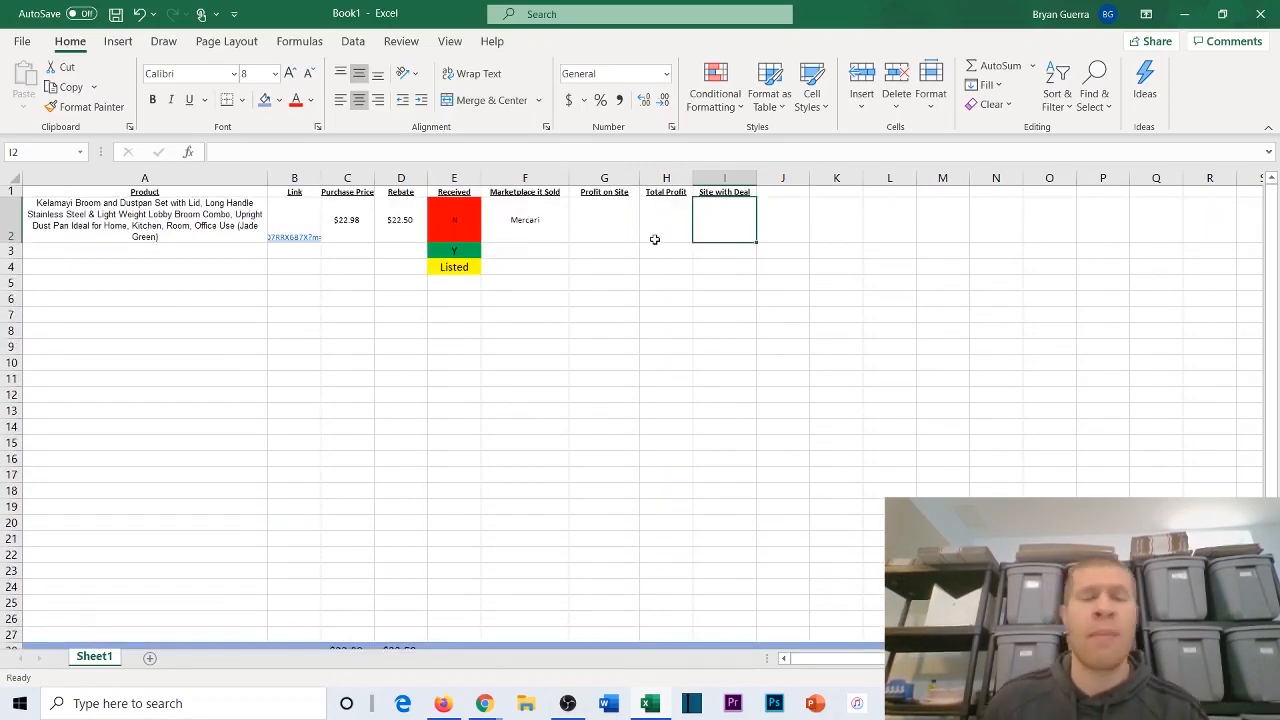
{"action": "type", "text": "Extr"}
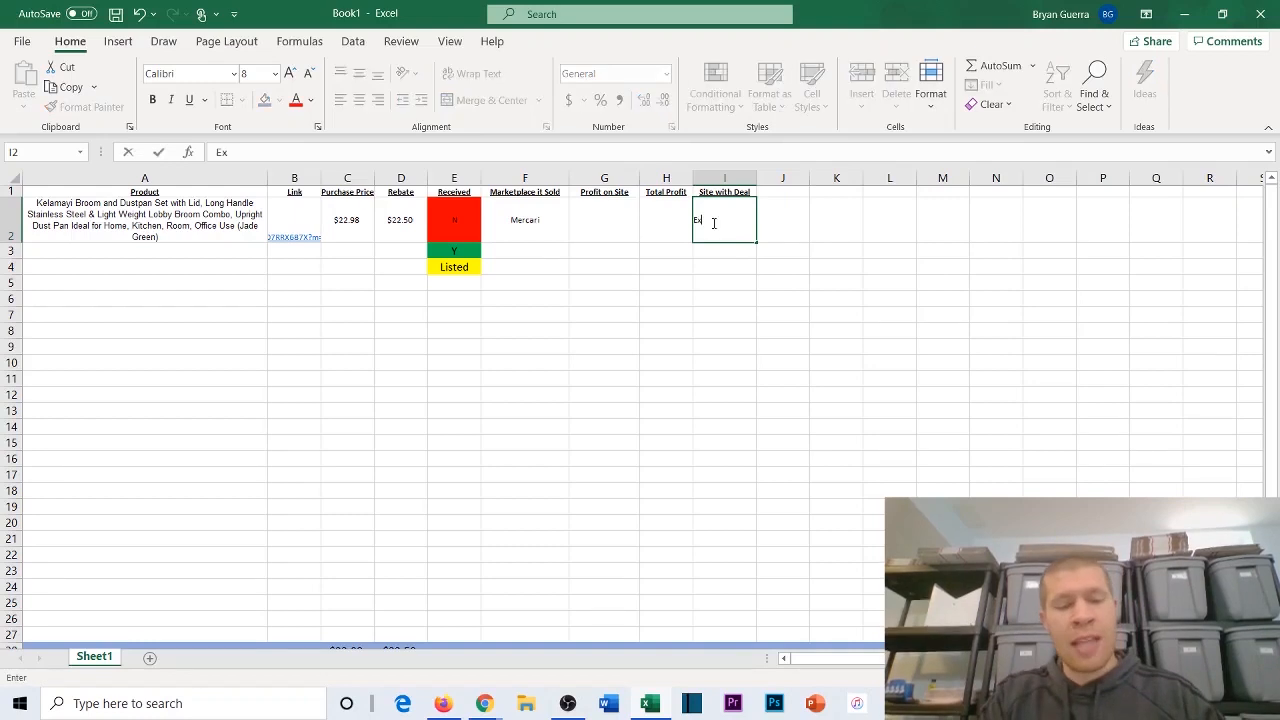
{"action": "key", "text": "BackSpace"}
{"action": "key", "text": "BackSpace"}
{"action": "key", "text": "BackSpace"}
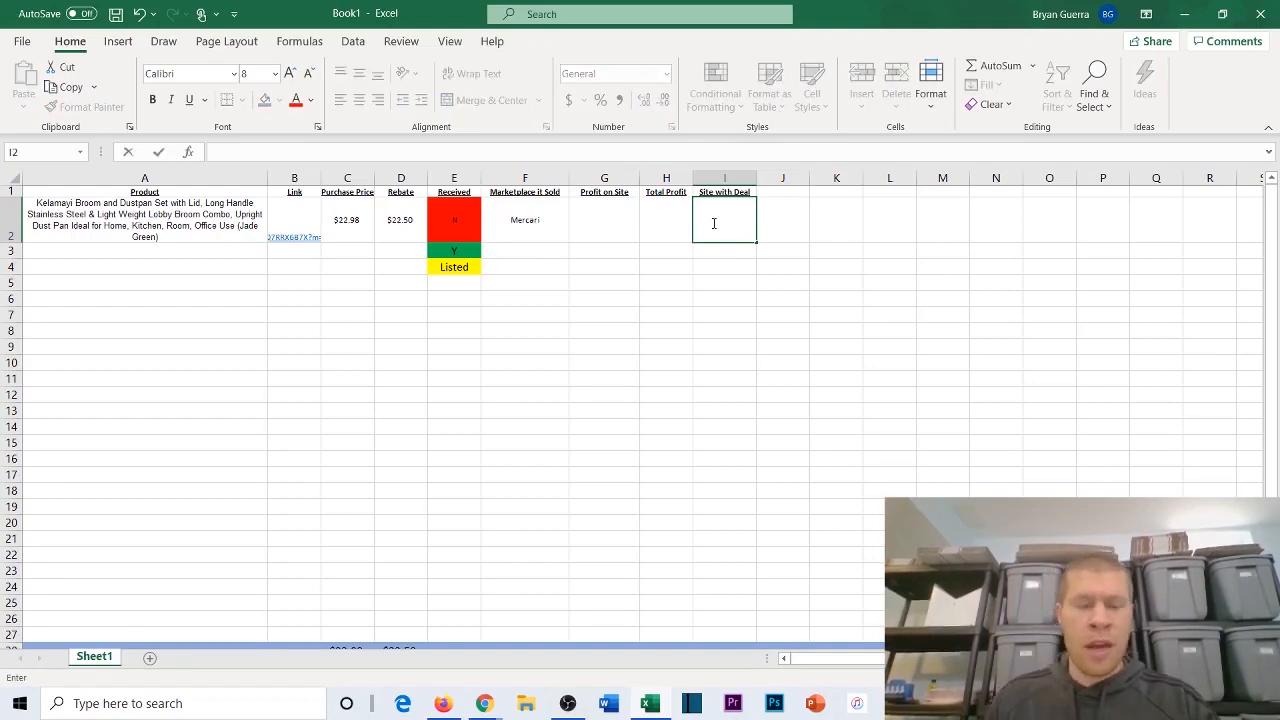
{"action": "type", "text": "Nice Discount"}
{"action": "left_click", "coordinate": [666, 218]}
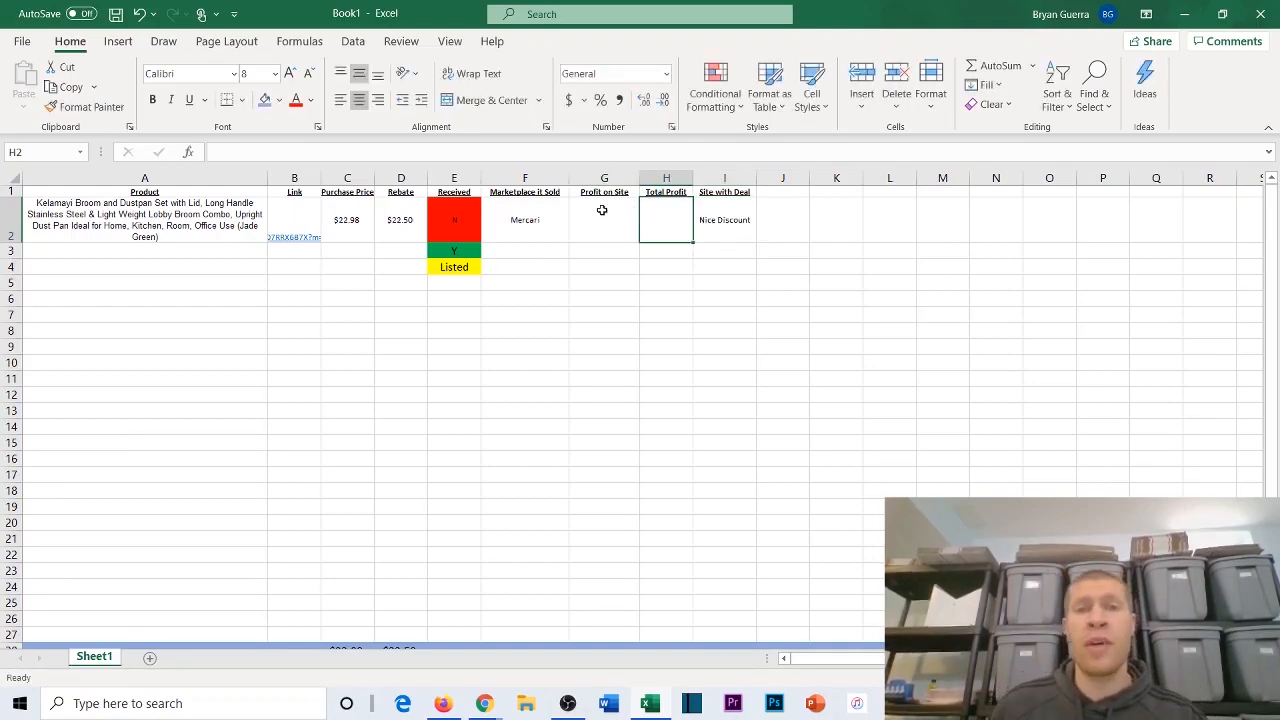
Step: With Profit on Site cell G2 selected, switch to Mercari's listing form in Chrome and enter condition New, the ships-from ZIP code and price 15
{"action": "left_click", "coordinate": [600, 214]}
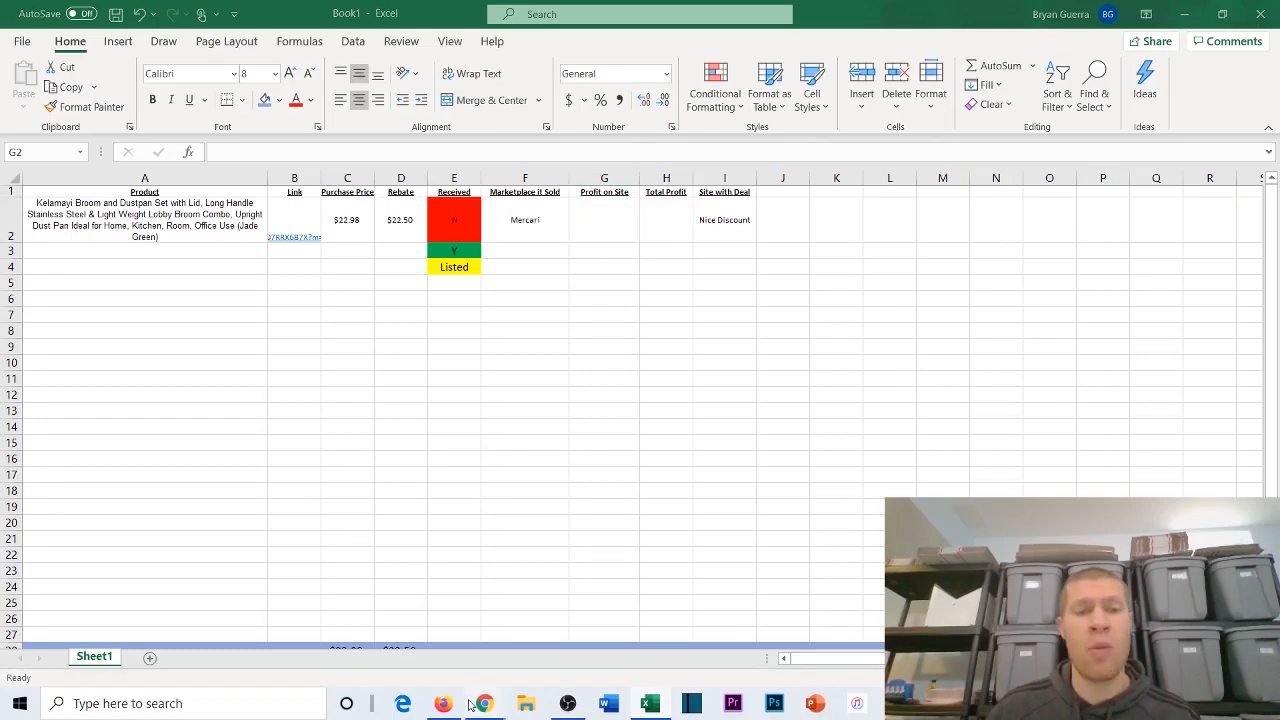
{"action": "mouse_move", "coordinate": [484, 703]}
{"action": "left_click", "coordinate": [538, 630]}
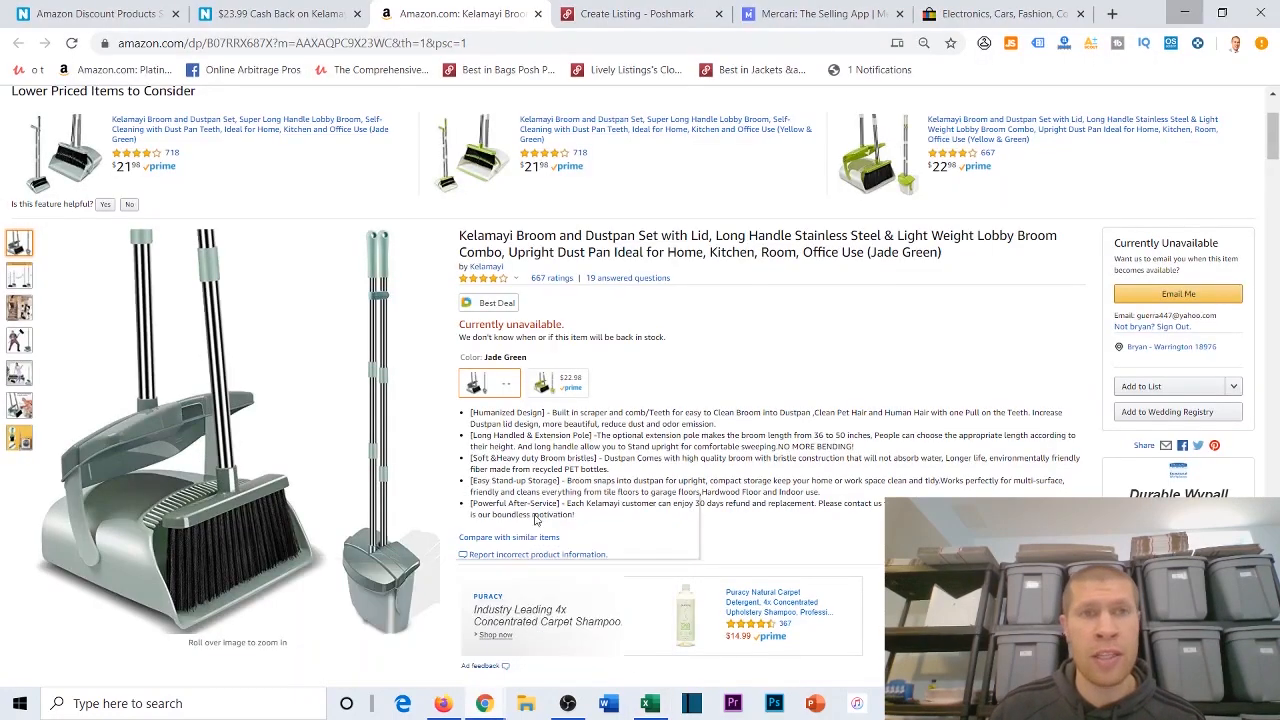
{"action": "left_click", "coordinate": [796, 12]}
{"action": "left_click", "coordinate": [771, 308]}
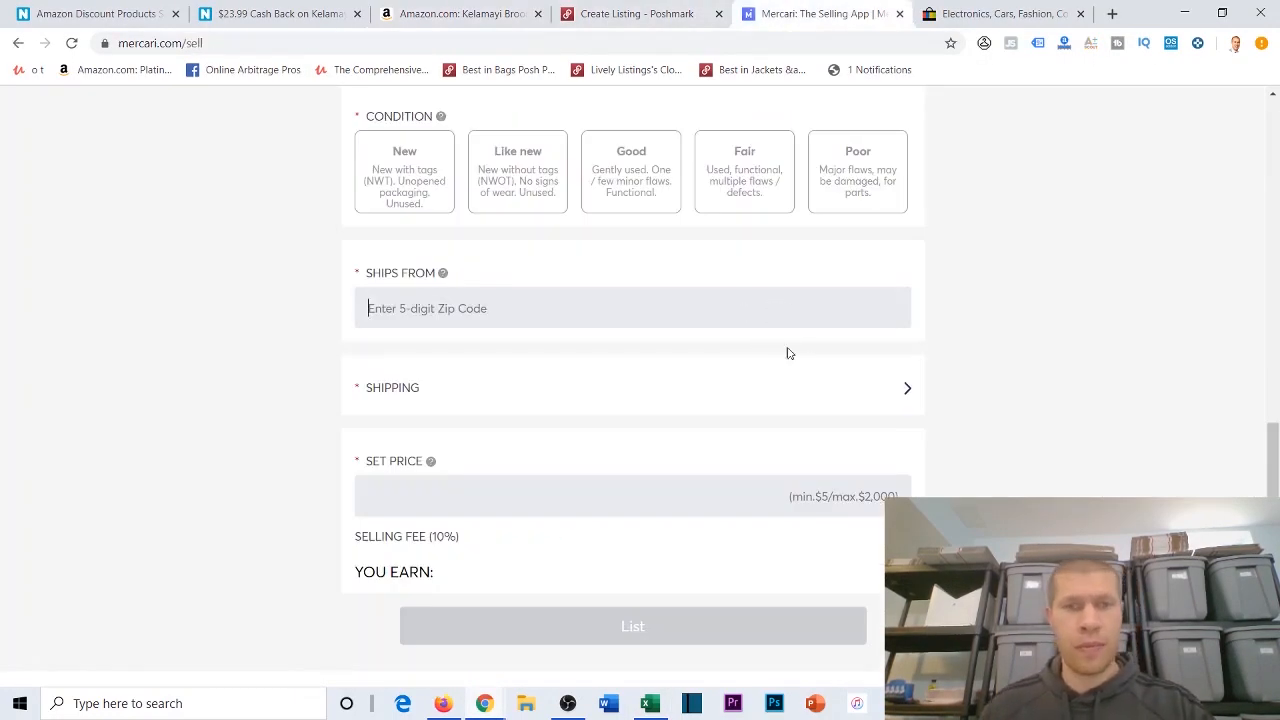
{"action": "left_click", "coordinate": [805, 484]}
{"action": "type", "text": "15"}
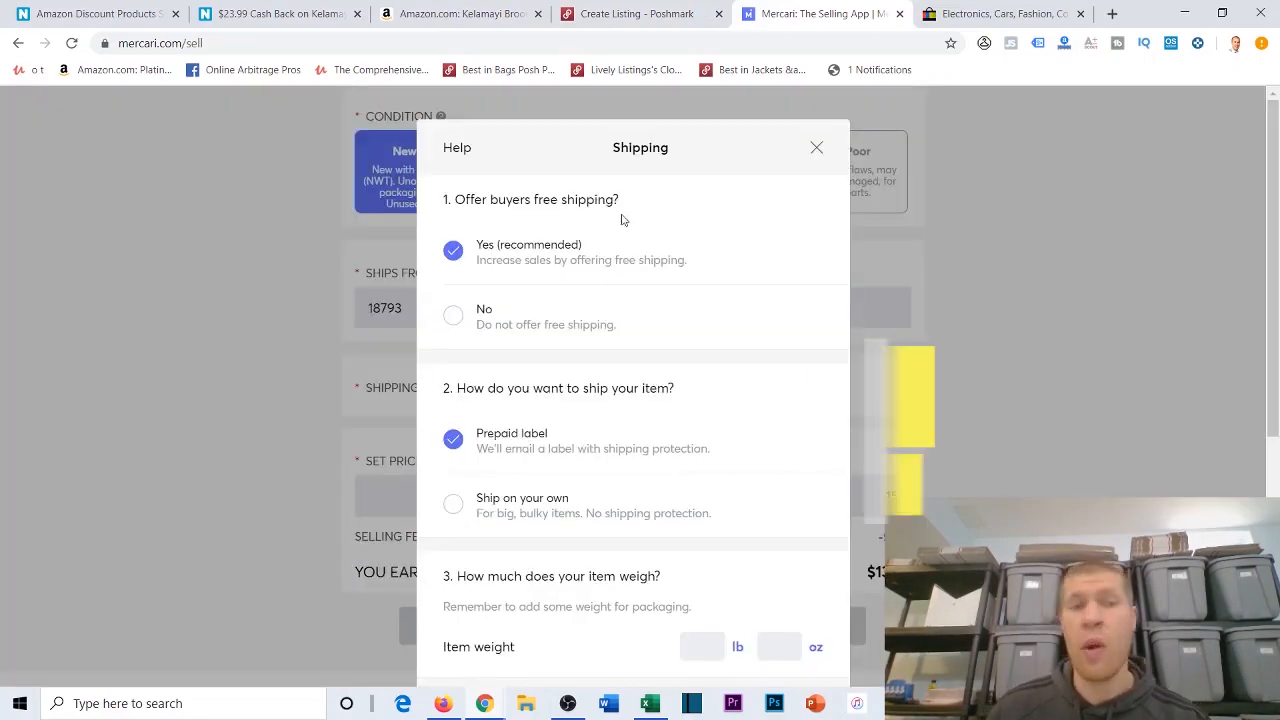
Step: Set the item weight to 9 oz in the Mercari listing's shipping details, keeping free shipping and the prepaid label
{"action": "scroll", "coordinate": [617, 280], "scroll_direction": "down", "scroll_amount": 3}
{"action": "left_click", "coordinate": [776, 474]}
{"action": "type", "text": "6"}
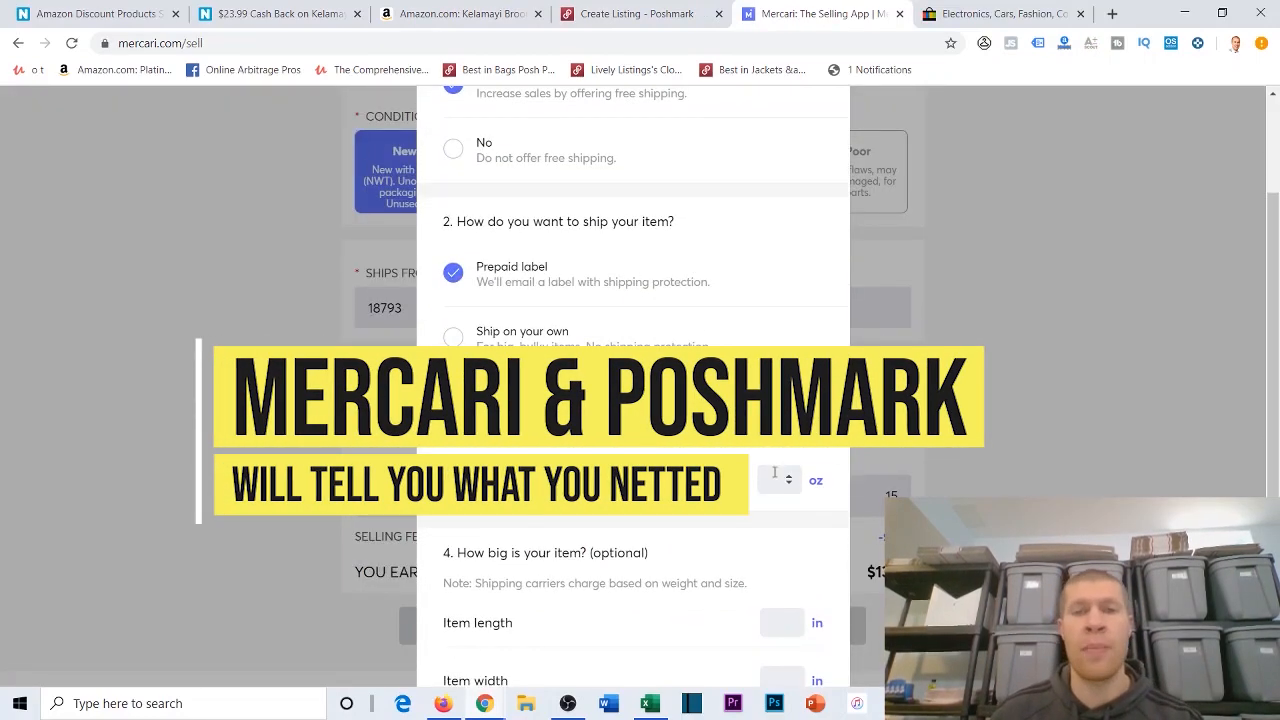
{"action": "scroll", "coordinate": [777, 449], "scroll_direction": "down", "scroll_amount": 1}
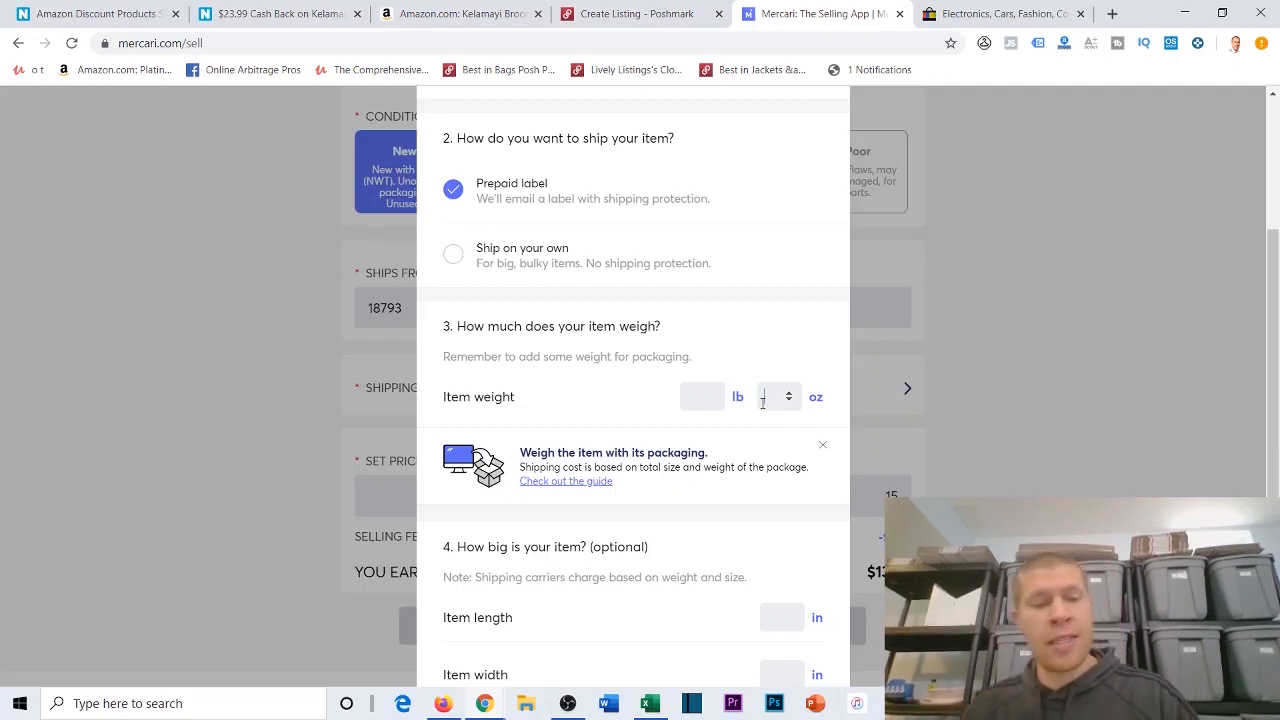
{"action": "type", "text": "9"}
{"action": "scroll", "coordinate": [806, 412], "scroll_direction": "down", "scroll_amount": 3}
Step: Set the item size to 8 in length, 8 in width and 2 in height, and calculate the shipping
{"action": "left_click", "coordinate": [779, 360]}
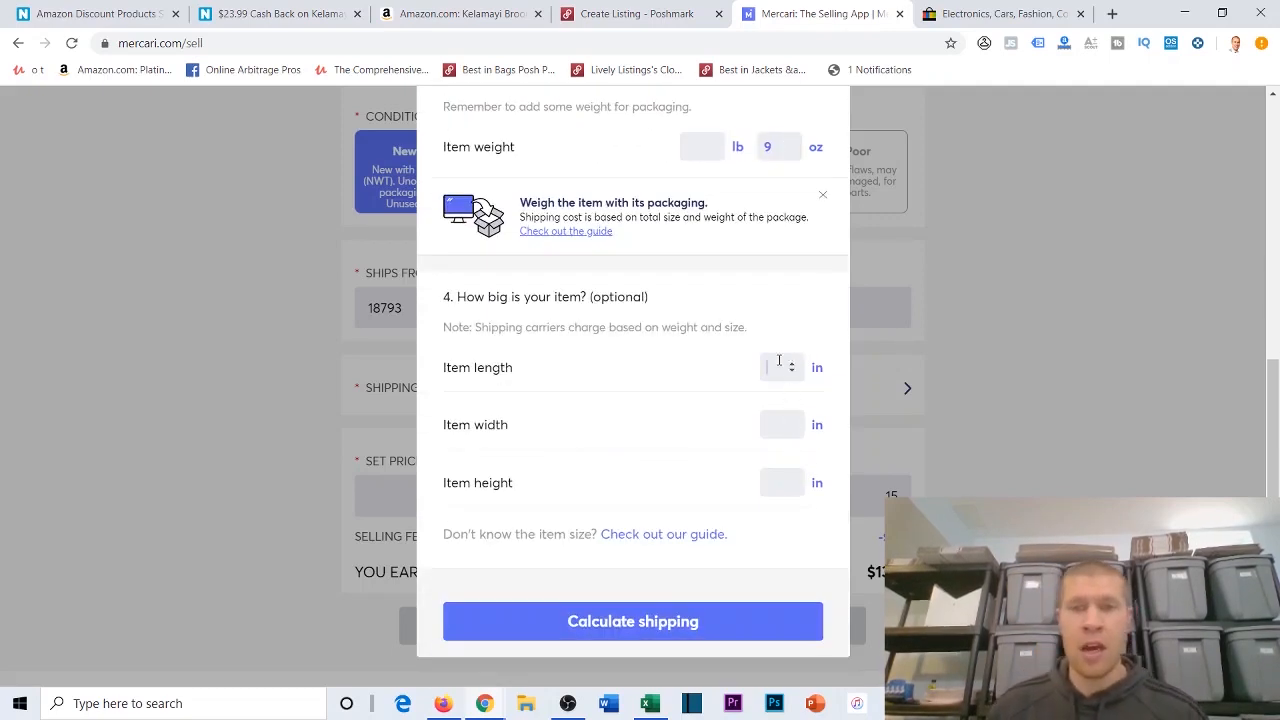
{"action": "type", "text": "8"}
{"action": "left_click", "coordinate": [788, 424]}
{"action": "type", "text": "8"}
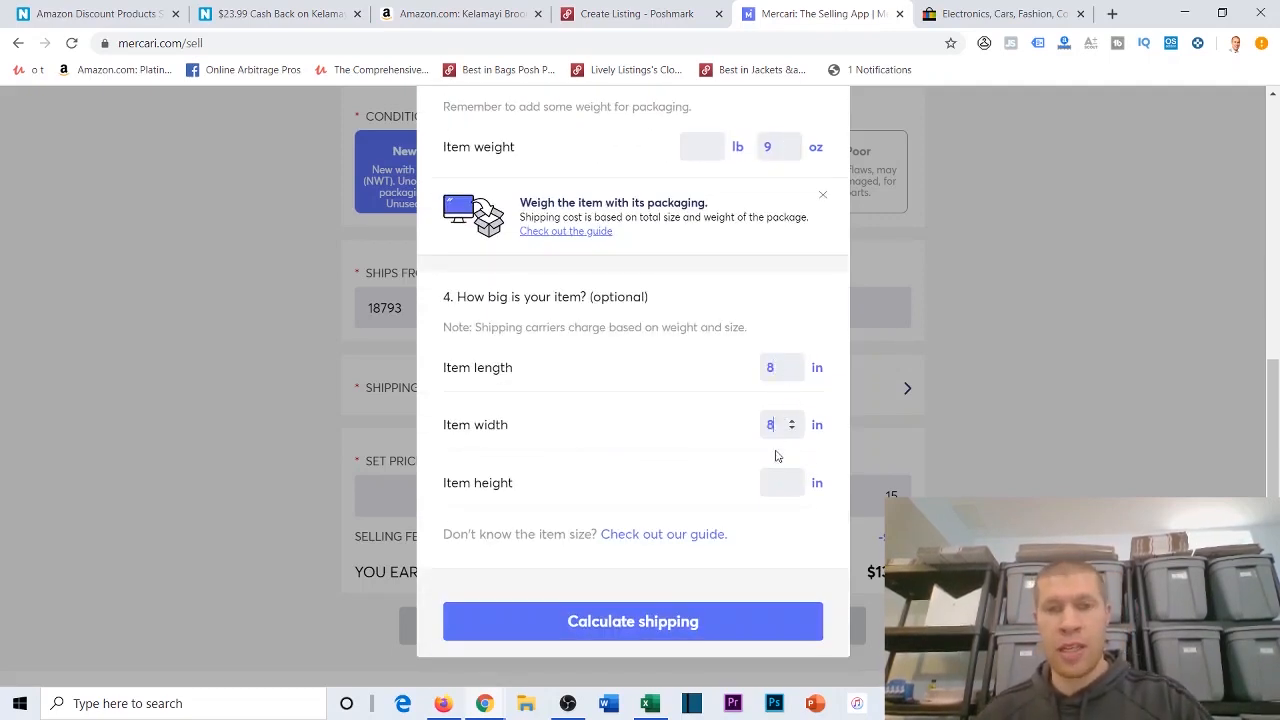
{"action": "type", "text": "2"}
{"action": "left_click", "coordinate": [694, 617]}
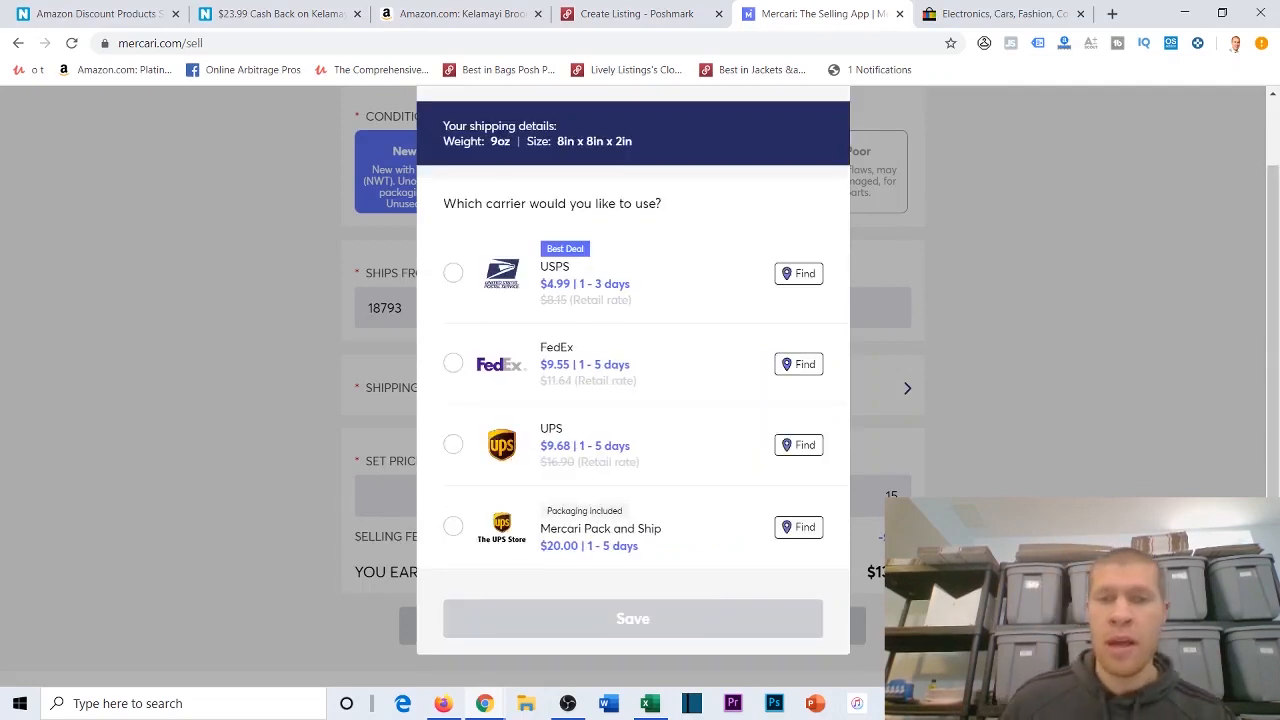
Step: Choose USPS at $4.99 as the carrier, save the shipping details and check the earnings for a price of 15
{"action": "left_click", "coordinate": [576, 269]}
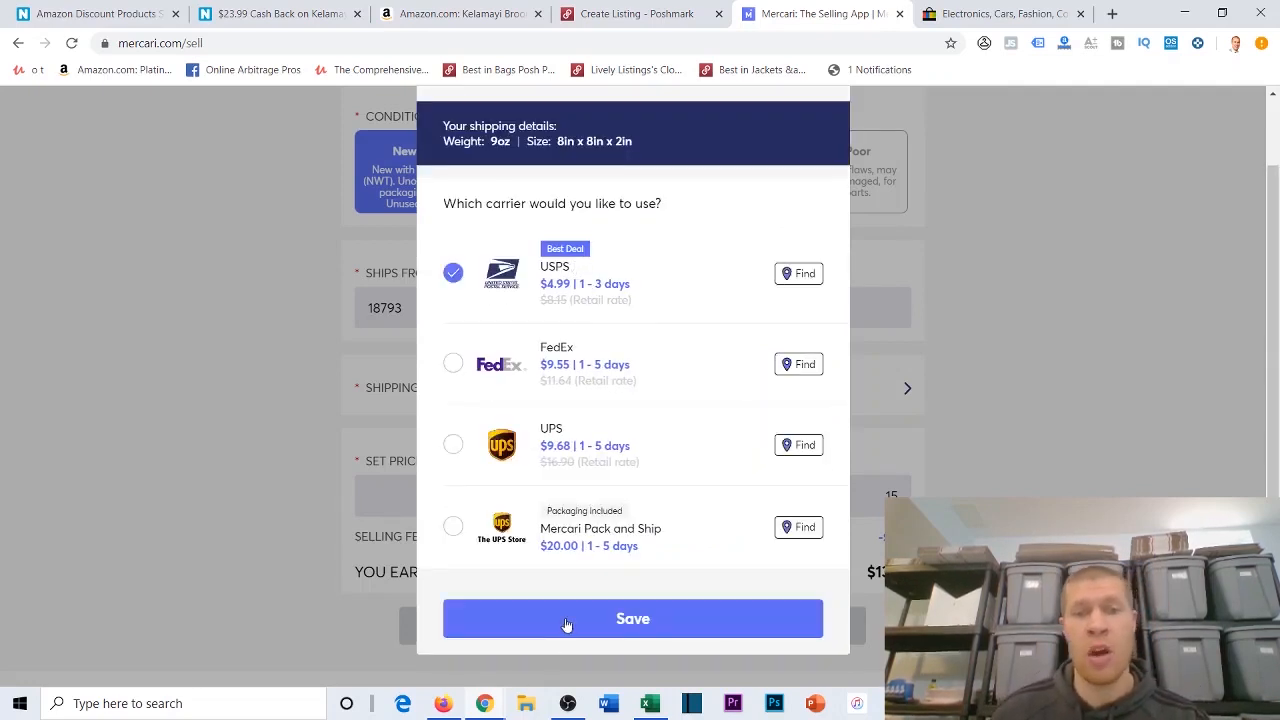
{"action": "left_click", "coordinate": [567, 624]}
{"action": "scroll", "coordinate": [900, 440], "scroll_direction": "down", "scroll_amount": 1}
{"action": "left_click", "coordinate": [882, 470]}
{"action": "type", "text": "15"}
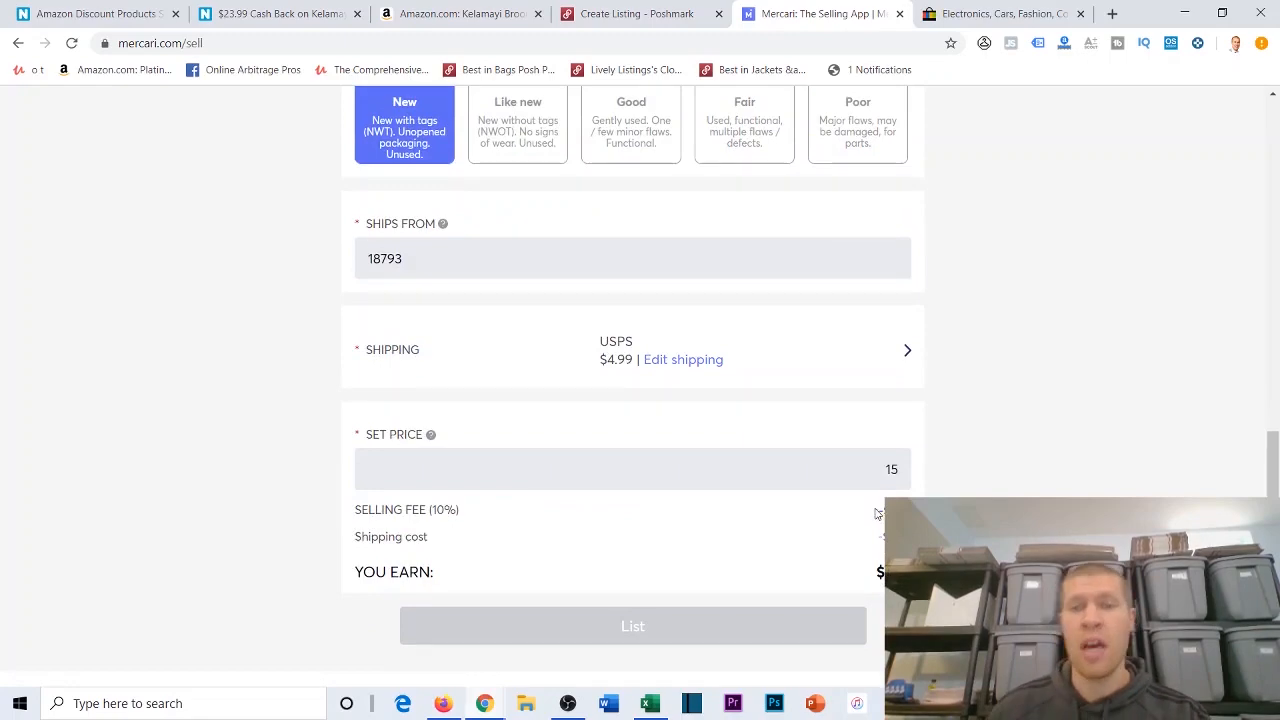
{"action": "left_click", "coordinate": [1010, 482]}
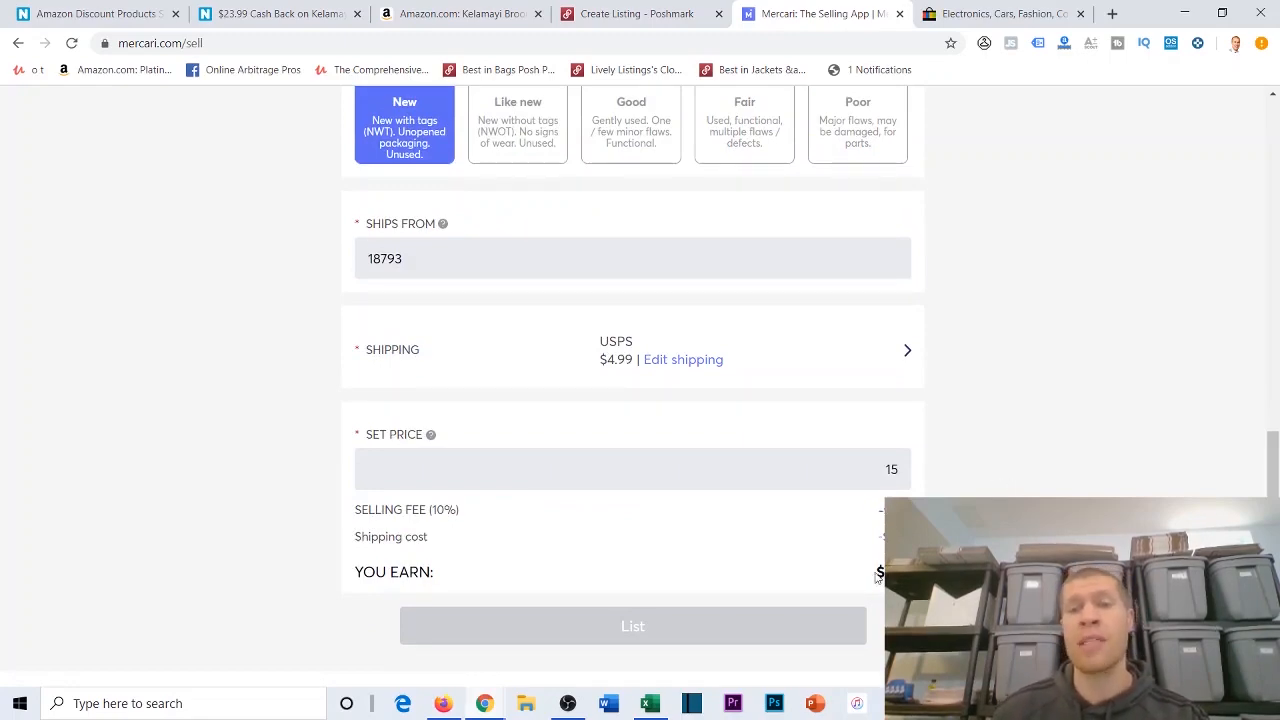
Step: Return to the Excel sheet and set the broom set's Profit on Site in cell G2 to $8.51
{"action": "left_click", "coordinate": [1185, 14]}
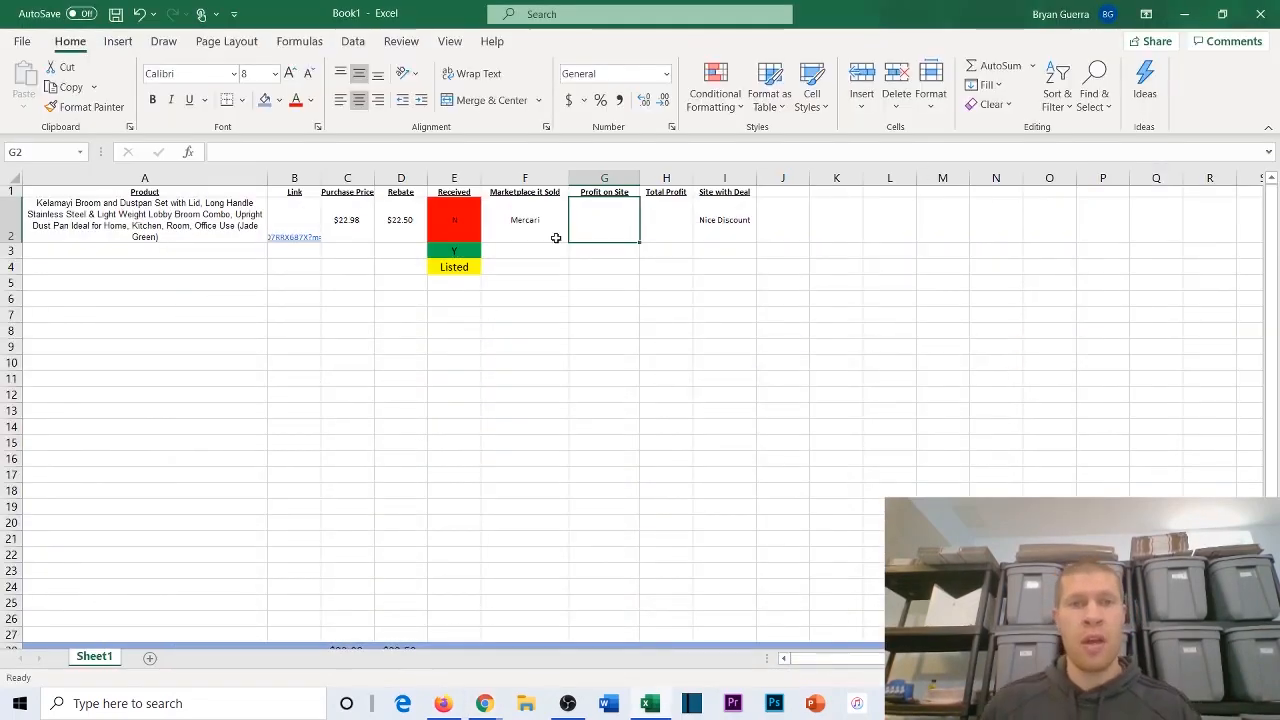
{"action": "type", "text": "$8.51"}
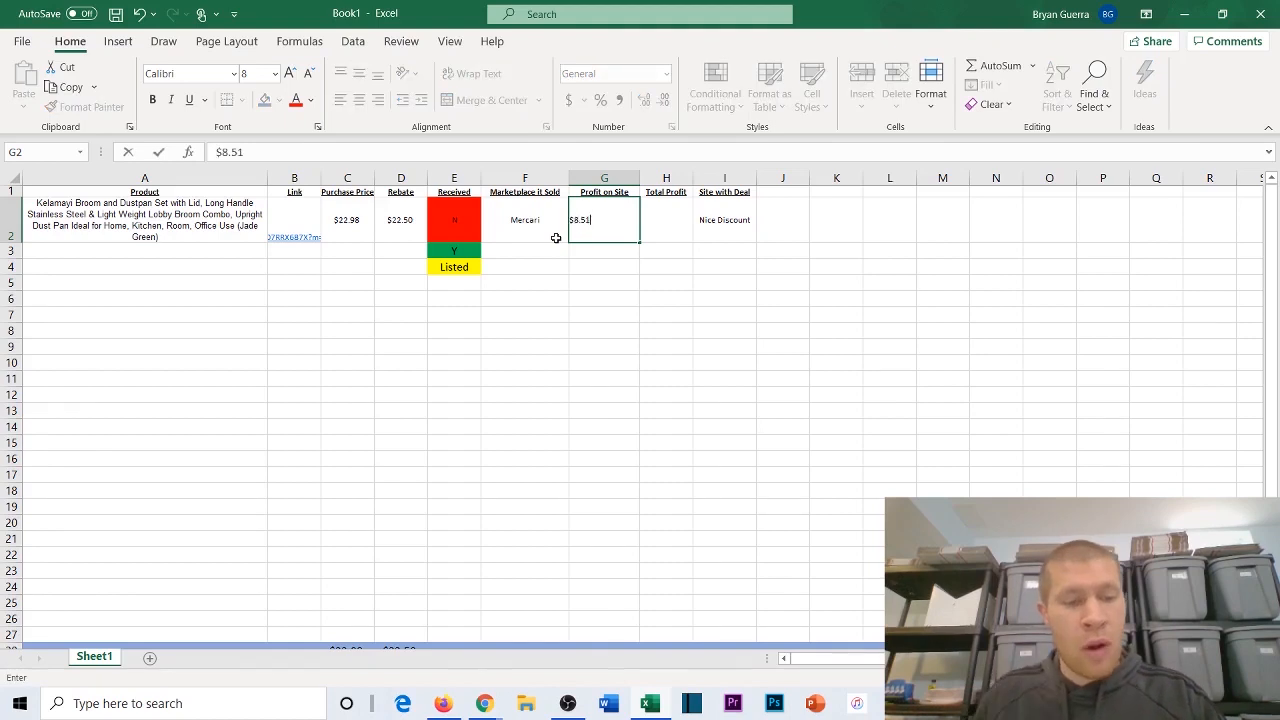
{"action": "left_click", "coordinate": [648, 215]}
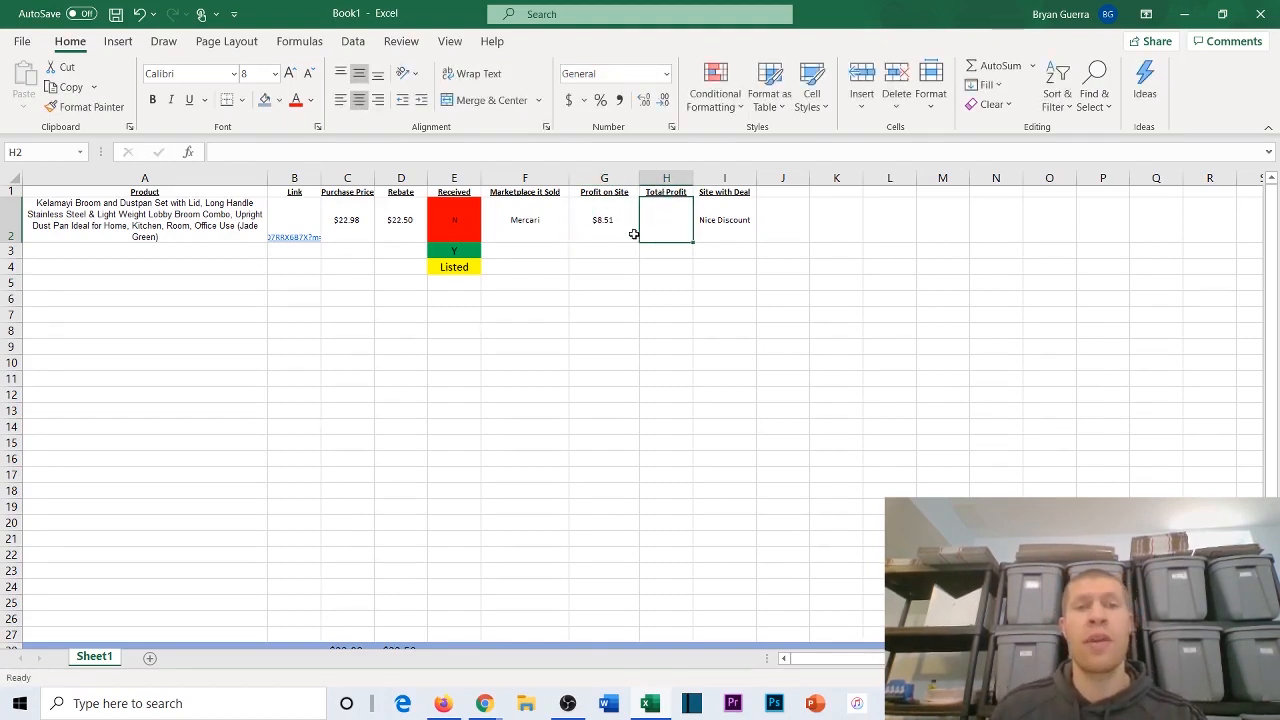
Step: Total the Profit on Site column in cell G28 with AutoSum over G2:G27
{"action": "scroll", "coordinate": [638, 228], "scroll_direction": "down", "scroll_amount": 2}
{"action": "scroll", "coordinate": [636, 200], "scroll_direction": "up", "scroll_amount": 2}
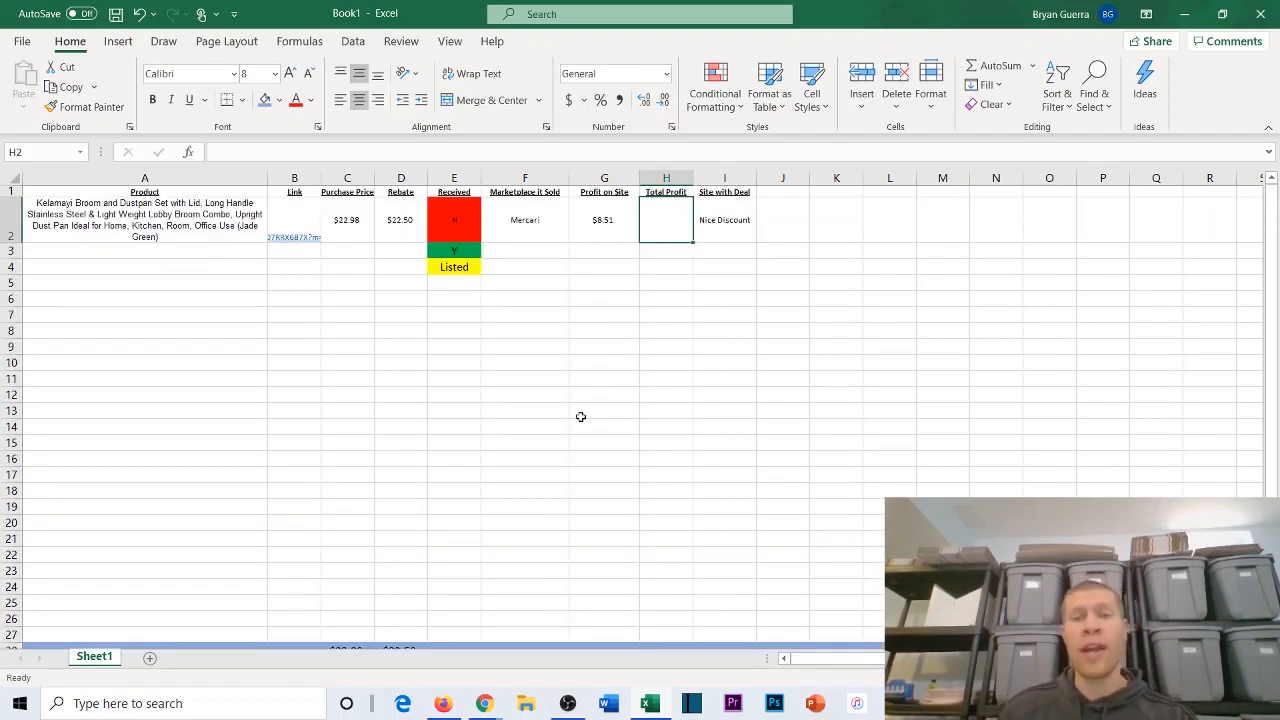
{"action": "scroll", "coordinate": [584, 460], "scroll_direction": "down", "scroll_amount": 2}
{"action": "scroll", "coordinate": [585, 522], "scroll_direction": "up", "scroll_amount": 1}
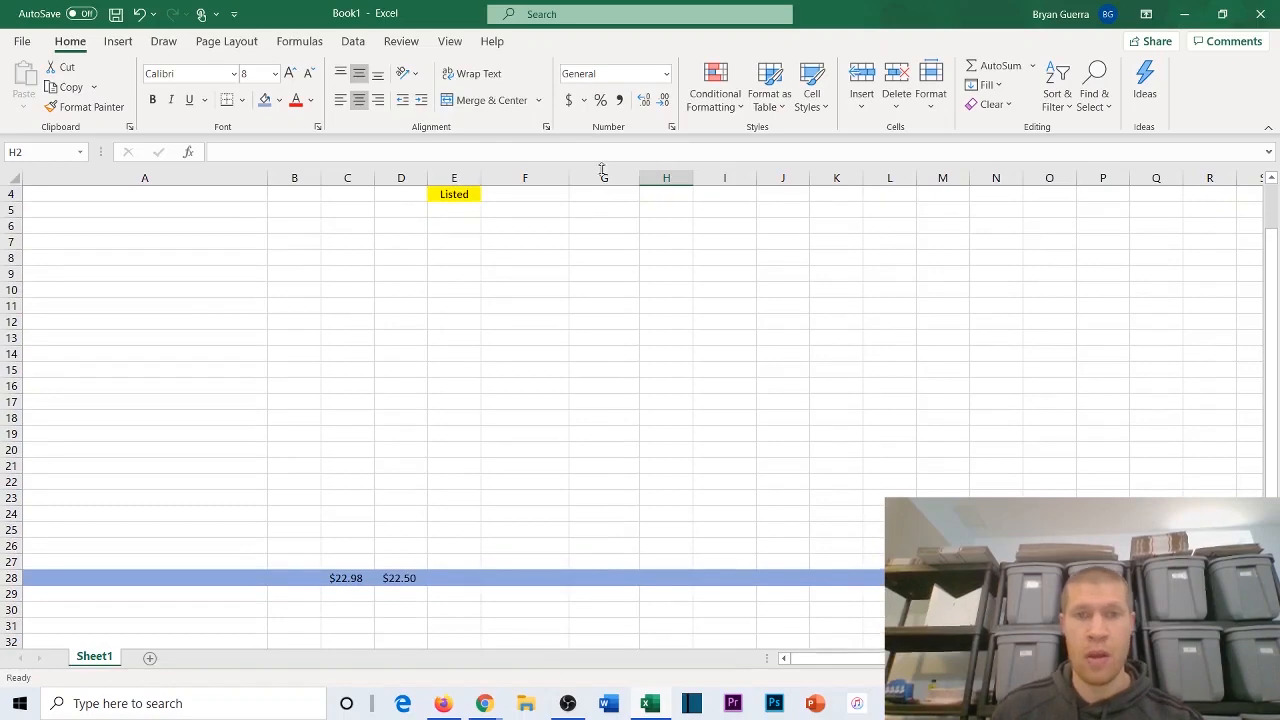
{"action": "scroll", "coordinate": [600, 223], "scroll_direction": "up", "scroll_amount": 1}
{"action": "scroll", "coordinate": [601, 325], "scroll_direction": "down", "scroll_amount": 2}
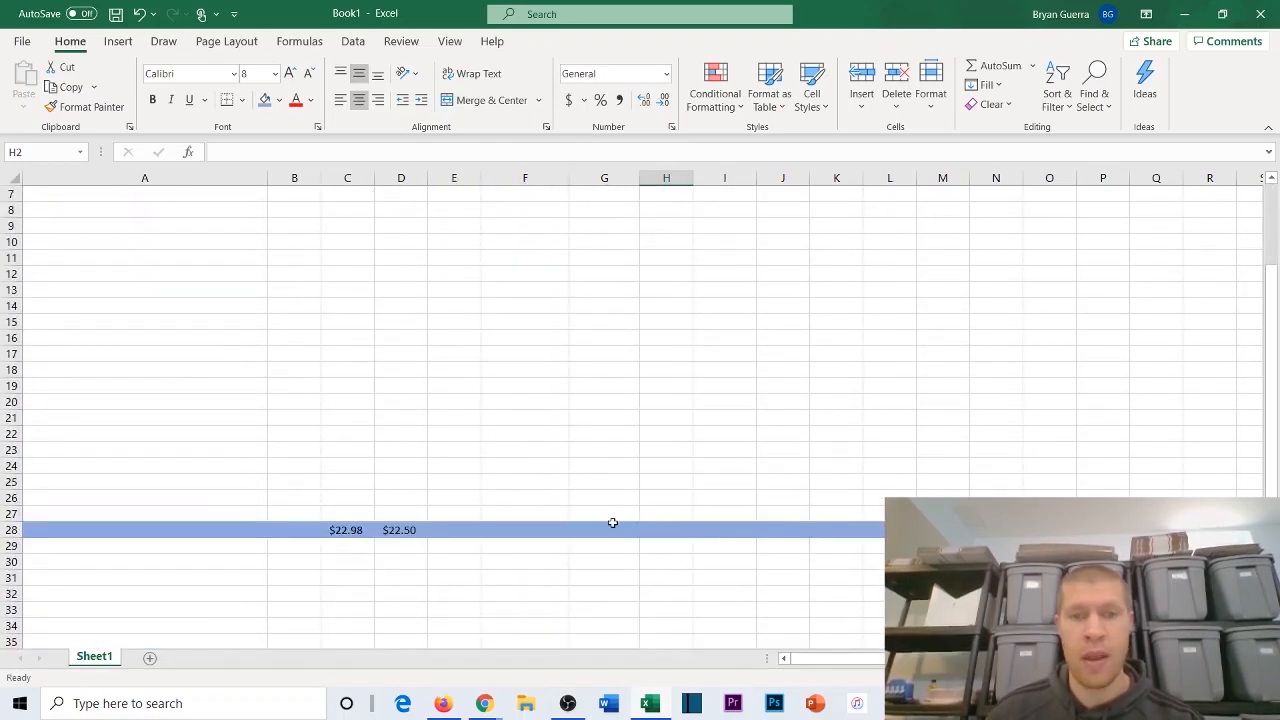
{"action": "left_click_drag", "start_coordinate": [611, 526], "coordinate": [598, 210]}
{"action": "left_click", "coordinate": [972, 68]}
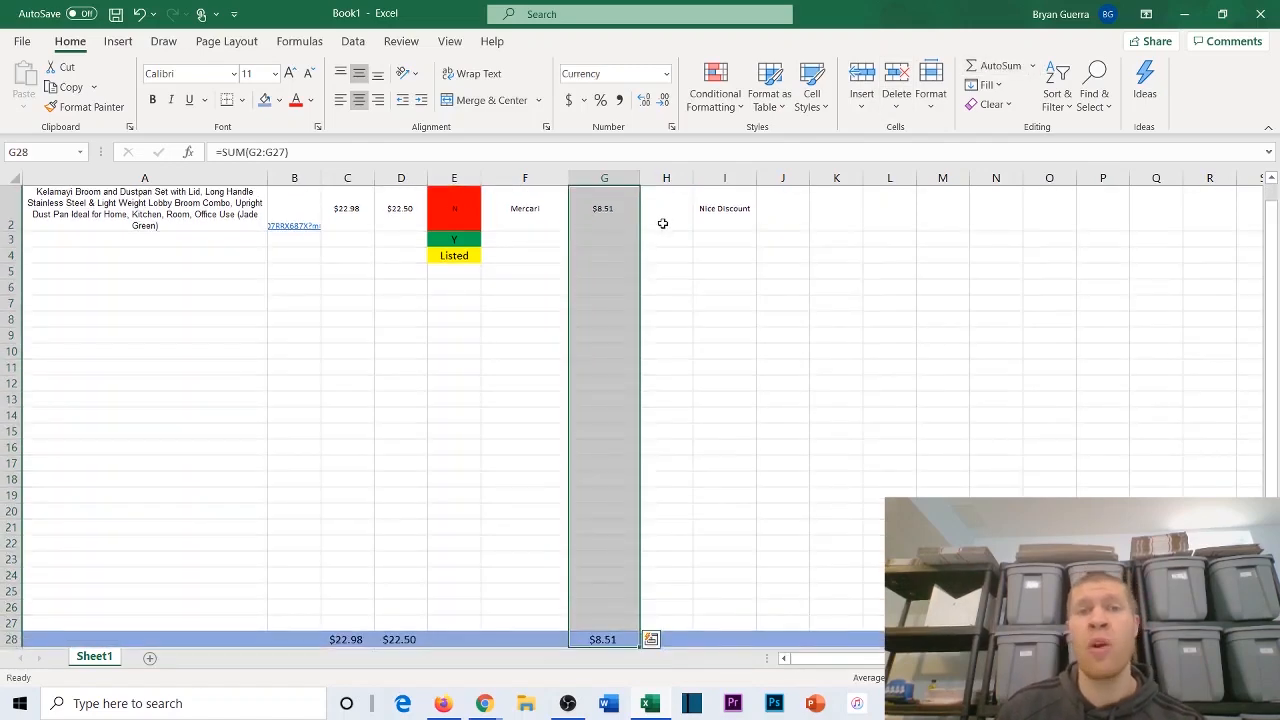
{"action": "left_click", "coordinate": [662, 229]}
{"action": "scroll", "coordinate": [665, 320], "scroll_direction": "down", "scroll_amount": 2}
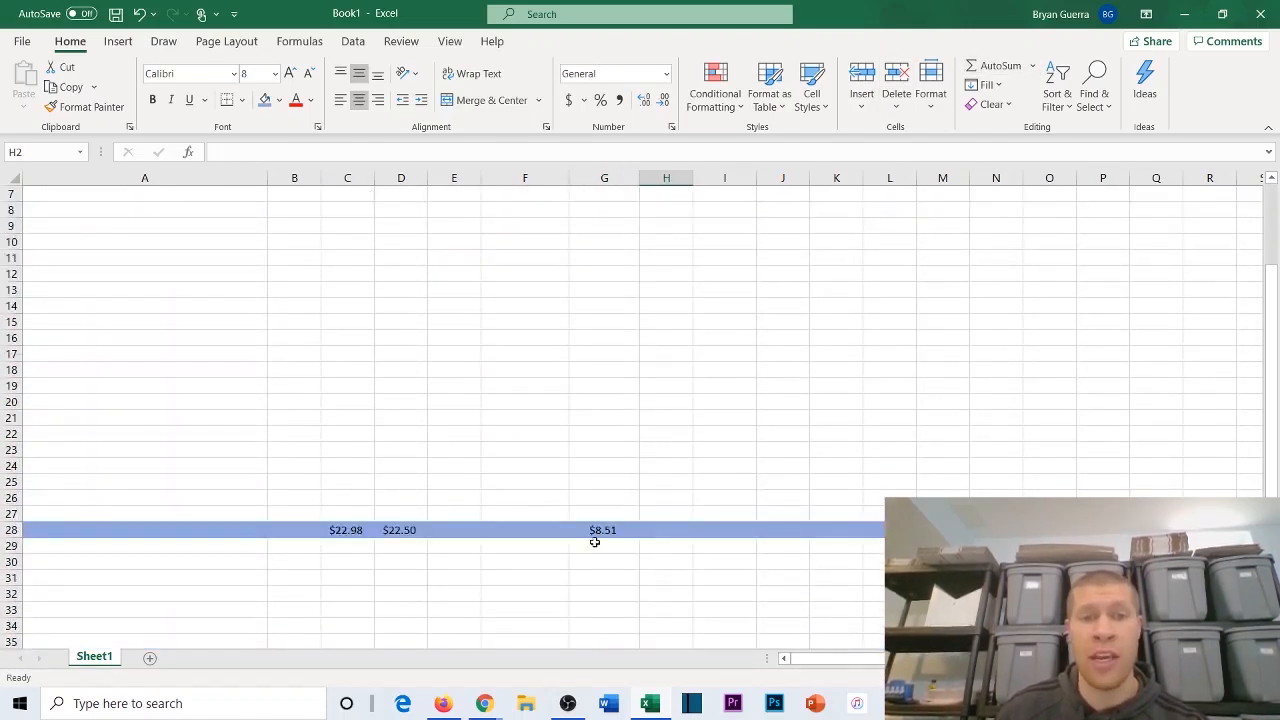
{"action": "left_click", "coordinate": [668, 530]}
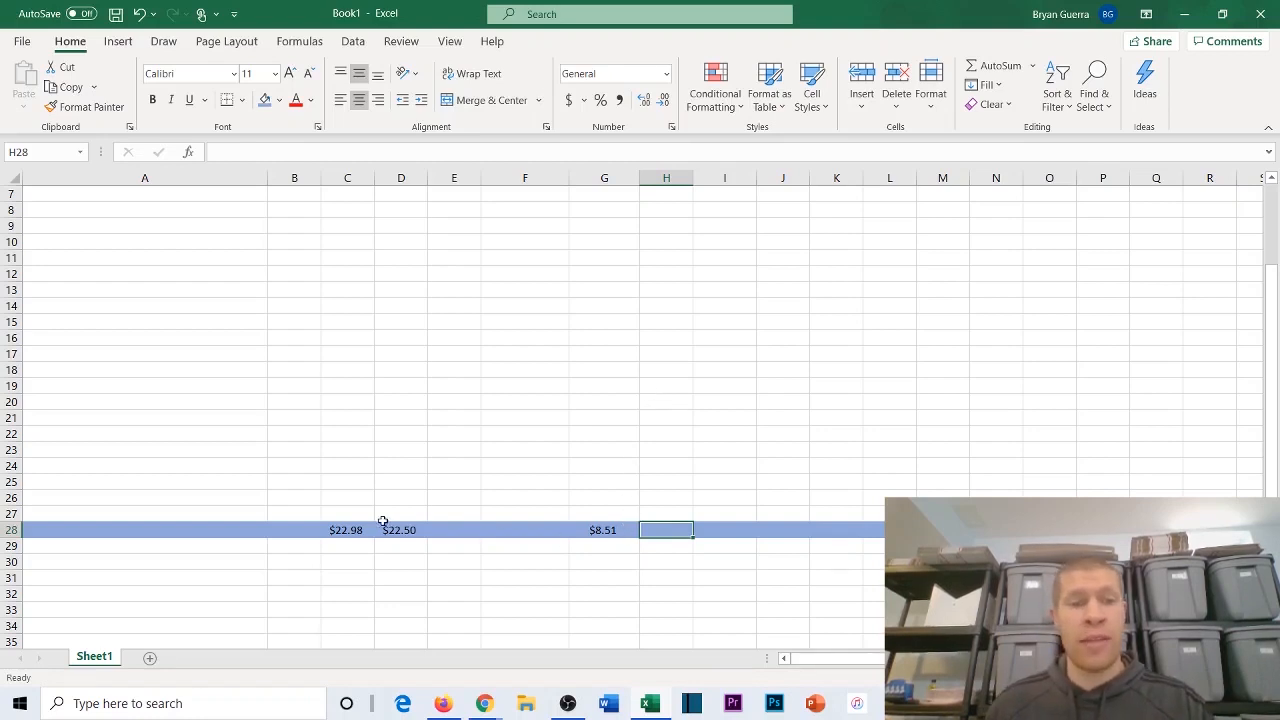
Step: Label the purchase price total Spent in C27 and the rebate total Received in D27
{"action": "left_click", "coordinate": [353, 511]}
{"action": "type", "text": "Prof"}
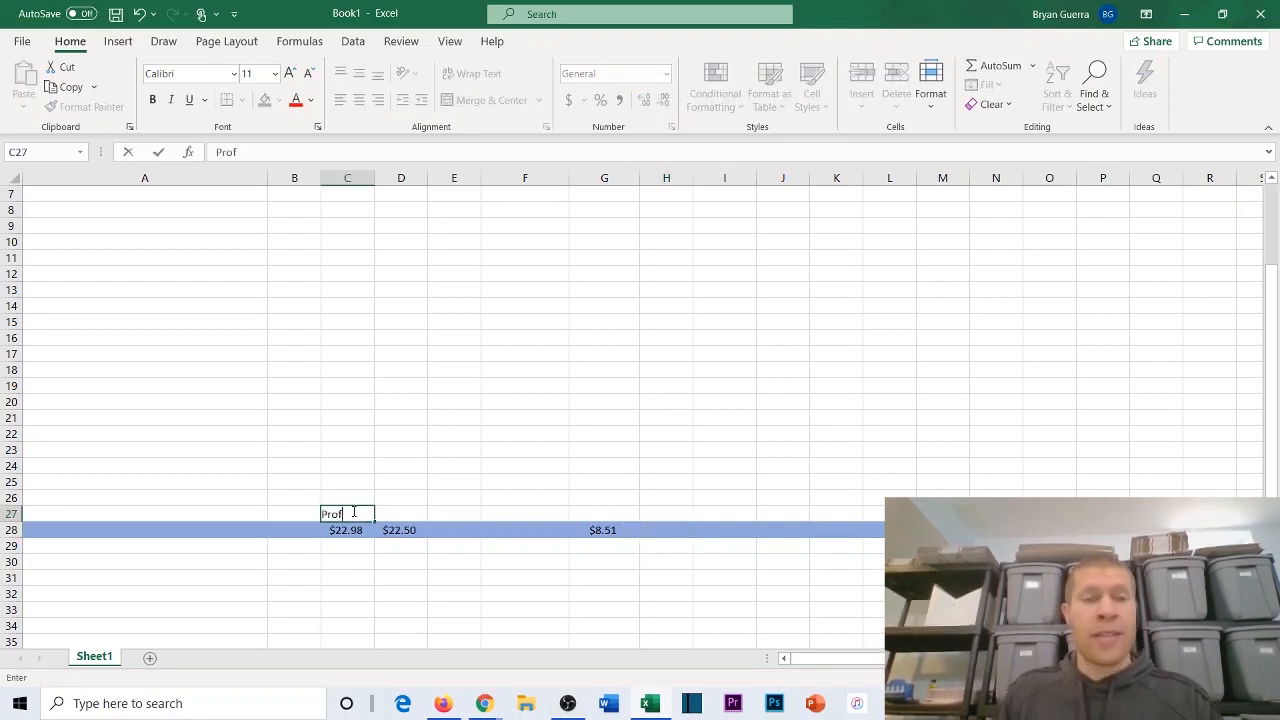
{"action": "scroll", "coordinate": [271, 468], "scroll_direction": "up", "scroll_amount": 2}
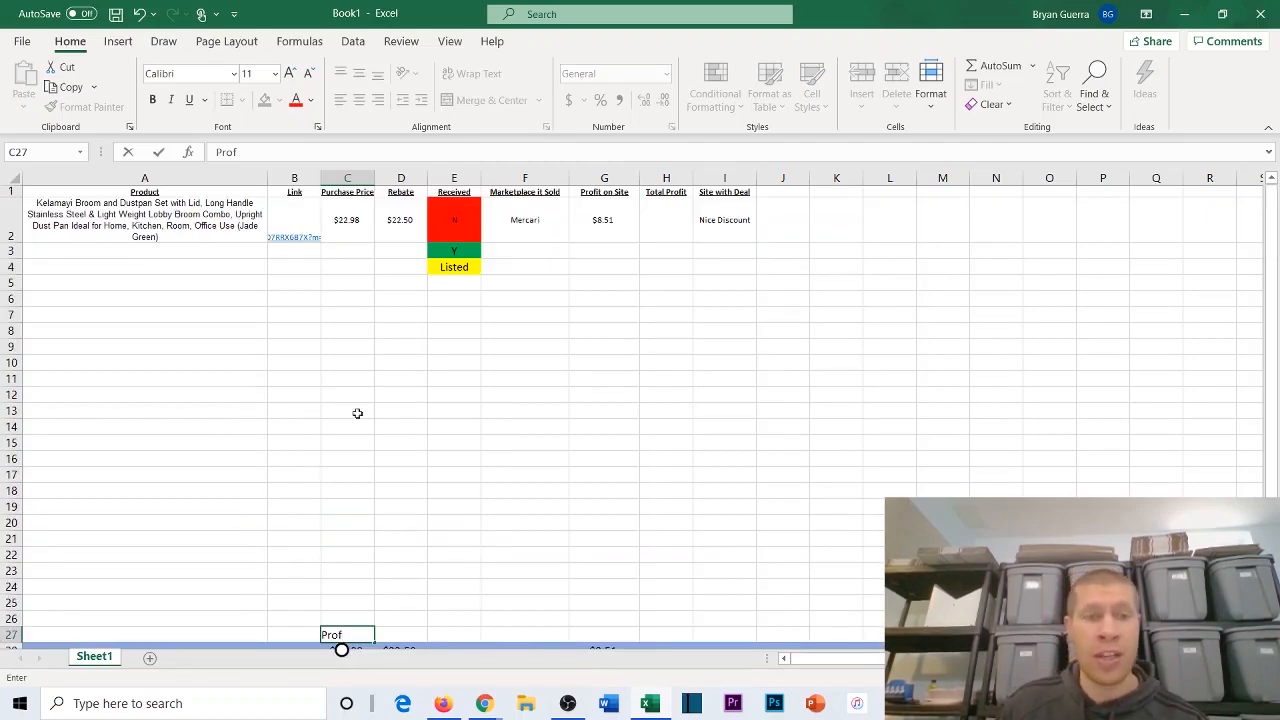
{"action": "scroll", "coordinate": [357, 412], "scroll_direction": "down", "scroll_amount": 2}
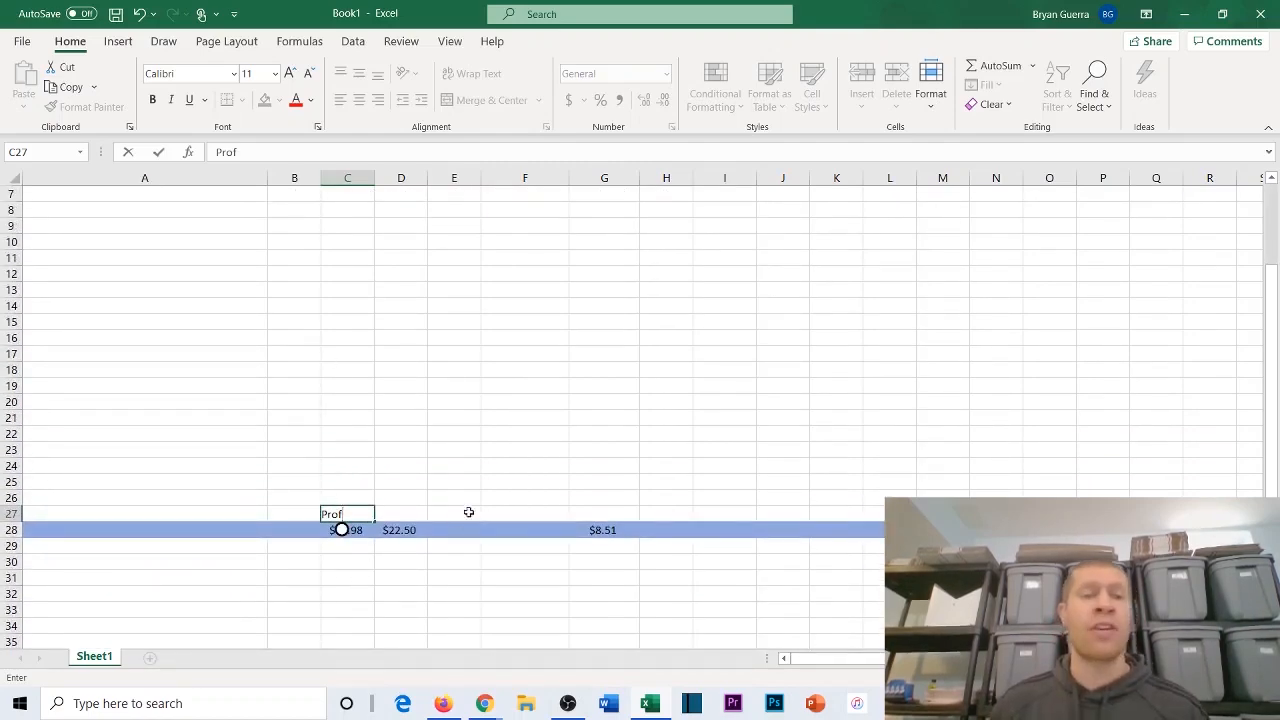
{"action": "scroll", "coordinate": [466, 511], "scroll_direction": "up", "scroll_amount": 2}
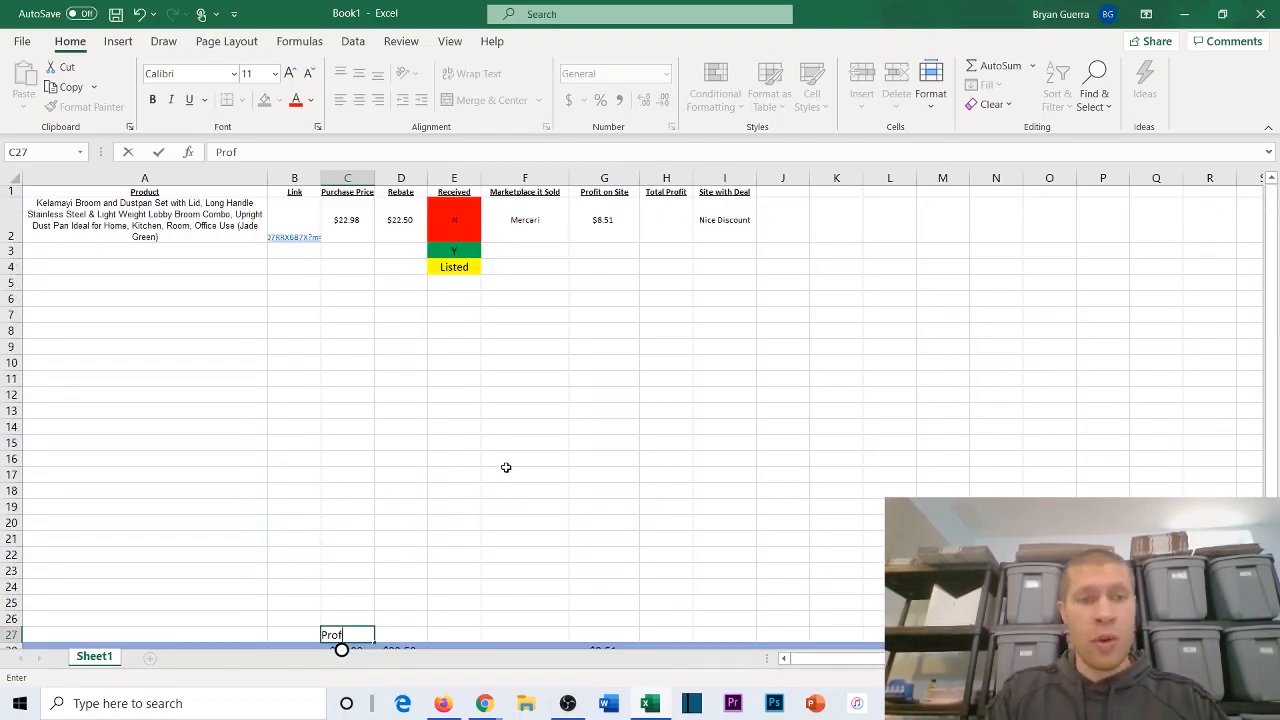
{"action": "key", "text": "BackSpace"}
{"action": "key", "text": "BackSpace"}
{"action": "key", "text": "BackSpace"}
{"action": "type", "text": "urp"}
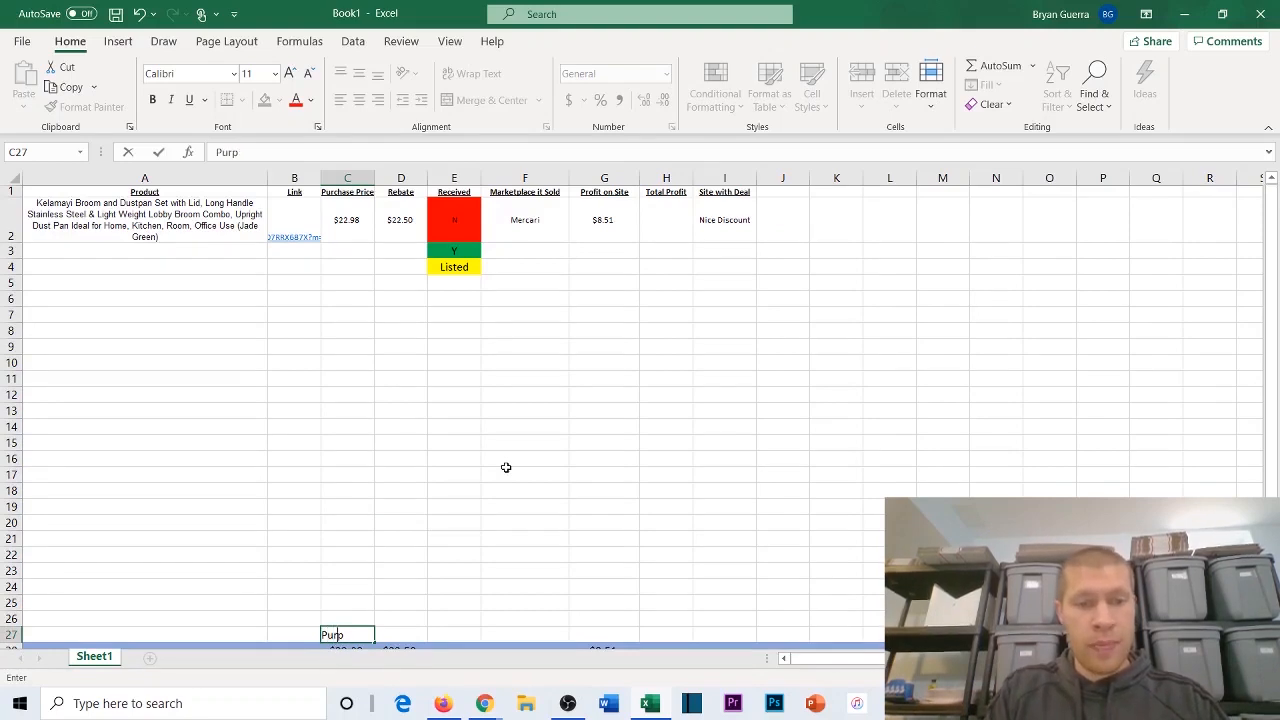
{"action": "key", "text": "BackSpace"}
{"action": "type", "text": "cha"}
{"action": "key", "text": "BackSpace"}
{"action": "key", "text": "BackSpace"}
{"action": "key", "text": "BackSpace"}
{"action": "key", "text": "BackSpace"}
{"action": "key", "text": "BackSpace"}
{"action": "type", "text": "Spent"}
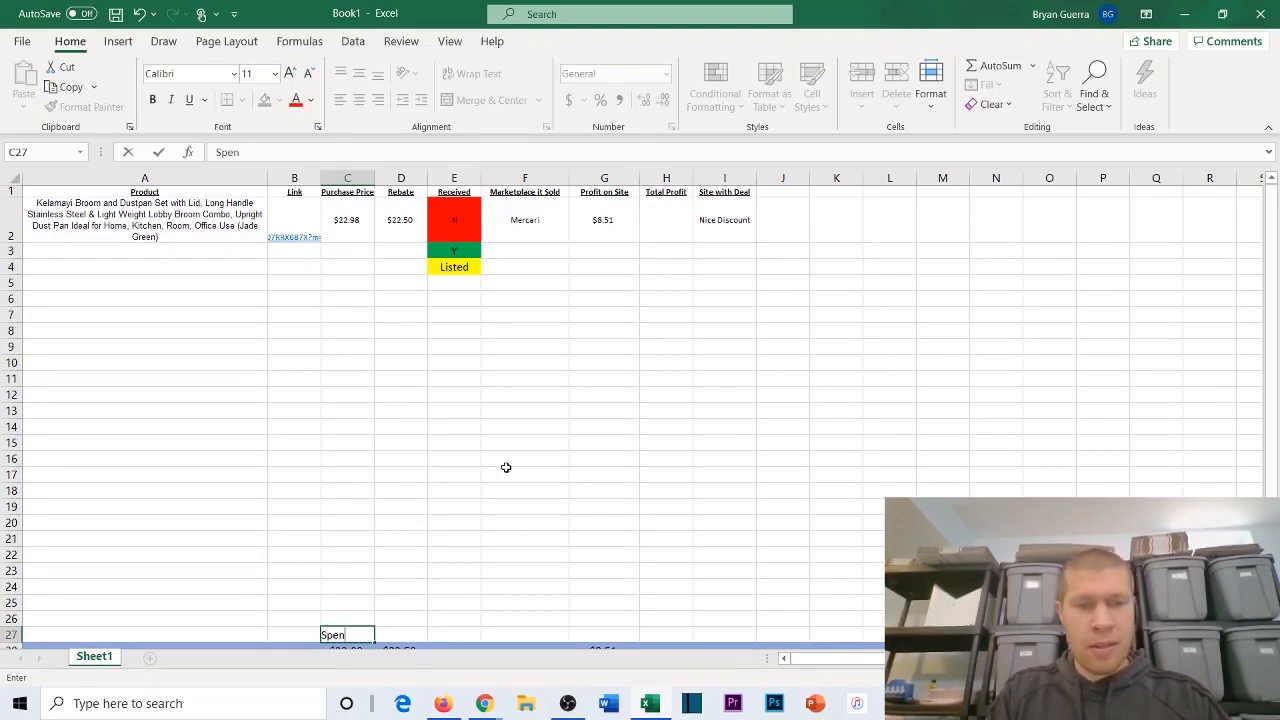
{"action": "left_click", "coordinate": [413, 631]}
{"action": "type", "text": "Received"}
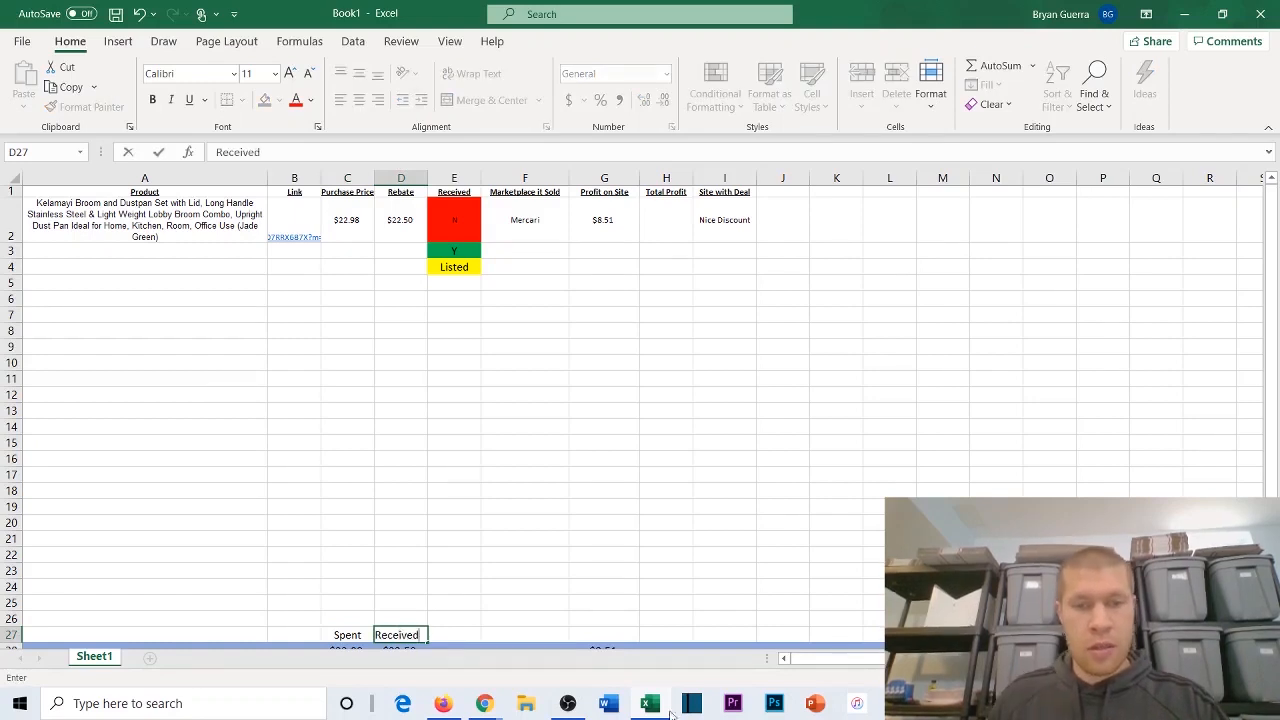
Step: Enter the label Profit on Site in G27 and Total Made in H27
{"action": "left_click", "coordinate": [613, 634]}
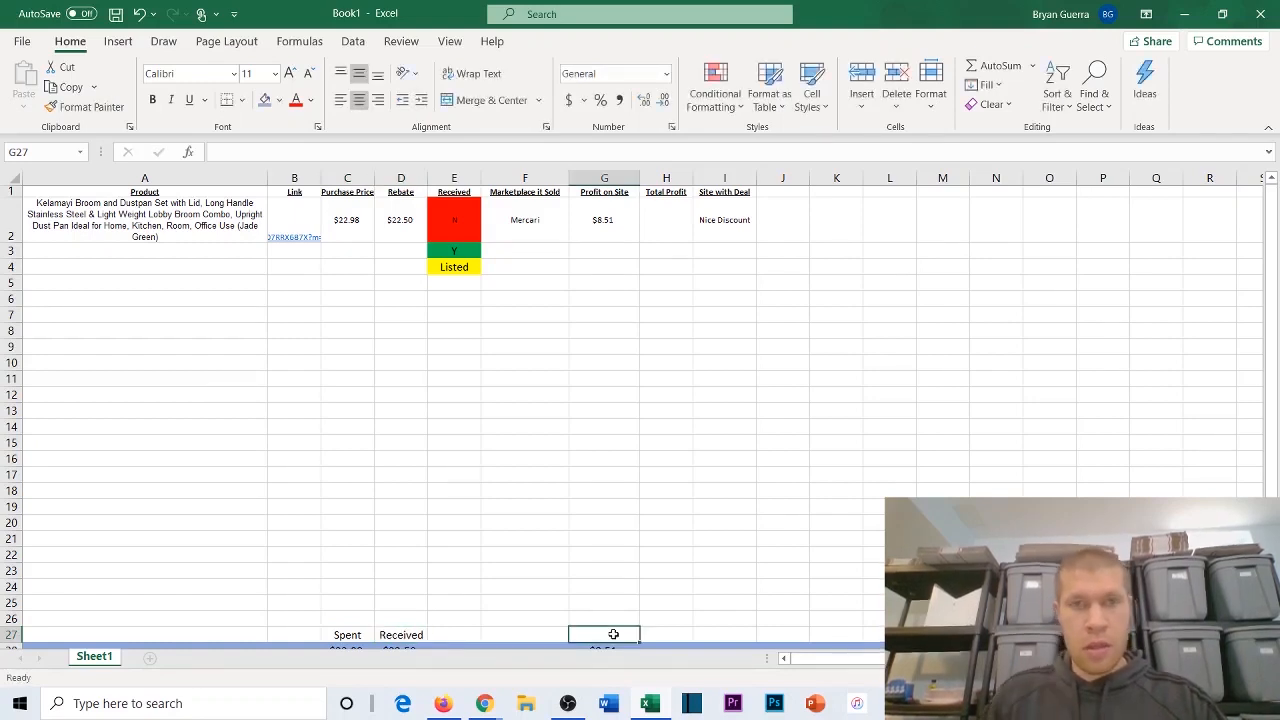
{"action": "type", "text": "Profit on Site"}
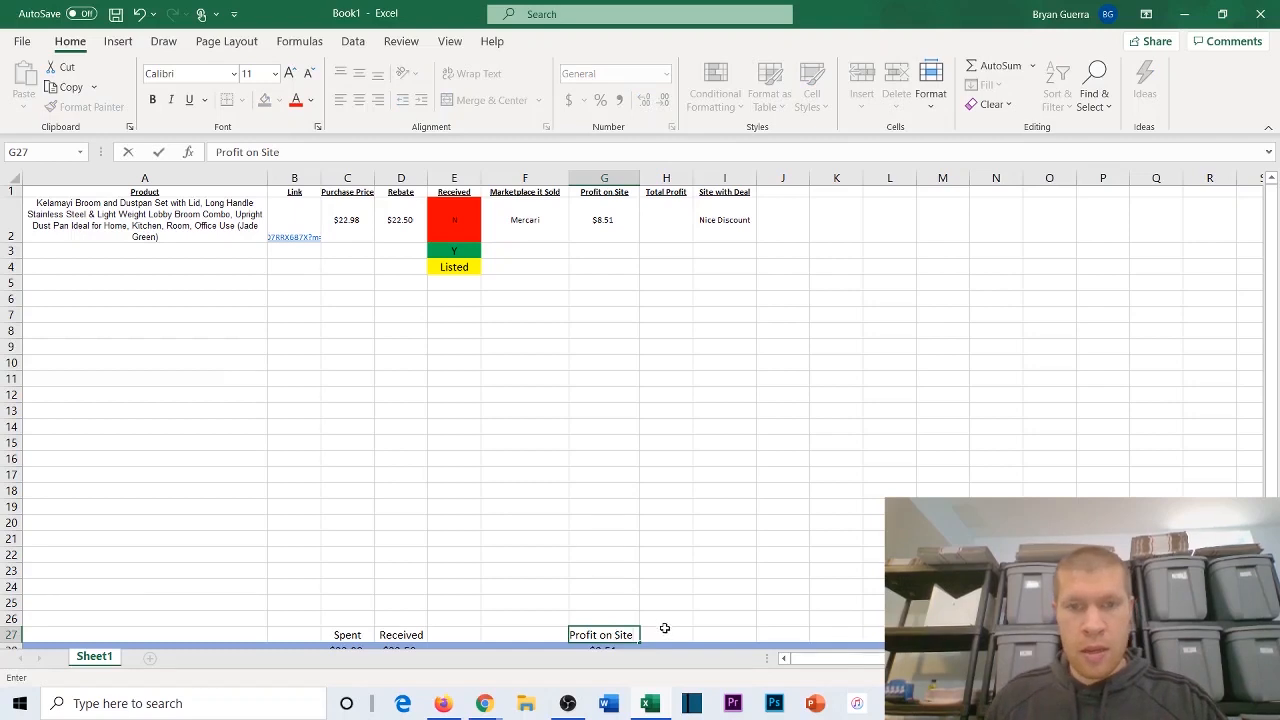
{"action": "left_click", "coordinate": [665, 630]}
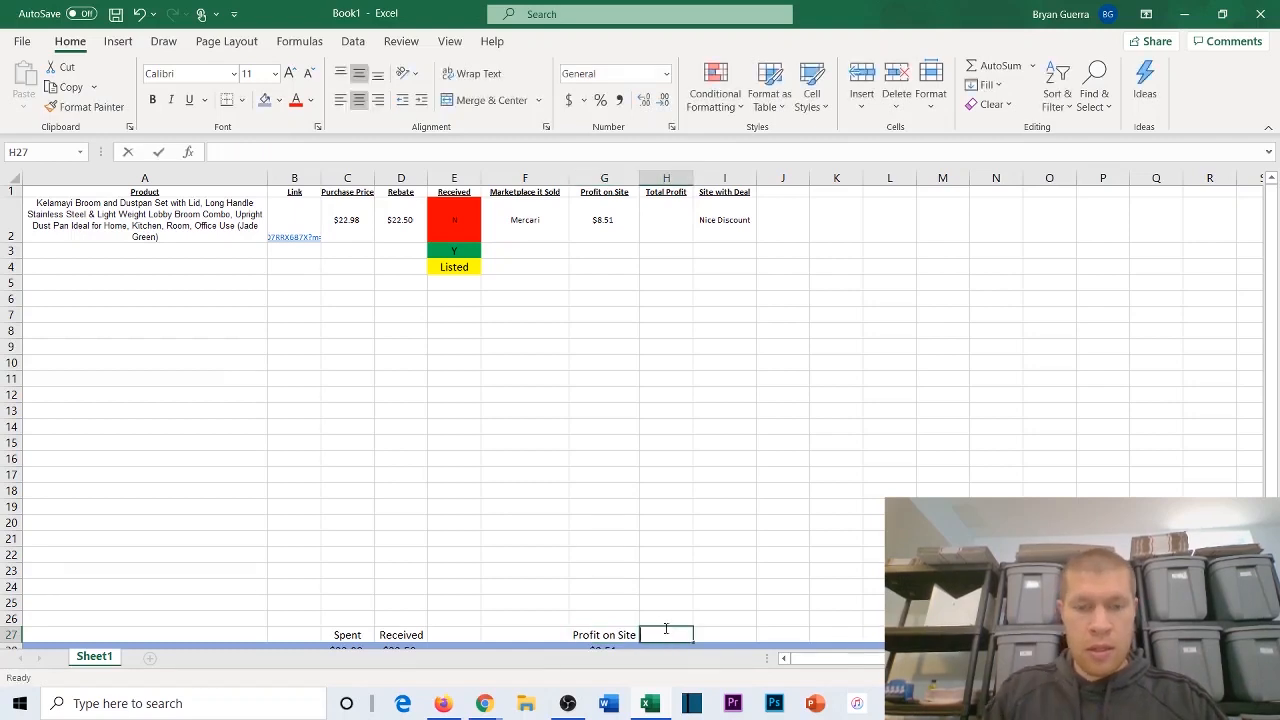
{"action": "type", "text": "Total Made"}
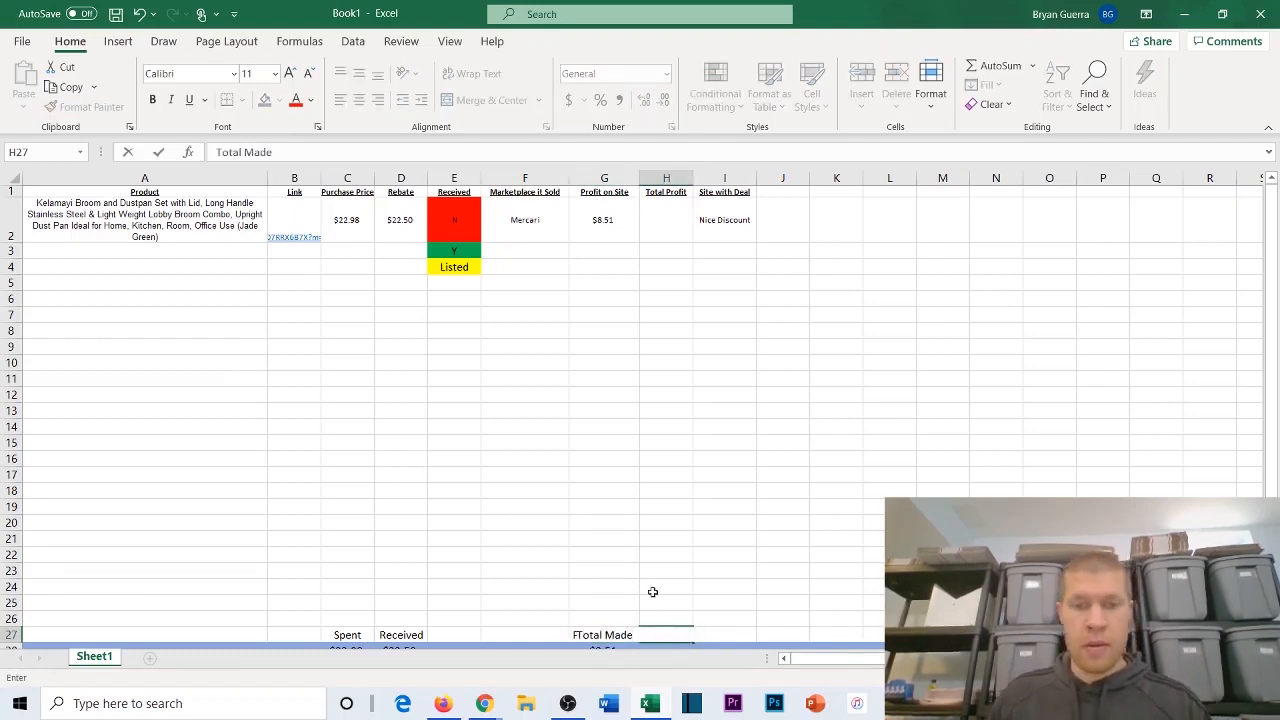
{"action": "left_click", "coordinate": [652, 592]}
Step: Widen column H so that it easily fits the Total Made label
{"action": "scroll", "coordinate": [652, 592], "scroll_direction": "down", "scroll_amount": 2}
{"action": "left_click_drag", "start_coordinate": [693, 177], "coordinate": [797, 177]}
{"action": "scroll", "coordinate": [700, 480], "scroll_direction": "down", "scroll_amount": 1}
{"action": "left_click", "coordinate": [700, 480]}
{"action": "scroll", "coordinate": [671, 420], "scroll_direction": "up", "scroll_amount": 3}
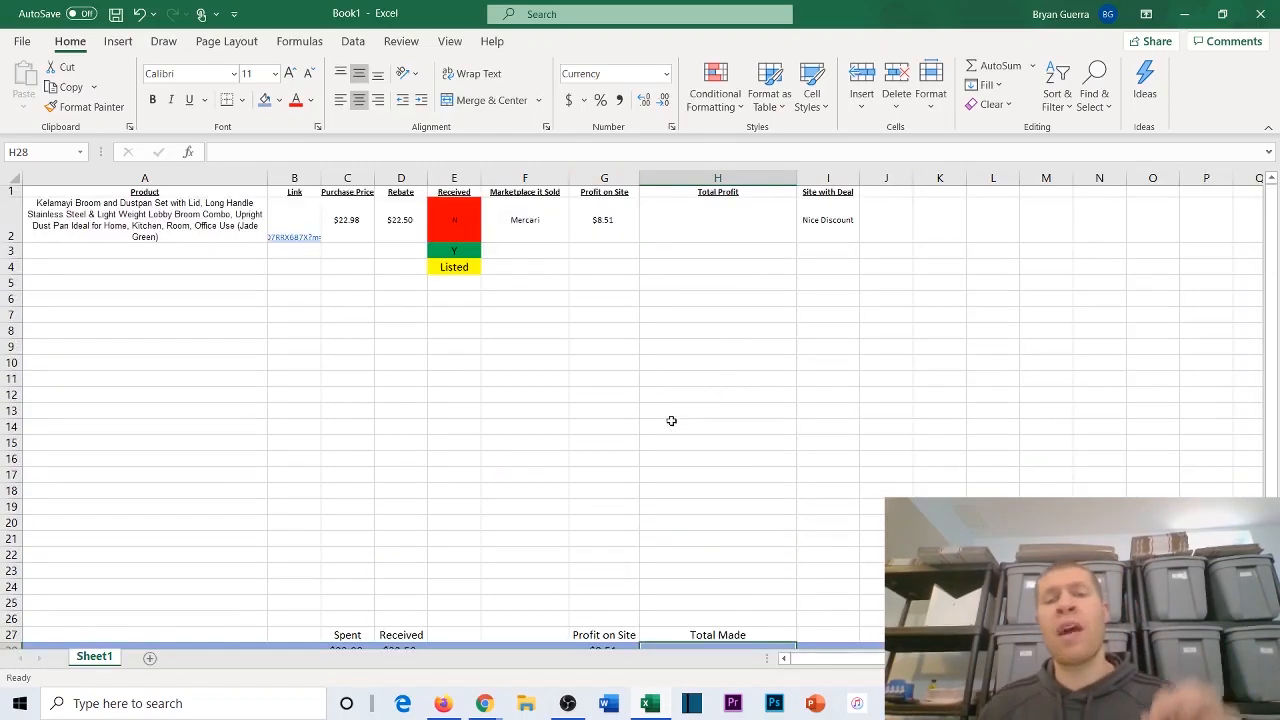
Step: Calculate Total Made in H28 with the formula =G28-(C28-D28)
{"action": "scroll", "coordinate": [671, 420], "scroll_direction": "down", "scroll_amount": 1}
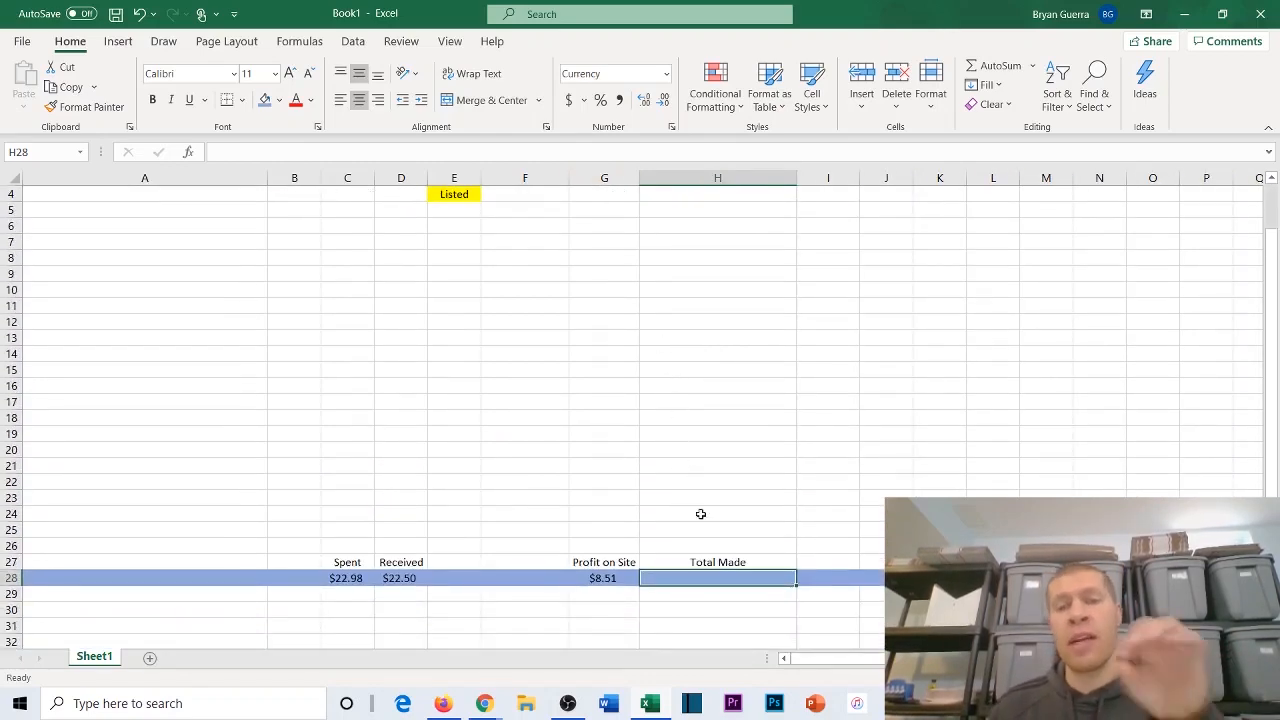
{"action": "scroll", "coordinate": [700, 514], "scroll_direction": "up", "scroll_amount": 1}
{"action": "scroll", "coordinate": [686, 497], "scroll_direction": "down", "scroll_amount": 1}
{"action": "scroll", "coordinate": [674, 451], "scroll_direction": "up", "scroll_amount": 1}
{"action": "scroll", "coordinate": [690, 514], "scroll_direction": "down", "scroll_amount": 1}
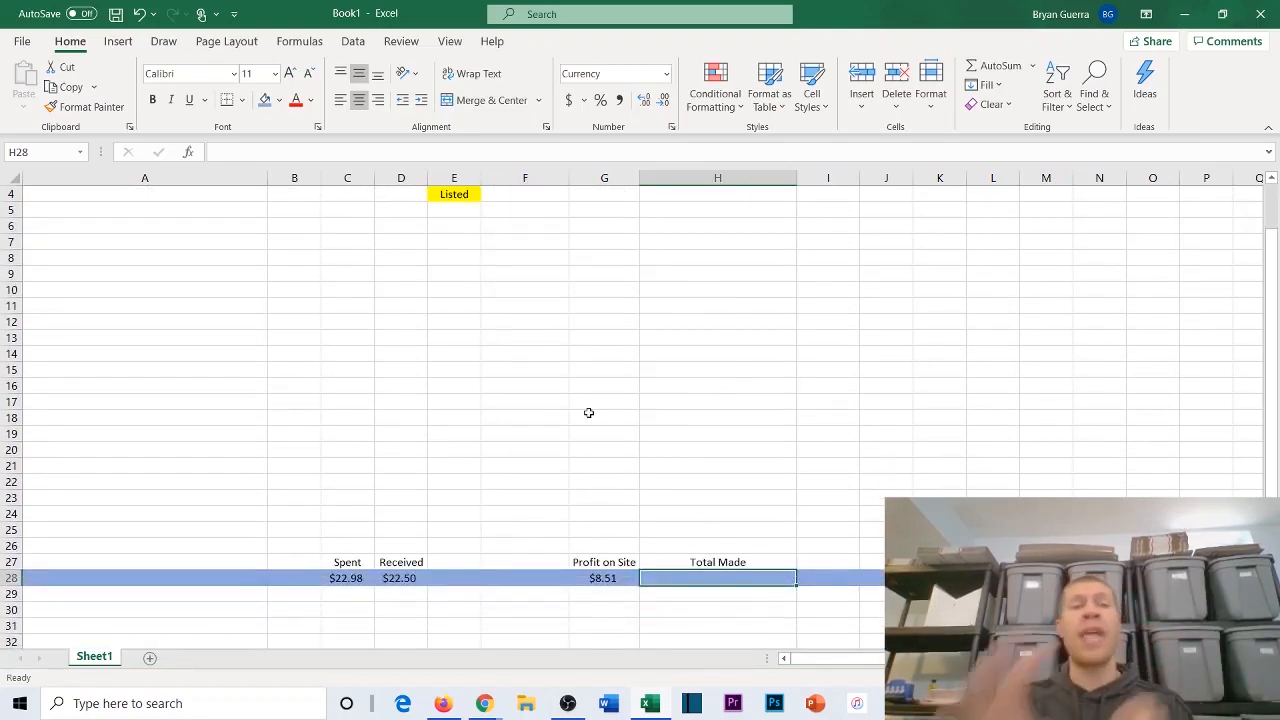
{"action": "double_click", "coordinate": [720, 580]}
{"action": "type", "text": "="}
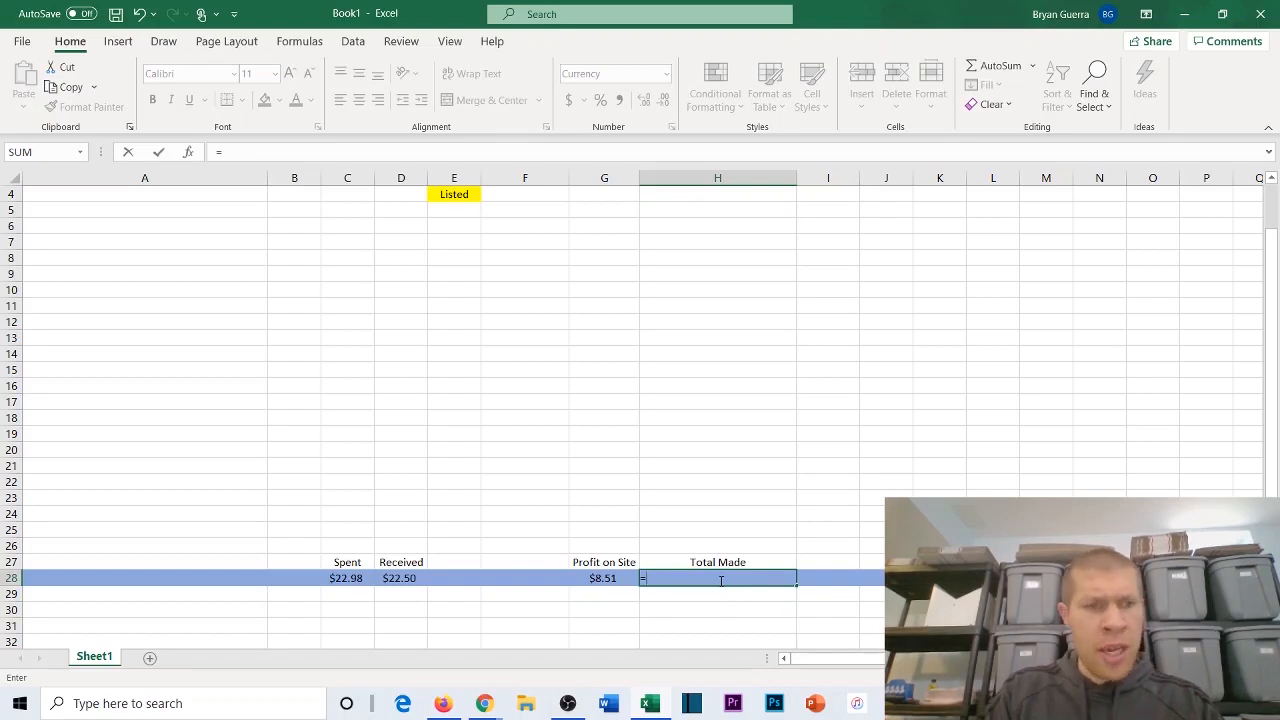
{"action": "type", "text": "G28"}
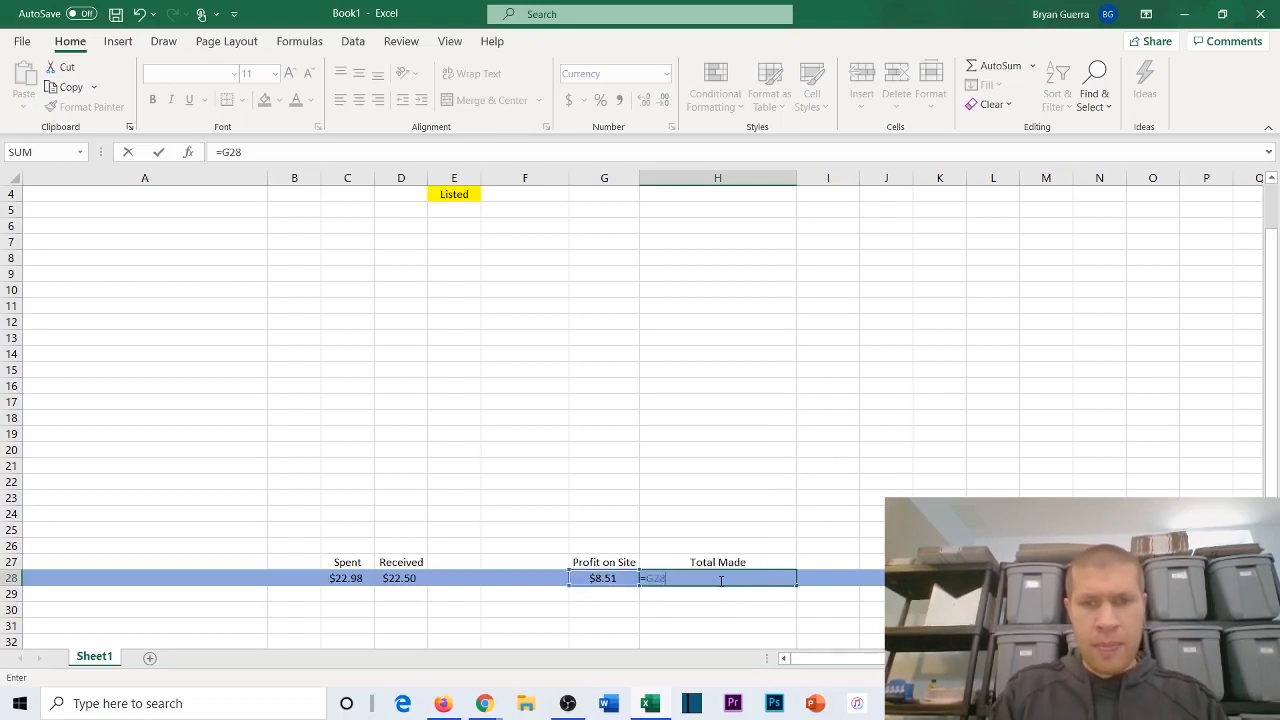
{"action": "type", "text": "-("}
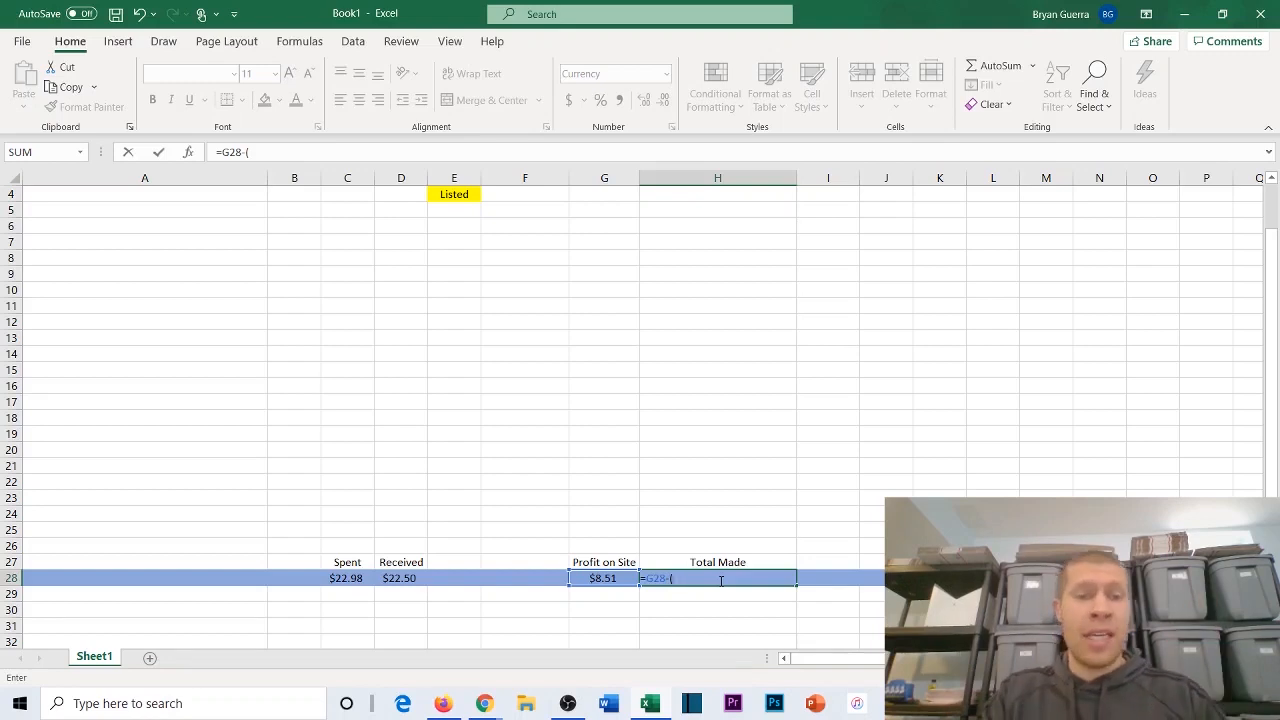
{"action": "type", "text": "C28-"}
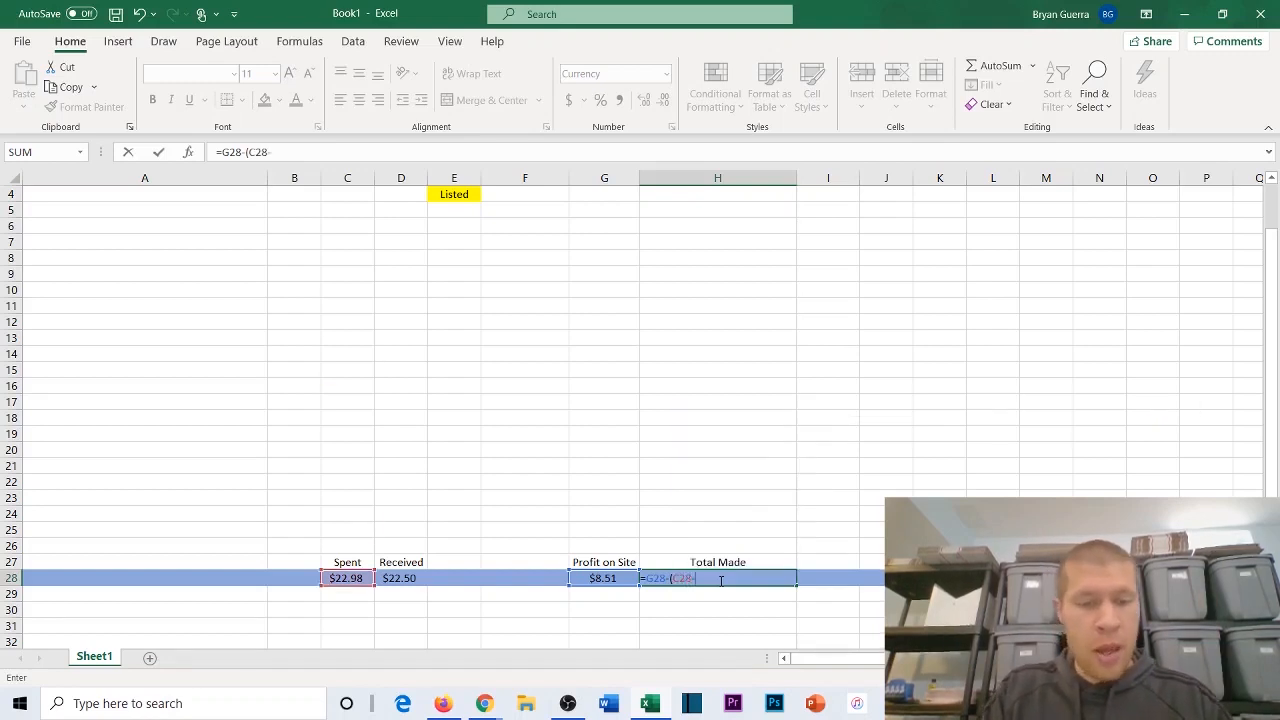
{"action": "type", "text": "D28"}
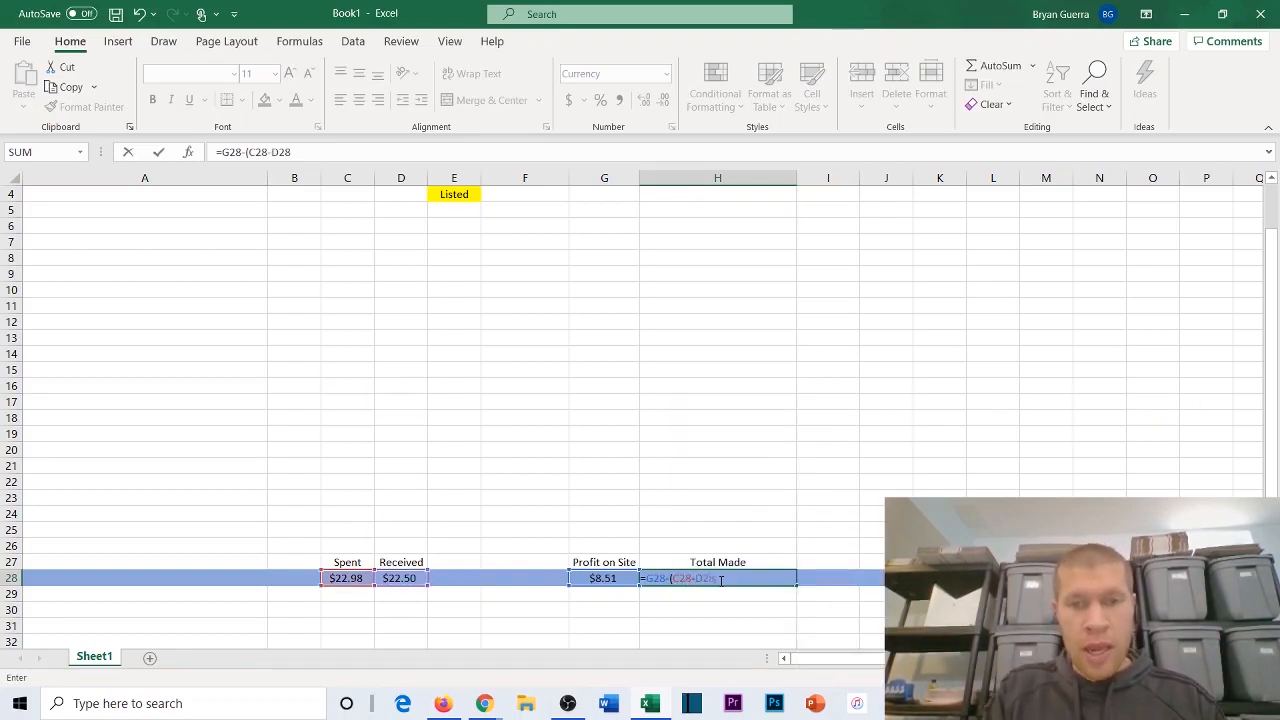
{"action": "type", "text": ")"}
{"action": "key", "text": "Return"}
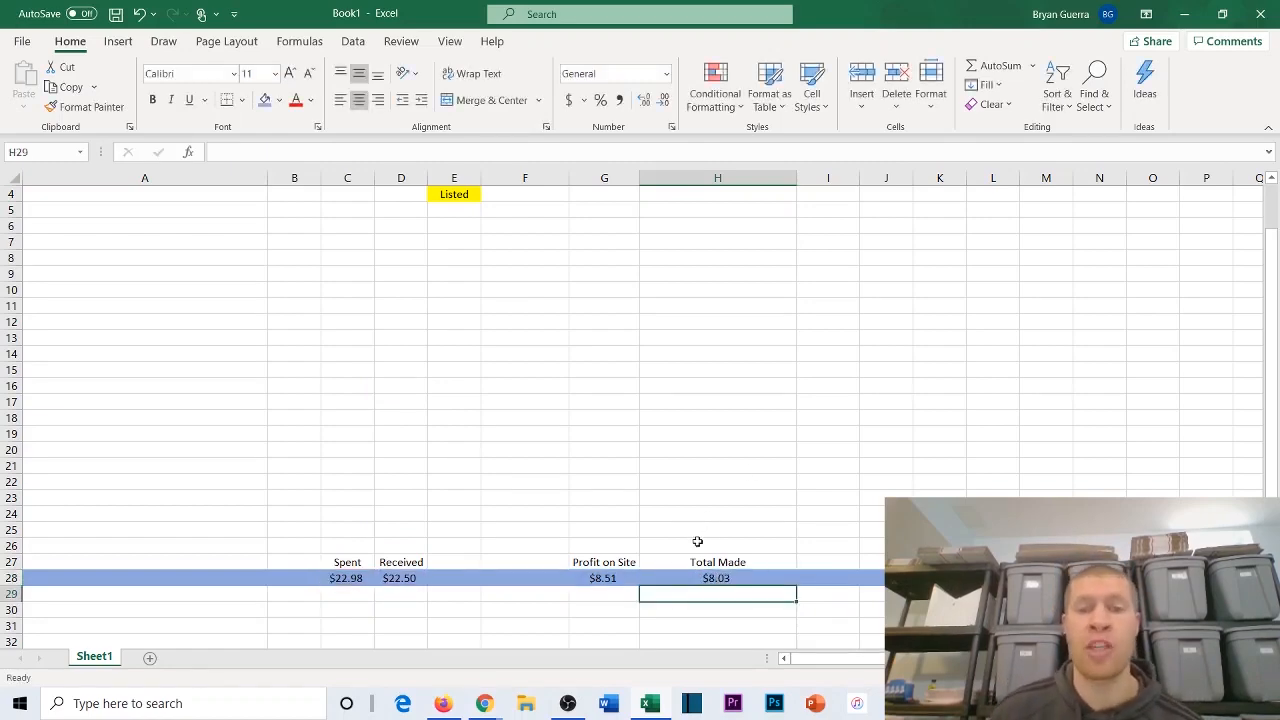
Step: Review the Total Made formula in H28 against the row 28 totals and the product entry in row 2
{"action": "scroll", "coordinate": [697, 377], "scroll_direction": "up", "scroll_amount": 2}
{"action": "scroll", "coordinate": [718, 239], "scroll_direction": "down", "scroll_amount": 1}
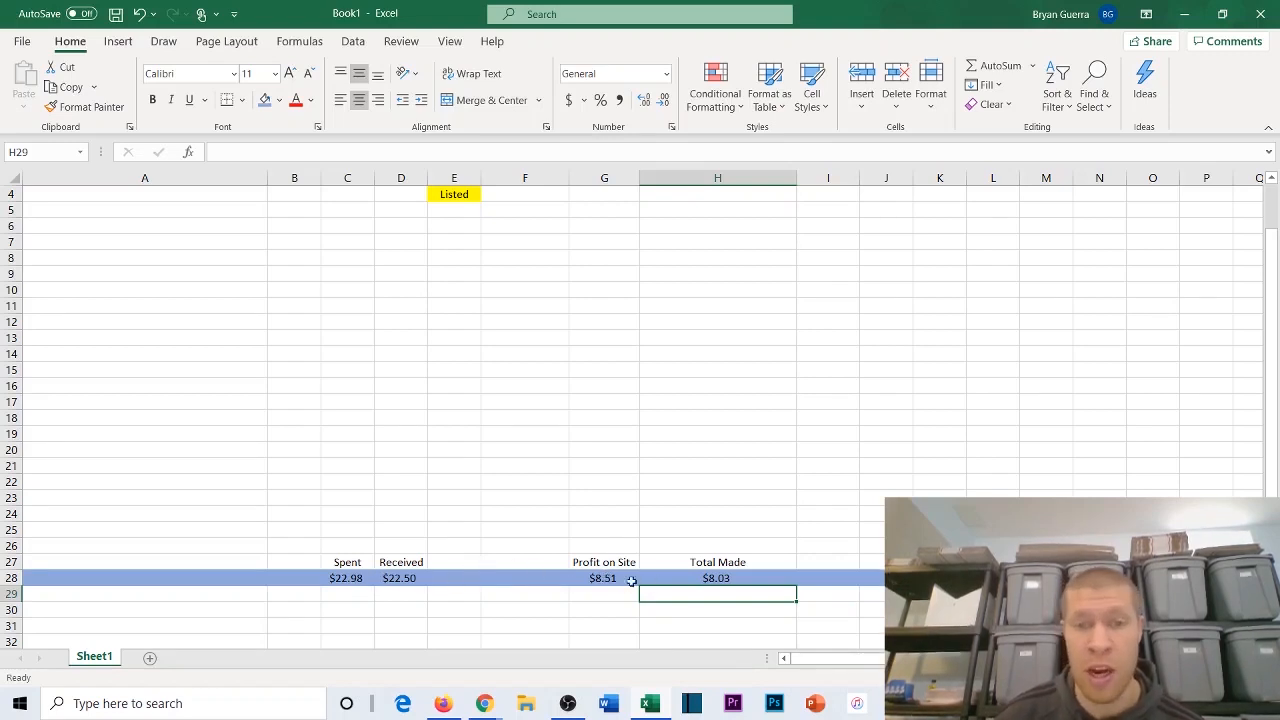
{"action": "left_click", "coordinate": [690, 578]}
{"action": "scroll", "coordinate": [706, 526], "scroll_direction": "up", "scroll_amount": 1}
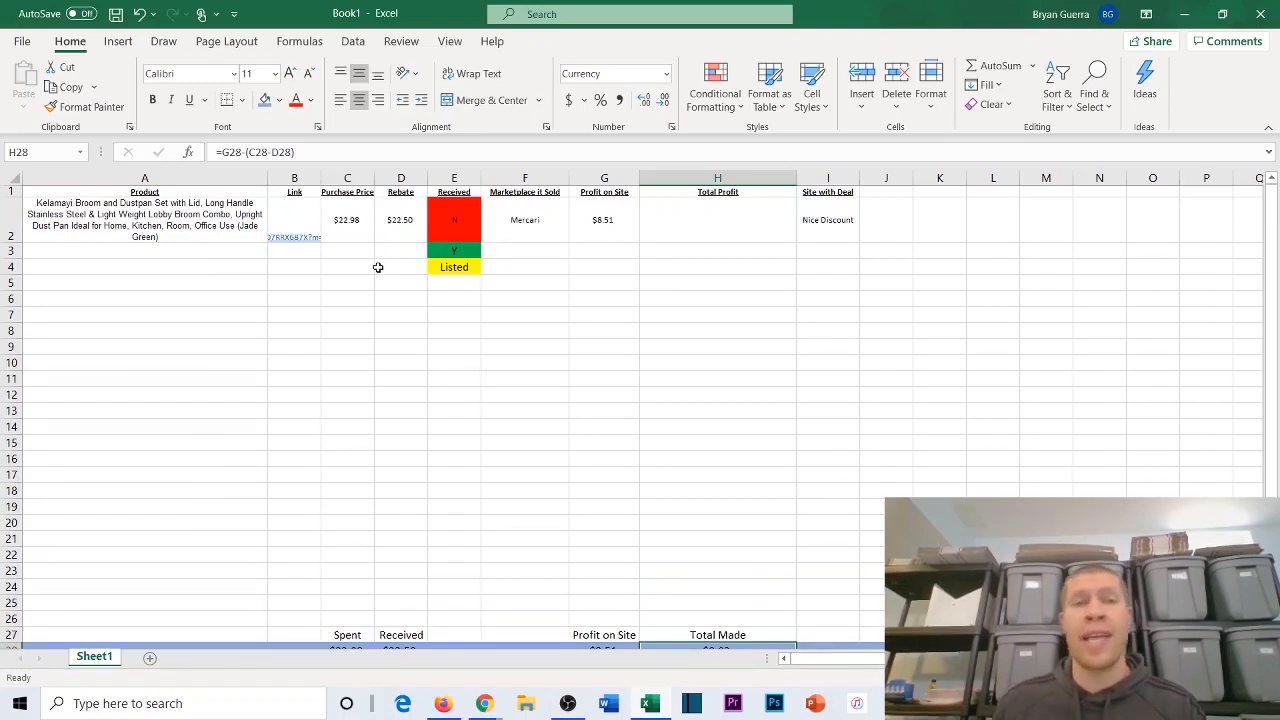
{"action": "scroll", "coordinate": [346, 277], "scroll_direction": "down", "scroll_amount": 3}
{"action": "scroll", "coordinate": [363, 277], "scroll_direction": "up", "scroll_amount": 2}
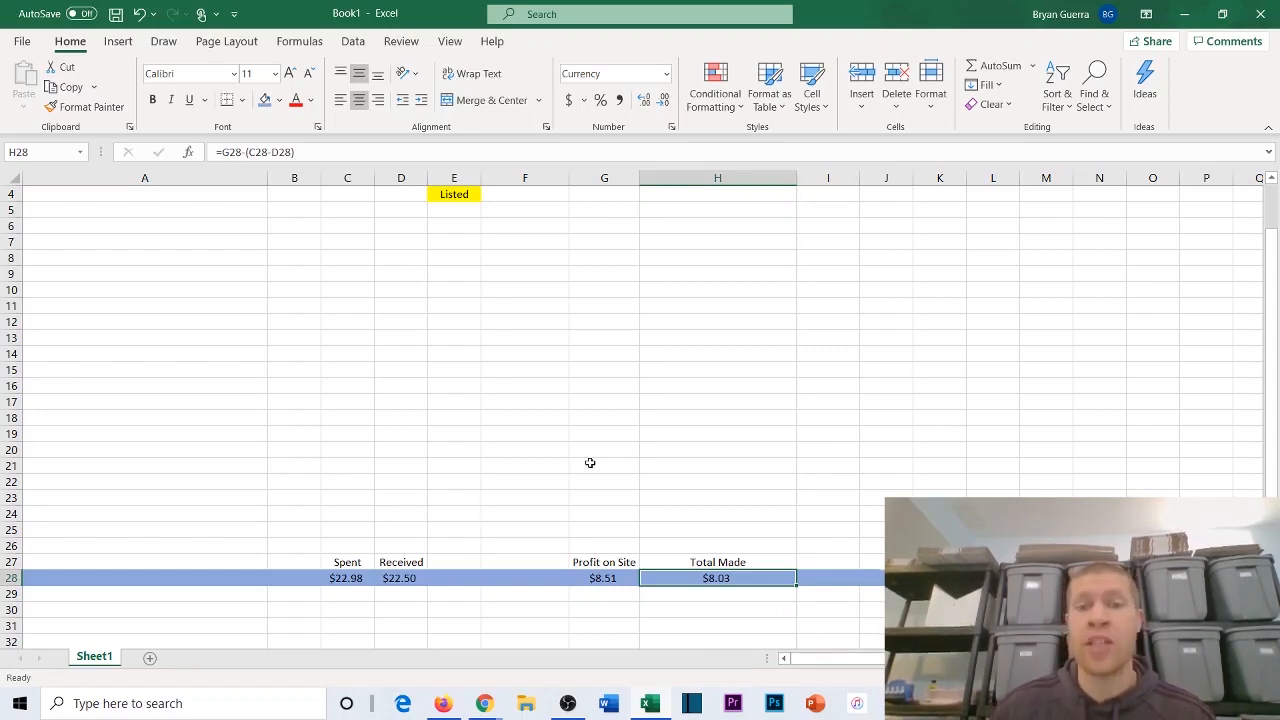
{"action": "scroll", "coordinate": [692, 536], "scroll_direction": "up", "scroll_amount": 1}
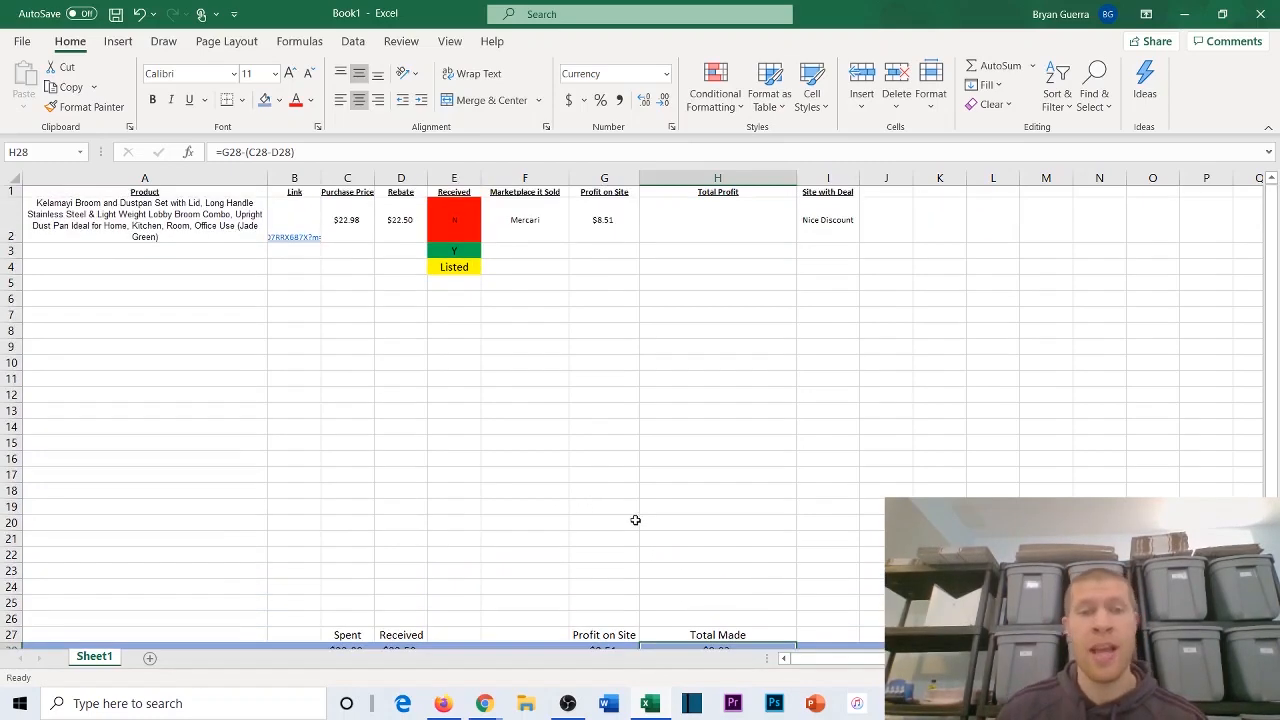
Step: Enter sample purchase prices of $25, $40, $12 and $11 in cells C3 to C6
{"action": "left_click", "coordinate": [346, 253]}
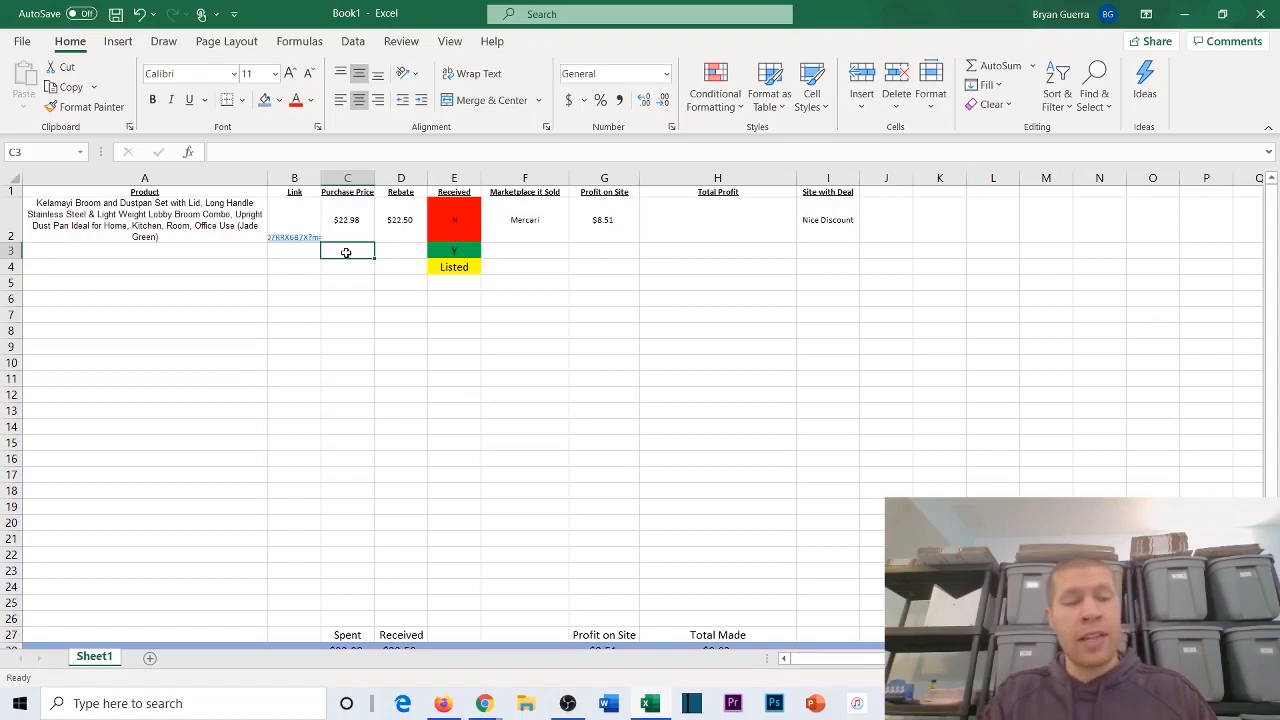
{"action": "type", "text": "@5"}
{"action": "key", "text": "BackSpace"}
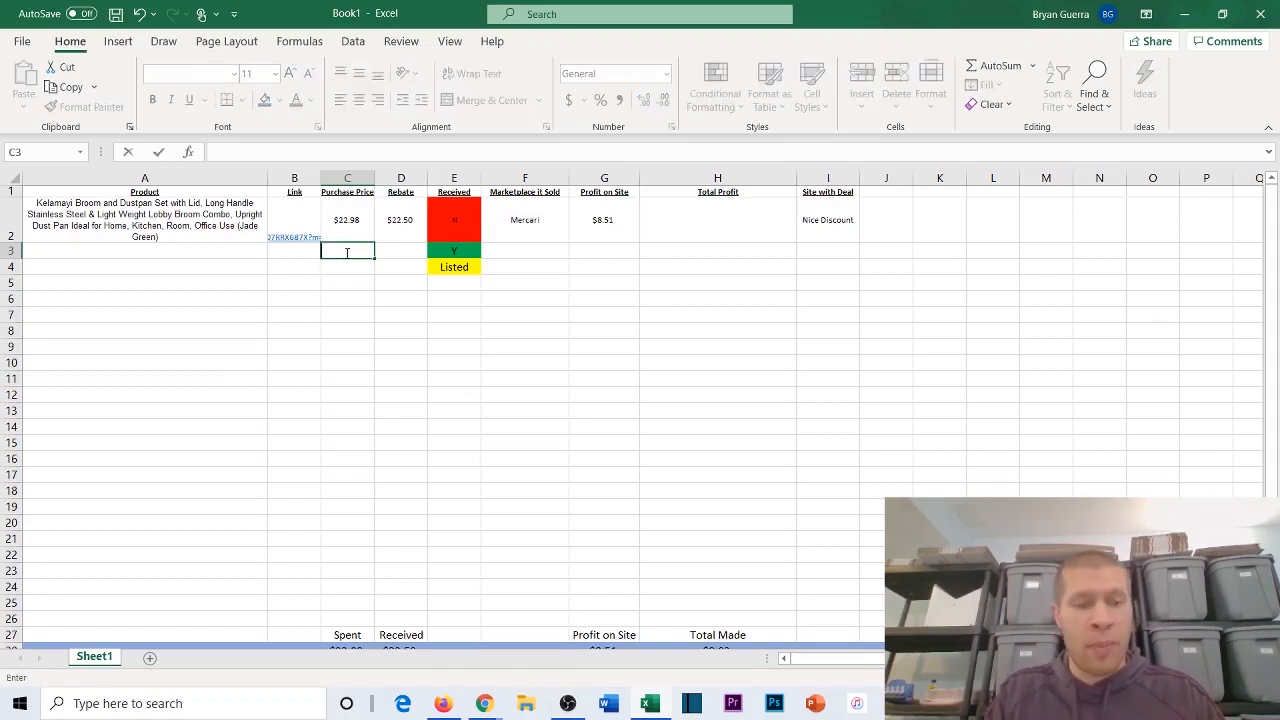
{"action": "type", "text": "$25"}
{"action": "key", "text": "Return"}
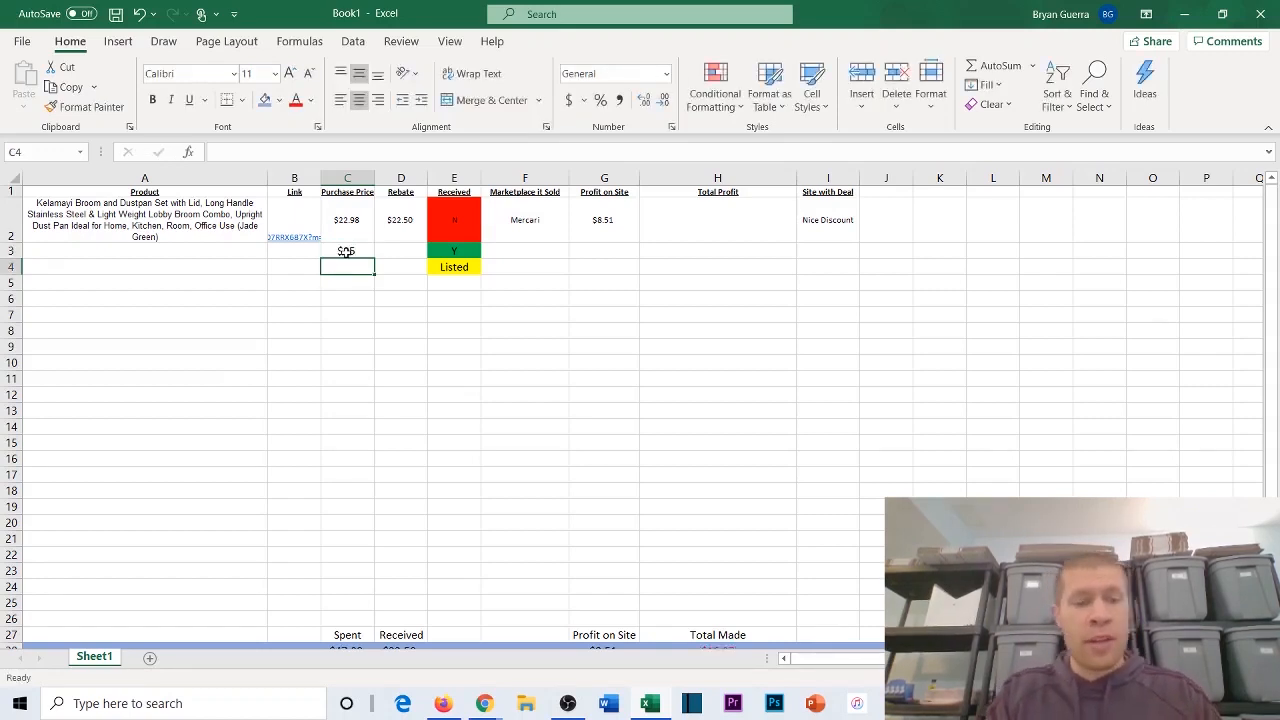
{"action": "type", "text": "$40"}
{"action": "key", "text": "Return"}
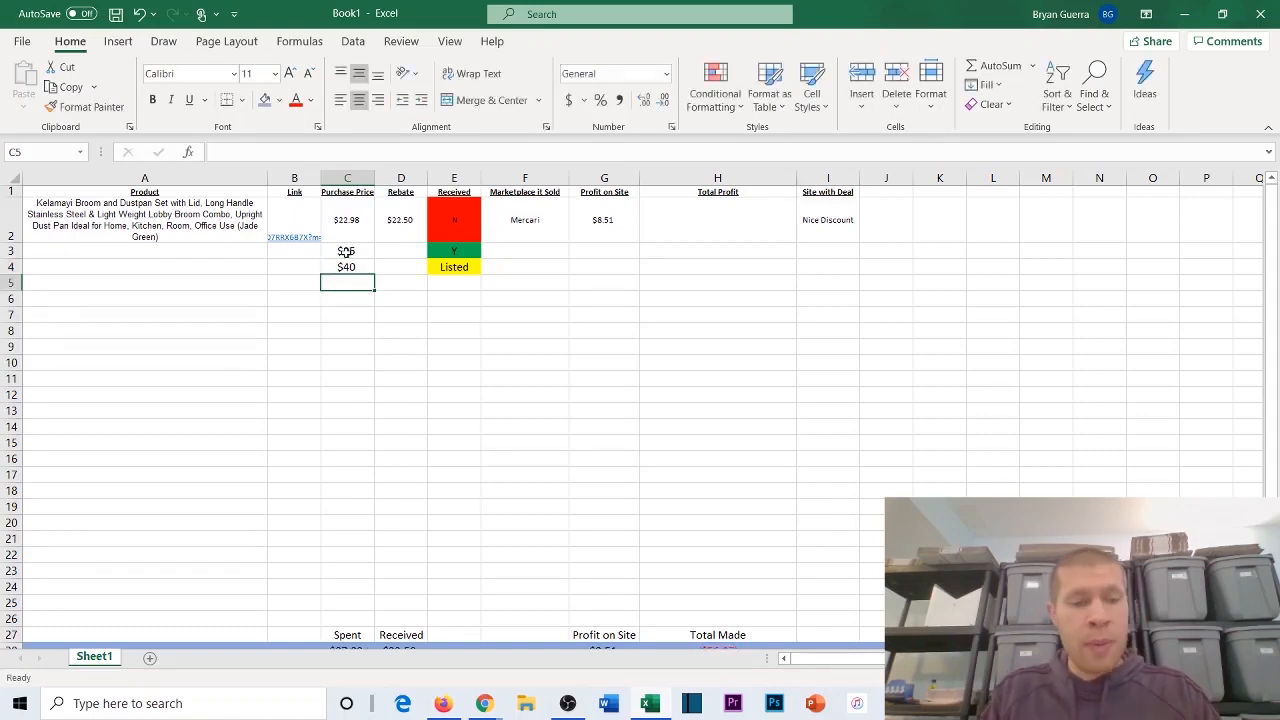
{"action": "type", "text": "$12"}
{"action": "key", "text": "Return"}
{"action": "type", "text": "$11"}
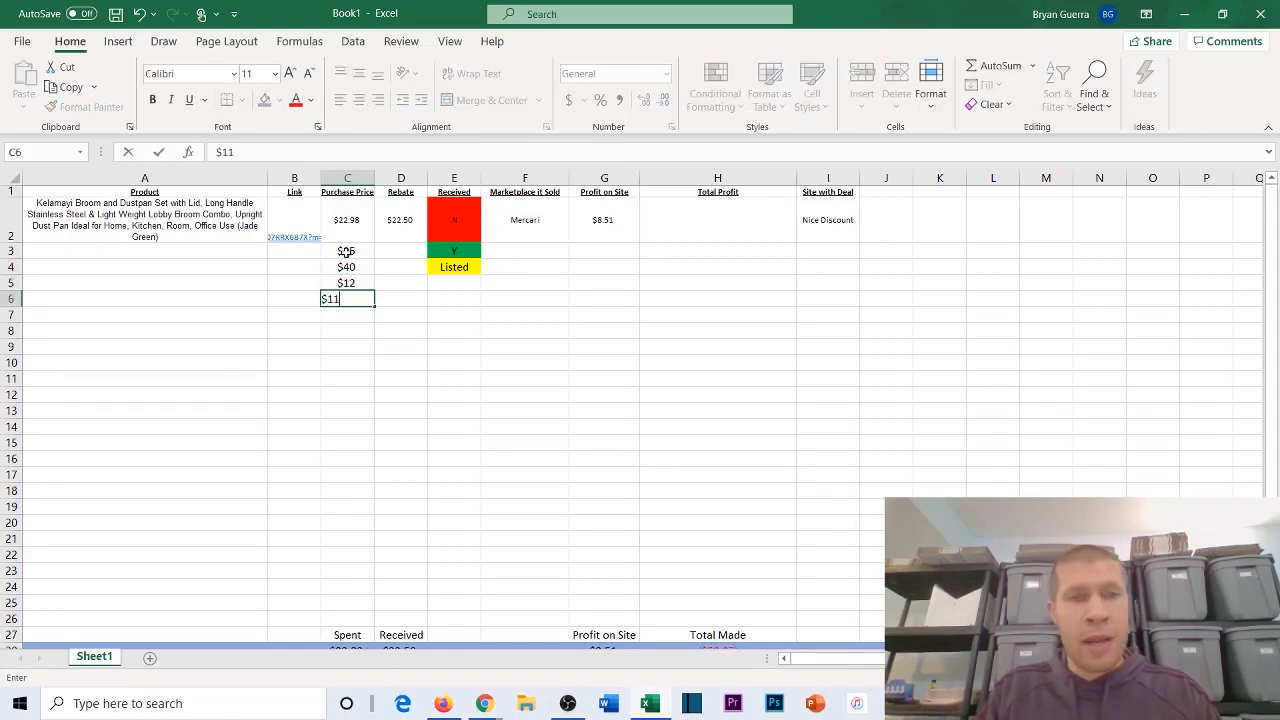
{"action": "key", "text": "Return"}
Step: Add purchase prices of $50, $28 and $22 in cells C7 to C9
{"action": "type", "text": "$5"}
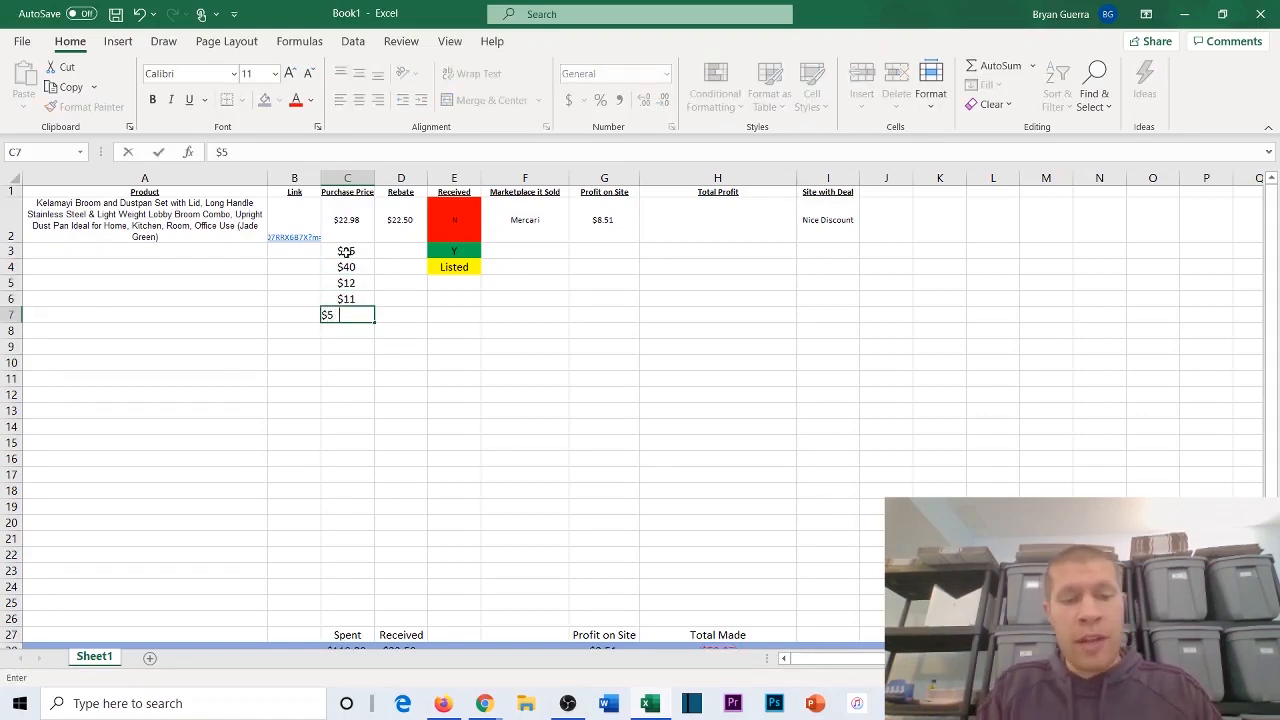
{"action": "type", "text": "0"}
{"action": "key", "text": "Return"}
{"action": "type", "text": "$2"}
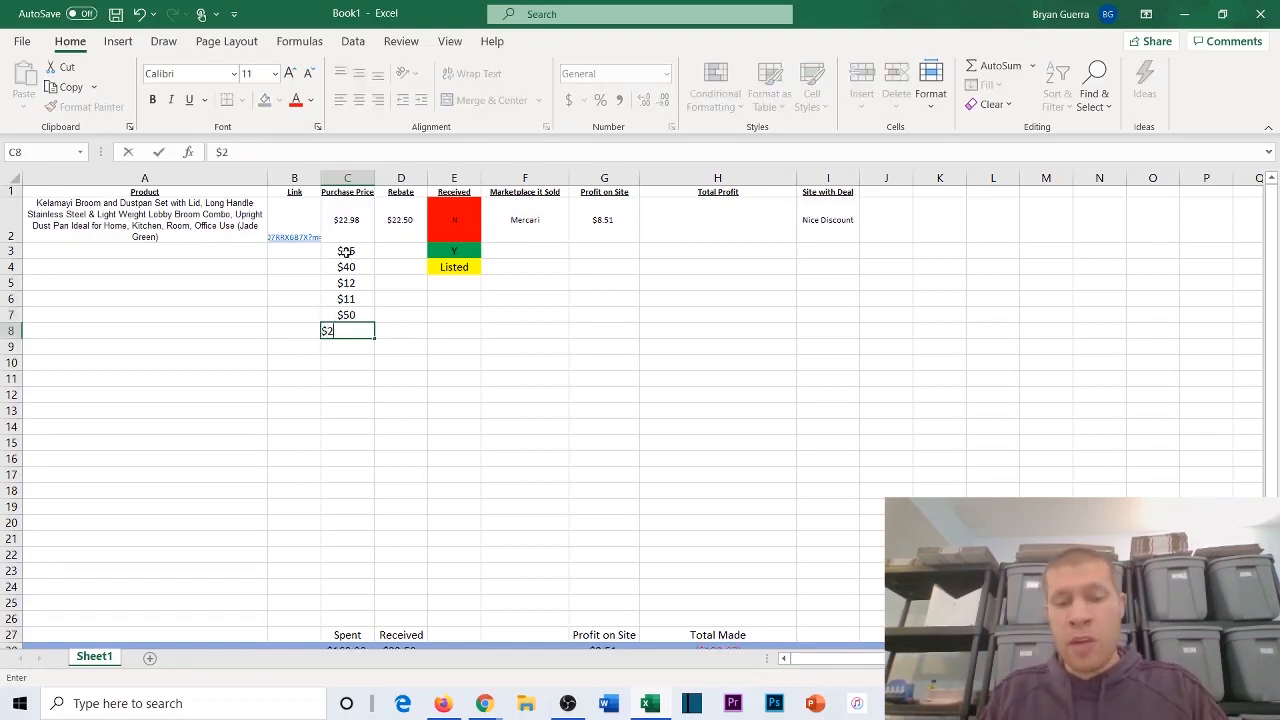
{"action": "type", "text": "8"}
{"action": "key", "text": "Return"}
{"action": "type", "text": "$22"}
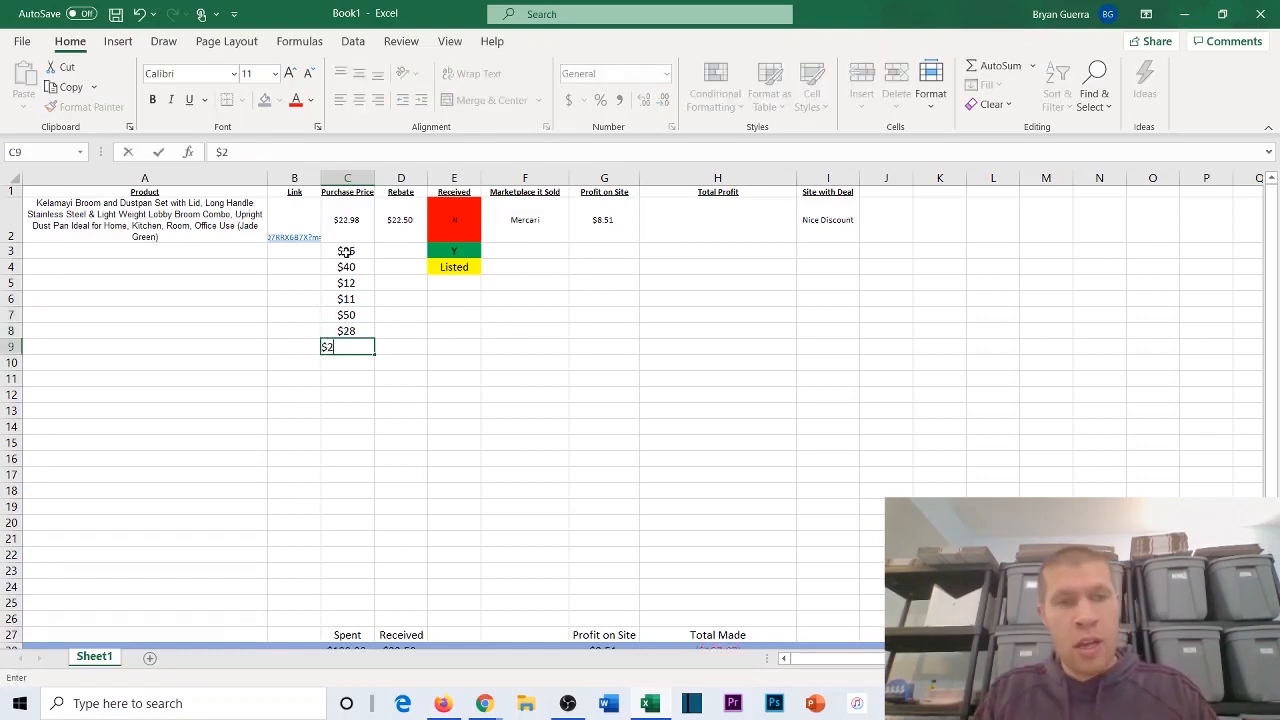
{"action": "key", "text": "ctrl+Return"}
Step: Continue the purchase prices with $105, $16, $11, $10 and $30 in cells C10 to C14
{"action": "left_click", "coordinate": [336, 362]}
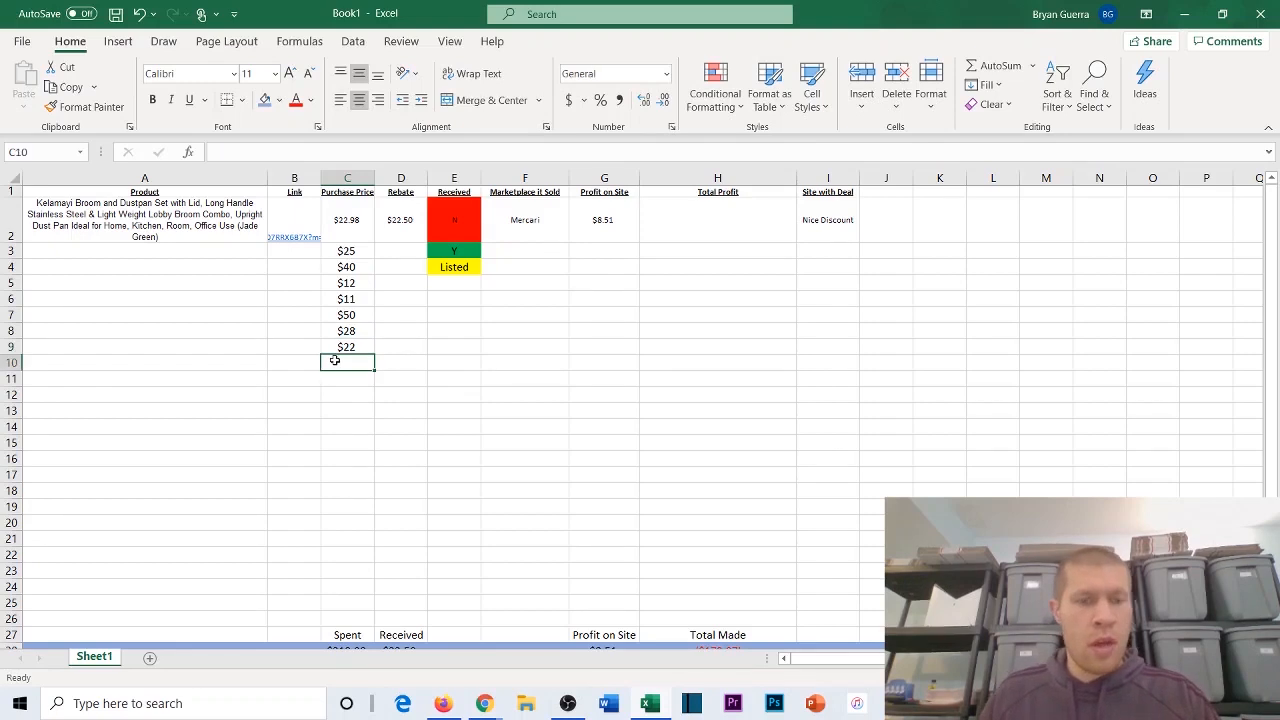
{"action": "type", "text": "$105"}
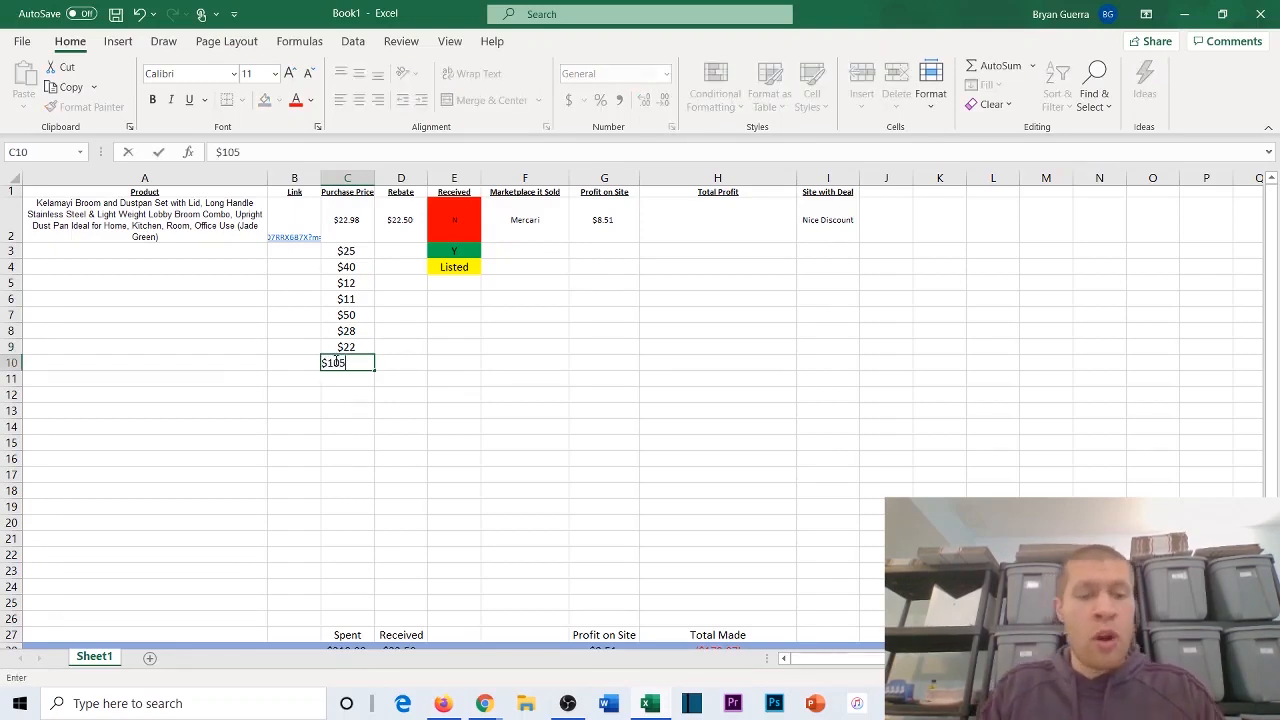
{"action": "key", "text": "Return"}
{"action": "type", "text": "$1"}
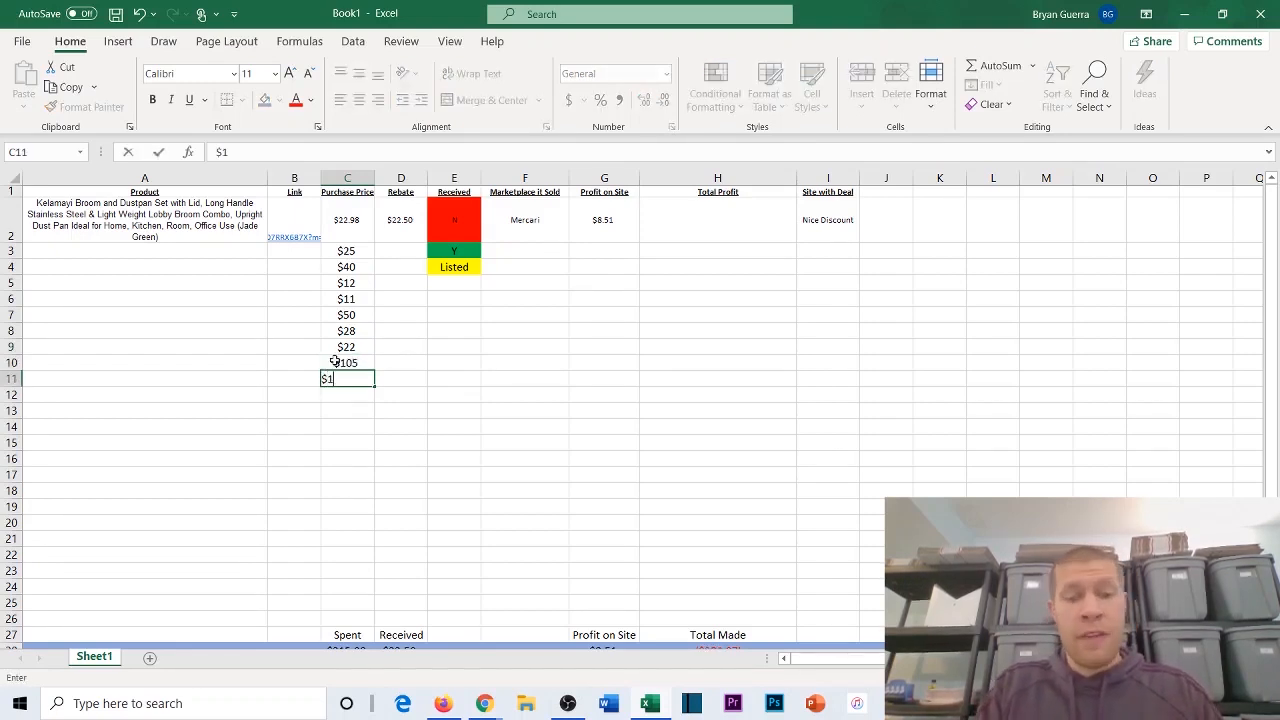
{"action": "type", "text": "6"}
{"action": "key", "text": "Return"}
{"action": "type", "text": "$11"}
{"action": "key", "text": "Return"}
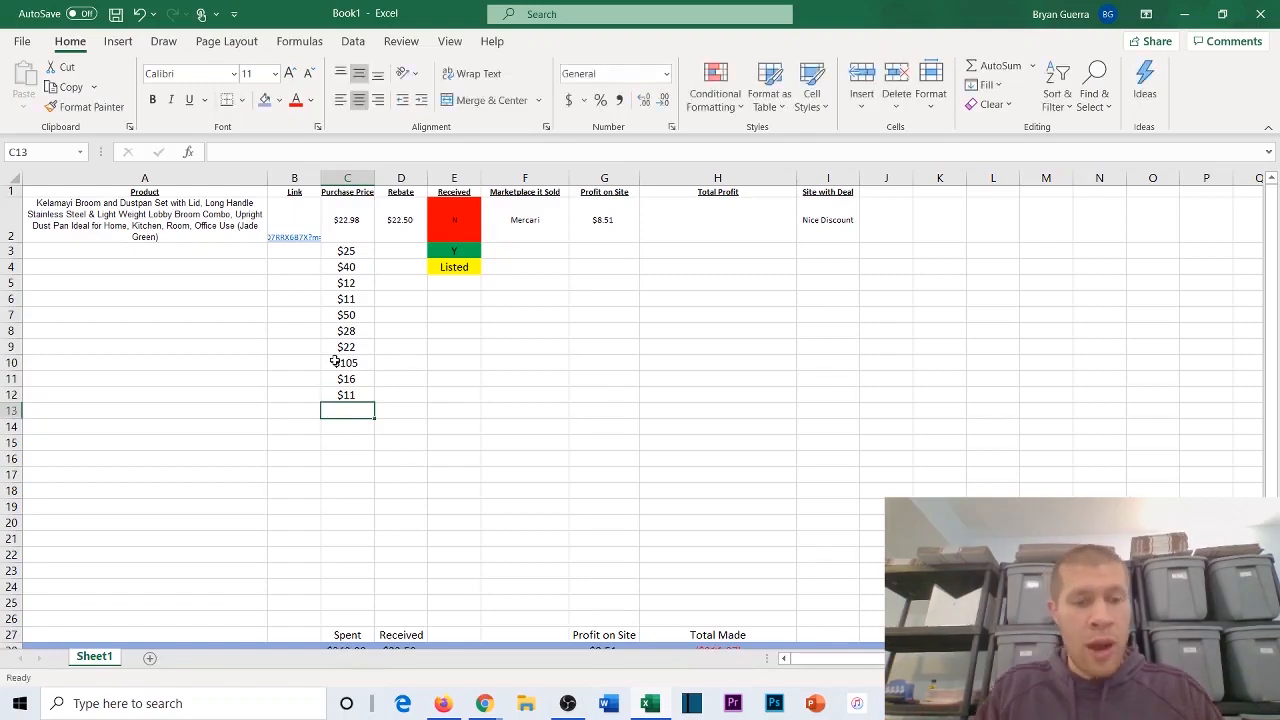
{"action": "type", "text": "$10"}
{"action": "key", "text": "Return"}
{"action": "type", "text": "$30"}
{"action": "left_click_drag", "start_coordinate": [396, 347], "coordinate": [396, 356]}
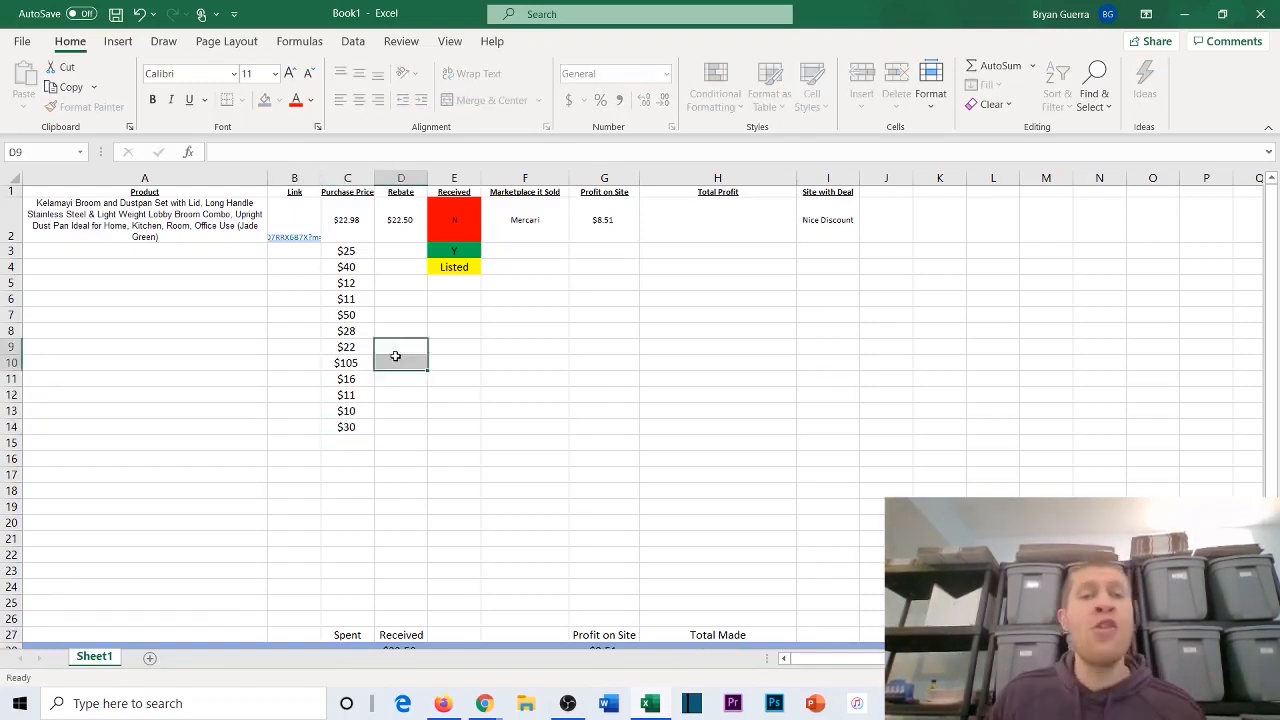
Step: Enter rebates of $12 in D5 and $27.20 in D8
{"action": "left_click", "coordinate": [397, 315]}
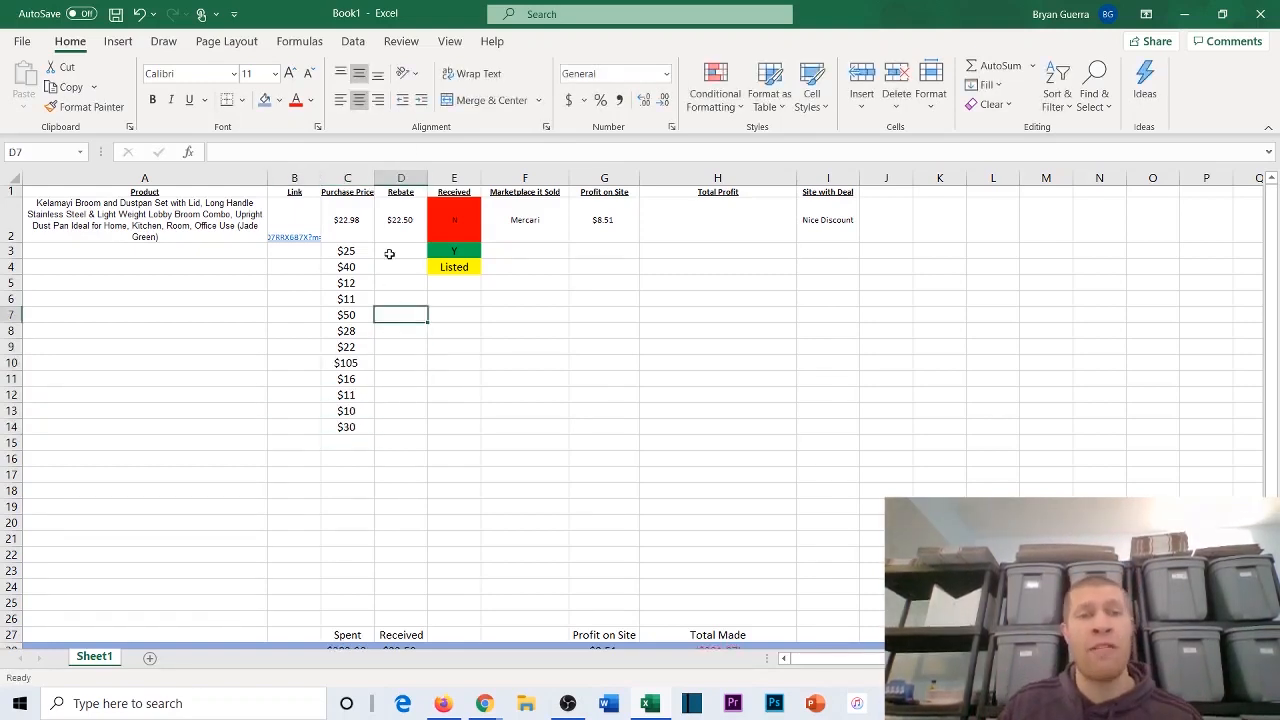
{"action": "left_click", "coordinate": [388, 283]}
{"action": "type", "text": "$"}
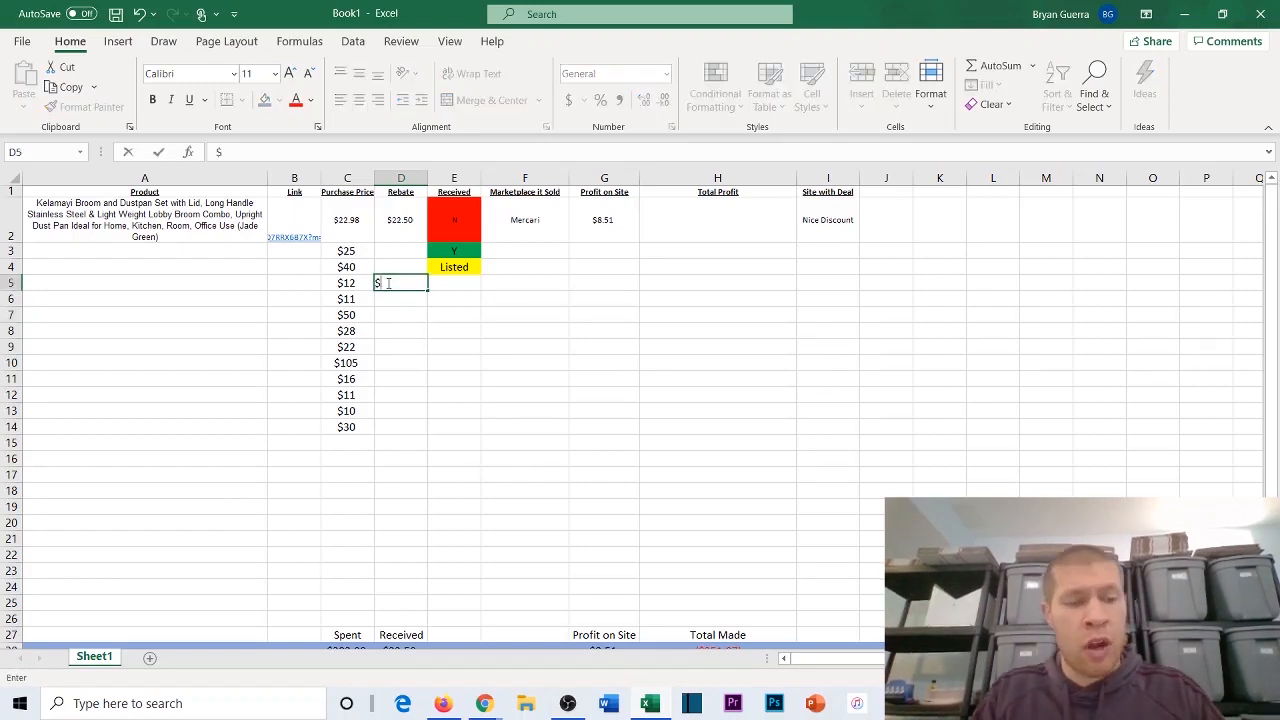
{"action": "type", "text": "11"}
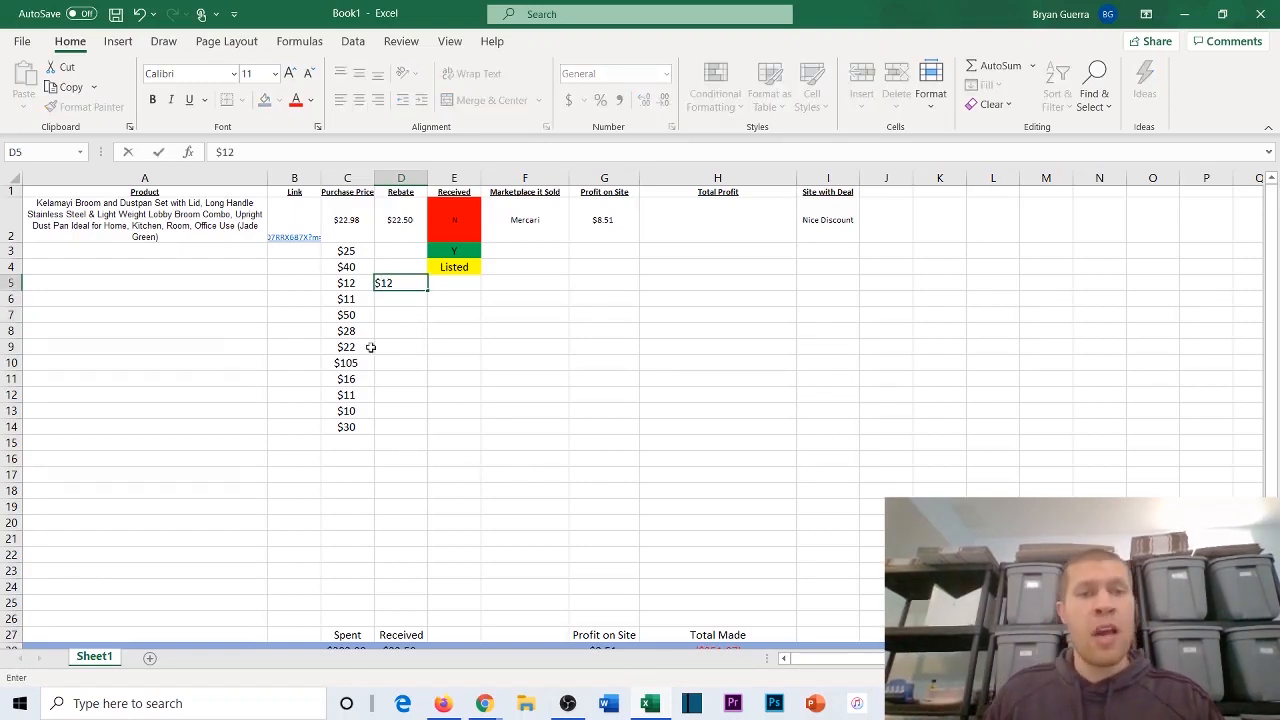
{"action": "left_click", "coordinate": [389, 330]}
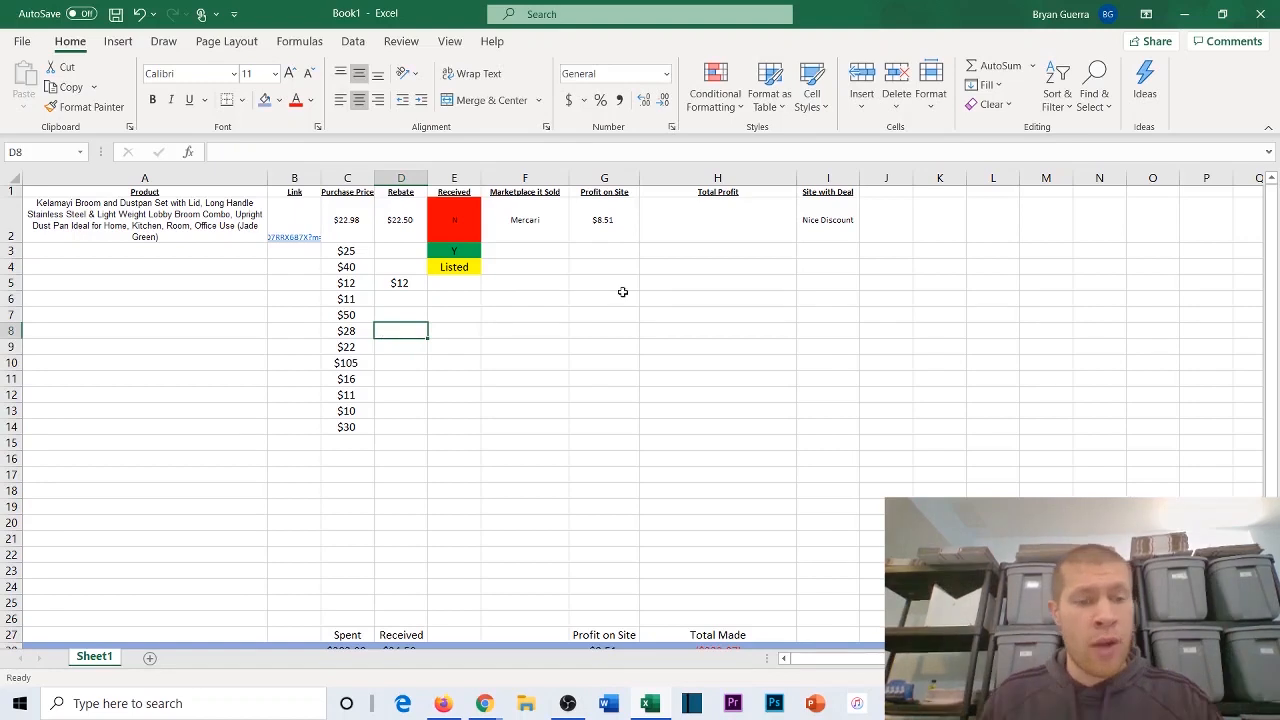
{"action": "type", "text": "$27."}
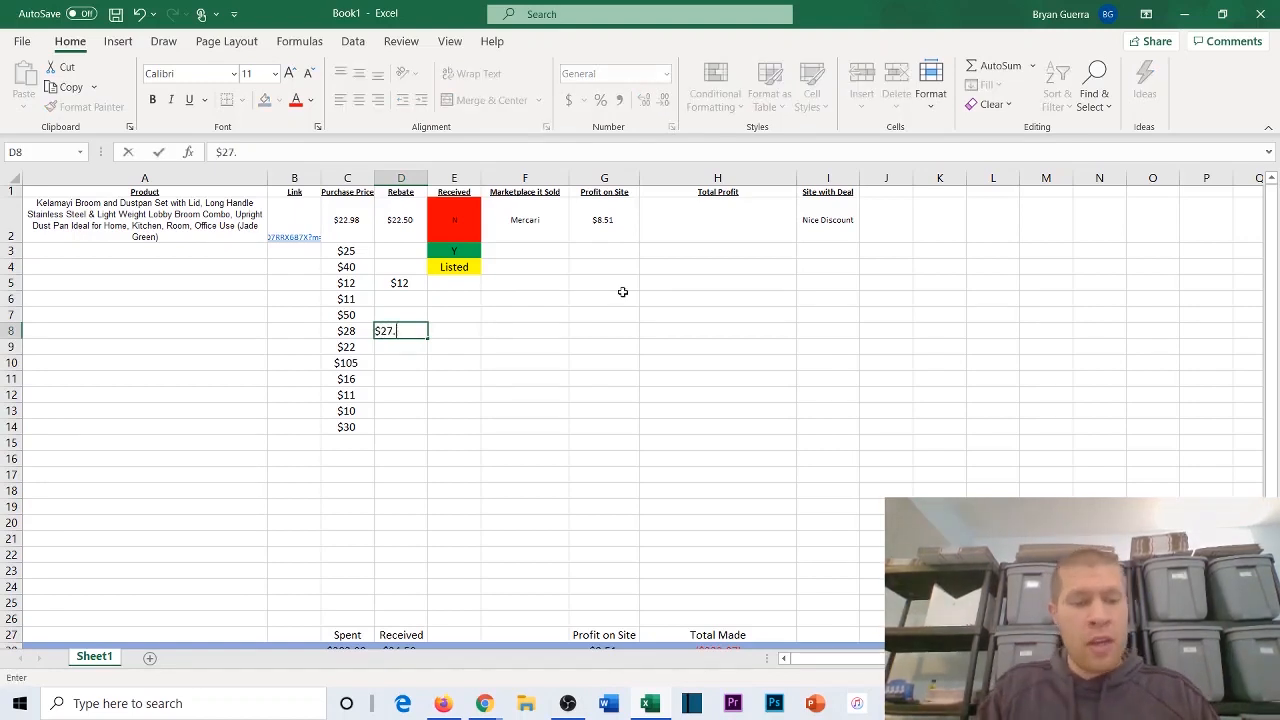
{"action": "type", "text": "20"}
{"action": "left_click", "coordinate": [422, 315]}
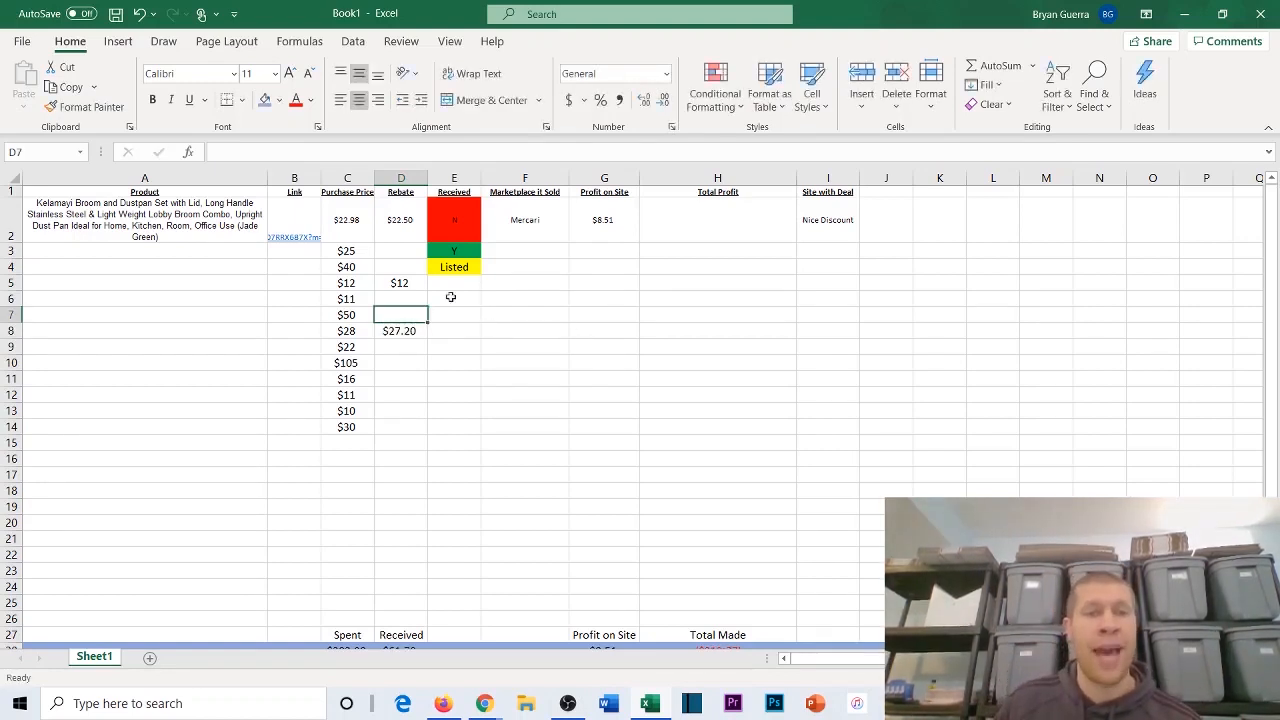
Step: Review the purchase prices in column C against the Spent, Received and Total Made values in row 28
{"action": "scroll", "coordinate": [451, 297], "scroll_direction": "down", "scroll_amount": 1}
{"action": "scroll", "coordinate": [387, 359], "scroll_direction": "up", "scroll_amount": 1}
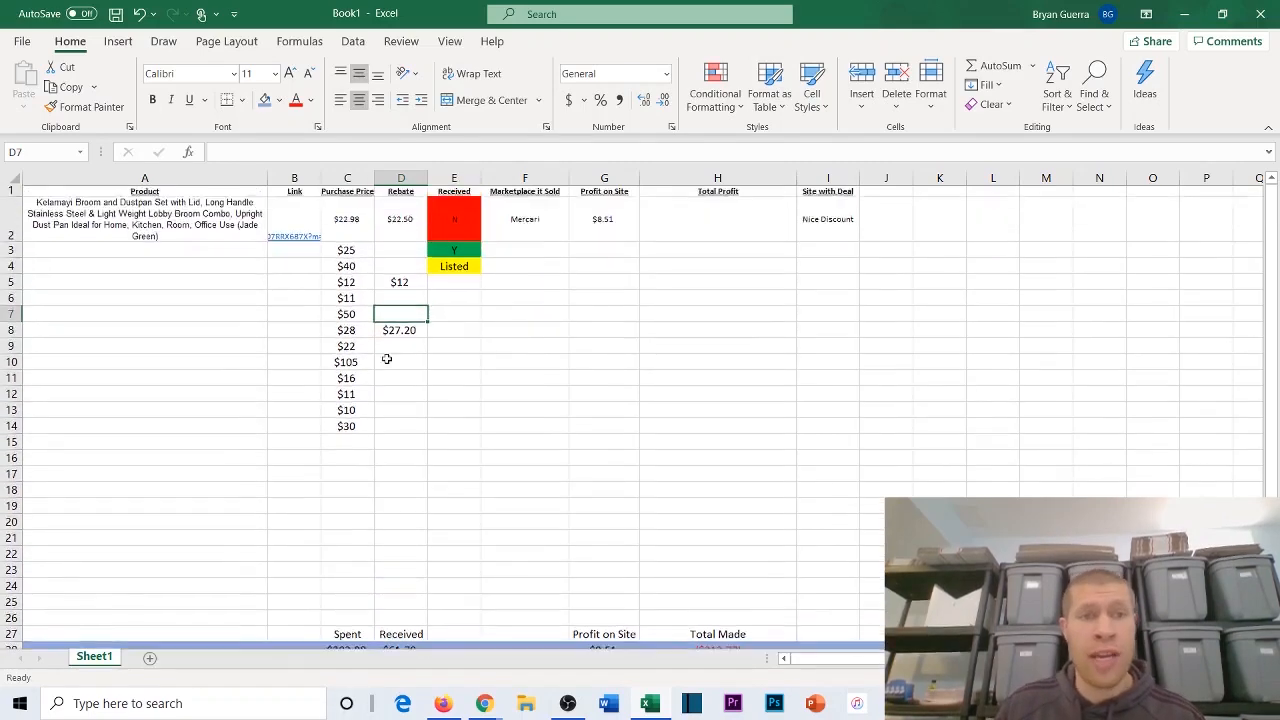
{"action": "left_click_drag", "start_coordinate": [345, 251], "coordinate": [346, 412]}
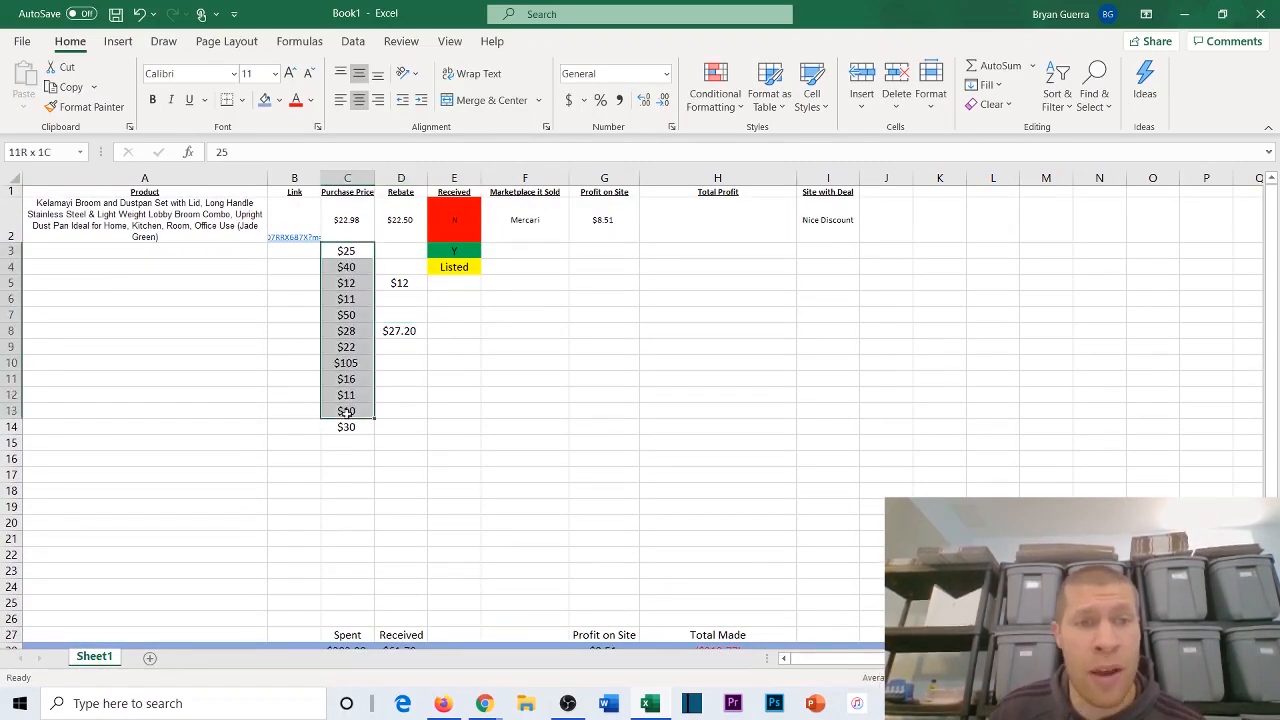
{"action": "left_click", "coordinate": [400, 410]}
{"action": "scroll", "coordinate": [623, 511], "scroll_direction": "down", "scroll_amount": 1}
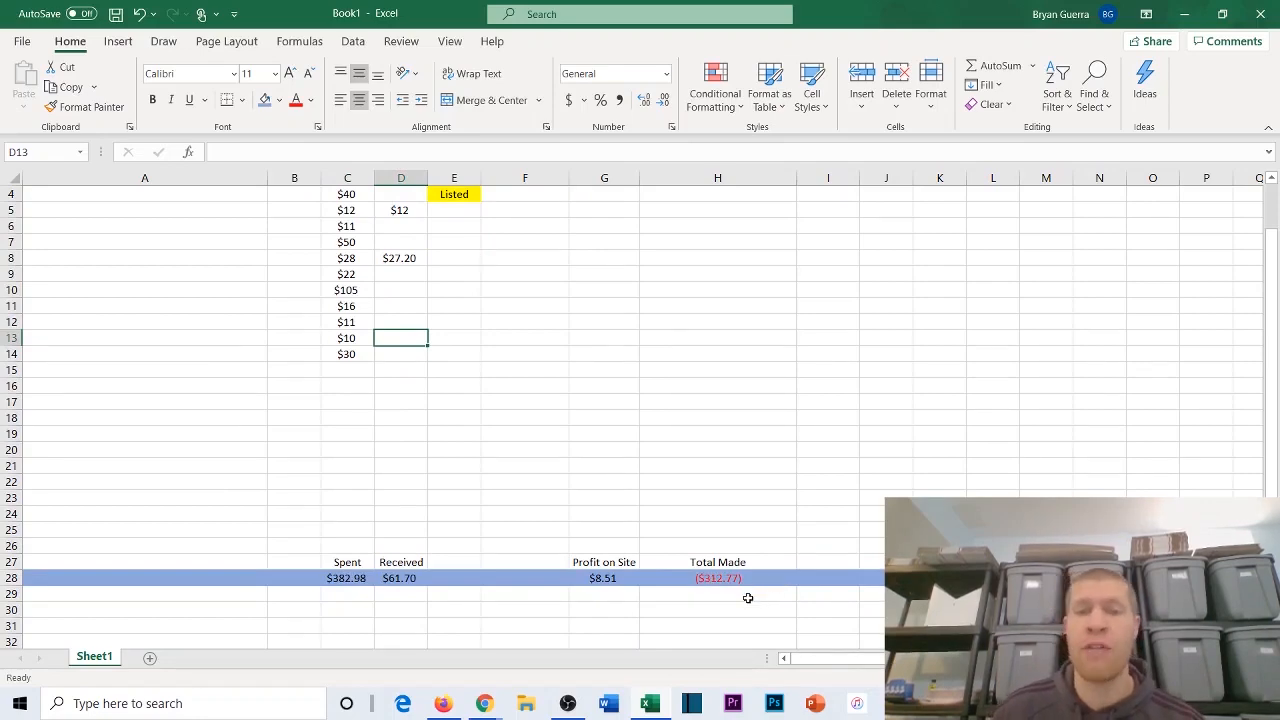
{"action": "left_click", "coordinate": [748, 598]}
{"action": "left_click", "coordinate": [737, 484]}
{"action": "scroll", "coordinate": [737, 440], "scroll_direction": "up", "scroll_amount": 1}
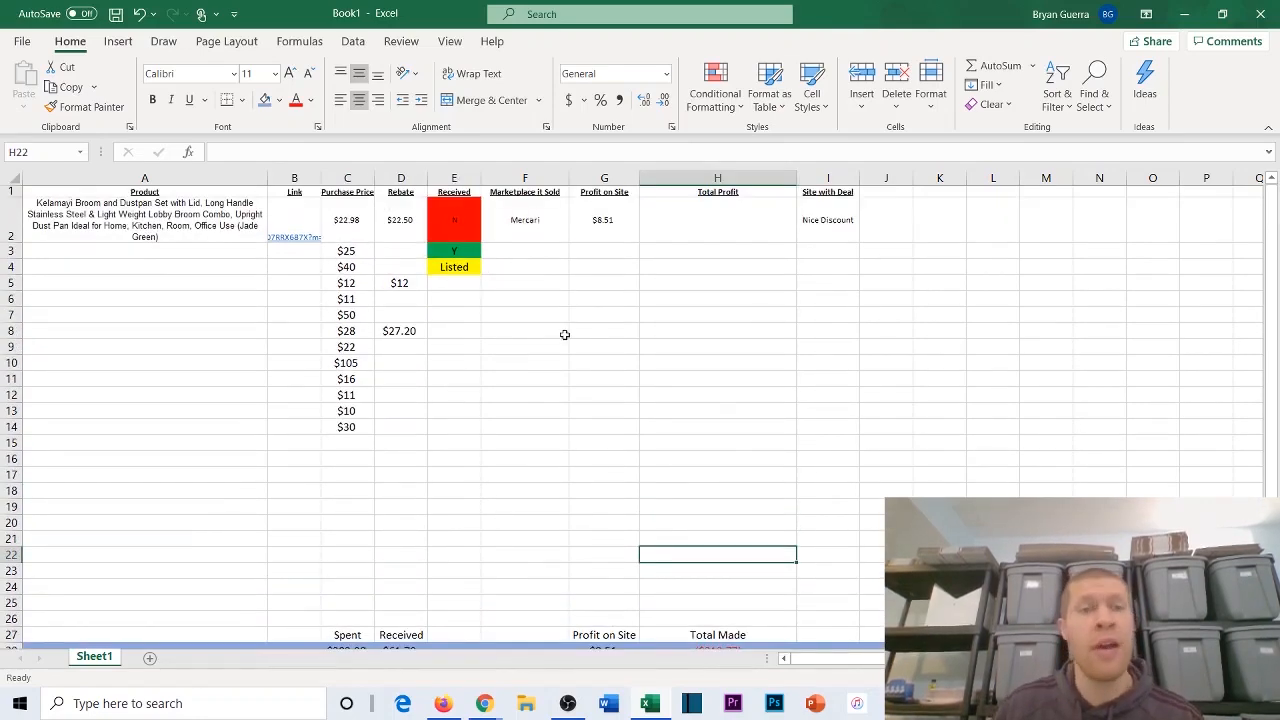
Step: Fill in row 5 with a dollar sign in H5, Poshmark as the marketplace in F5 and Testzon as the deal site in I5
{"action": "left_click", "coordinate": [677, 281]}
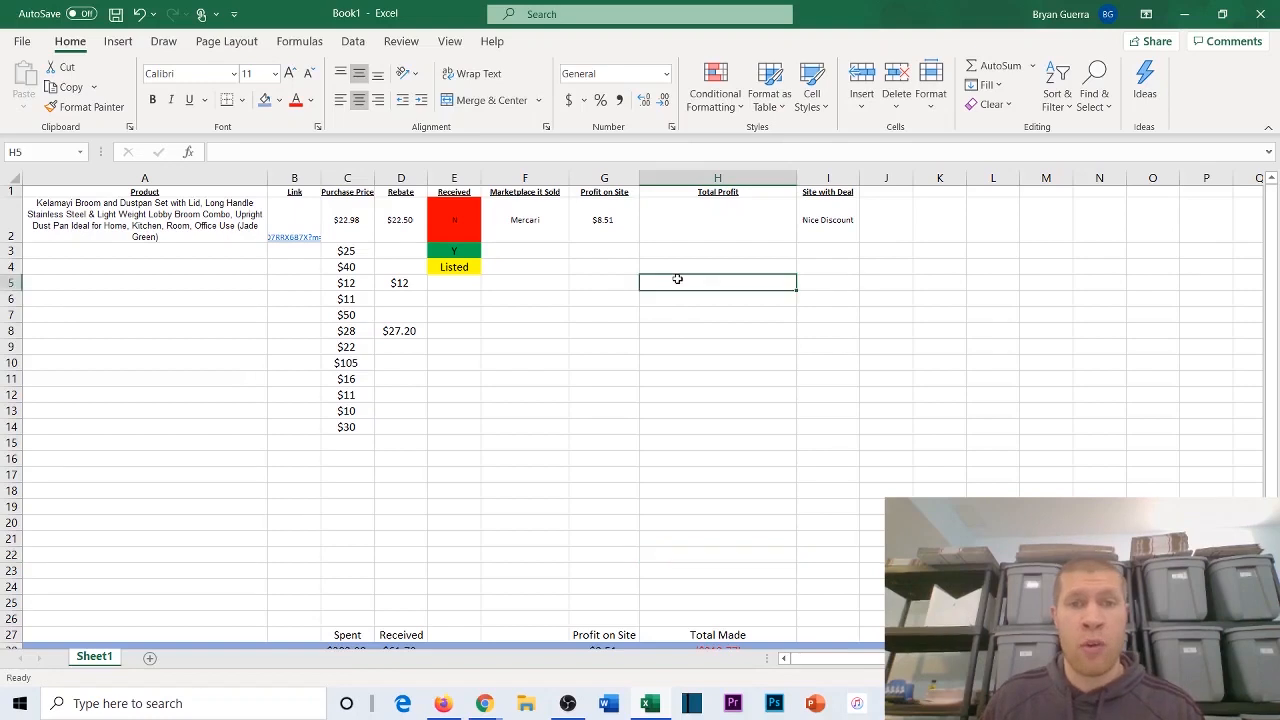
{"action": "type", "text": "$"}
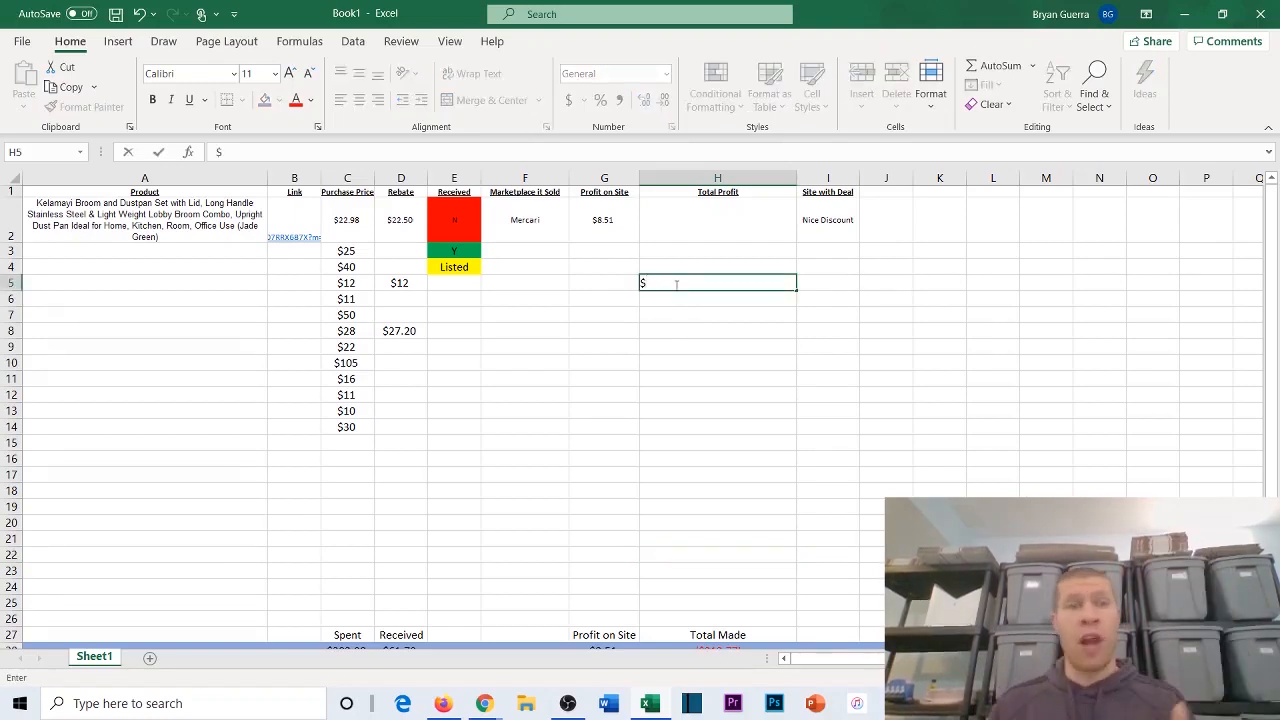
{"action": "left_click", "coordinate": [556, 283]}
{"action": "type", "text": "Posha"}
{"action": "key", "text": "BackSpace"}
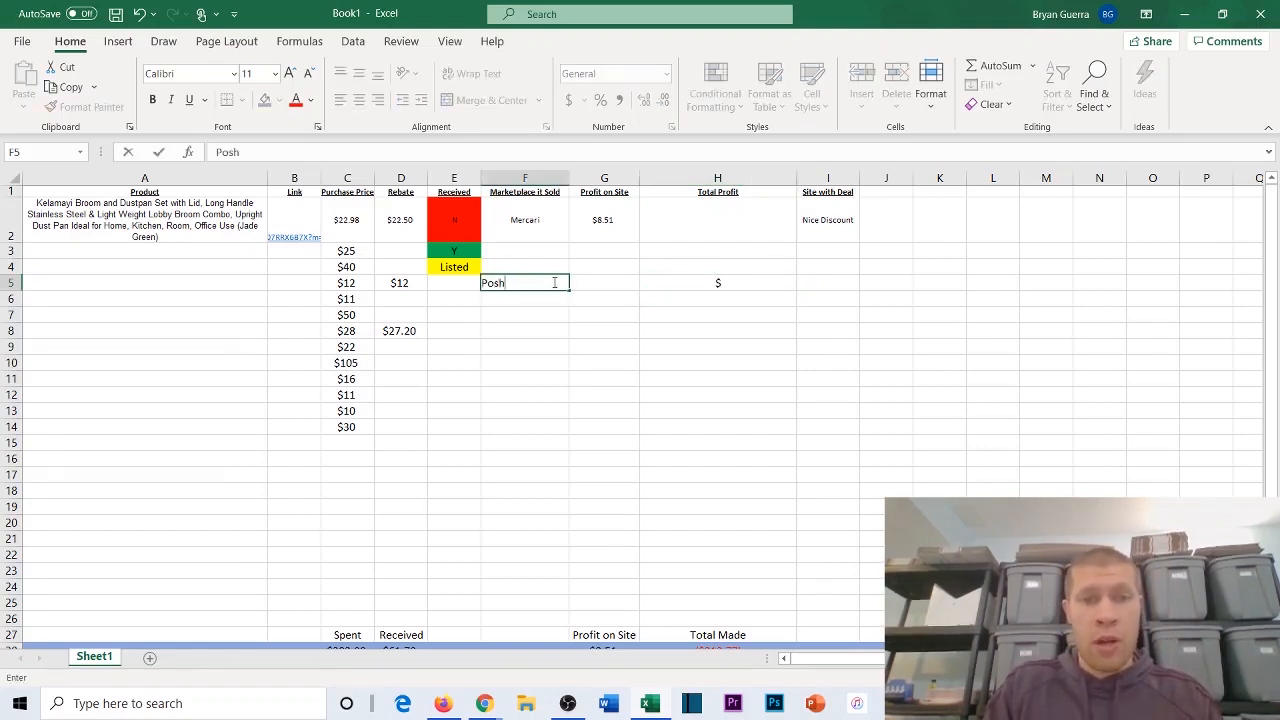
{"action": "type", "text": "mark"}
{"action": "left_click", "coordinate": [816, 283]}
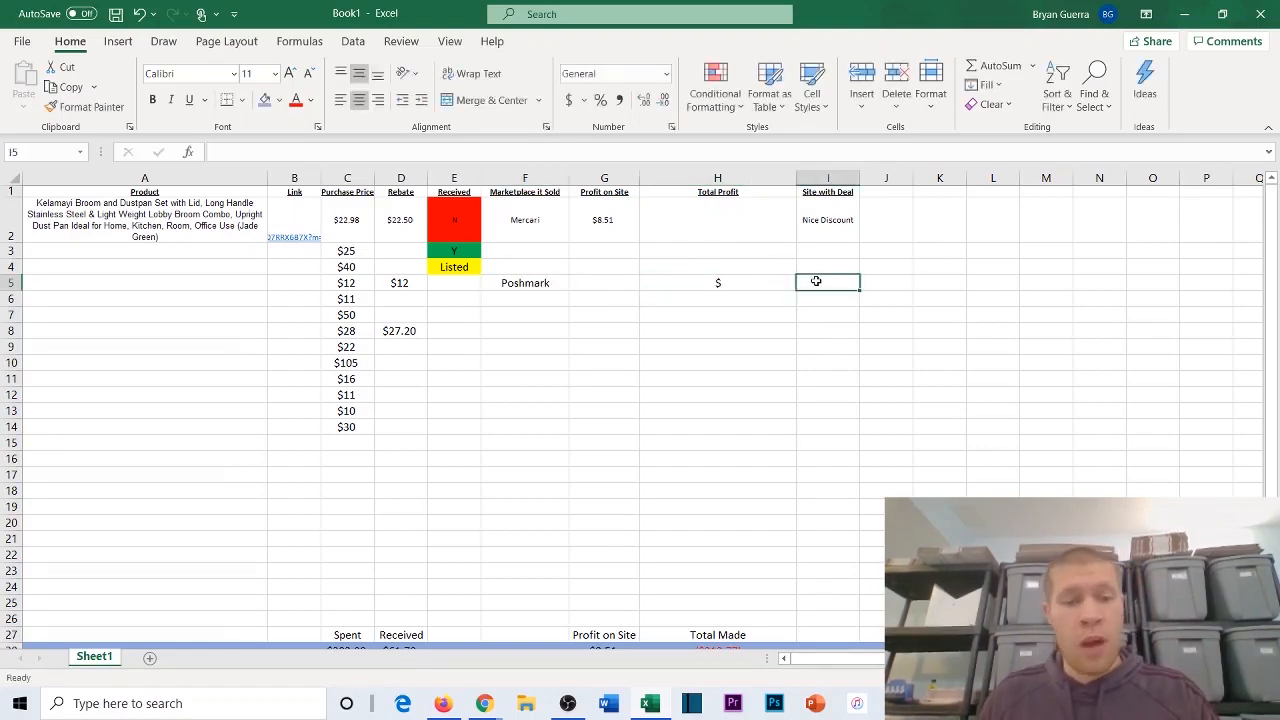
{"action": "type", "text": "Testzon"}
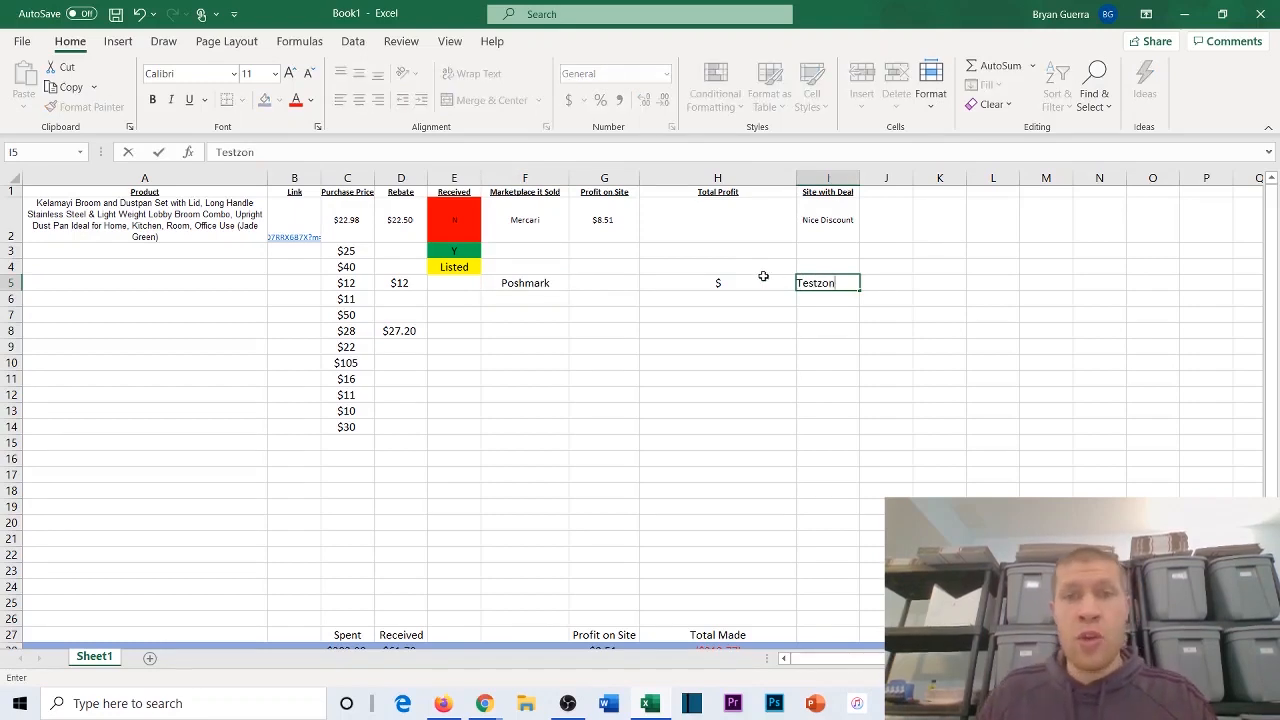
Step: Set the Total Profit in H5 to $11
{"action": "left_click", "coordinate": [752, 282]}
{"action": "double_click", "coordinate": [751, 282]}
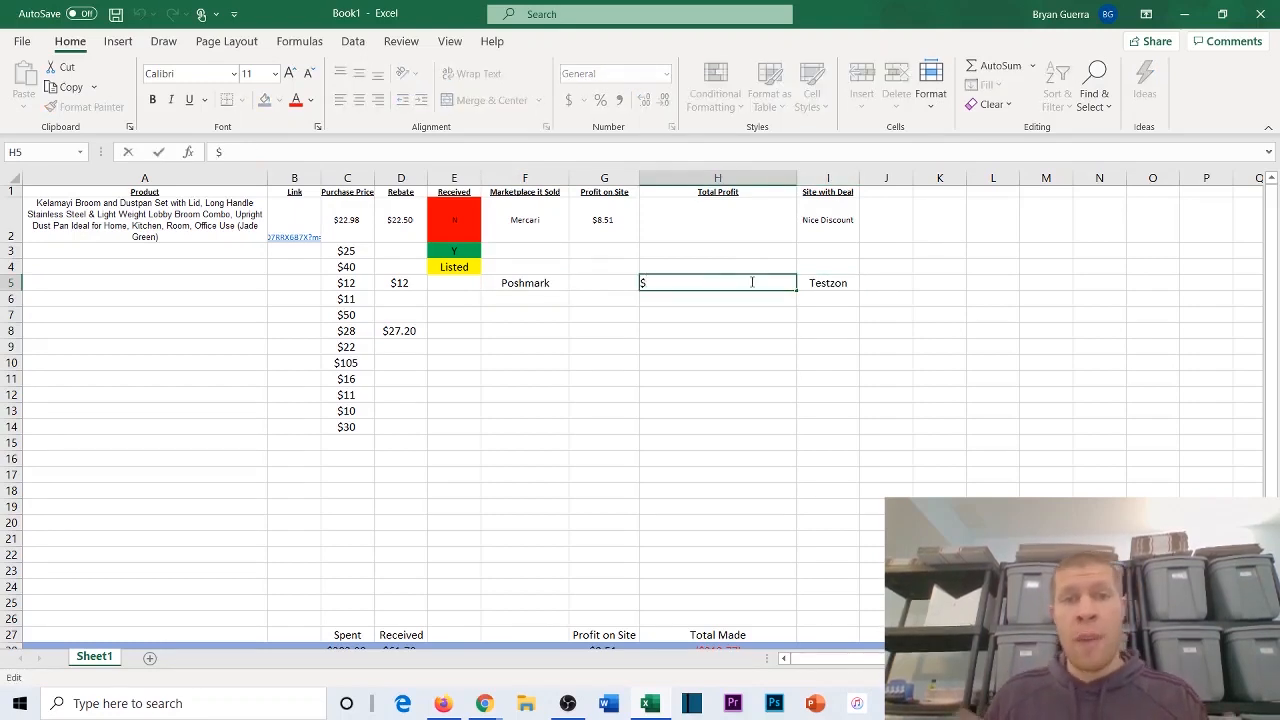
{"action": "type", "text": "$11"}
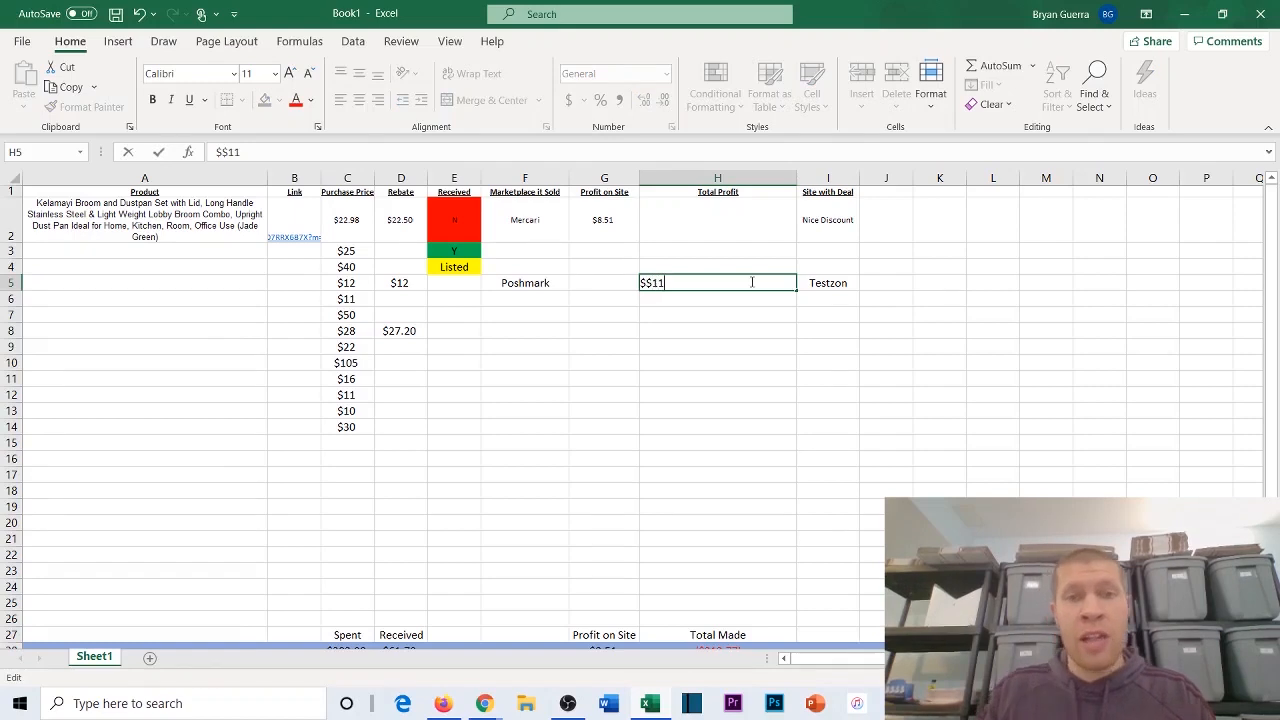
{"action": "key", "text": "BackSpace"}
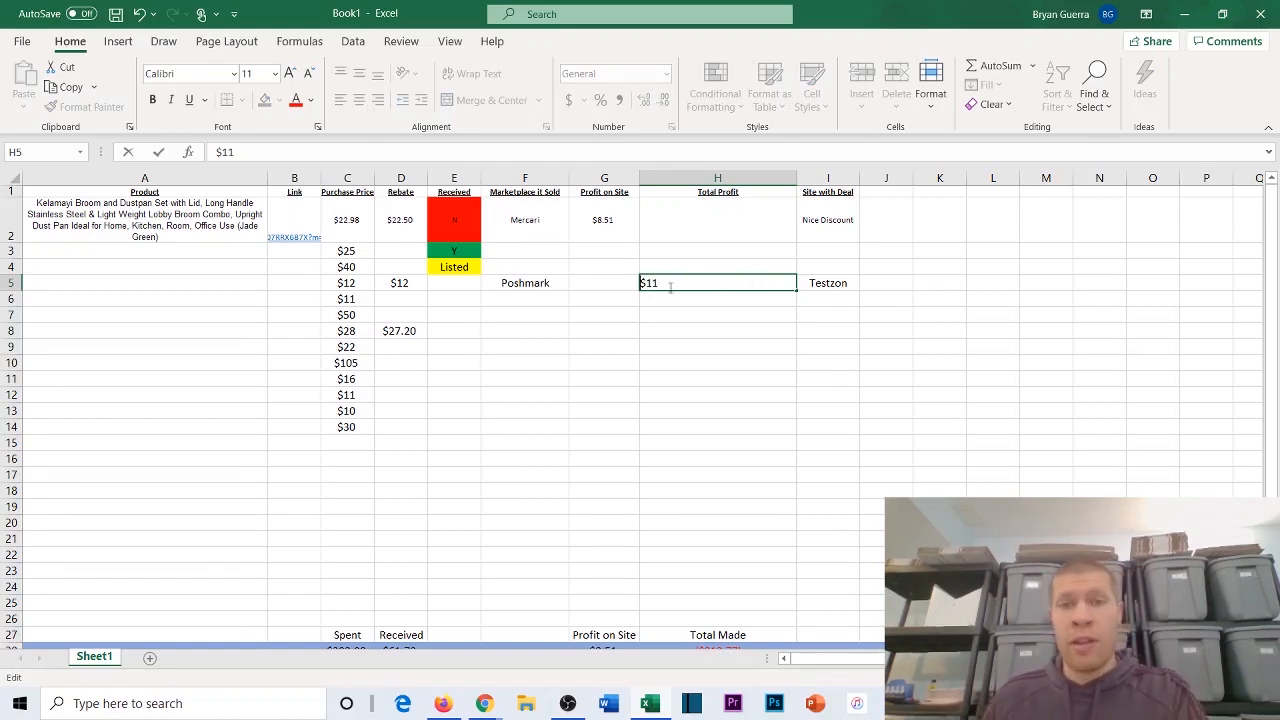
{"action": "key", "text": "Return"}
Step: Enter $16 as the Profit on Site in G5 and check the row 28 totals
{"action": "left_click", "coordinate": [599, 280]}
{"action": "scroll", "coordinate": [603, 294], "scroll_direction": "down", "scroll_amount": 2}
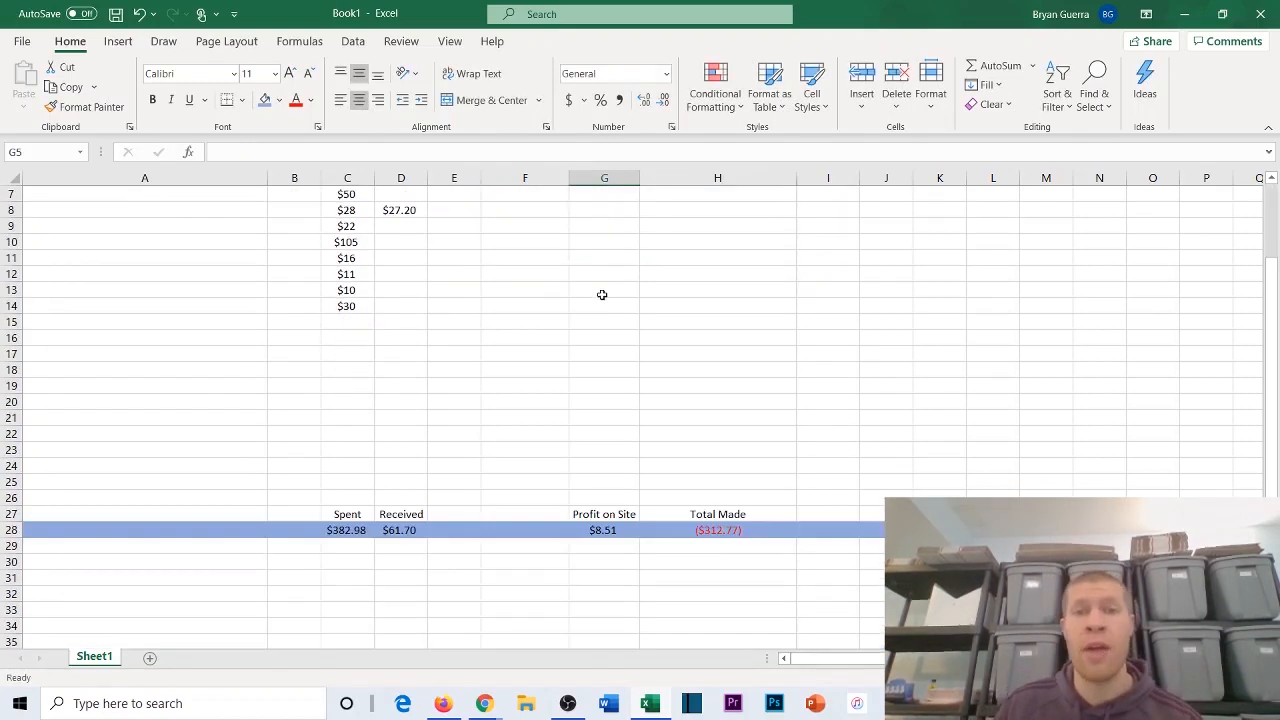
{"action": "type", "text": "$16"}
{"action": "key", "text": "Return"}
{"action": "left_click", "coordinate": [587, 283]}
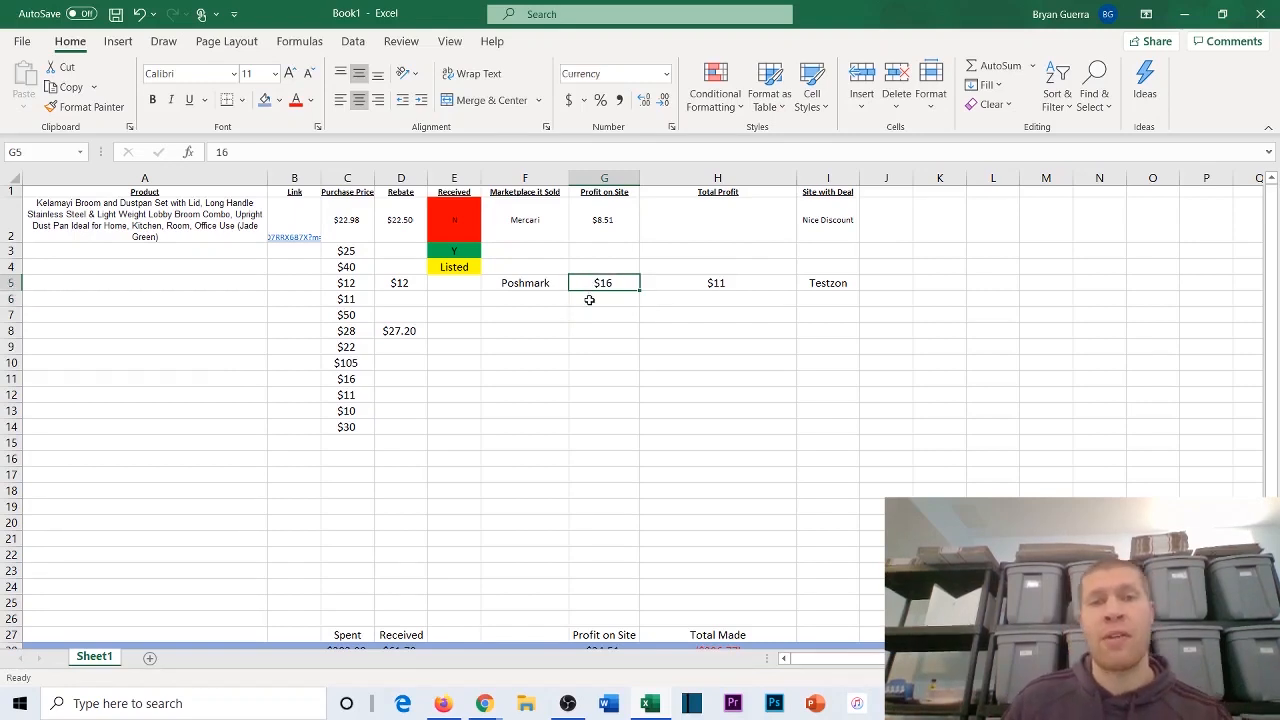
{"action": "left_click", "coordinate": [586, 301]}
{"action": "scroll", "coordinate": [652, 330], "scroll_direction": "down", "scroll_amount": 3}
{"action": "scroll", "coordinate": [650, 346], "scroll_direction": "up", "scroll_amount": 2}
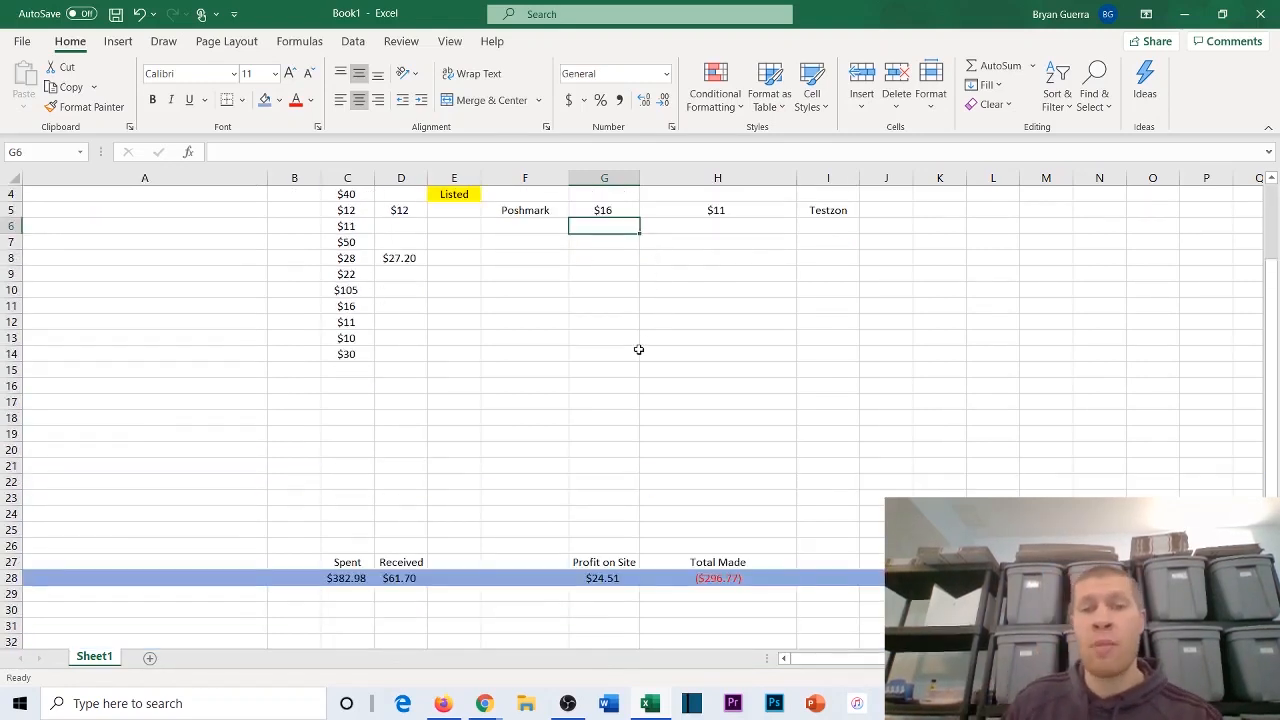
{"action": "left_click", "coordinate": [605, 260]}
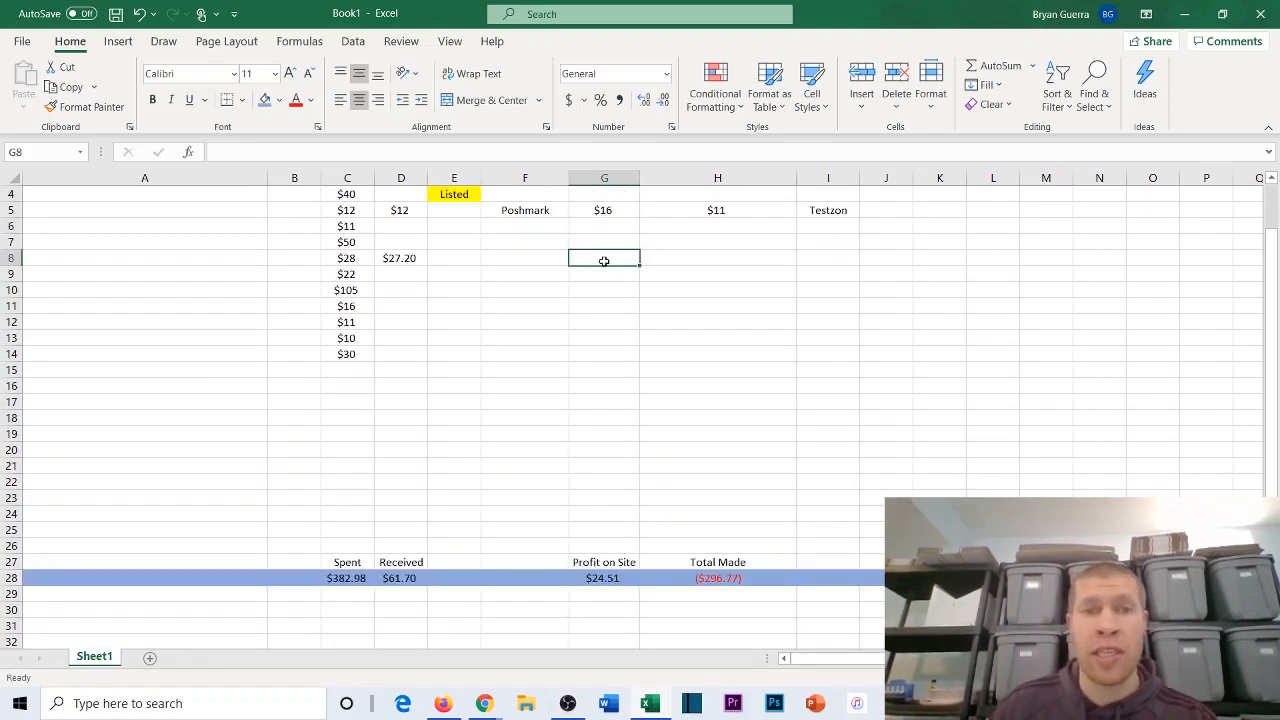
Step: Enter $20 as the Profit on Site in G8 and $15 as the Total Profit in H8, then check the row 28 totals
{"action": "type", "text": "$20"}
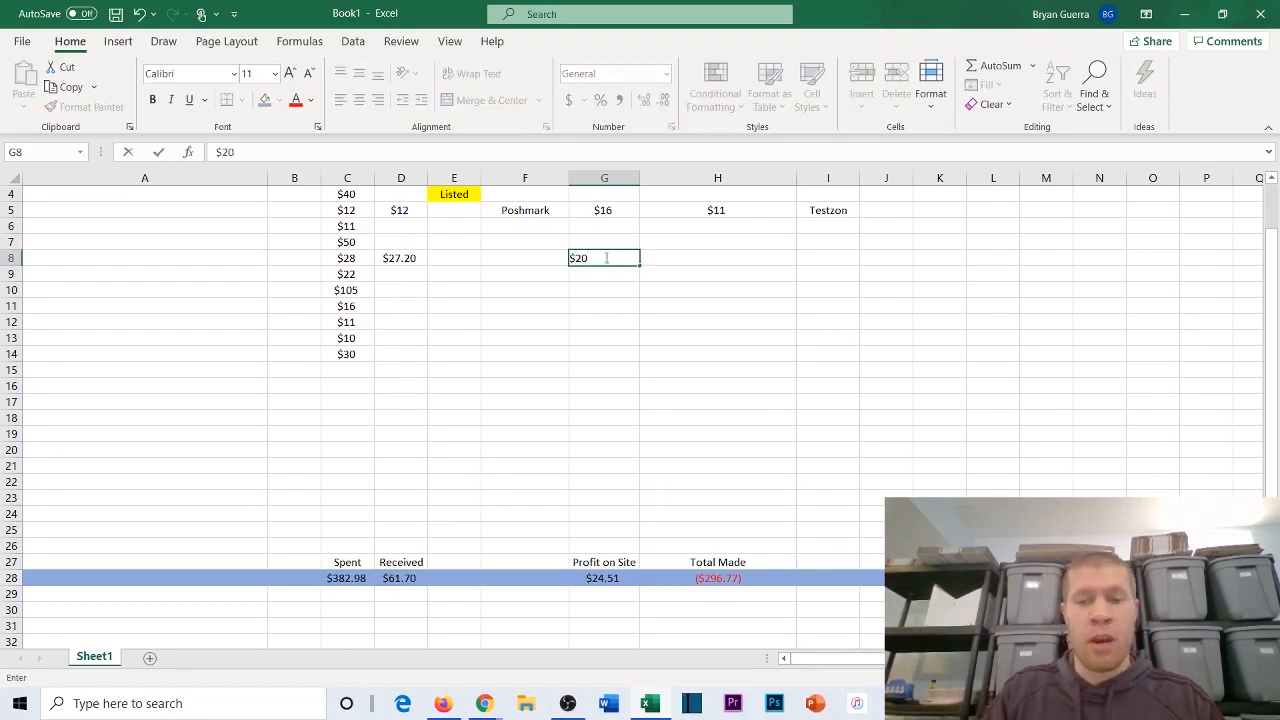
{"action": "key", "text": "Tab"}
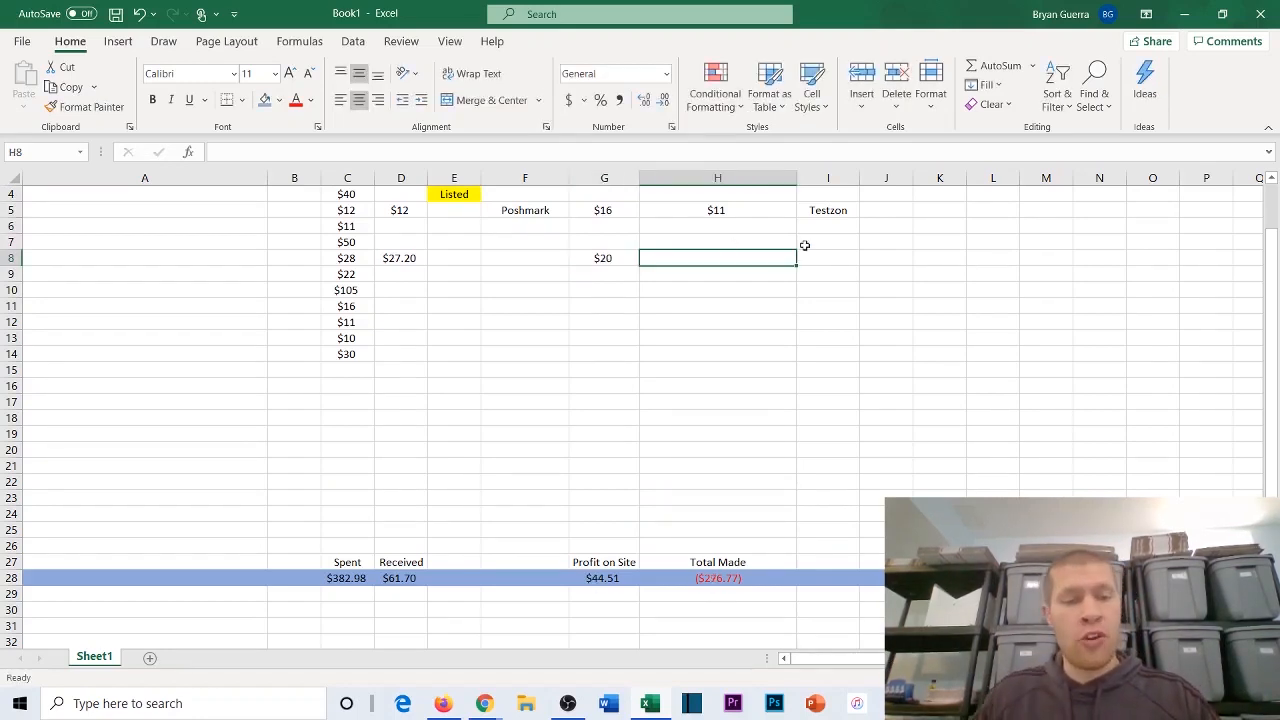
{"action": "type", "text": "$15"}
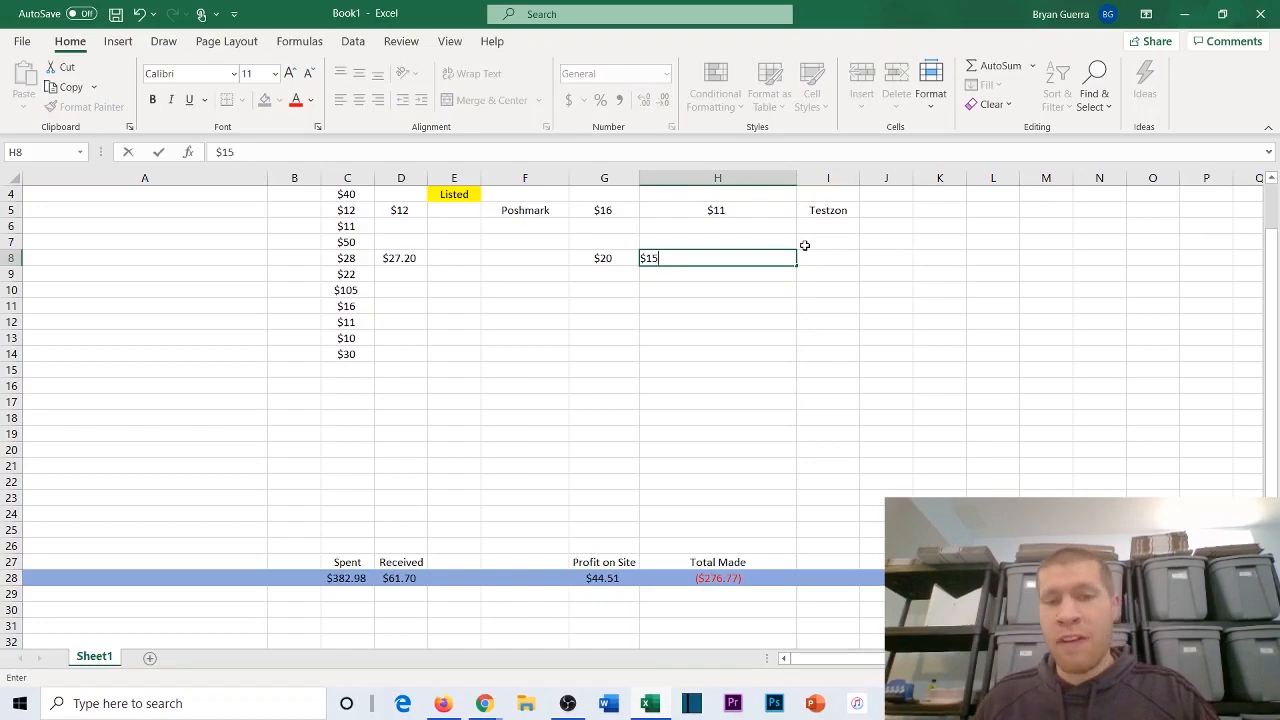
{"action": "left_click", "coordinate": [748, 300]}
{"action": "scroll", "coordinate": [568, 372], "scroll_direction": "up", "scroll_amount": 1}
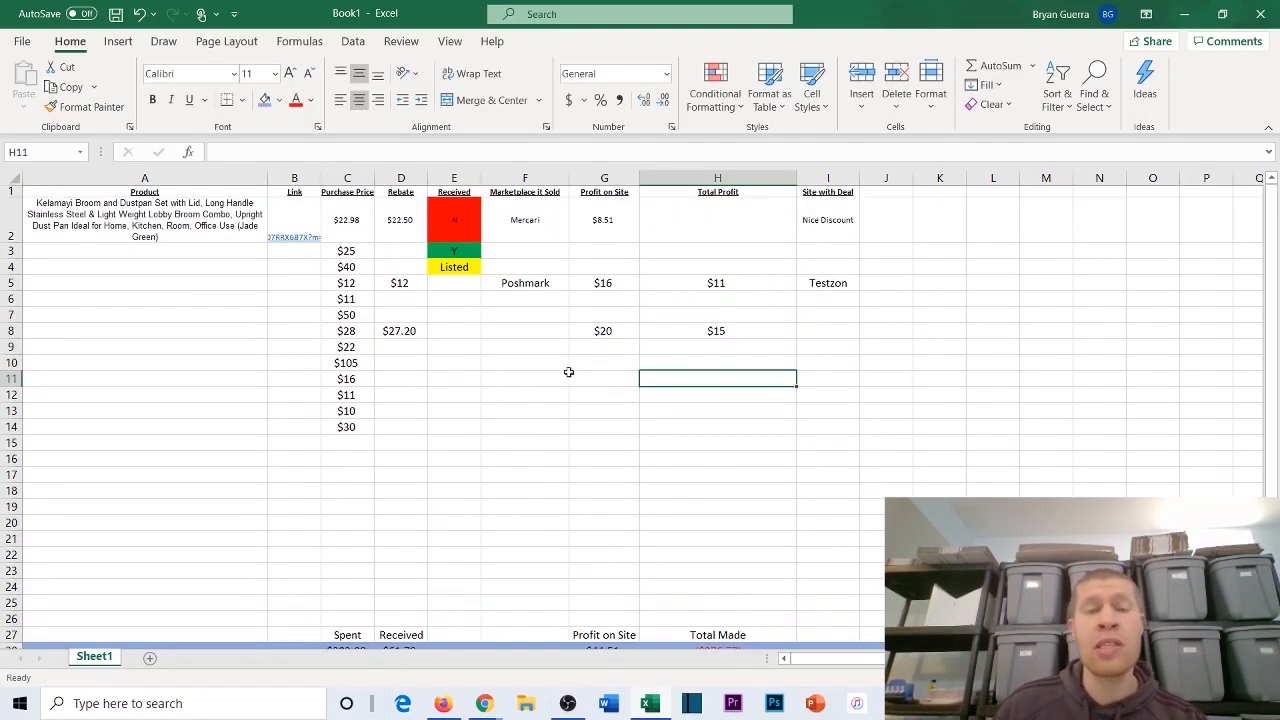
{"action": "scroll", "coordinate": [340, 300], "scroll_direction": "down", "scroll_amount": 1}
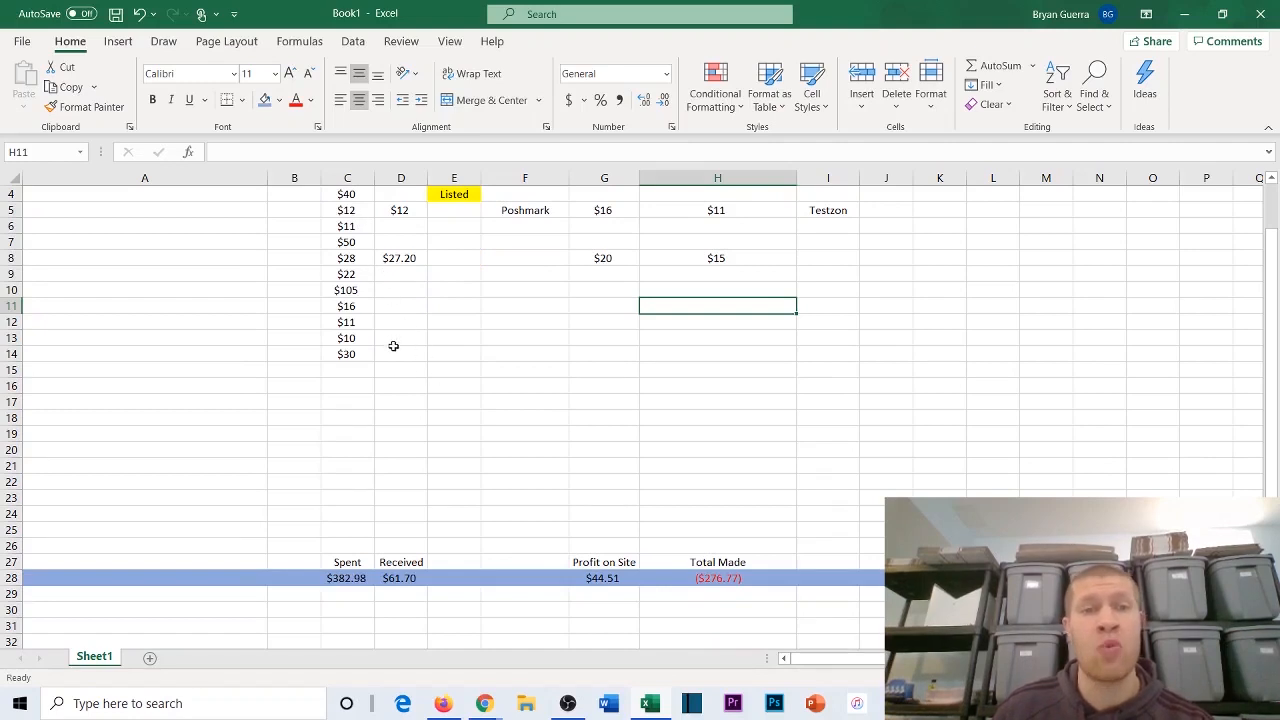
Step: Enter rebates of $24, $38 and $12 in D3 through D5
{"action": "scroll", "coordinate": [776, 531], "scroll_direction": "up", "scroll_amount": 1}
{"action": "left_click", "coordinate": [394, 252]}
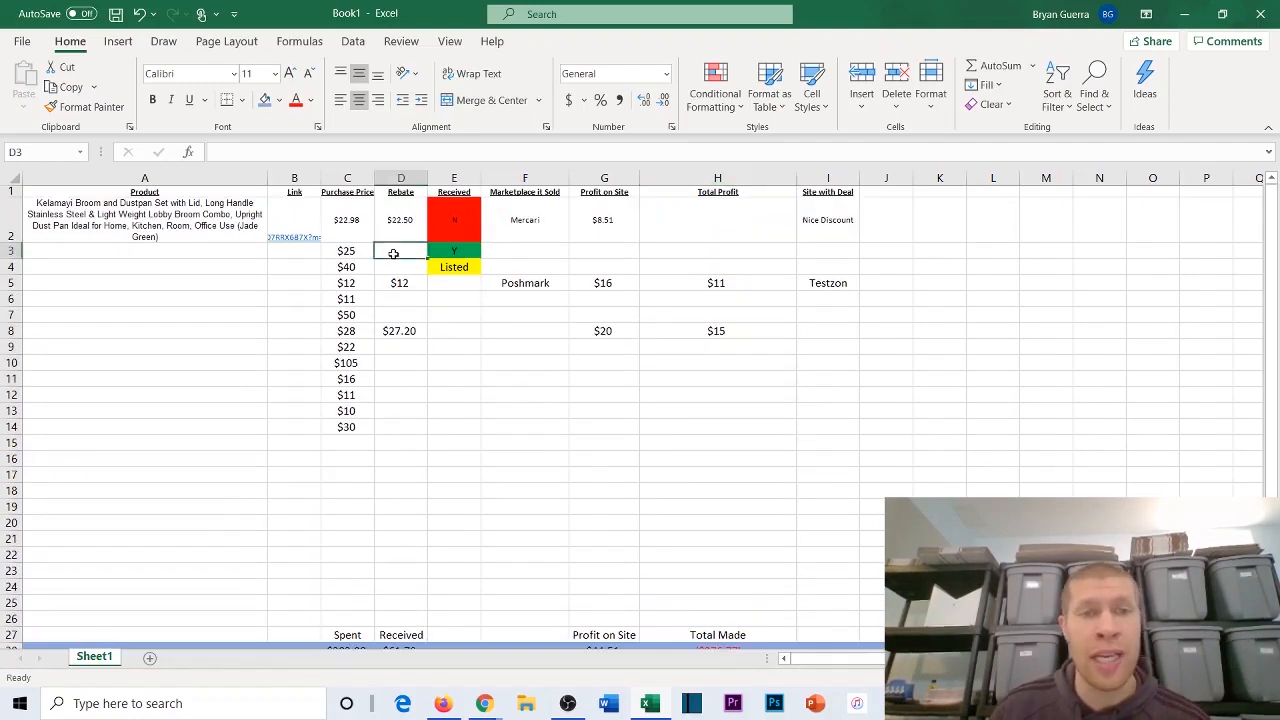
{"action": "type", "text": "$24"}
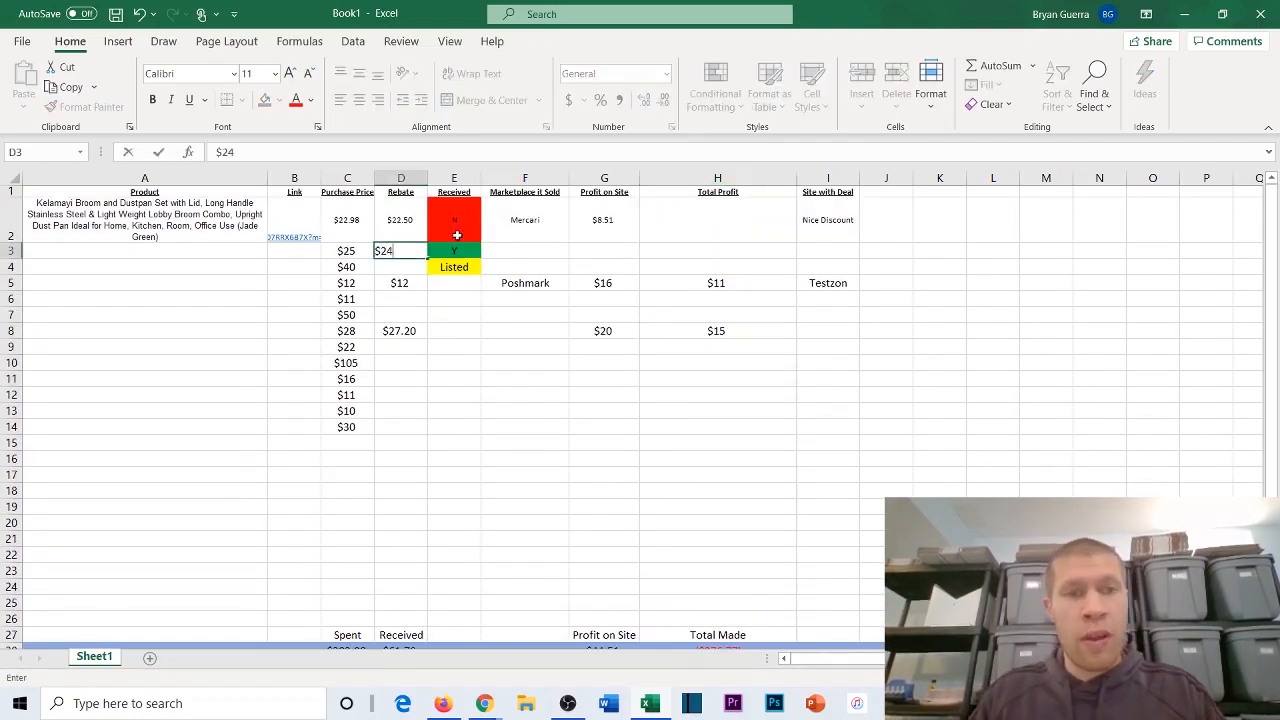
{"action": "key", "text": "Return"}
{"action": "type", "text": "$38"}
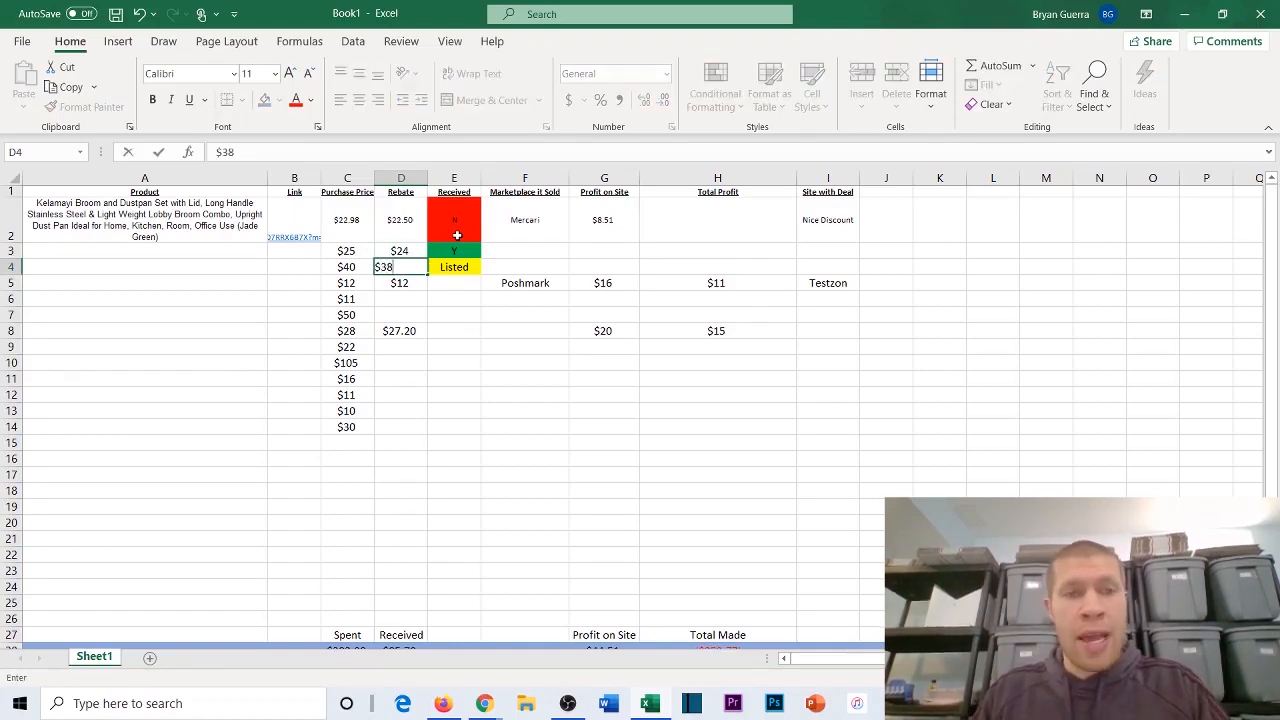
{"action": "key", "text": "Return"}
{"action": "type", "text": "$12"}
{"action": "key", "text": "Return"}
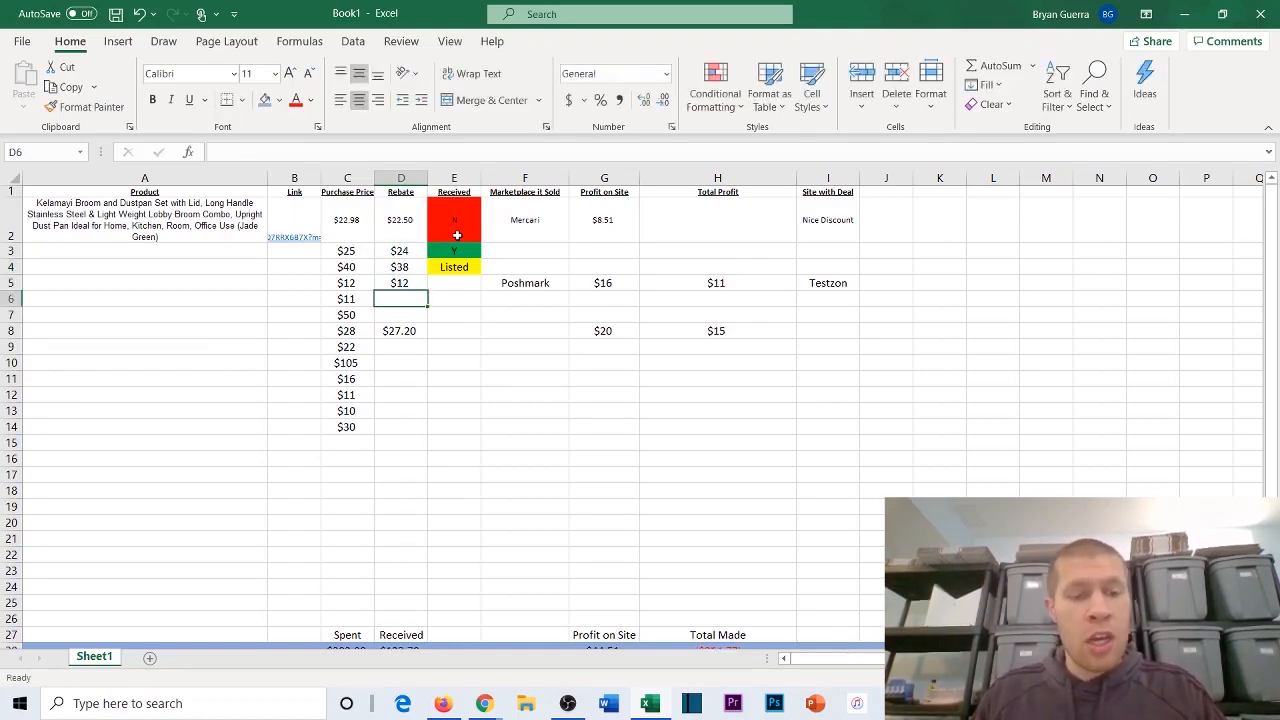
Step: Enter rebates of $13 in D6 and $45 in D7, keeping the existing rebate in D8
{"action": "type", "text": "$"}
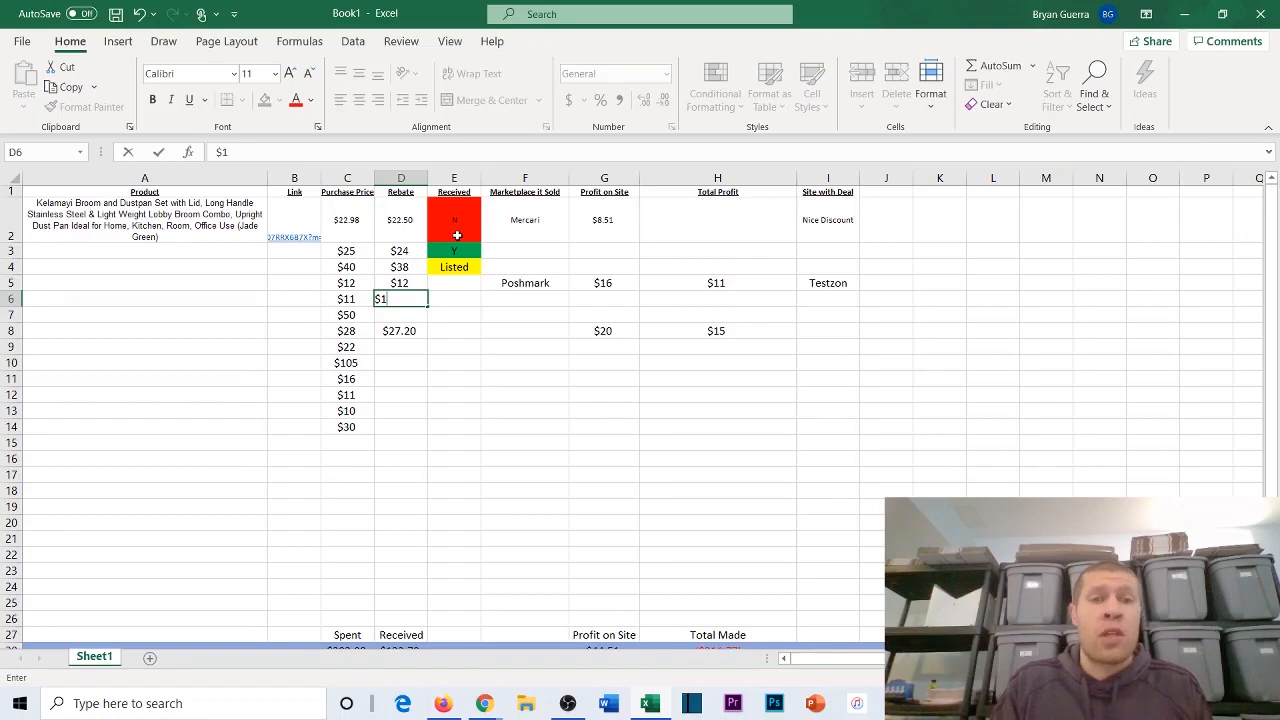
{"action": "type", "text": "13"}
{"action": "key", "text": "Return"}
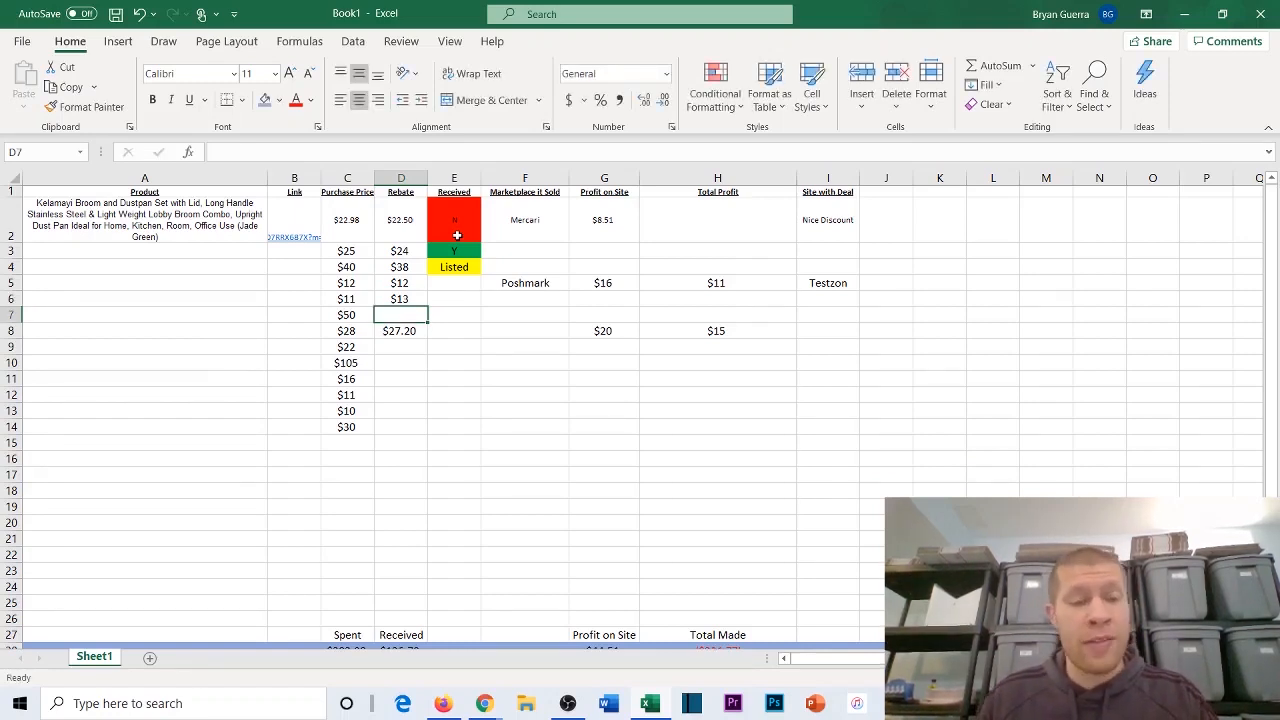
{"action": "type", "text": "$45"}
{"action": "key", "text": "Return"}
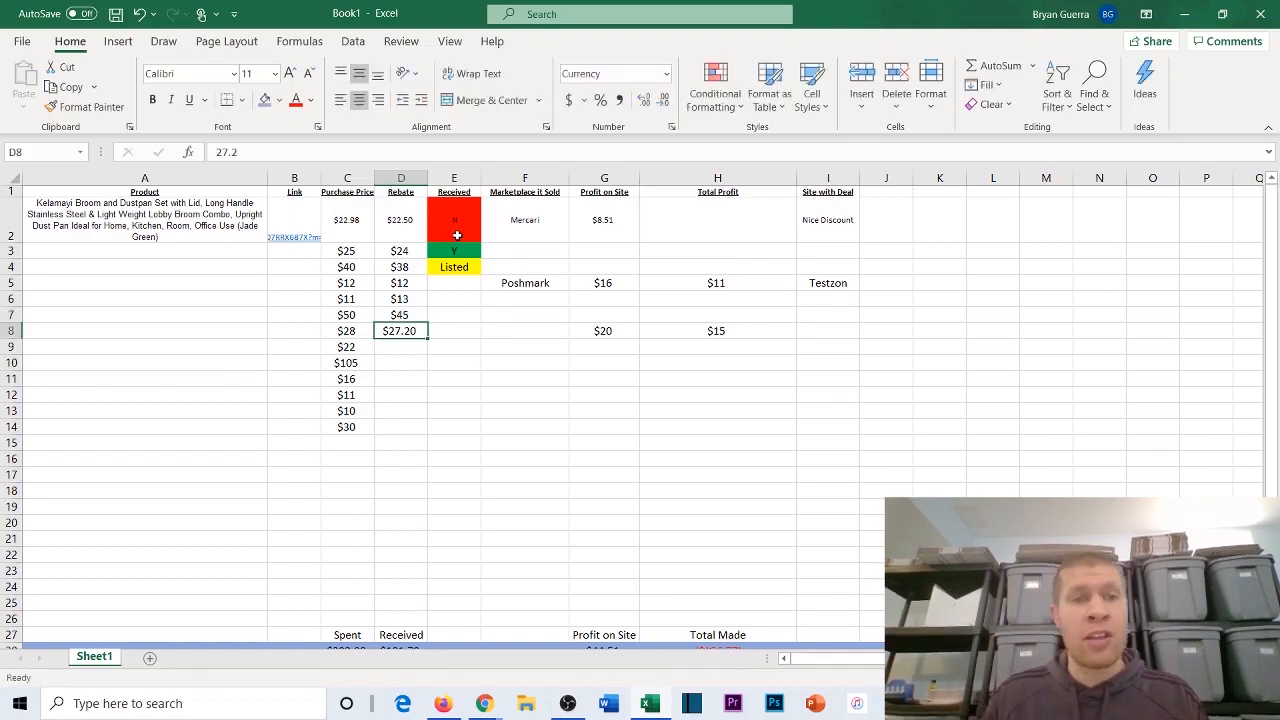
{"action": "key", "text": "Return"}
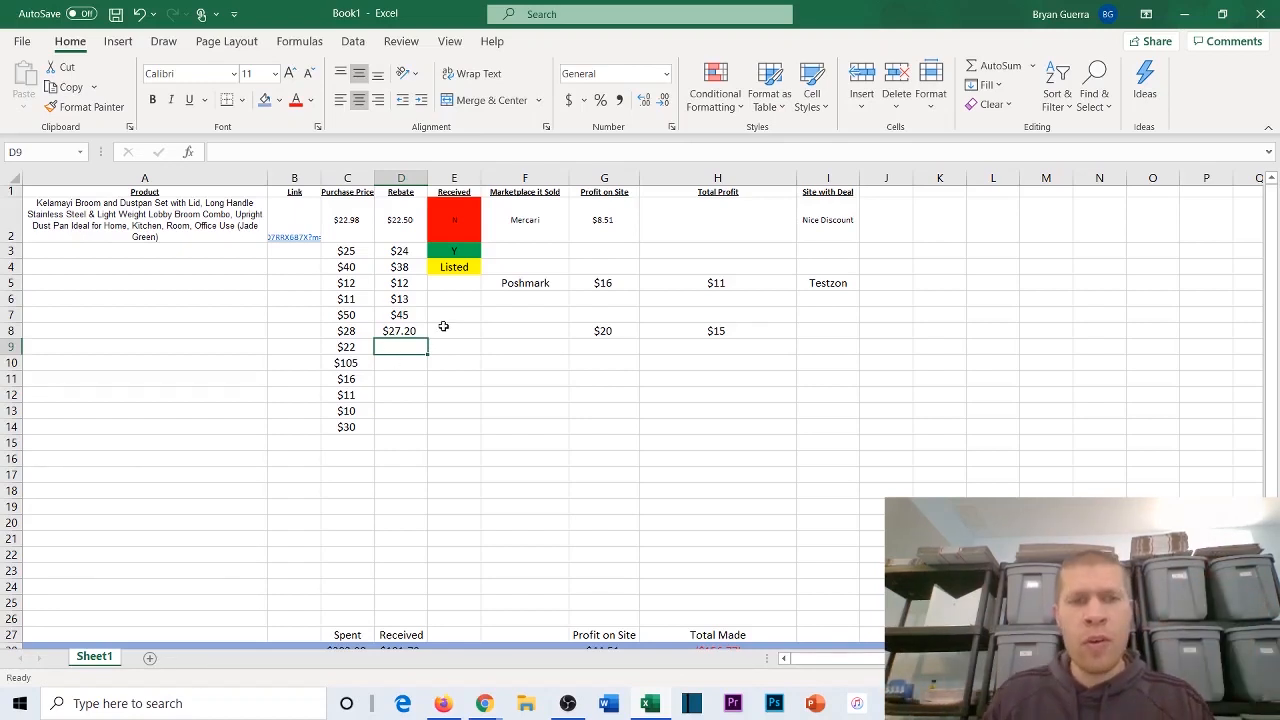
Step: Fill in the rebates for rows 9 and 10 with $22 in D9 and $102.60 in D10
{"action": "type", "text": "$"}
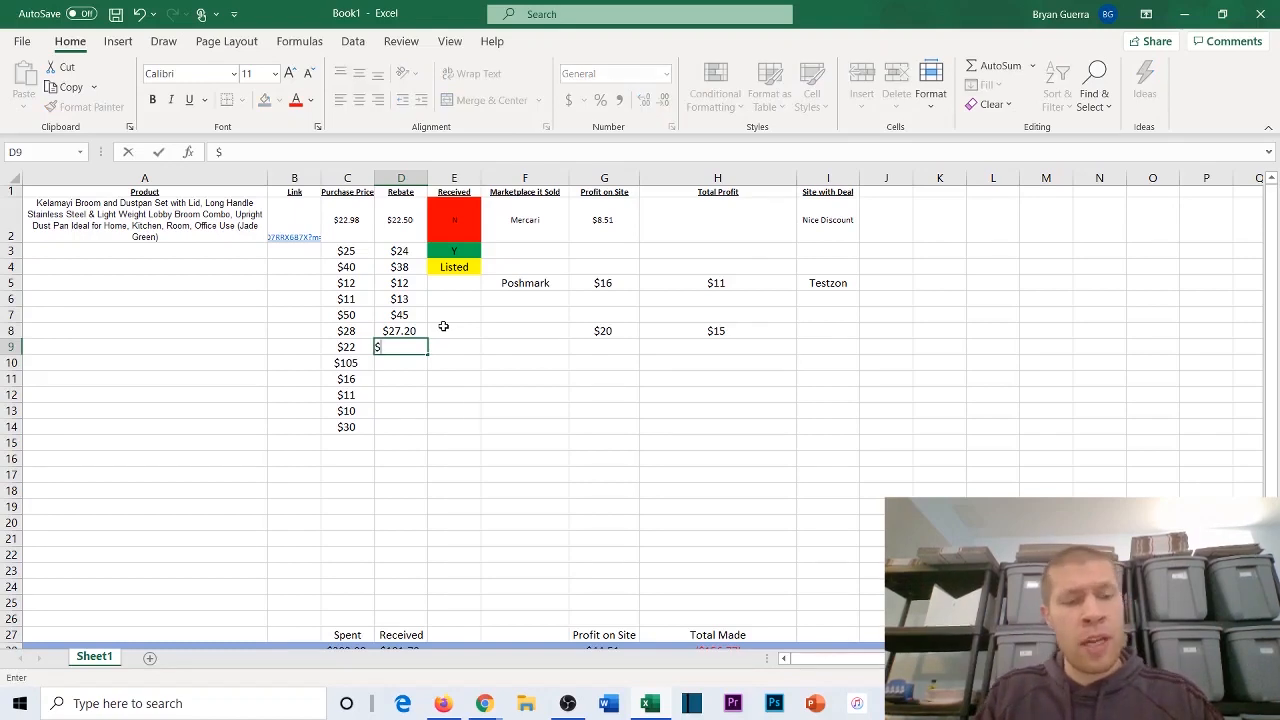
{"action": "type", "text": "22"}
{"action": "key", "text": "Return"}
{"action": "type", "text": "$"}
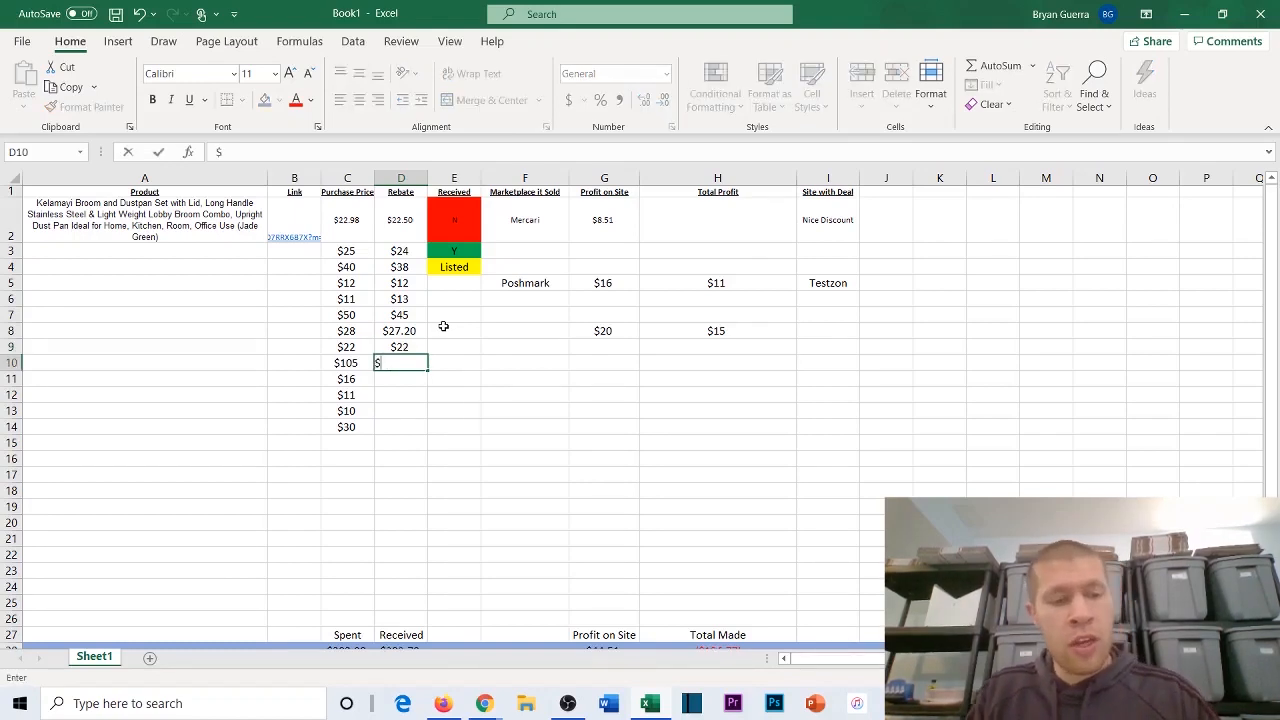
{"action": "type", "text": "102.60"}
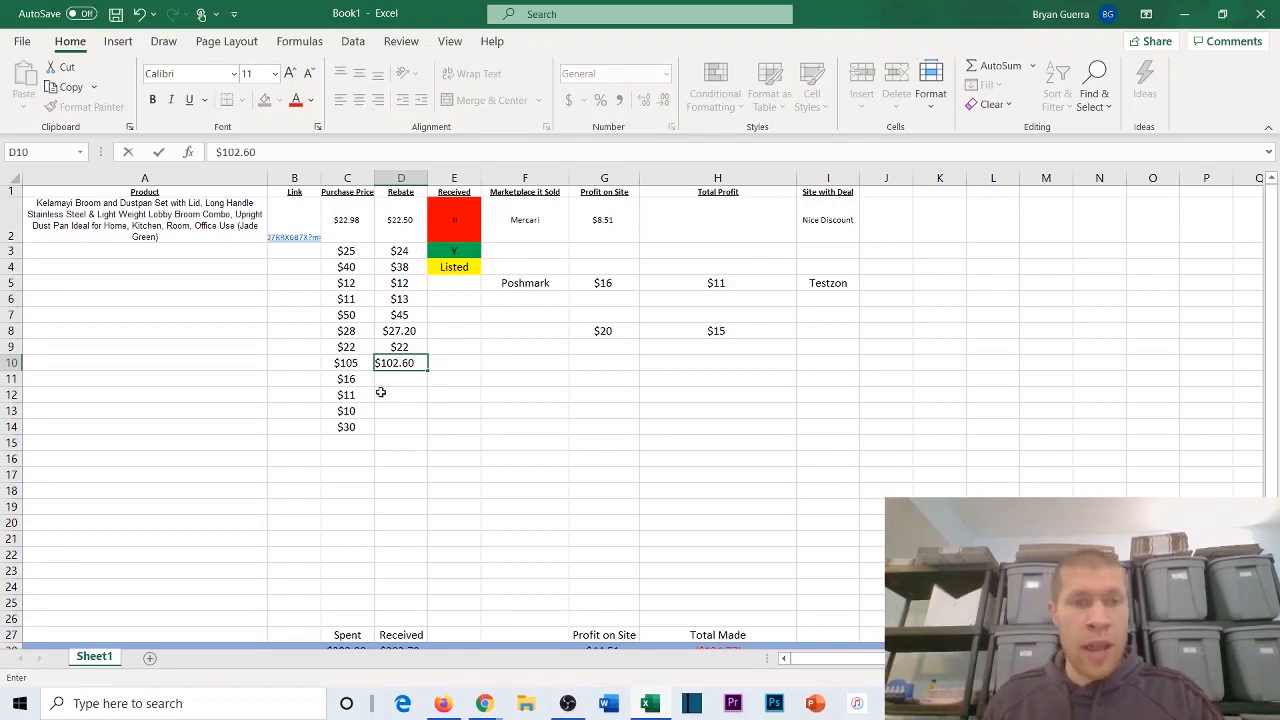
{"action": "key", "text": "Return"}
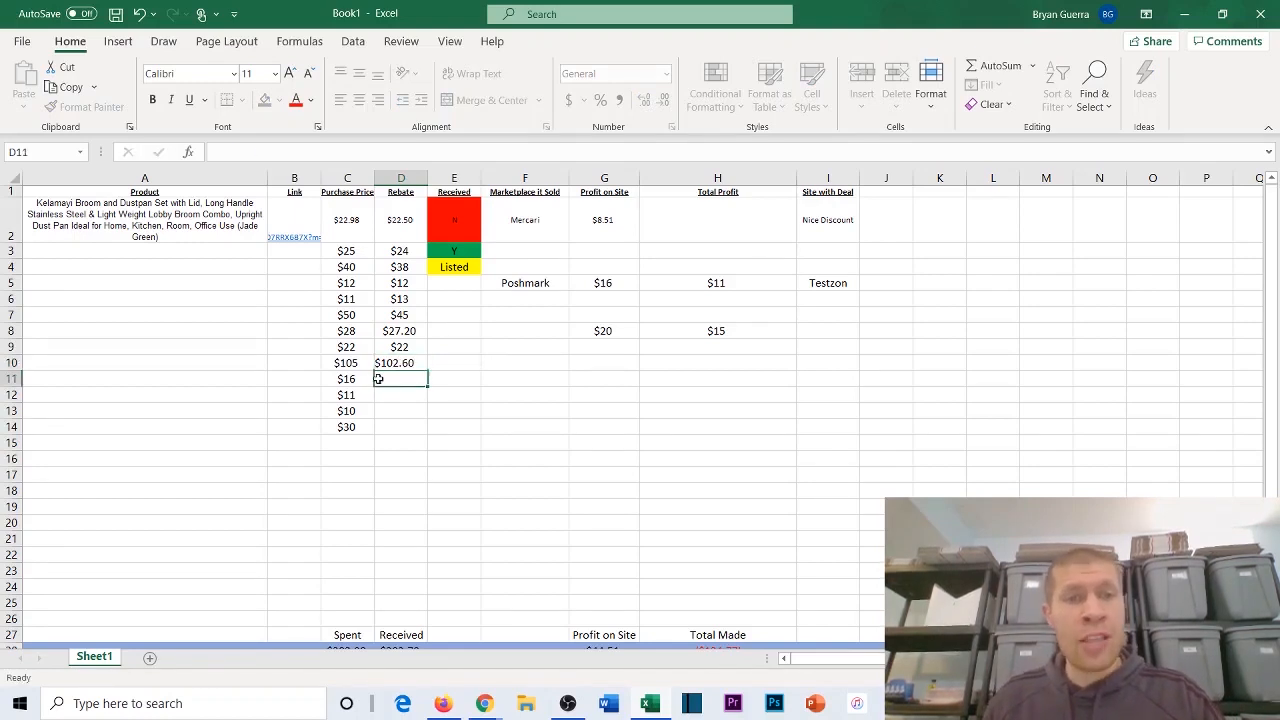
{"action": "type", "text": "$16"}
Step: Enter a $16 rebate in D11 and a $10 rebate in D12
{"action": "key", "text": "Return"}
{"action": "type", "text": "$"}
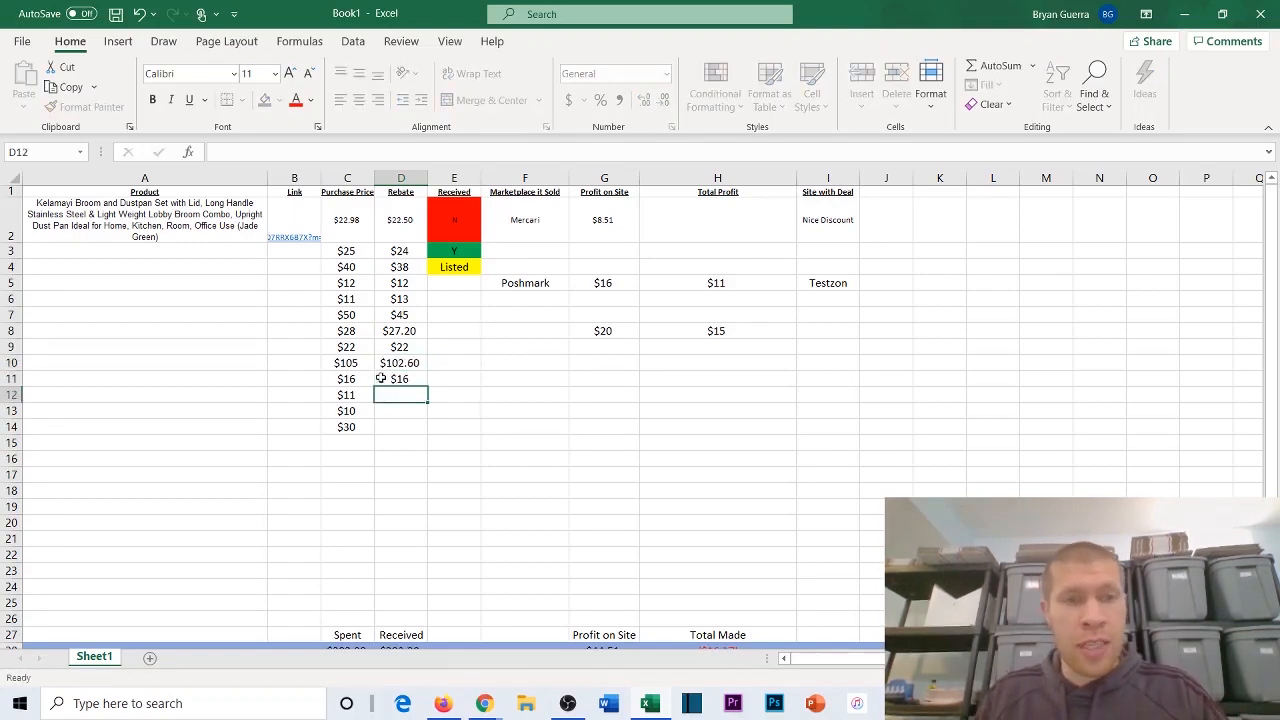
{"action": "type", "text": "10"}
{"action": "key", "text": "Return"}
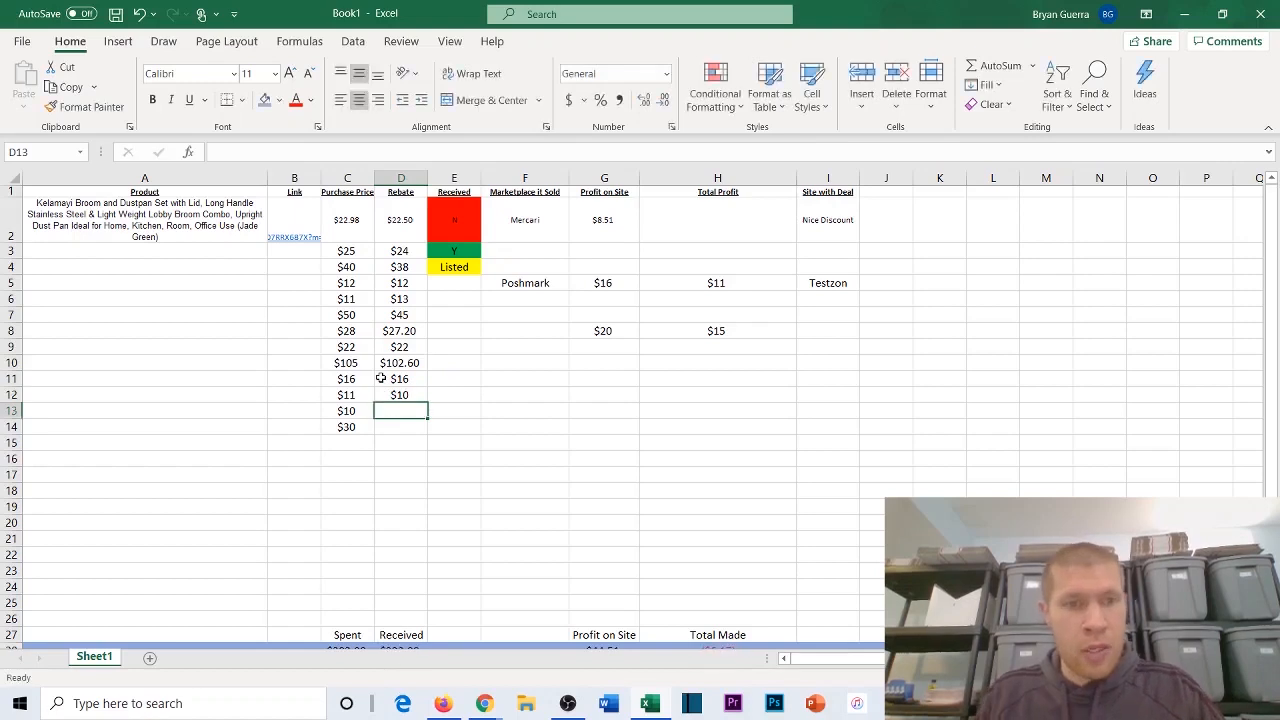
{"action": "type", "text": "$10"}
Step: Complete the Rebate column with $10 in D13 and $28.50 in D14, and check the row 28 totals
{"action": "key", "text": "Return"}
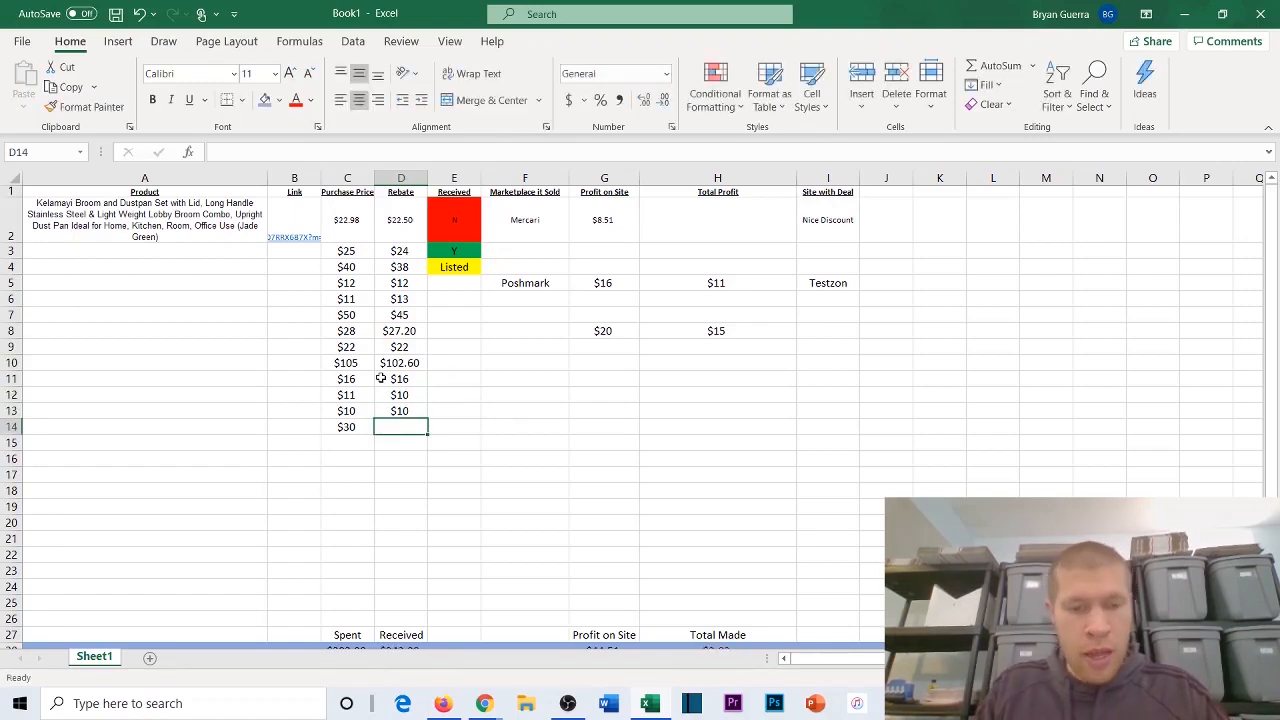
{"action": "type", "text": "$28.50"}
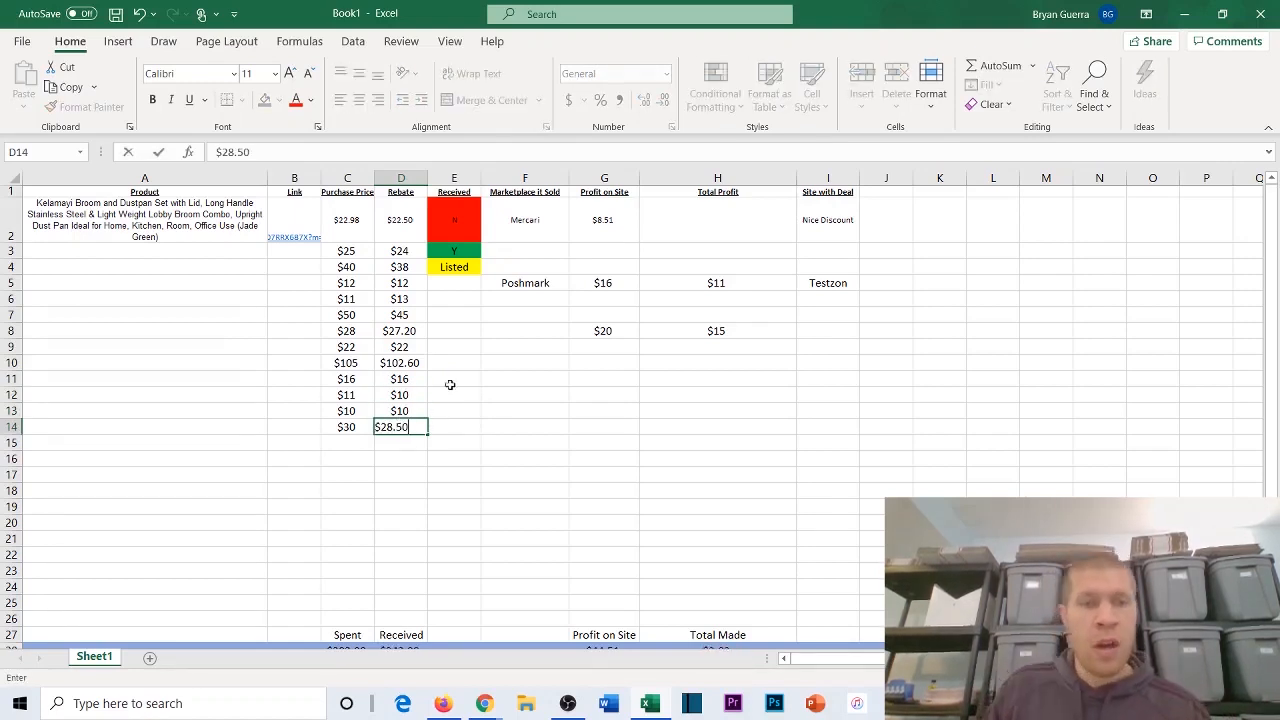
{"action": "left_click", "coordinate": [466, 364]}
{"action": "scroll", "coordinate": [457, 354], "scroll_direction": "down", "scroll_amount": 2}
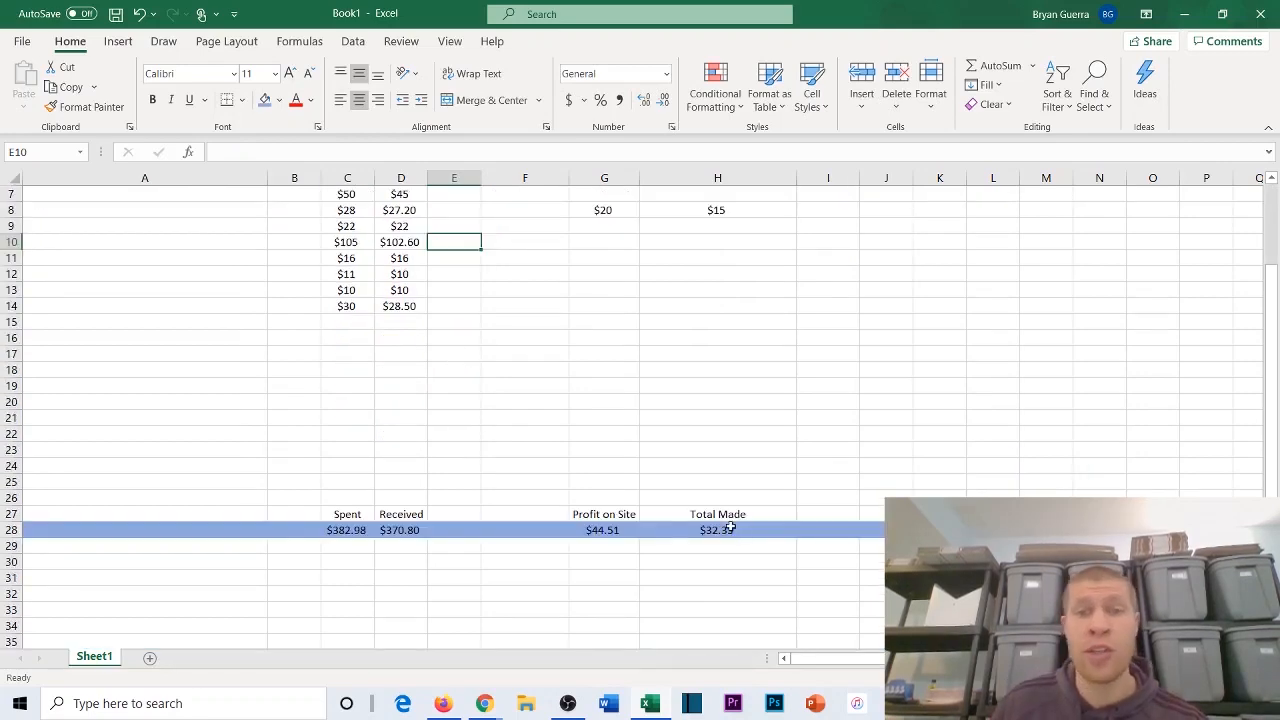
{"action": "scroll", "coordinate": [470, 260], "scroll_direction": "up", "scroll_amount": 2}
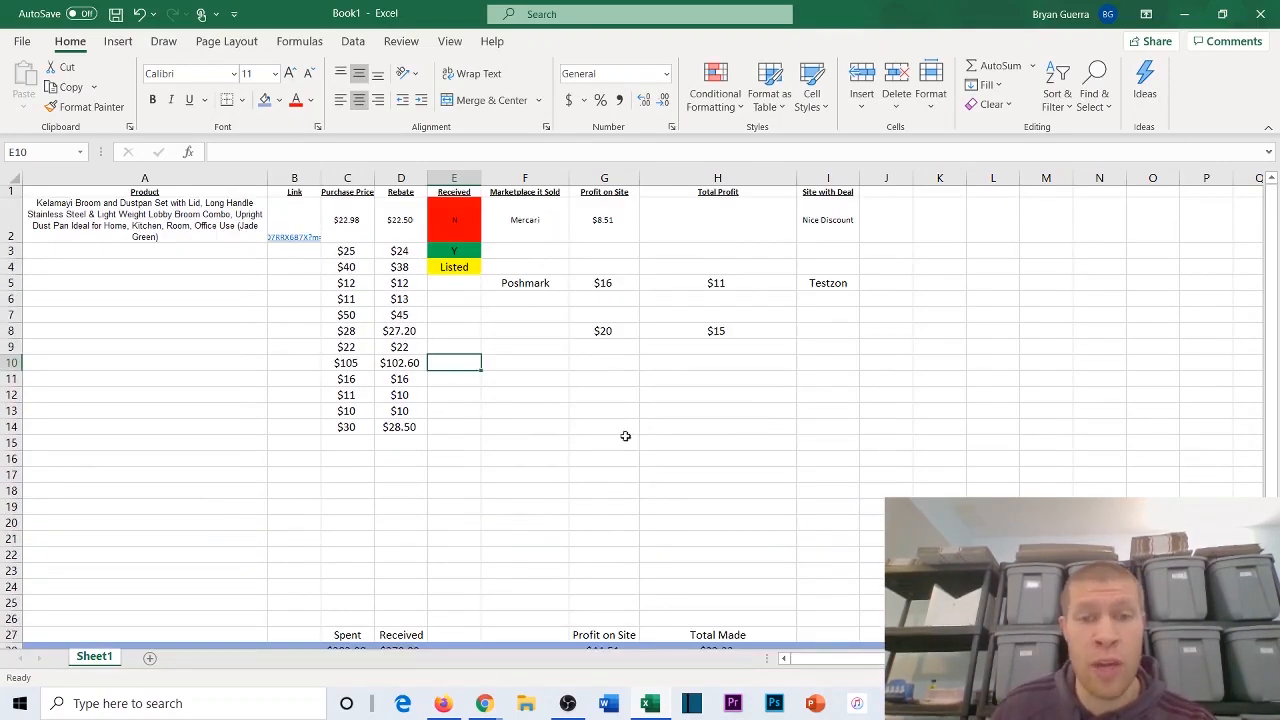
{"action": "scroll", "coordinate": [625, 436], "scroll_direction": "down", "scroll_amount": 2}
{"action": "scroll", "coordinate": [454, 226], "scroll_direction": "up", "scroll_amount": 2}
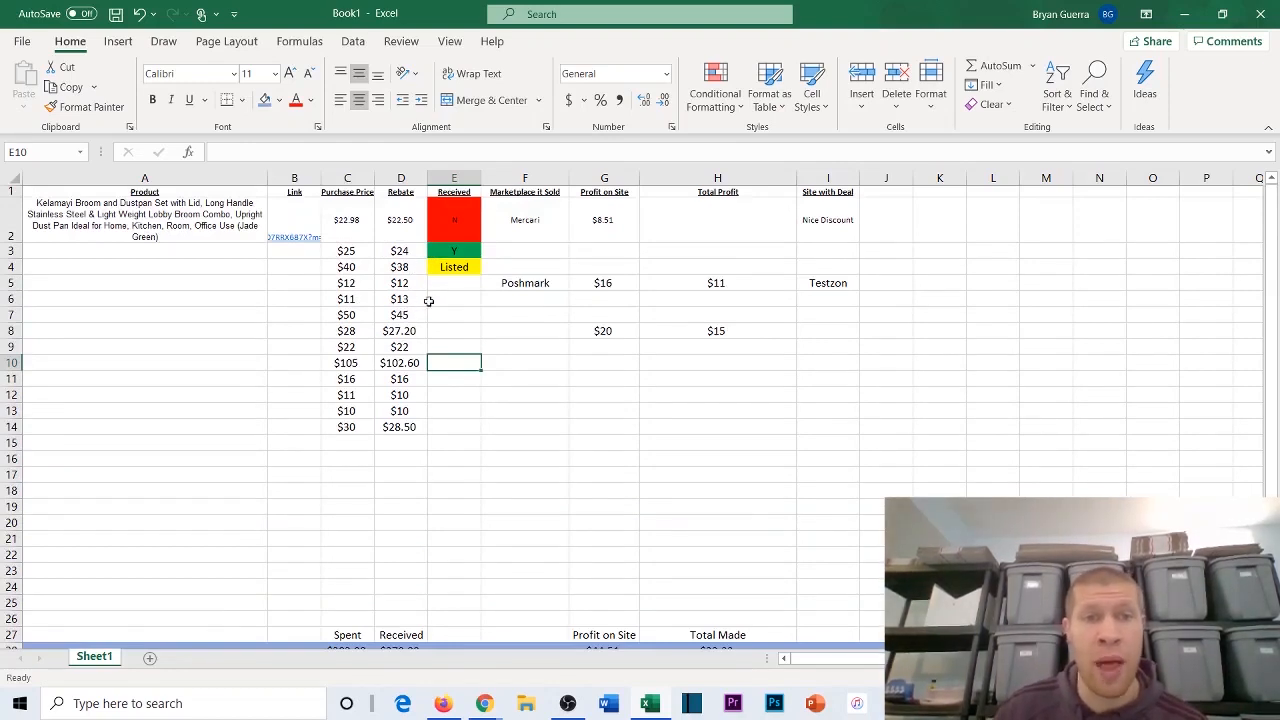
Step: Copy the yellow Listed status from E4 into E5 through E14
{"action": "left_click", "coordinate": [458, 270]}
{"action": "key", "text": "ctrl+c"}
{"action": "key", "text": "Down"}
{"action": "key", "text": "ctrl+v"}
{"action": "key", "text": "Down"}
{"action": "key", "text": "ctrl+v"}
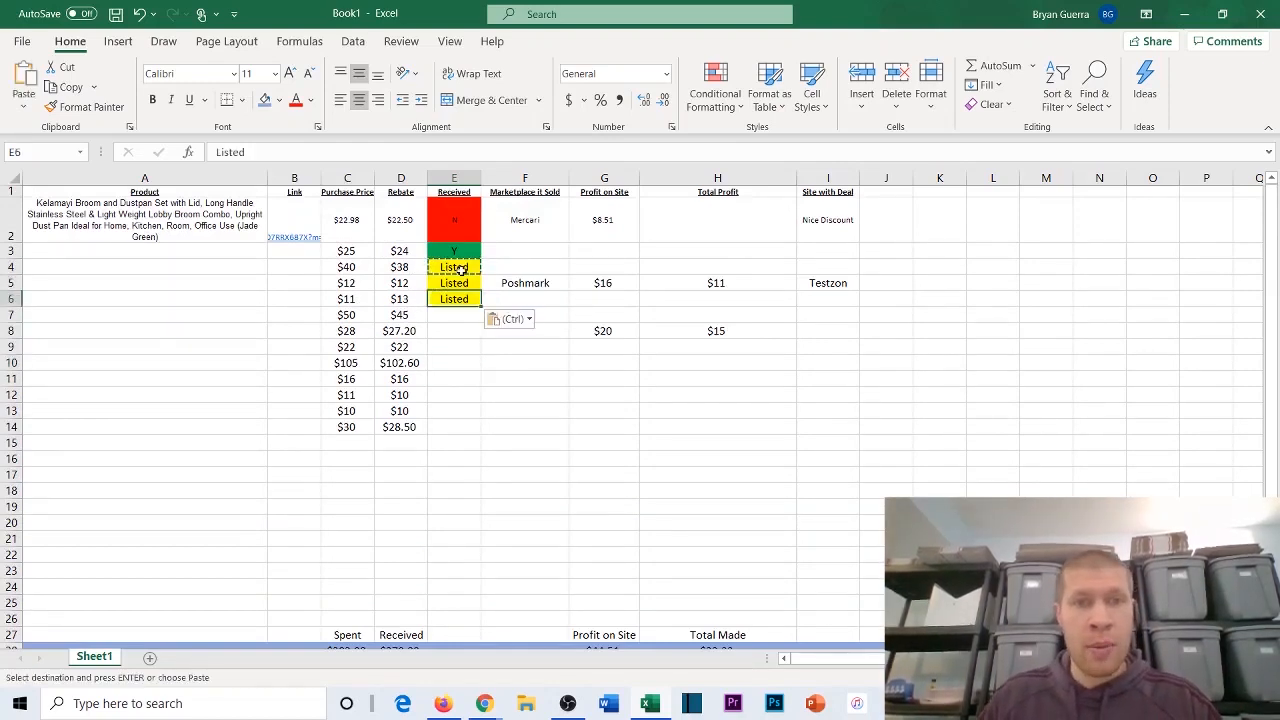
{"action": "key", "text": "Down"}
{"action": "key", "text": "ctrl+v"}
{"action": "key", "text": "Down"}
{"action": "key", "text": "ctrl+v"}
{"action": "key", "text": "Down"}
{"action": "key", "text": "ctrl+v"}
{"action": "key", "text": "Down"}
{"action": "key", "text": "ctrl+v"}
{"action": "key", "text": "Down"}
Step: Replace the Received statuses in E3 and E2 with the copied yellow Listed status
{"action": "key", "text": "ctrl+v"}
{"action": "key", "text": "Down"}
{"action": "key", "text": "ctrl+v"}
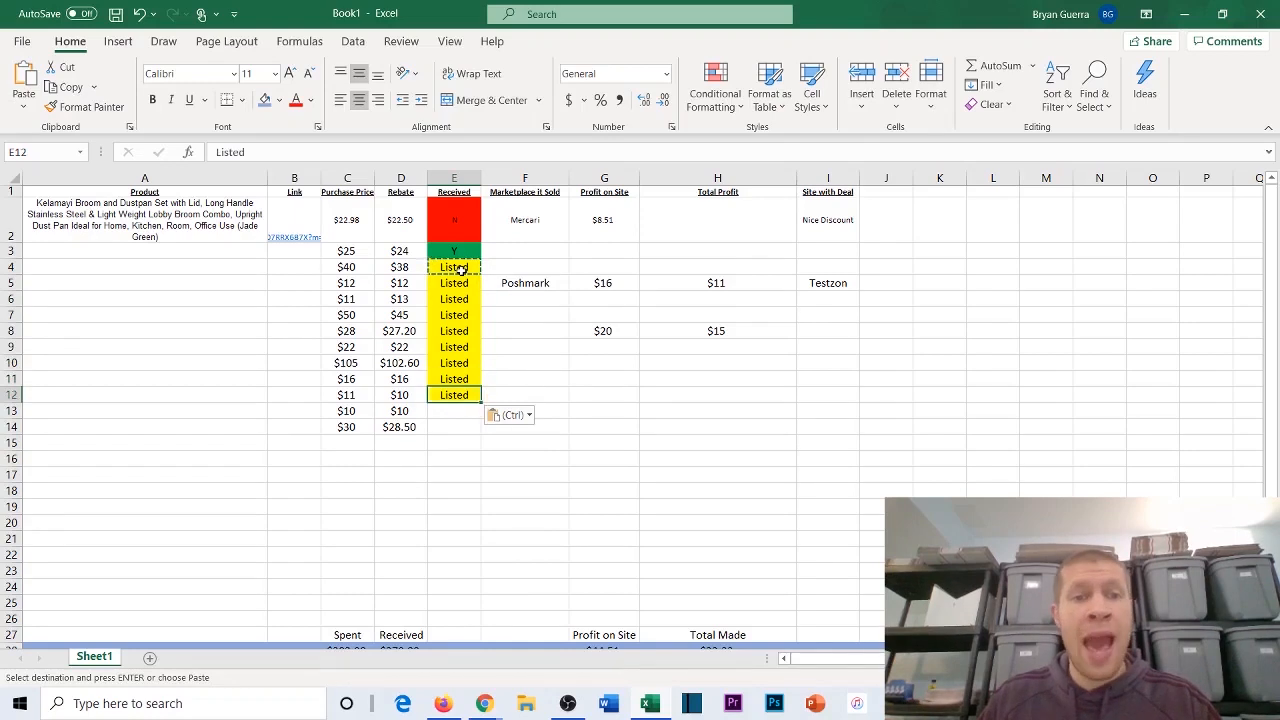
{"action": "key", "text": "Down"}
{"action": "key", "text": "ctrl+v"}
{"action": "key", "text": "Down"}
{"action": "key", "text": "ctrl+v"}
{"action": "left_click", "coordinate": [440, 259]}
{"action": "key", "text": "ctrl+v"}
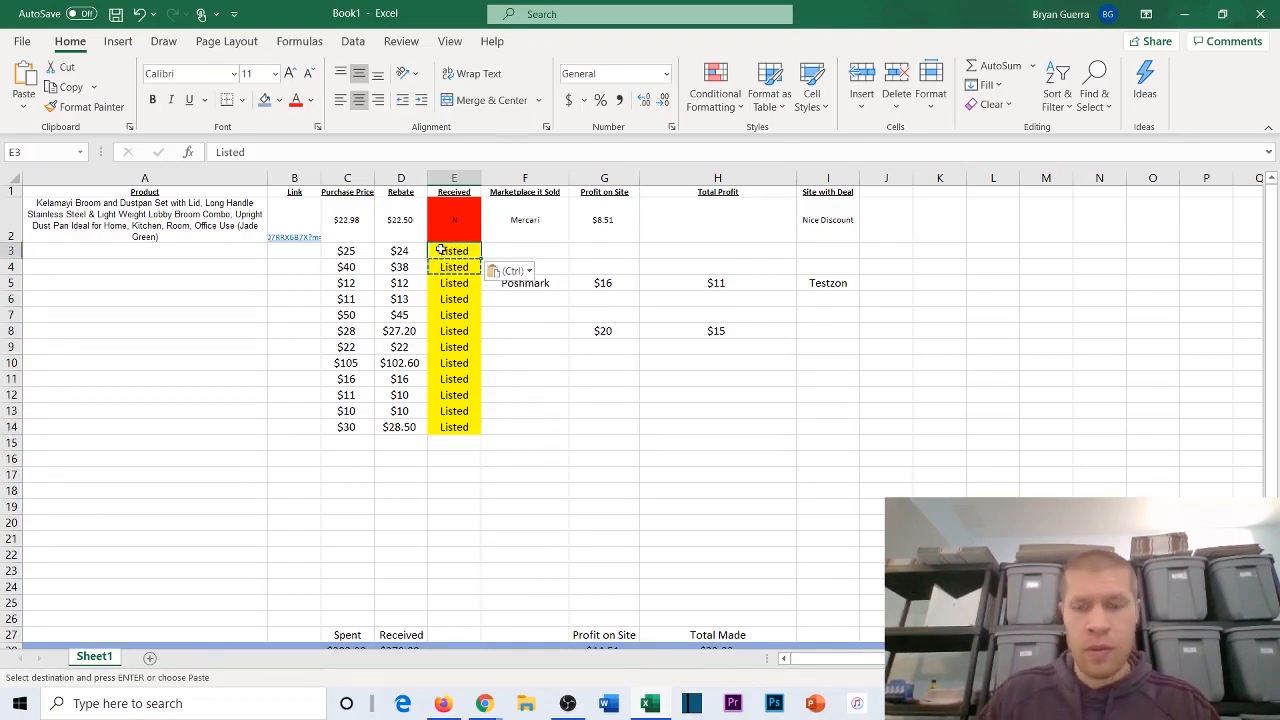
{"action": "key", "text": "Up"}
{"action": "key", "text": "ctrl+v"}
{"action": "left_click", "coordinate": [537, 249]}
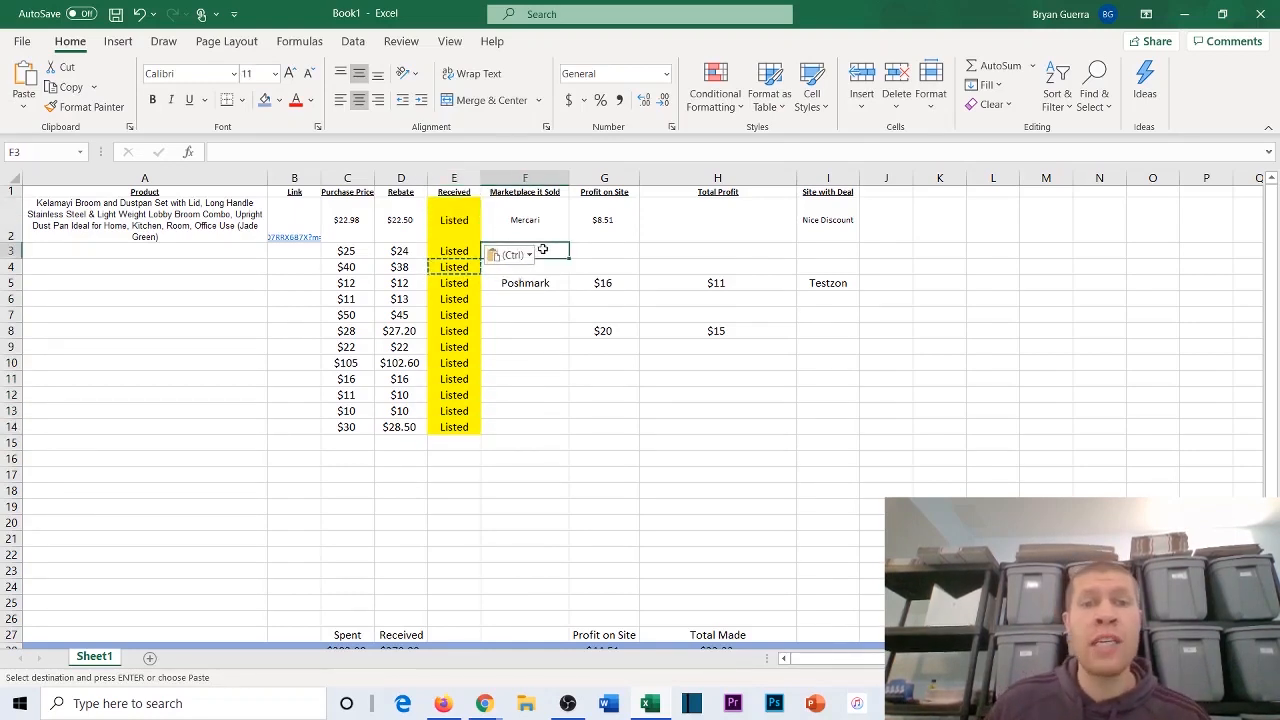
{"action": "key", "text": "Escape"}
Step: Check the row 28 totals and enter $80 as the Total Profit in H10
{"action": "left_click", "coordinate": [592, 251]}
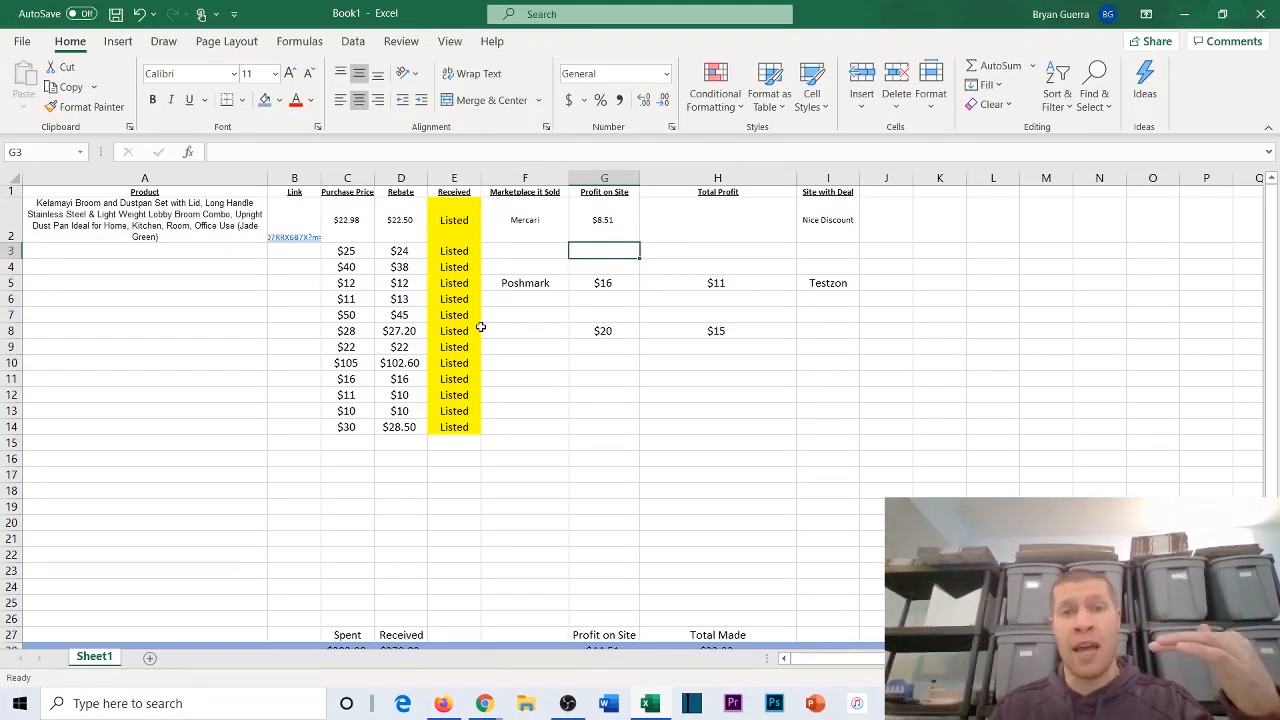
{"action": "scroll", "coordinate": [485, 323], "scroll_direction": "down", "scroll_amount": 2}
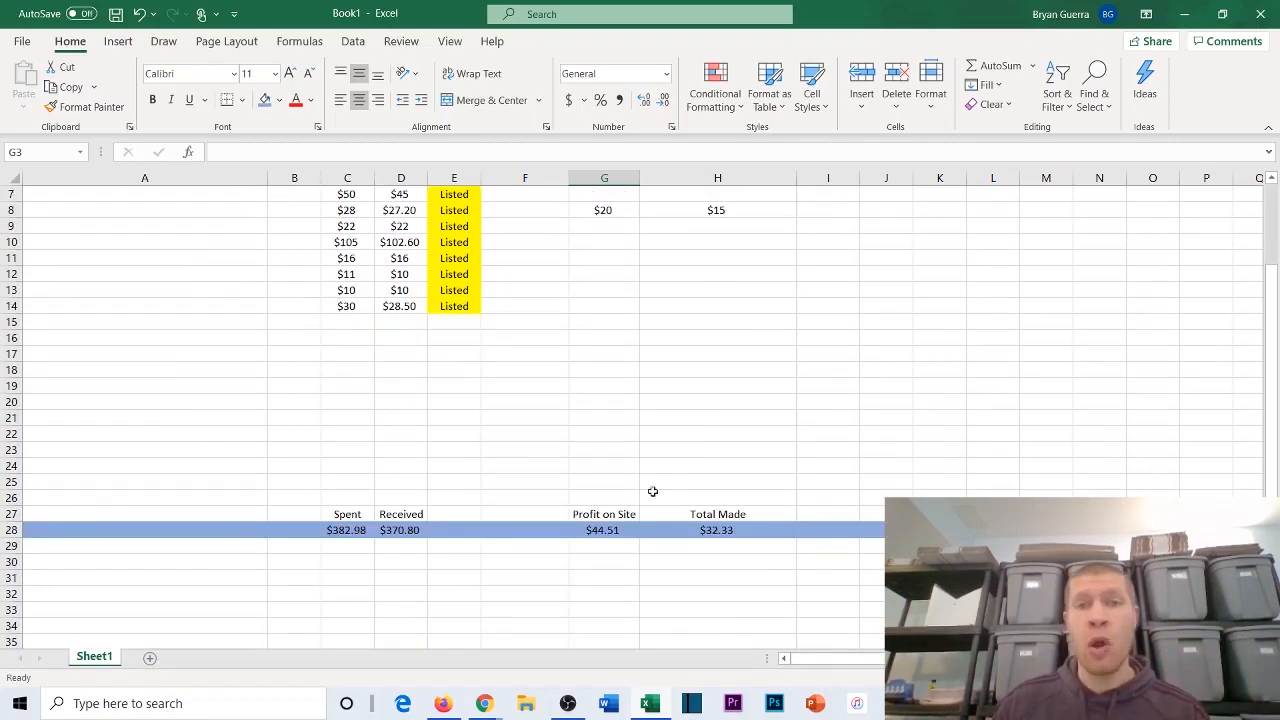
{"action": "scroll", "coordinate": [652, 491], "scroll_direction": "up", "scroll_amount": 2}
{"action": "left_click", "coordinate": [666, 367]}
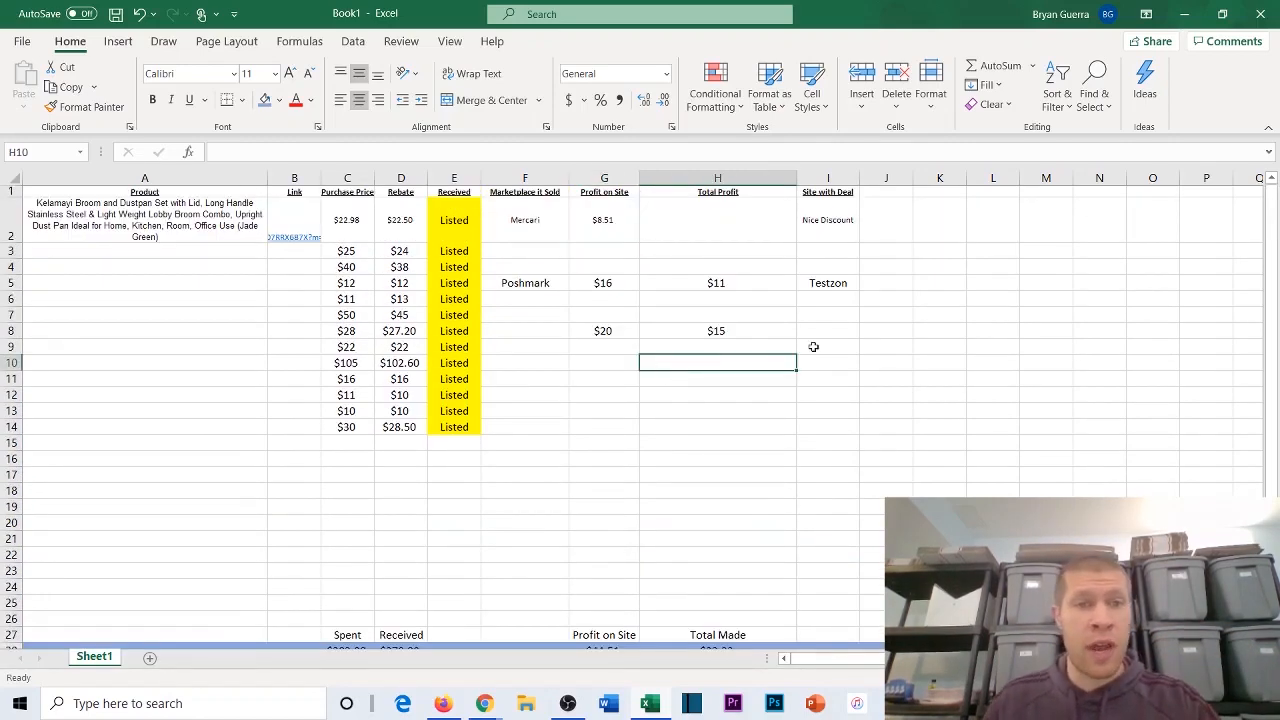
{"action": "type", "text": "$"}
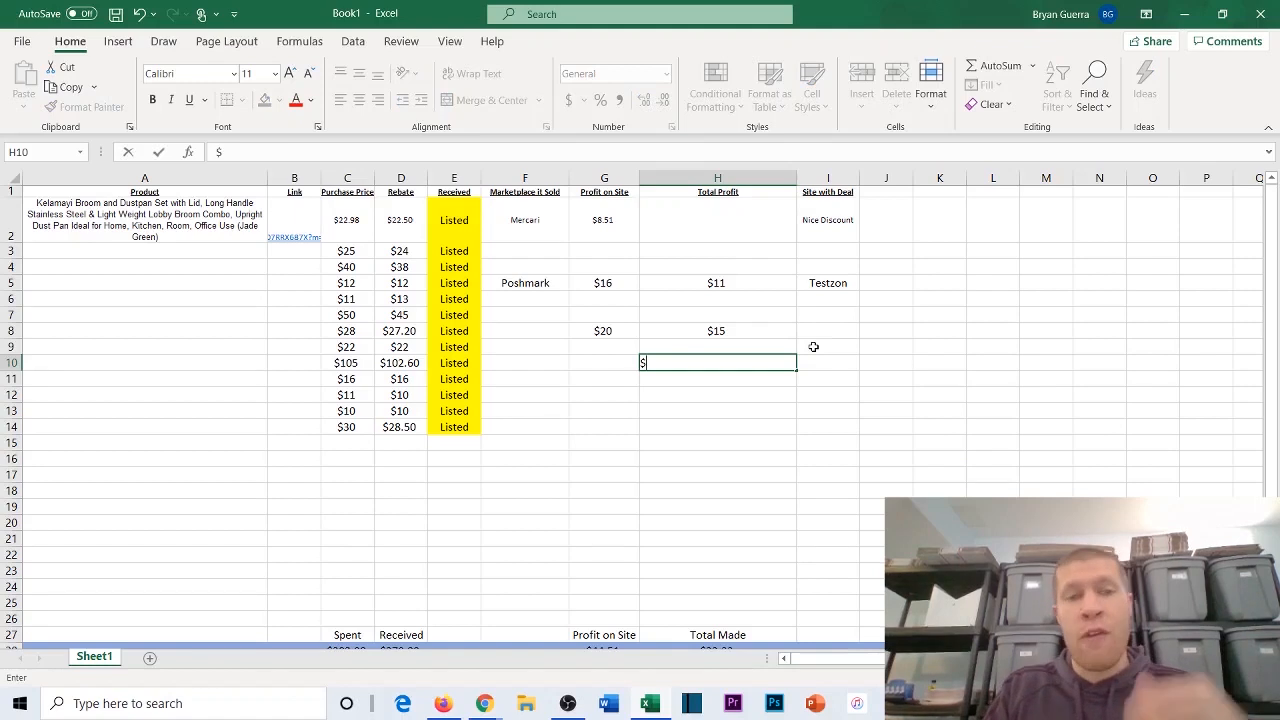
{"action": "type", "text": "80"}
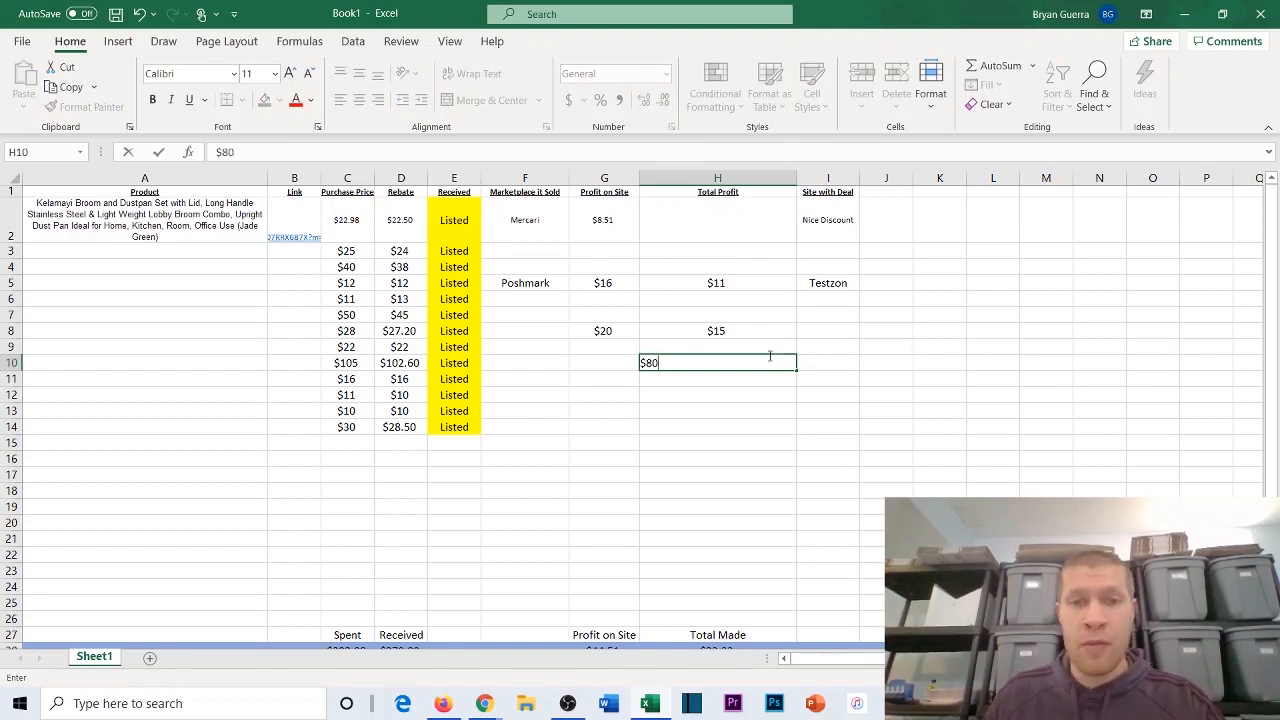
Step: Set row 10's Profit on Site to $80 and its Total Profit to $69
{"action": "left_click", "coordinate": [614, 359]}
{"action": "type", "text": "$80"}
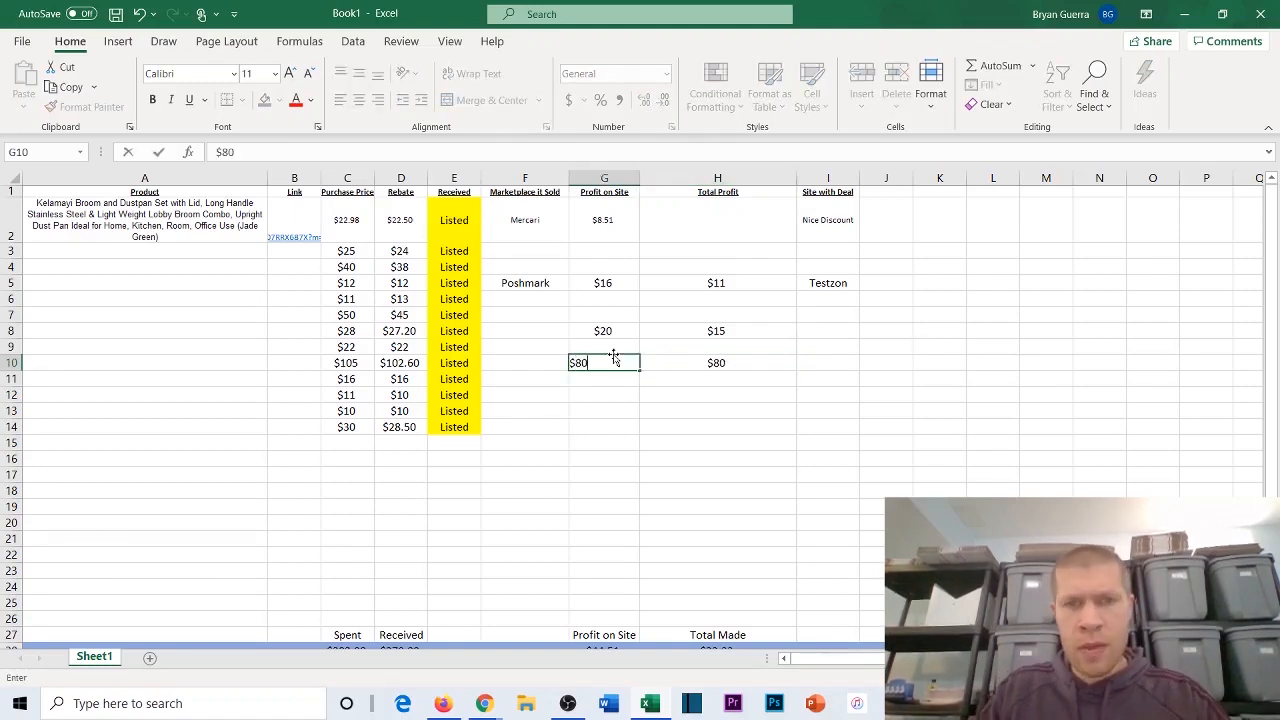
{"action": "key", "text": "Tab"}
{"action": "key", "text": "BackSpace"}
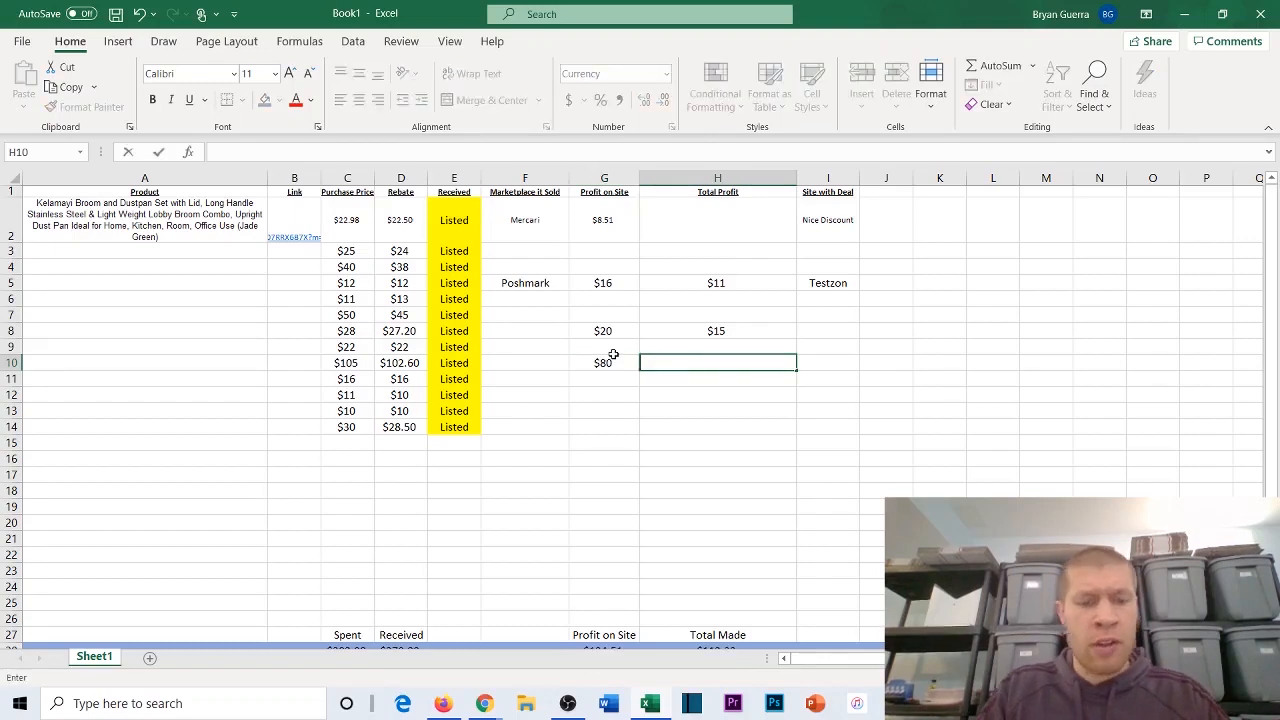
{"action": "type", "text": "$69"}
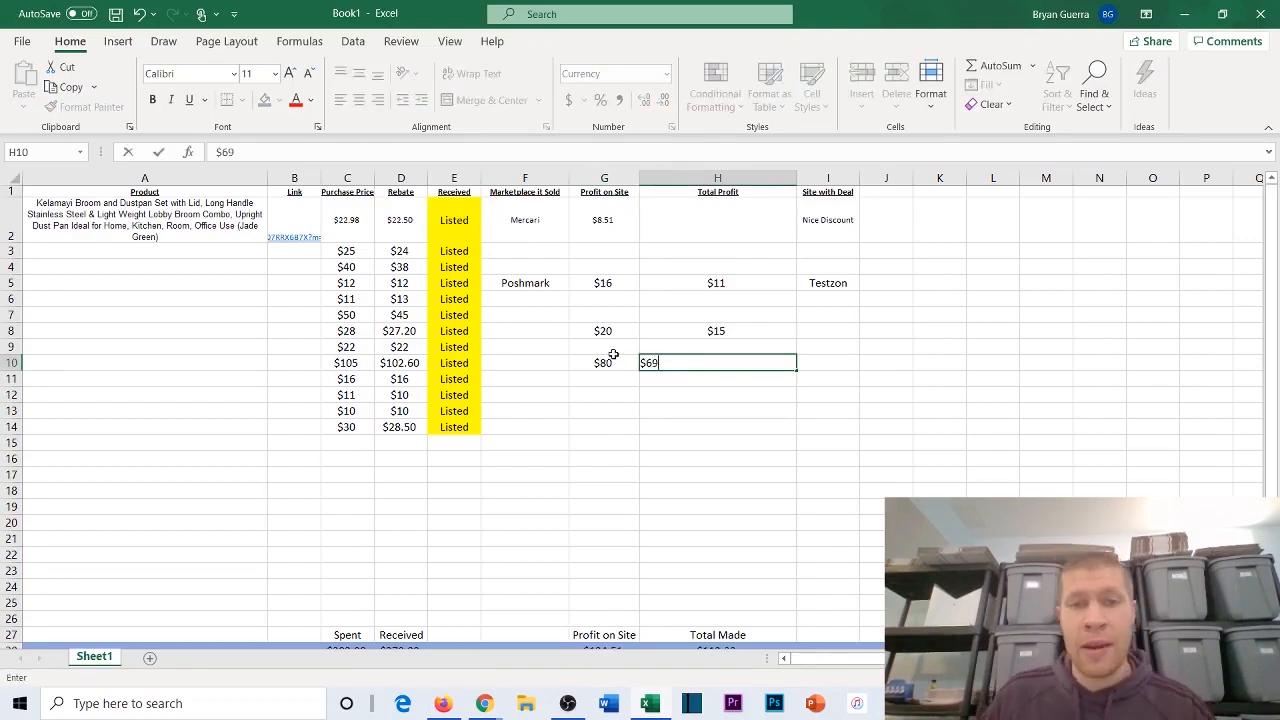
Step: Enter $10 as the Profit on Site and $7 as the Total Profit in row 11
{"action": "left_click", "coordinate": [606, 379]}
{"action": "type", "text": "$"}
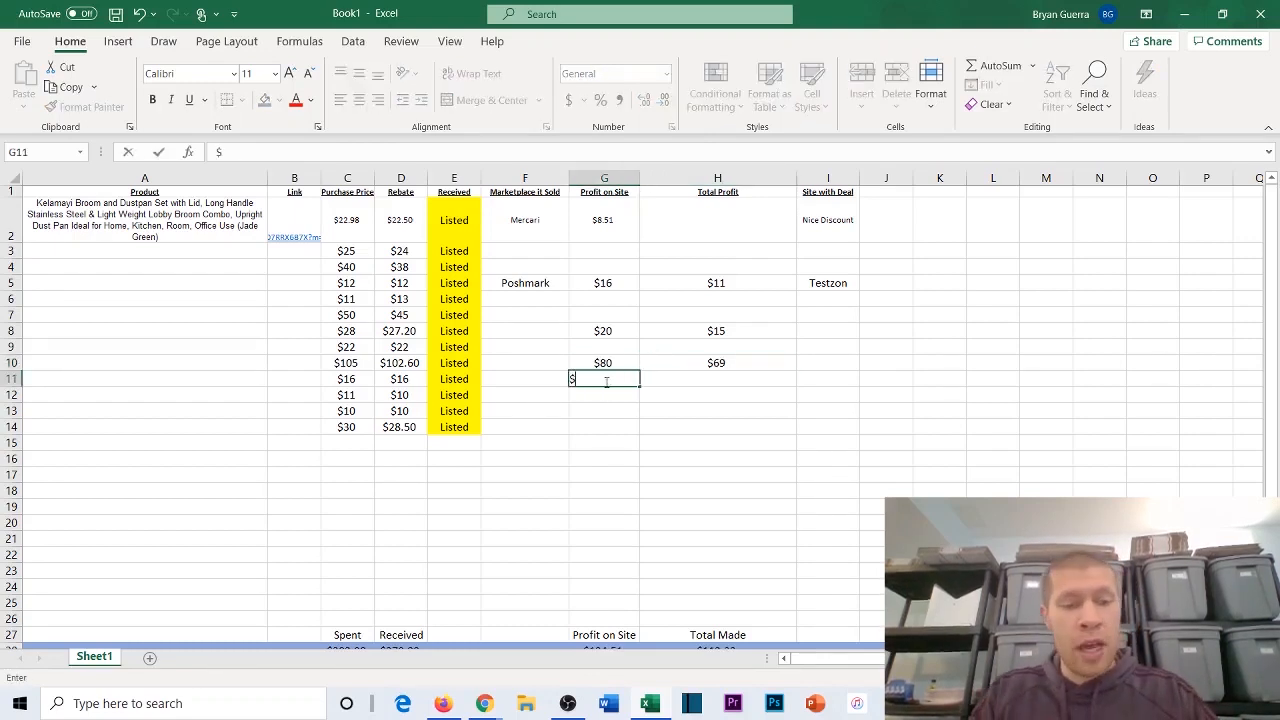
{"action": "type", "text": "10"}
{"action": "key", "text": "Tab"}
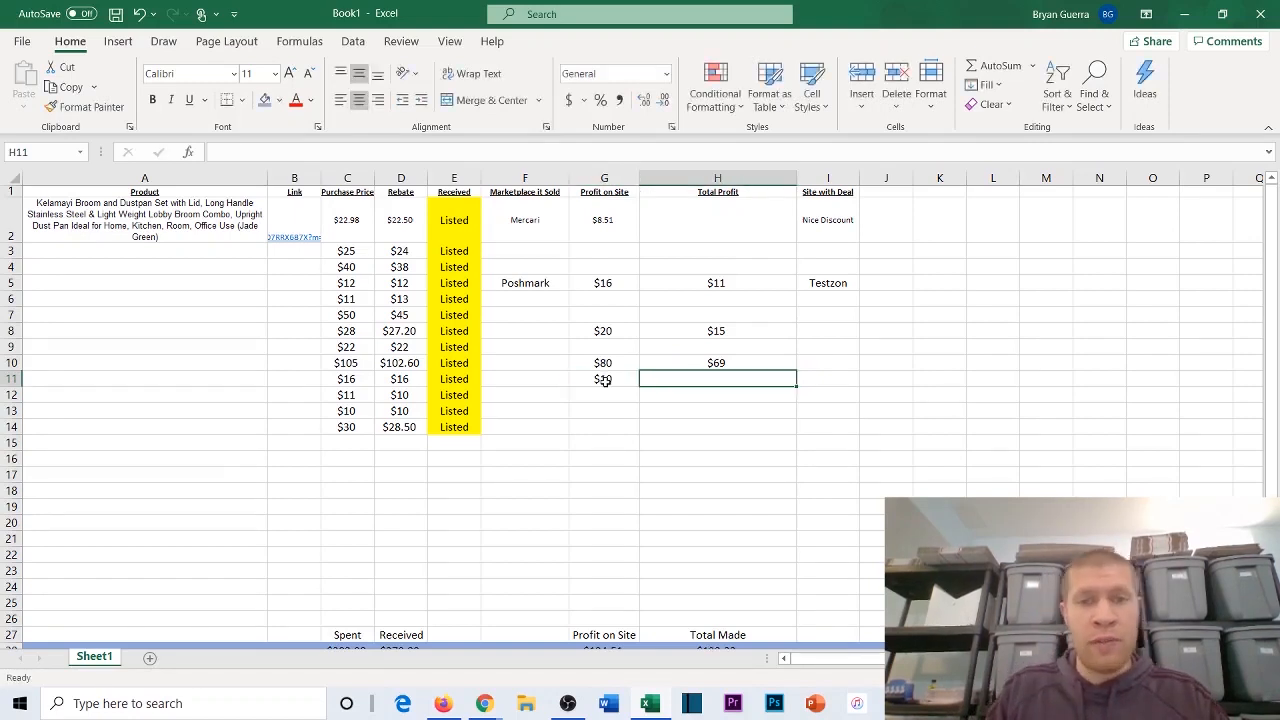
{"action": "type", "text": "$8"}
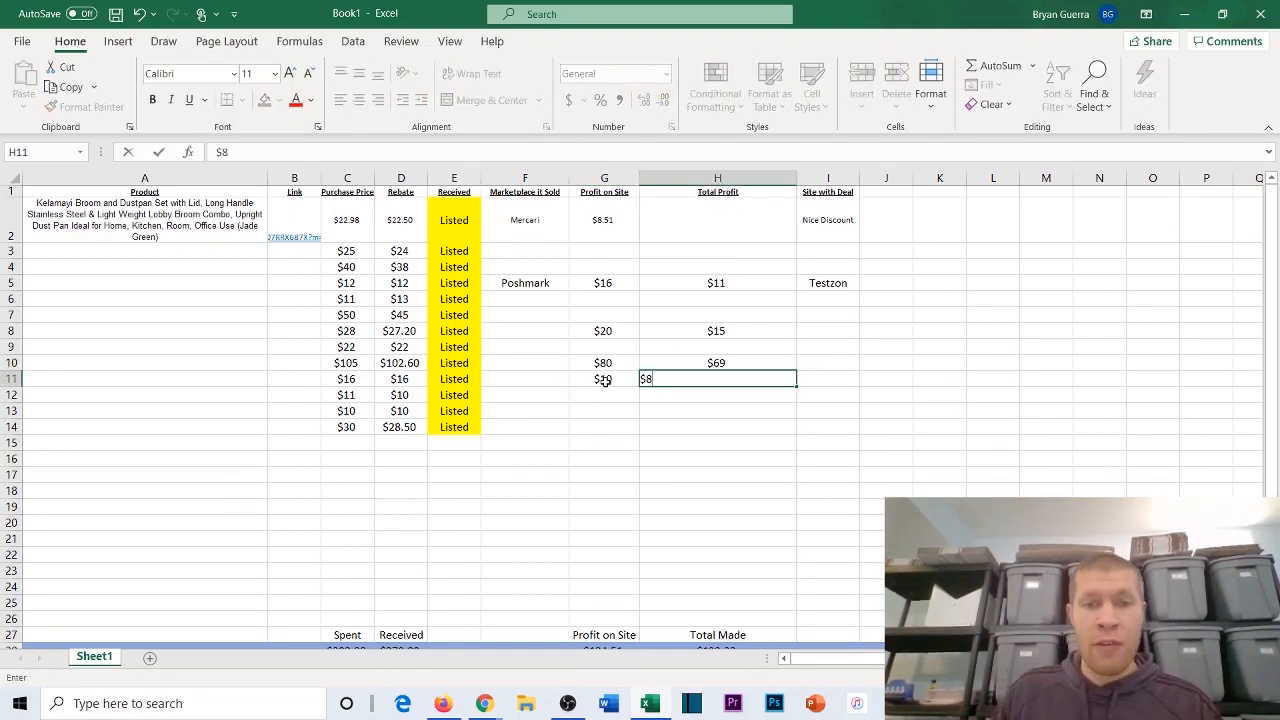
{"action": "key", "text": "BackSpace"}
{"action": "type", "text": "7"}
Step: Enter $15 as the Profit on Site and $11 as the Total Profit in row 12, and check the row 28 totals
{"action": "left_click", "coordinate": [585, 395]}
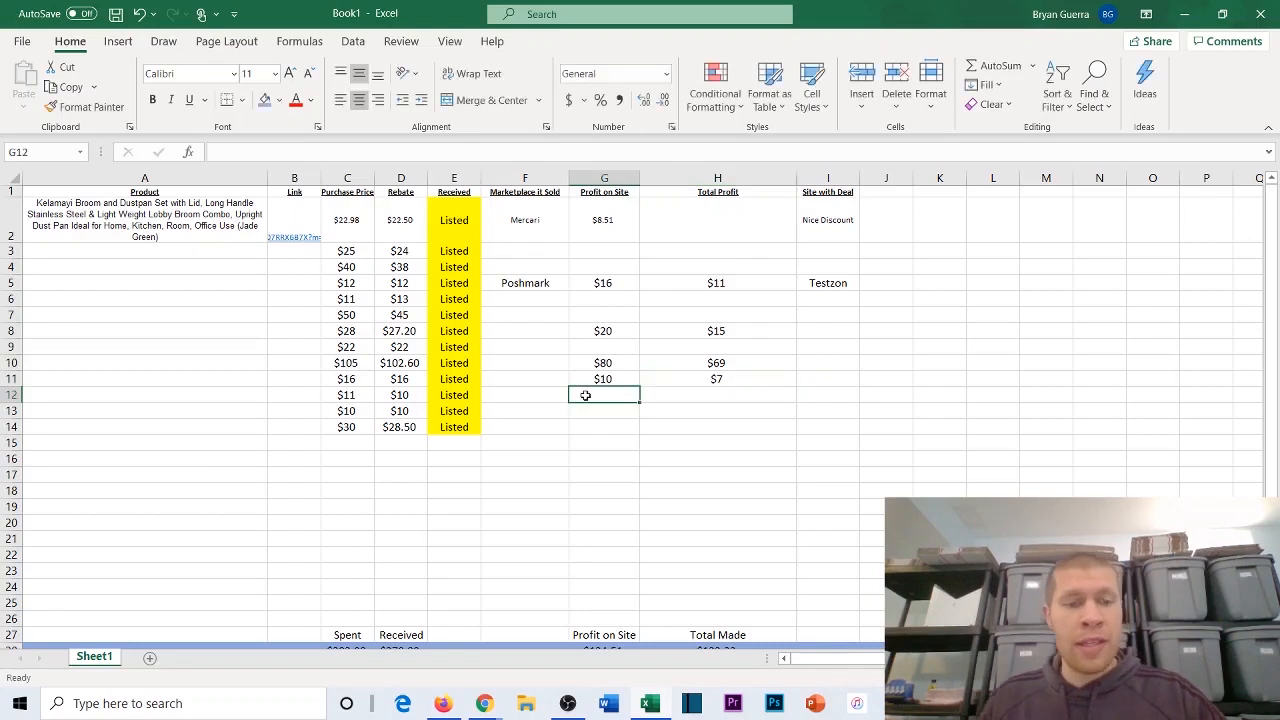
{"action": "type", "text": "$15"}
{"action": "key", "text": "Tab"}
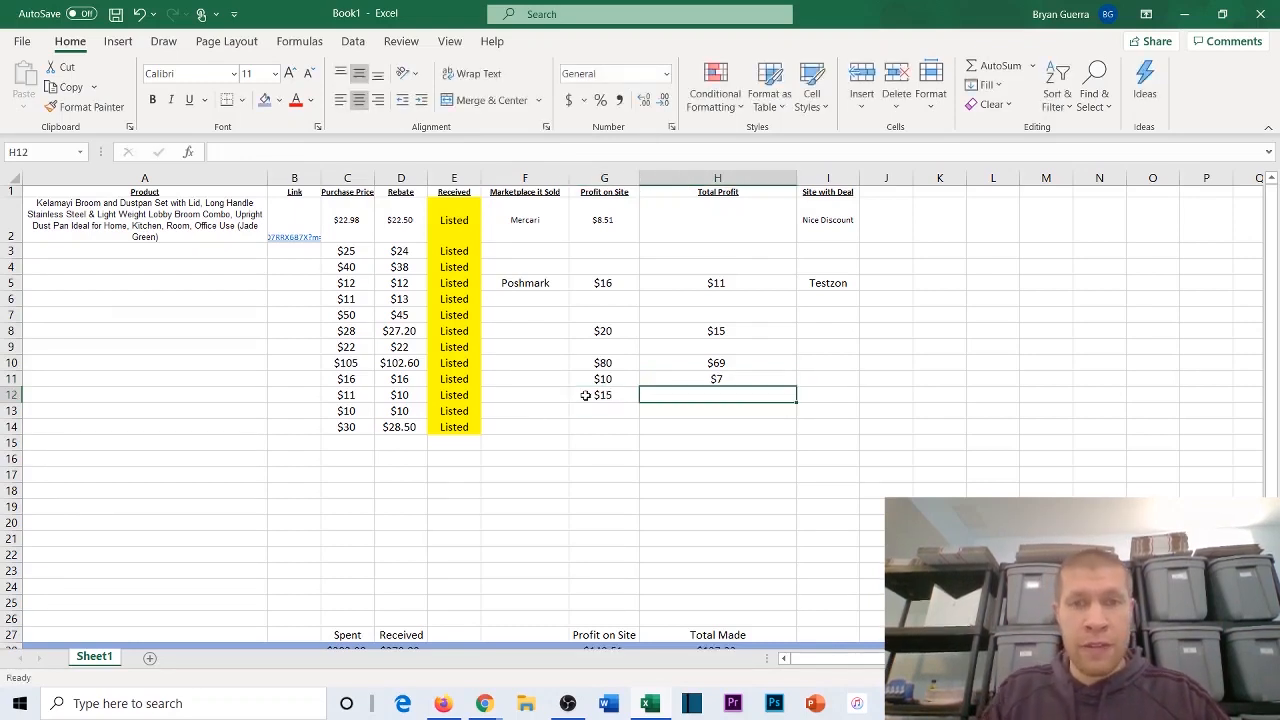
{"action": "type", "text": "$"}
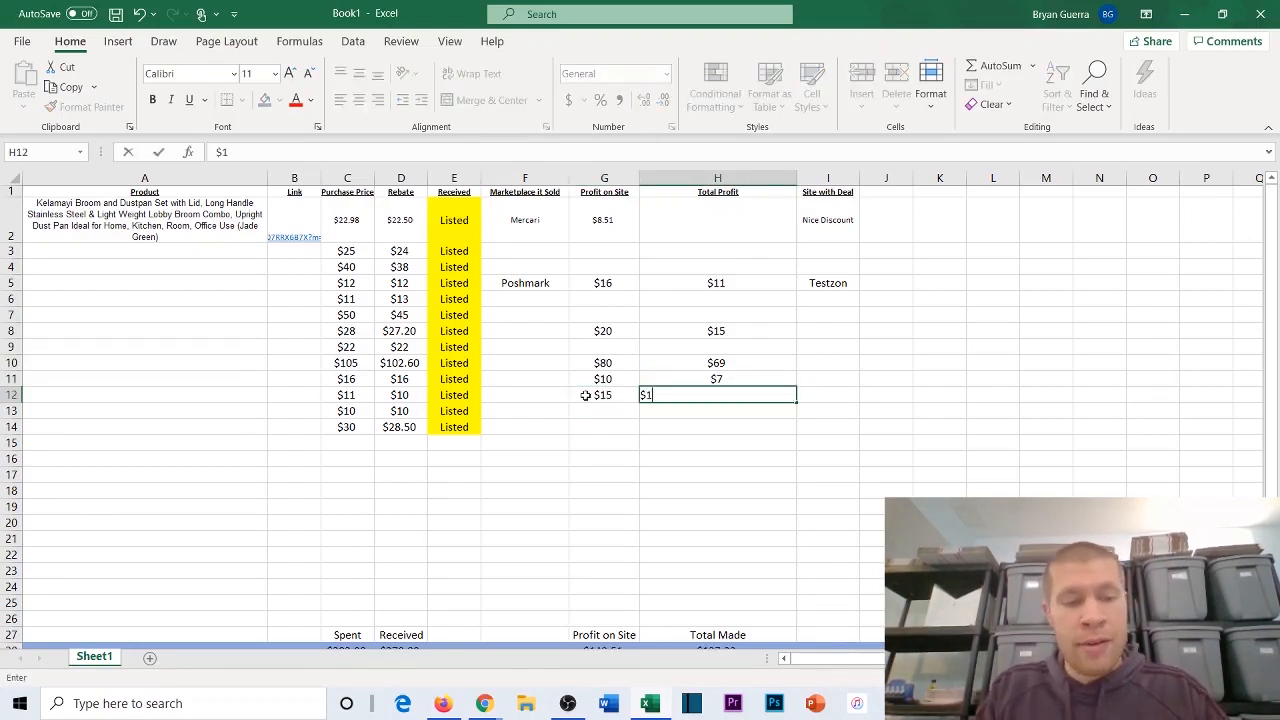
{"action": "type", "text": "11"}
{"action": "left_click", "coordinate": [580, 414]}
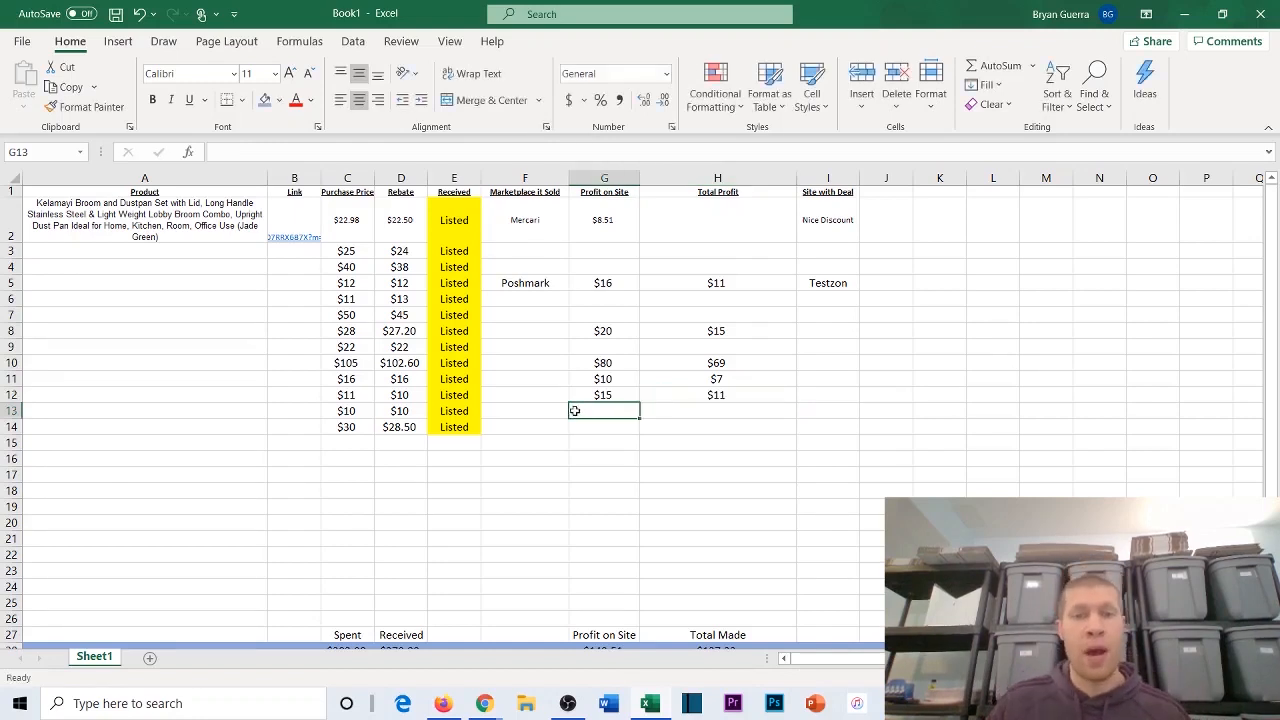
{"action": "left_click", "coordinate": [623, 250]}
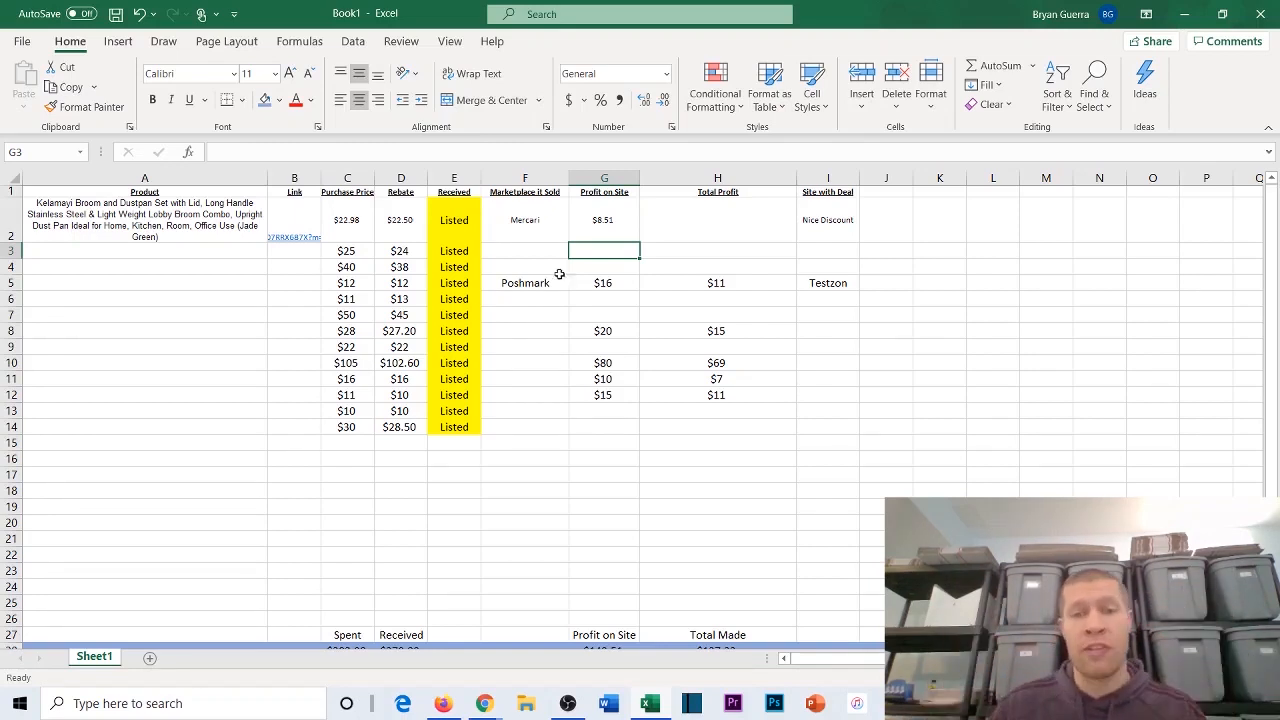
{"action": "scroll", "coordinate": [610, 320], "scroll_direction": "down", "scroll_amount": 3}
{"action": "scroll", "coordinate": [727, 482], "scroll_direction": "up", "scroll_amount": 3}
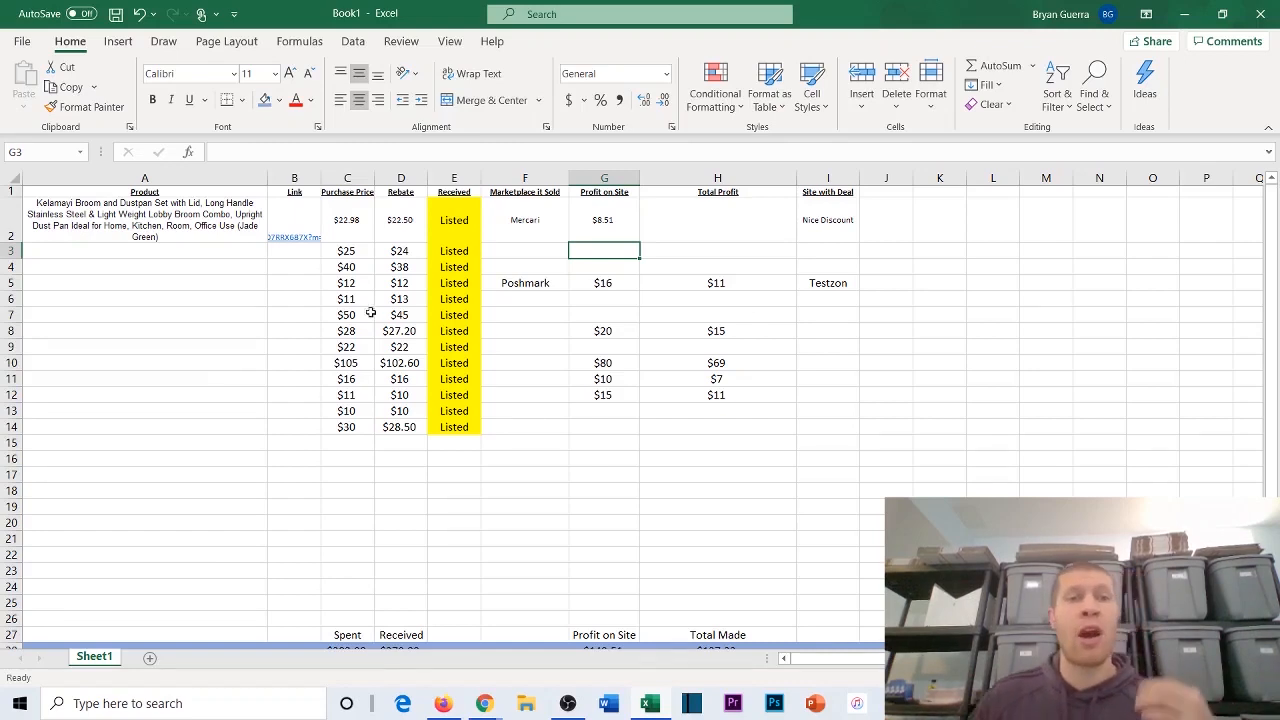
{"action": "left_click_drag", "start_coordinate": [340, 220], "coordinate": [347, 427]}
{"action": "key", "text": "ctrl+c"}
{"action": "left_click", "coordinate": [343, 443]}
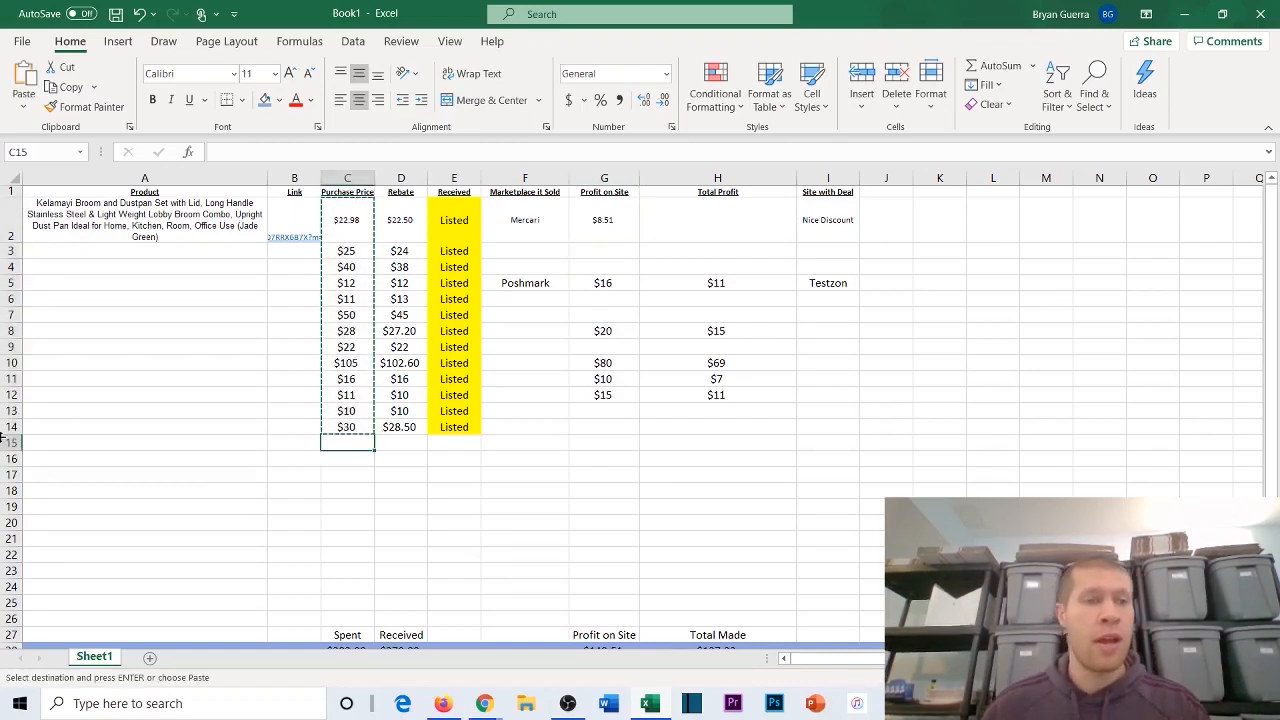
{"action": "left_click", "coordinate": [16, 443]}
{"action": "double_click", "coordinate": [60, 446]}
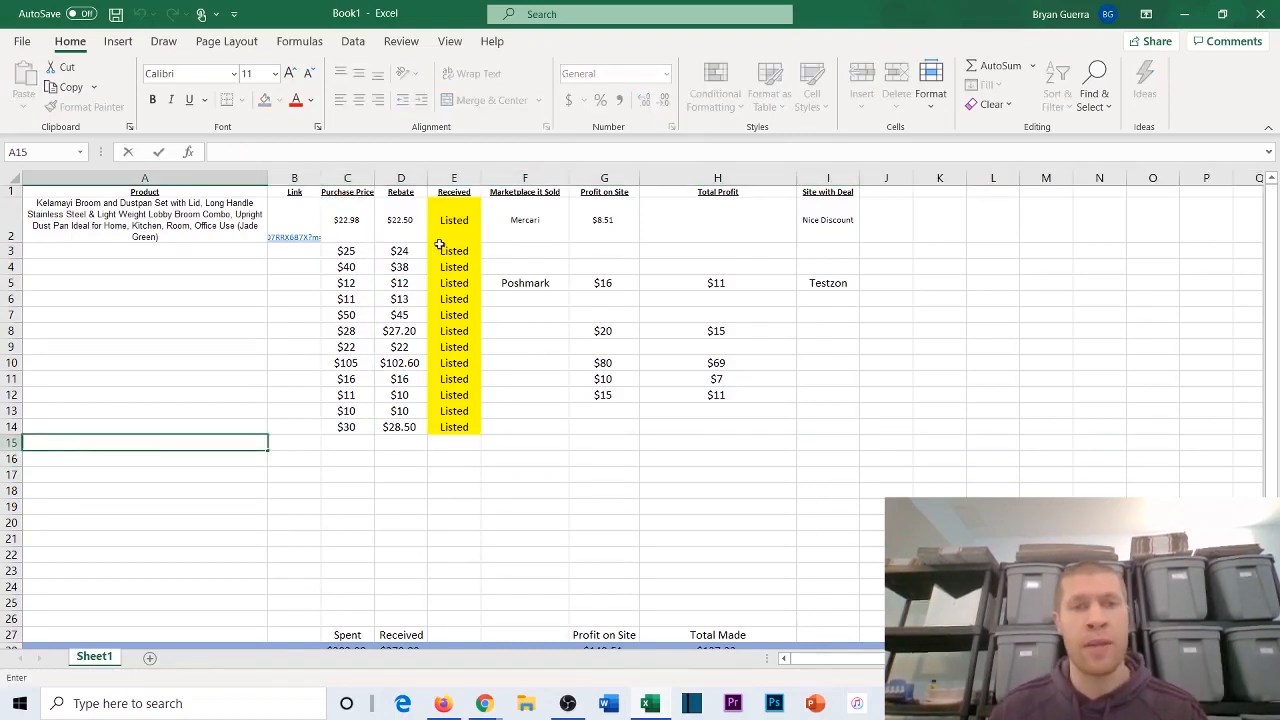
Step: Shrink the sold products' rows 2, 5, 8, 10, 11 and 12 by setting their font size to 1
{"action": "left_click", "coordinate": [12, 214]}
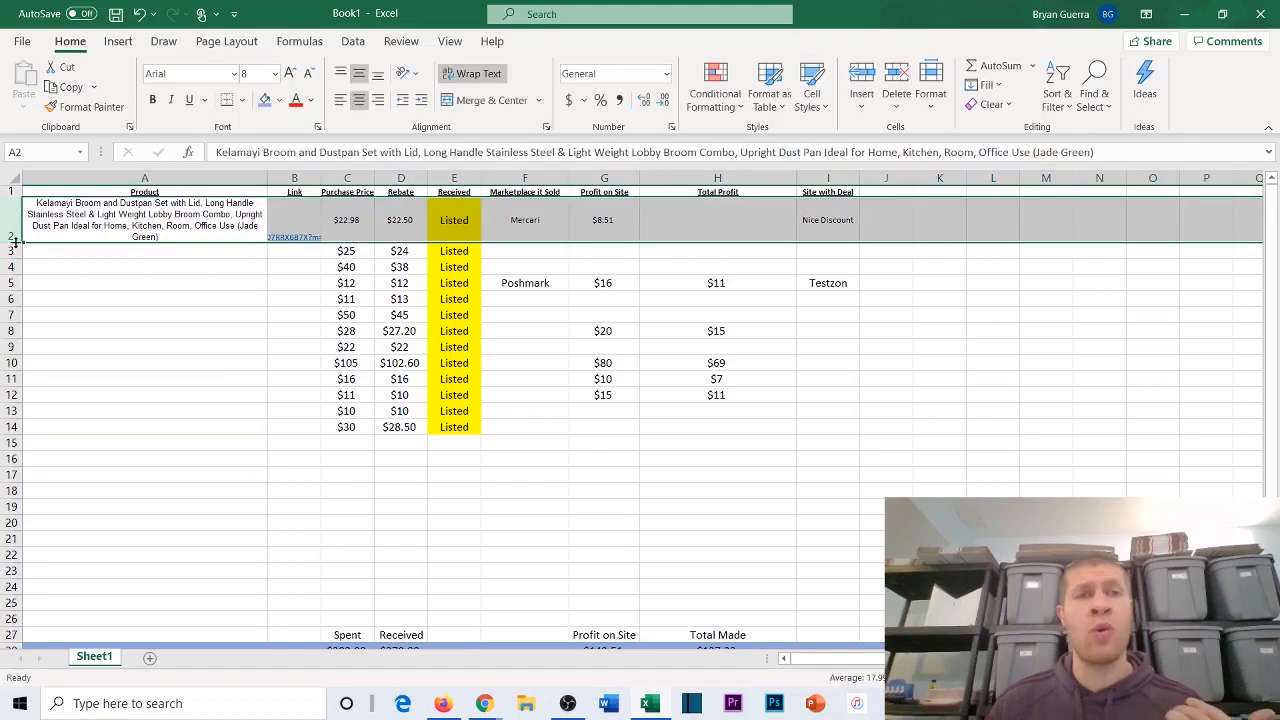
{"action": "left_click", "coordinate": [253, 75]}
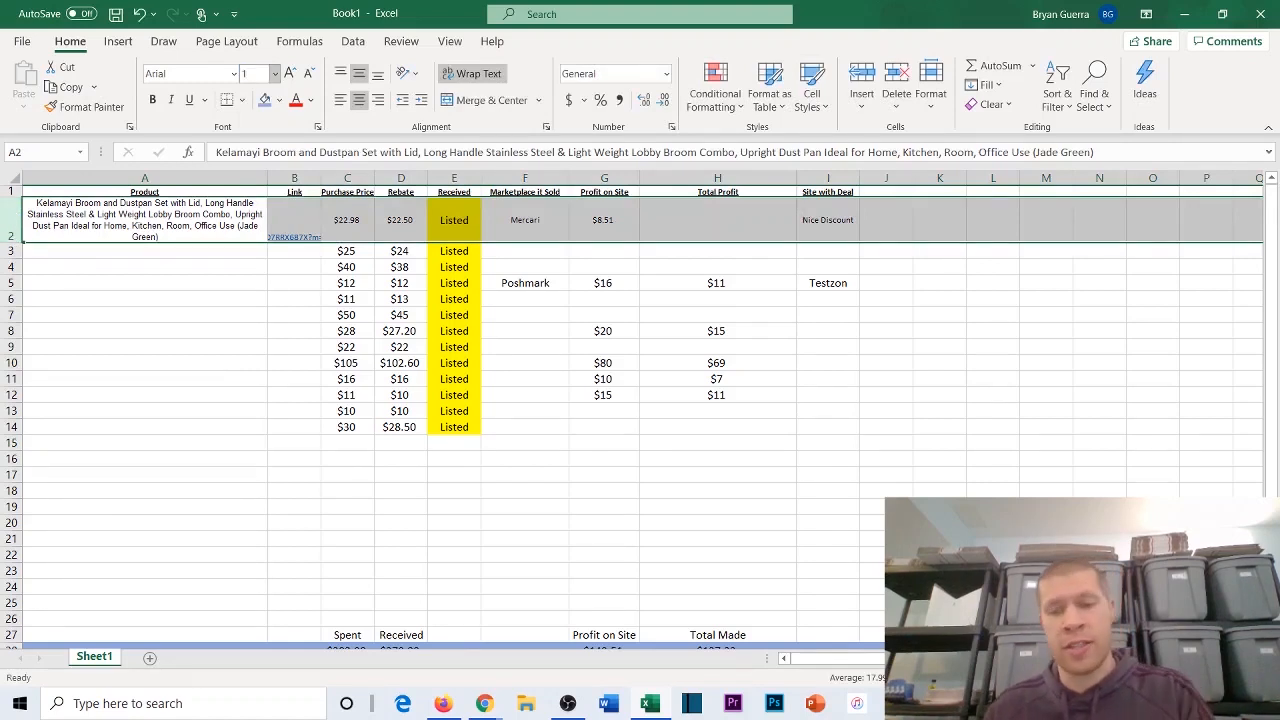
{"action": "type", "text": "1"}
{"action": "key", "text": "Return"}
{"action": "left_click", "coordinate": [208, 222]}
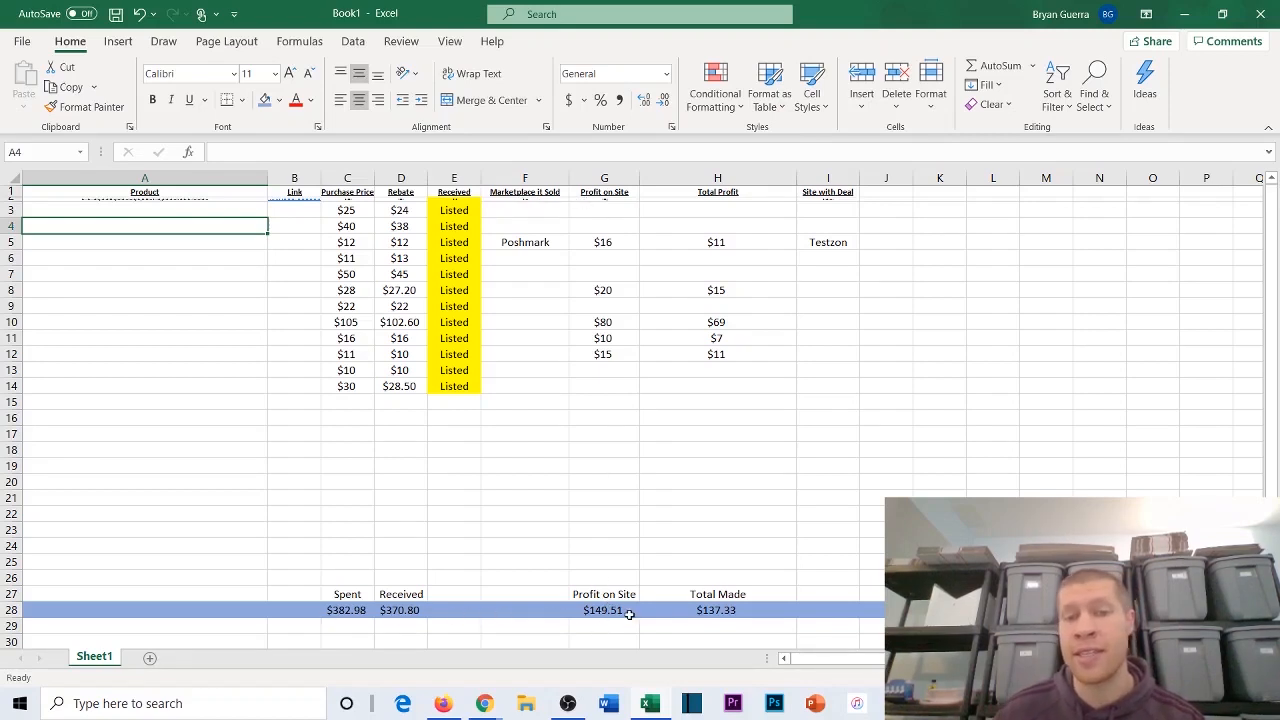
{"action": "left_click", "coordinate": [16, 247]}
{"action": "left_click", "coordinate": [258, 74]}
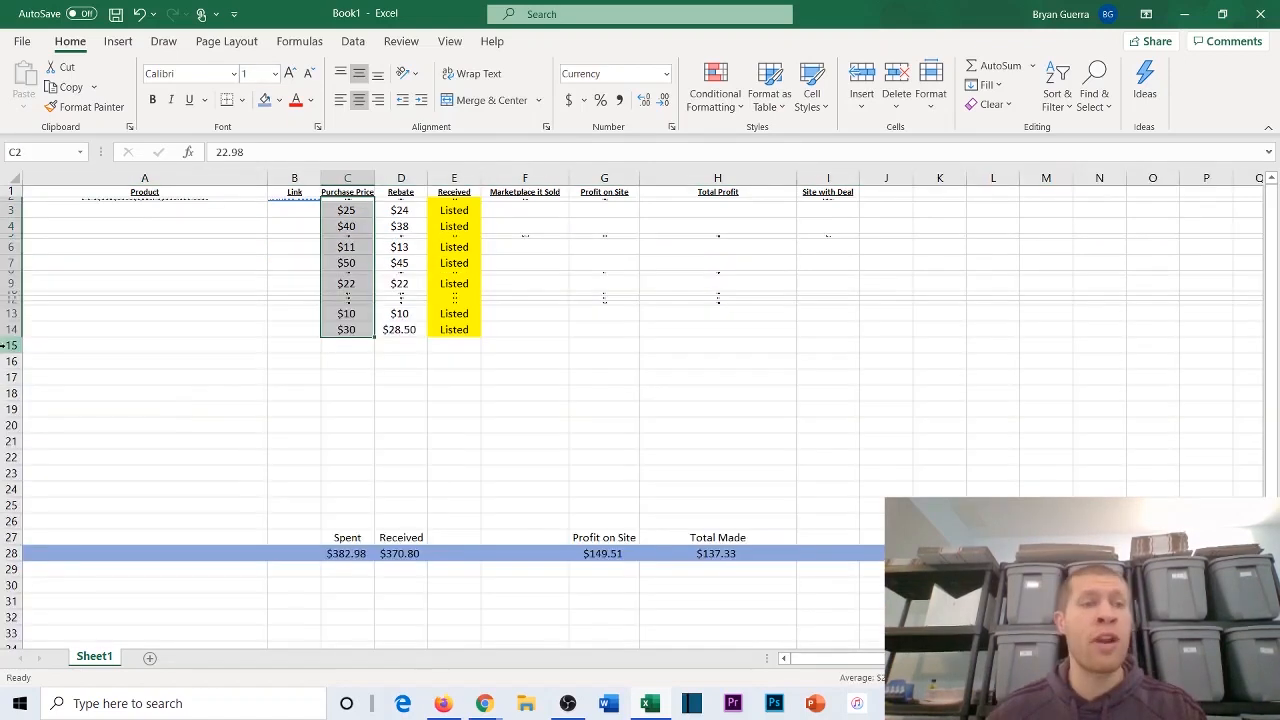
Step: Insert 29 blank rows at row 15, above the totals, and check the shifted totals row
{"action": "left_click", "coordinate": [12, 345]}
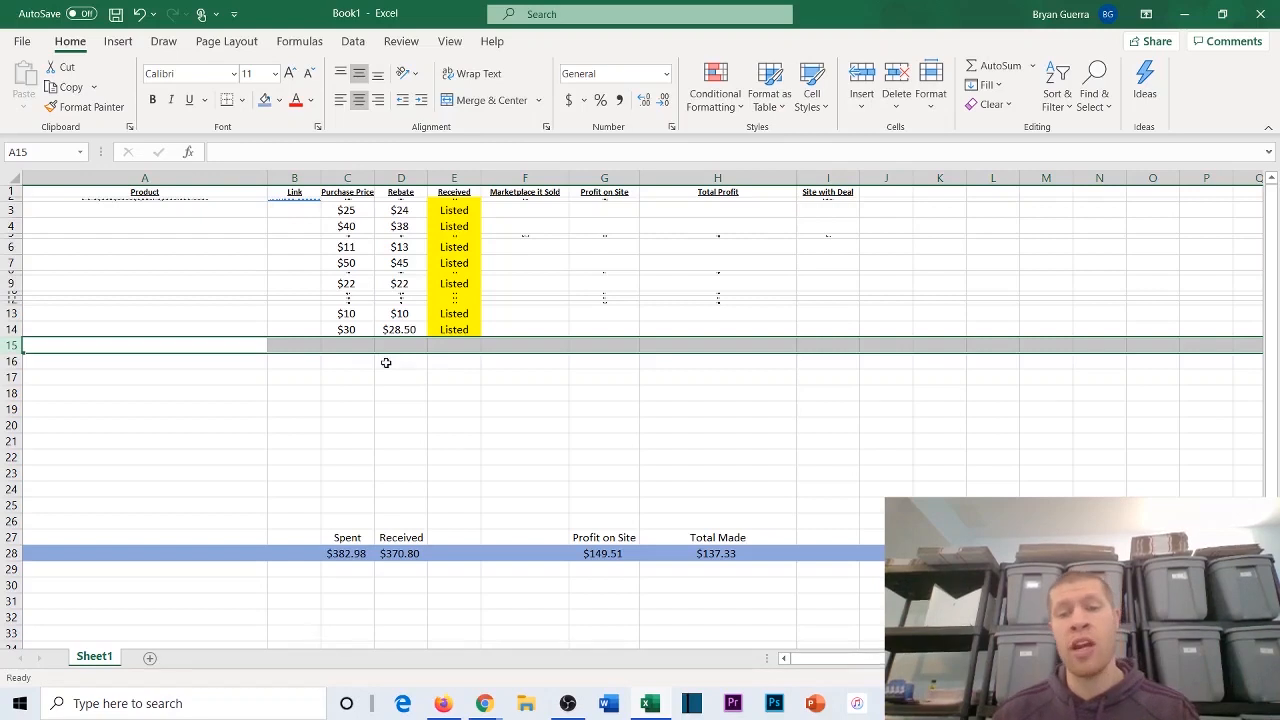
{"action": "key", "text": "ctrl+shift+plus"}
{"action": "key", "text": "ctrl+shift+plus"}
{"action": "key", "text": "ctrl+shift+plus"}
{"action": "key", "text": "ctrl+shift+plus"}
{"action": "key", "text": "ctrl+shift+plus"}
{"action": "key", "text": "ctrl+shift+plus"}
{"action": "key", "text": "ctrl+shift+plus"}
{"action": "key", "text": "ctrl+shift+plus"}
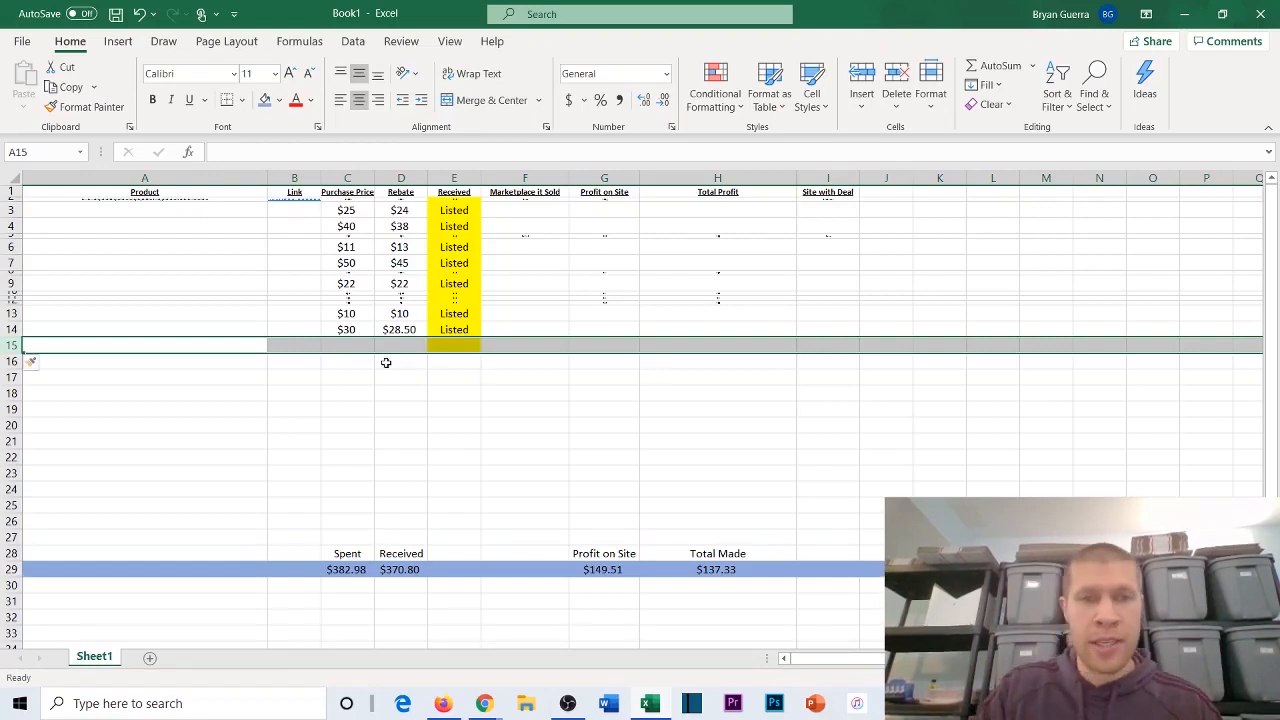
{"action": "key", "text": "ctrl+shift+plus"}
{"action": "key", "text": "ctrl+shift+plus"}
{"action": "key", "text": "ctrl+shift+plus"}
{"action": "key", "text": "ctrl+shift+plus"}
{"action": "key", "text": "ctrl+shift+plus"}
{"action": "key", "text": "ctrl+shift+plus"}
{"action": "key", "text": "ctrl+shift+plus"}
{"action": "key", "text": "ctrl+shift+plus"}
{"action": "key", "text": "ctrl+shift+plus"}
{"action": "key", "text": "ctrl+shift+plus"}
{"action": "key", "text": "ctrl+shift+plus"}
{"action": "key", "text": "ctrl+shift+plus"}
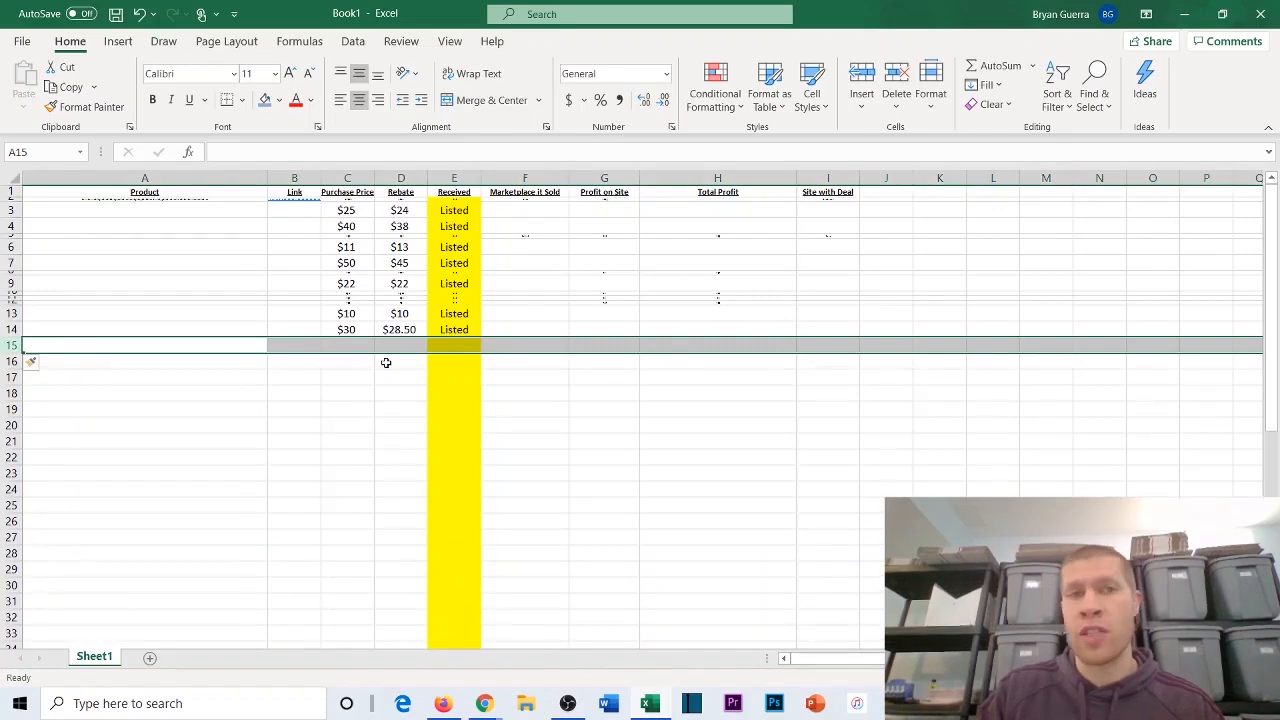
{"action": "left_click", "coordinate": [363, 378]}
{"action": "scroll", "coordinate": [363, 378], "scroll_direction": "down", "scroll_amount": 14}
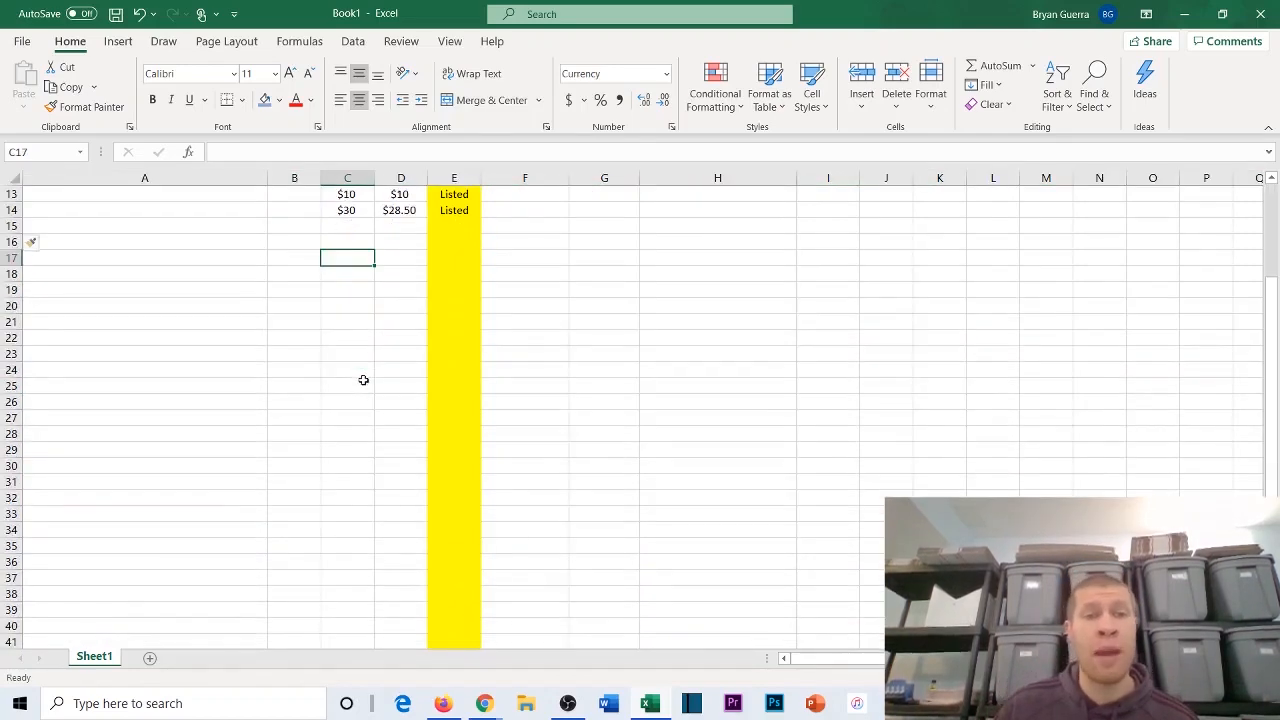
{"action": "scroll", "coordinate": [297, 357], "scroll_direction": "up", "scroll_amount": 15}
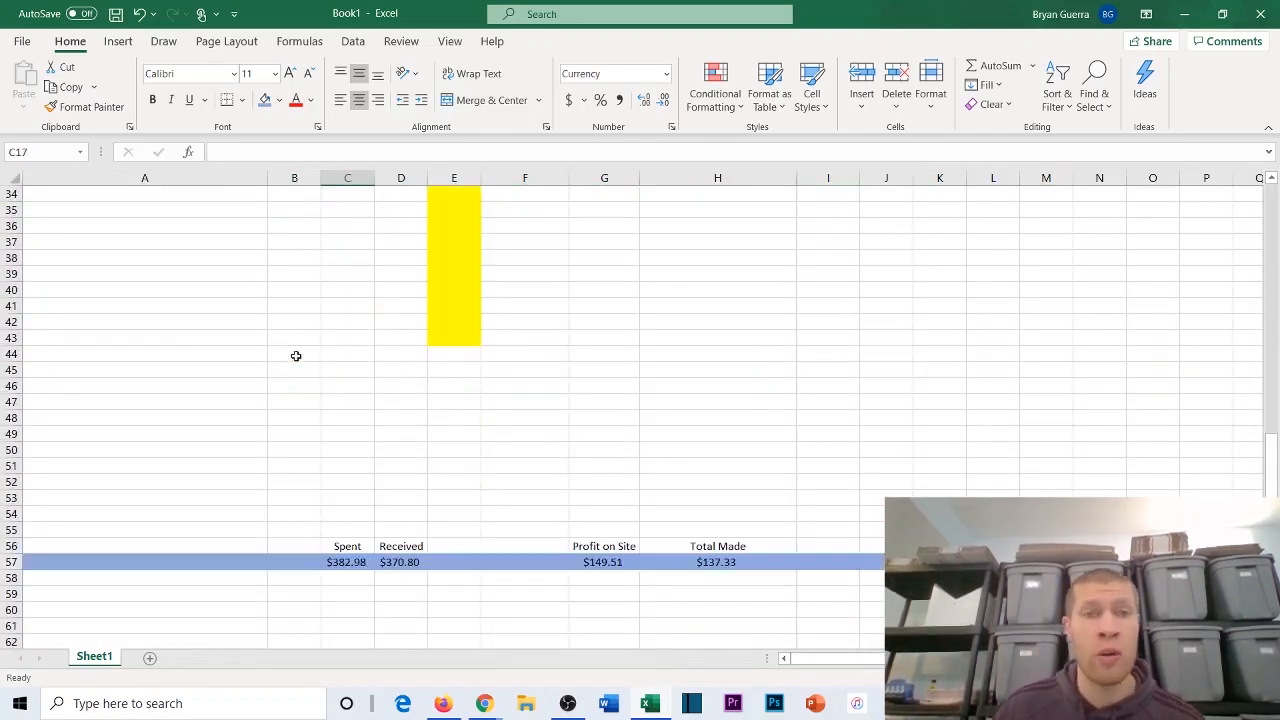
Step: Copy the purchase prices C2:C13 twice in succession into C15:C38 and check the totals in row 57
{"action": "left_click_drag", "start_coordinate": [322, 200], "coordinate": [324, 320]}
{"action": "key", "text": "ctrl+c"}
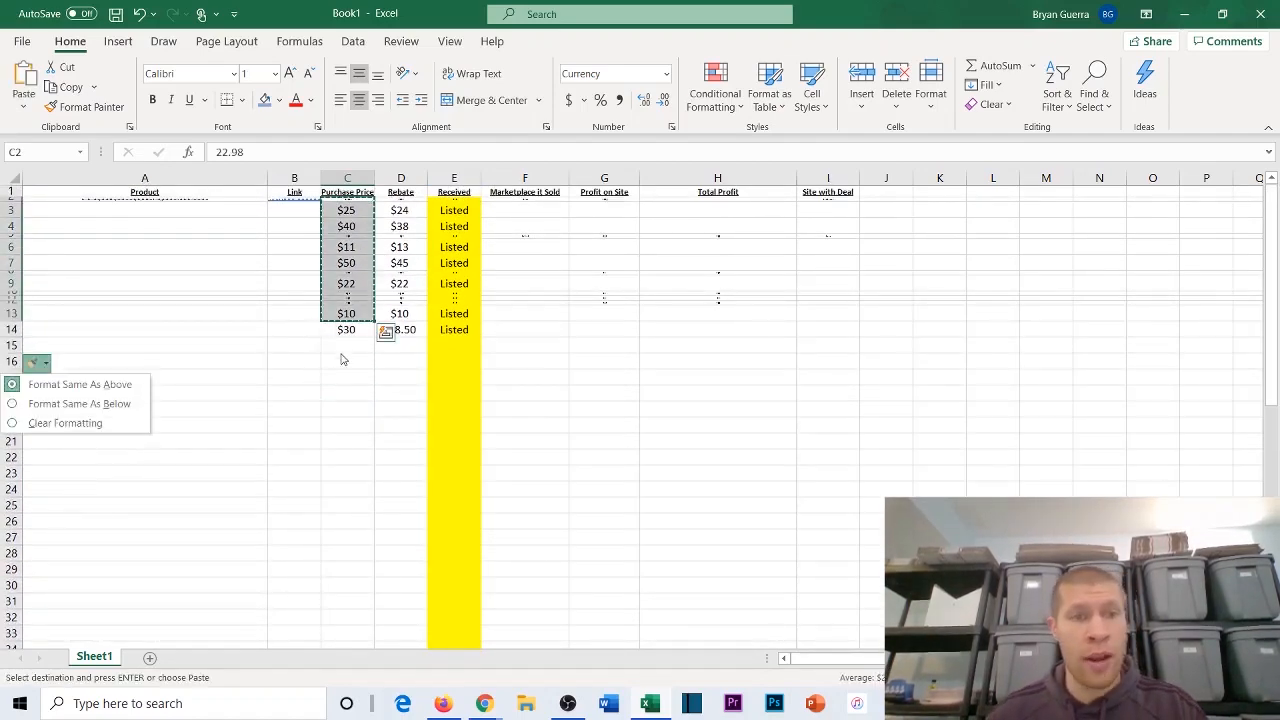
{"action": "left_click", "coordinate": [346, 345]}
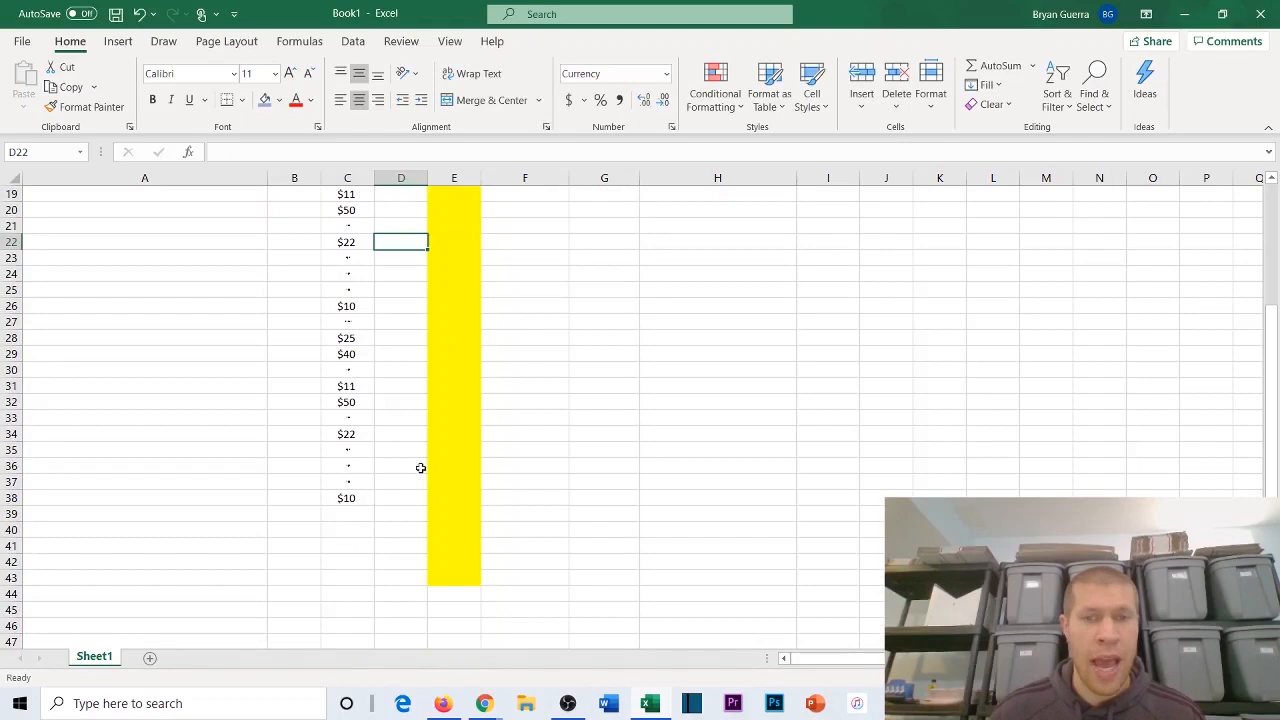
{"action": "scroll", "coordinate": [420, 467], "scroll_direction": "down", "scroll_amount": 7}
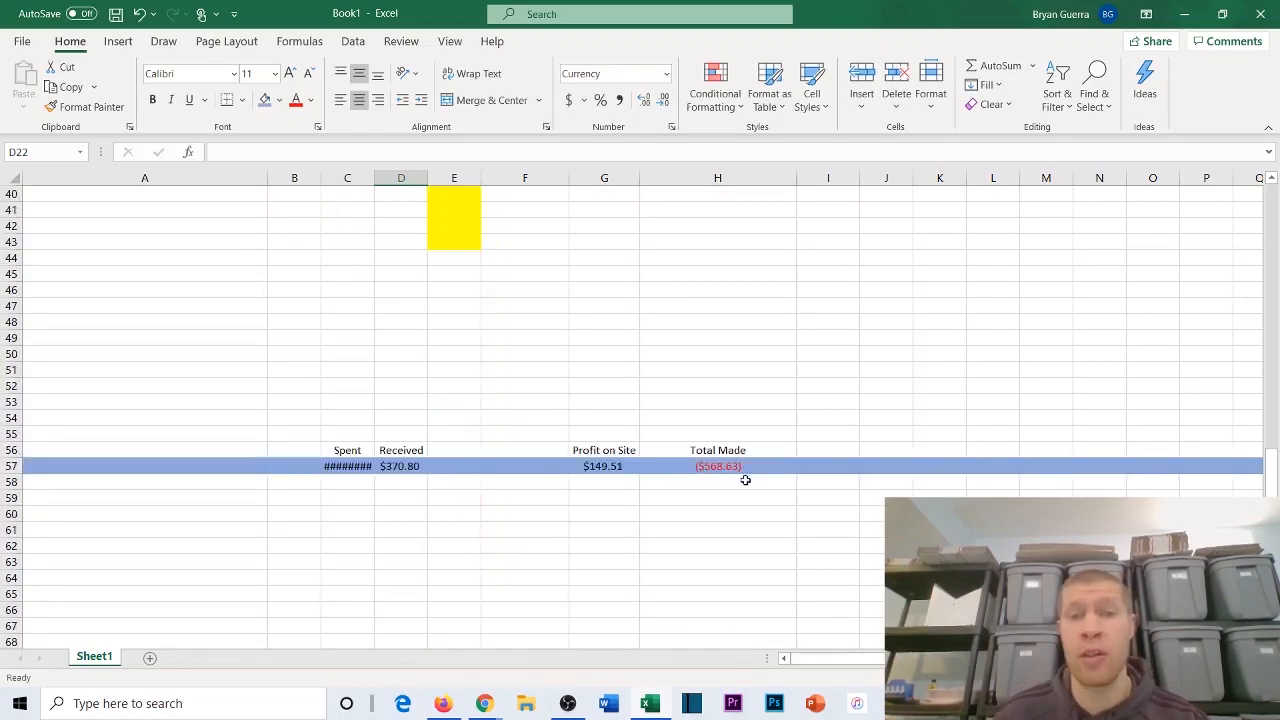
Step: Copy the rebates D2:D14 twice in succession into D15:D40 and review the totals in row 57
{"action": "scroll", "coordinate": [743, 477], "scroll_direction": "up", "scroll_amount": 13}
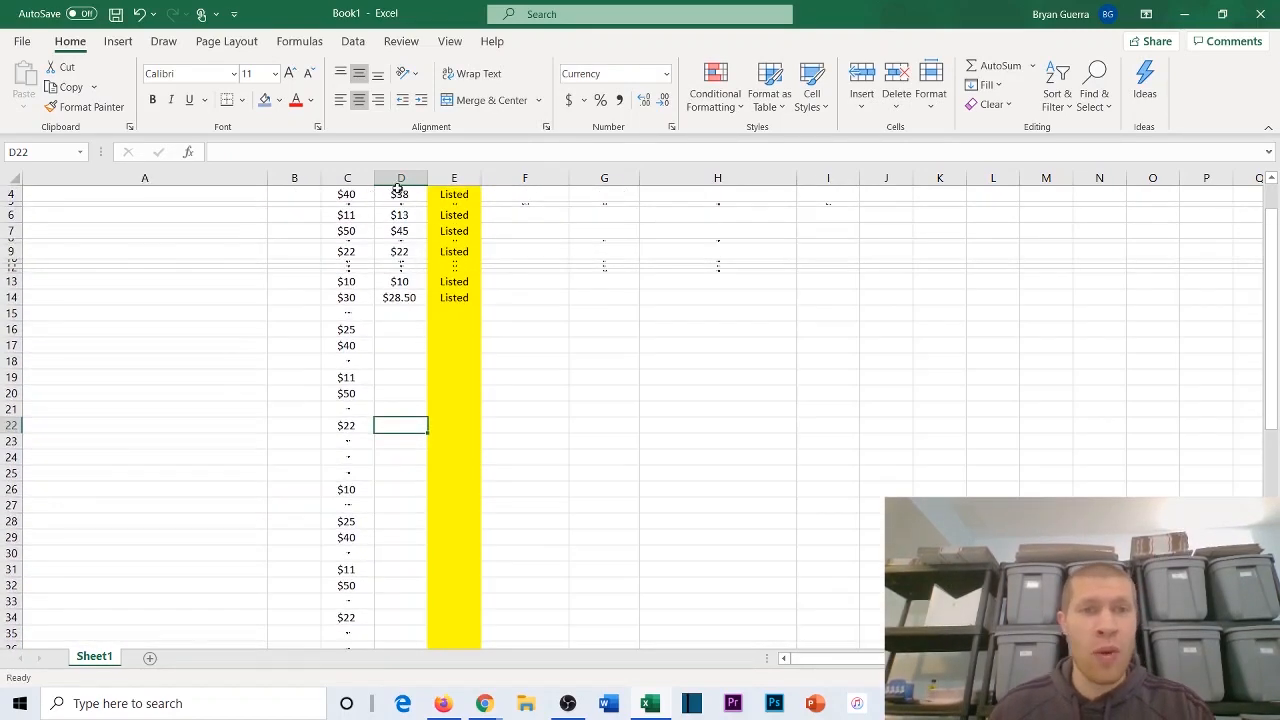
{"action": "left_click", "coordinate": [397, 200]}
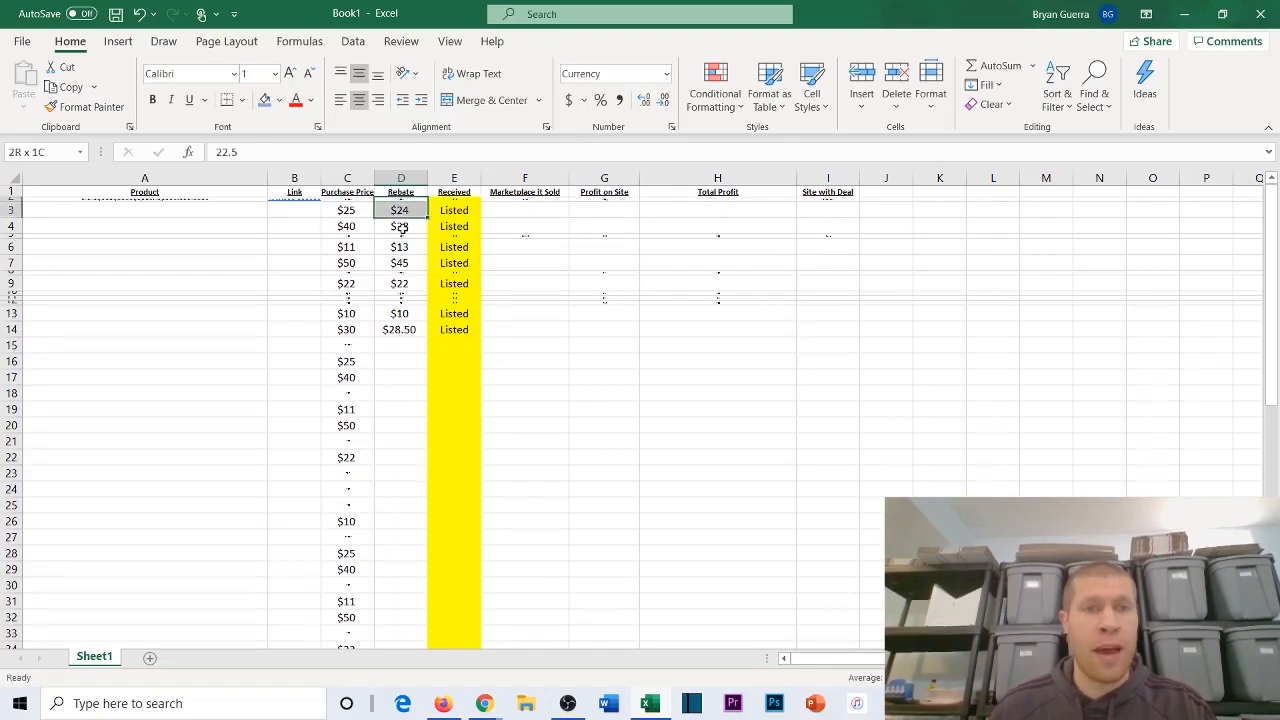
{"action": "scroll", "coordinate": [450, 300], "scroll_direction": "down", "scroll_amount": 4}
{"action": "left_click", "coordinate": [485, 325]}
{"action": "scroll", "coordinate": [500, 400], "scroll_direction": "down", "scroll_amount": 8}
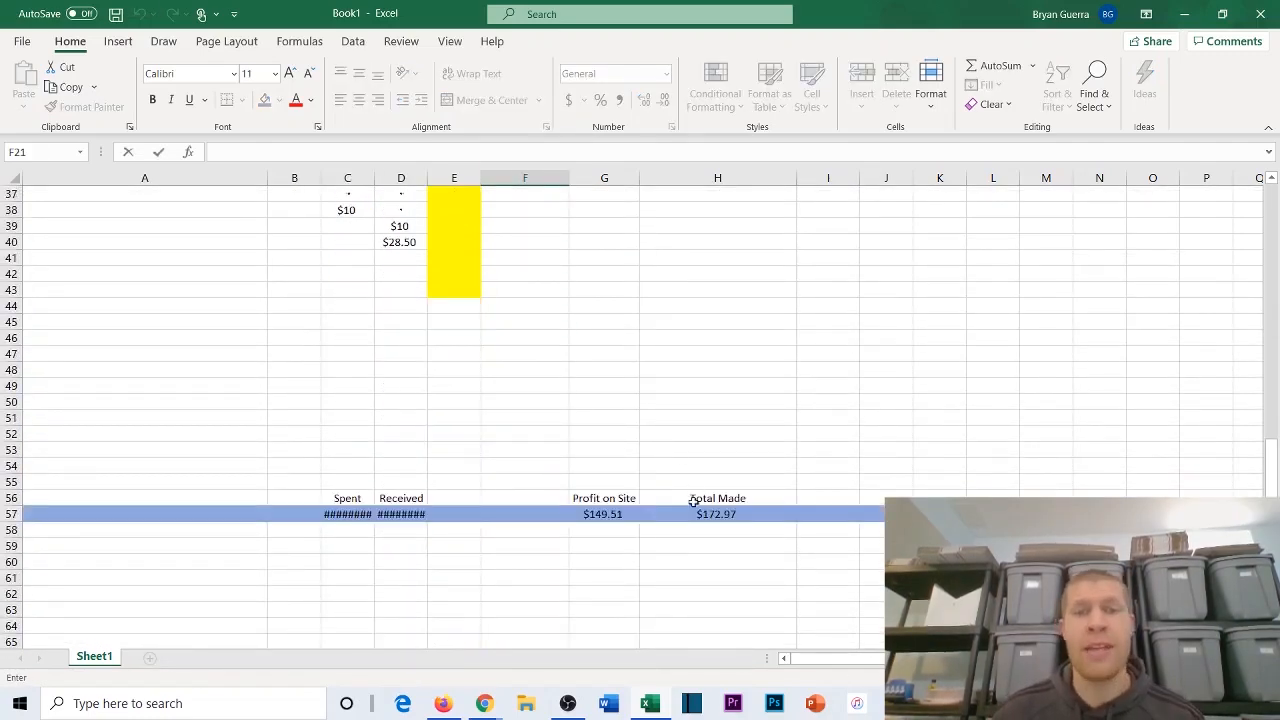
{"action": "scroll", "coordinate": [638, 423], "scroll_direction": "up", "scroll_amount": 7}
{"action": "scroll", "coordinate": [638, 423], "scroll_direction": "up", "scroll_amount": 3}
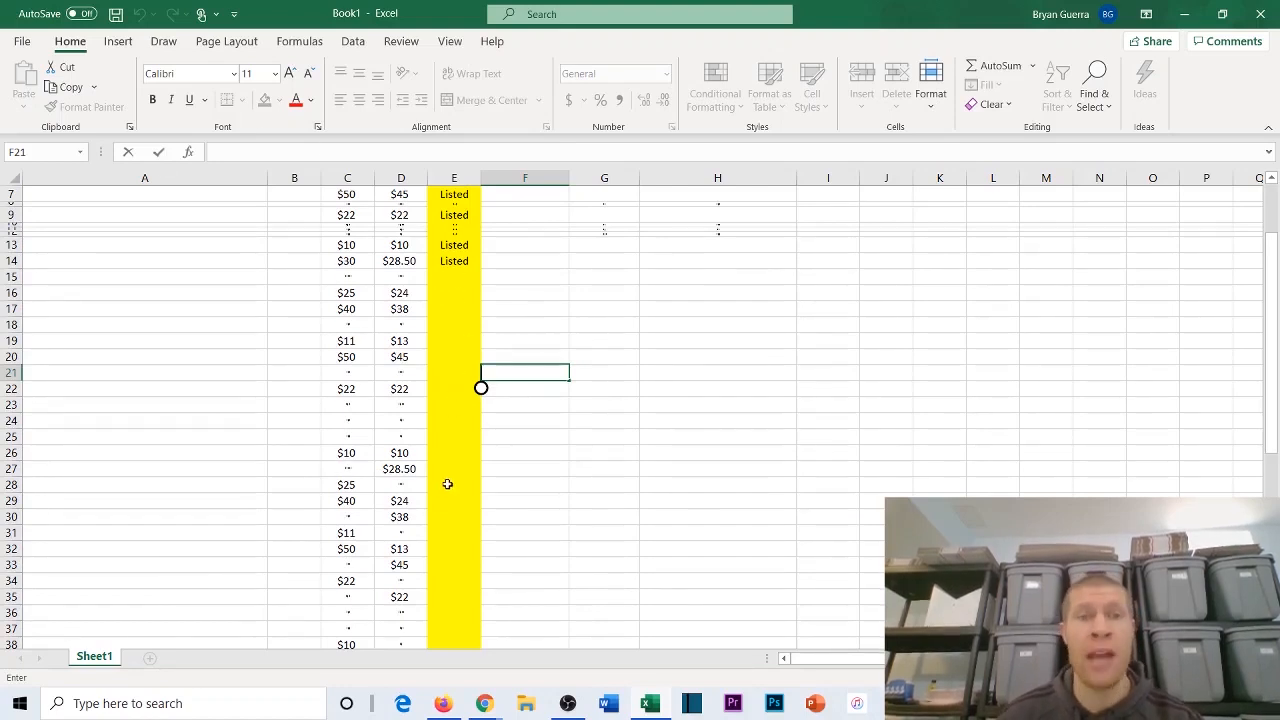
{"action": "scroll", "coordinate": [446, 480], "scroll_direction": "up", "scroll_amount": 2}
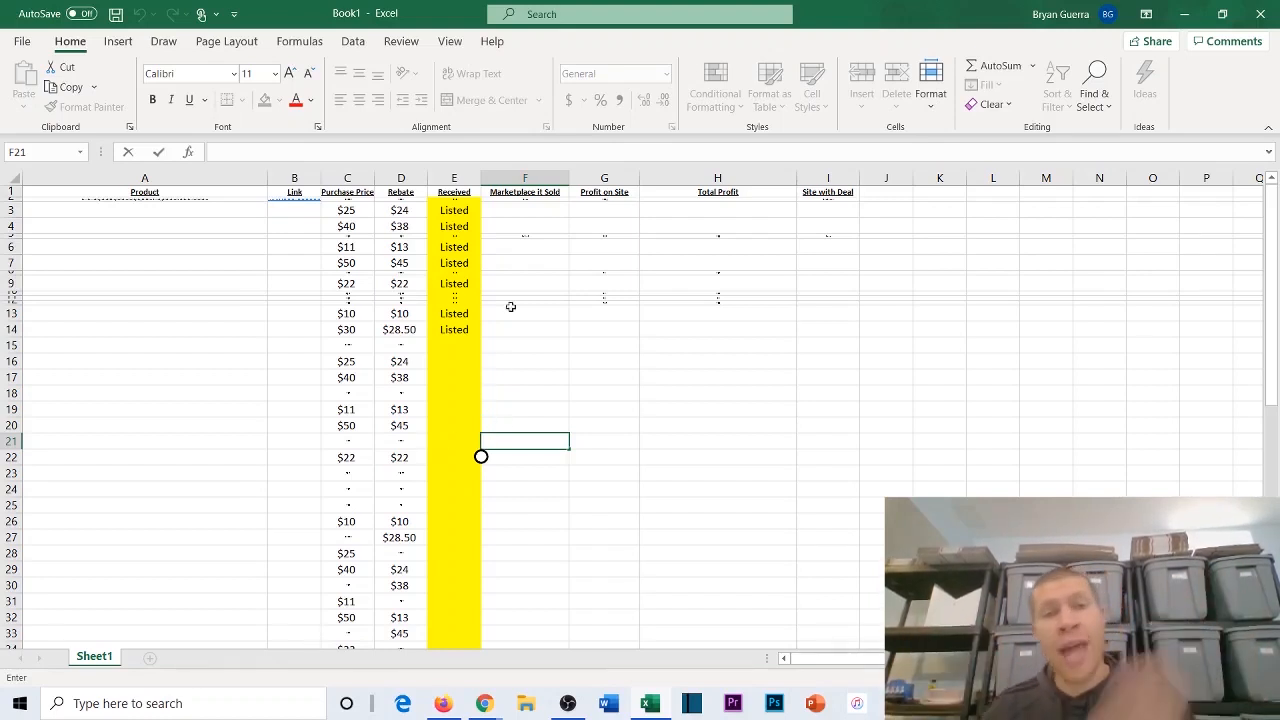
{"action": "left_click", "coordinate": [282, 230]}
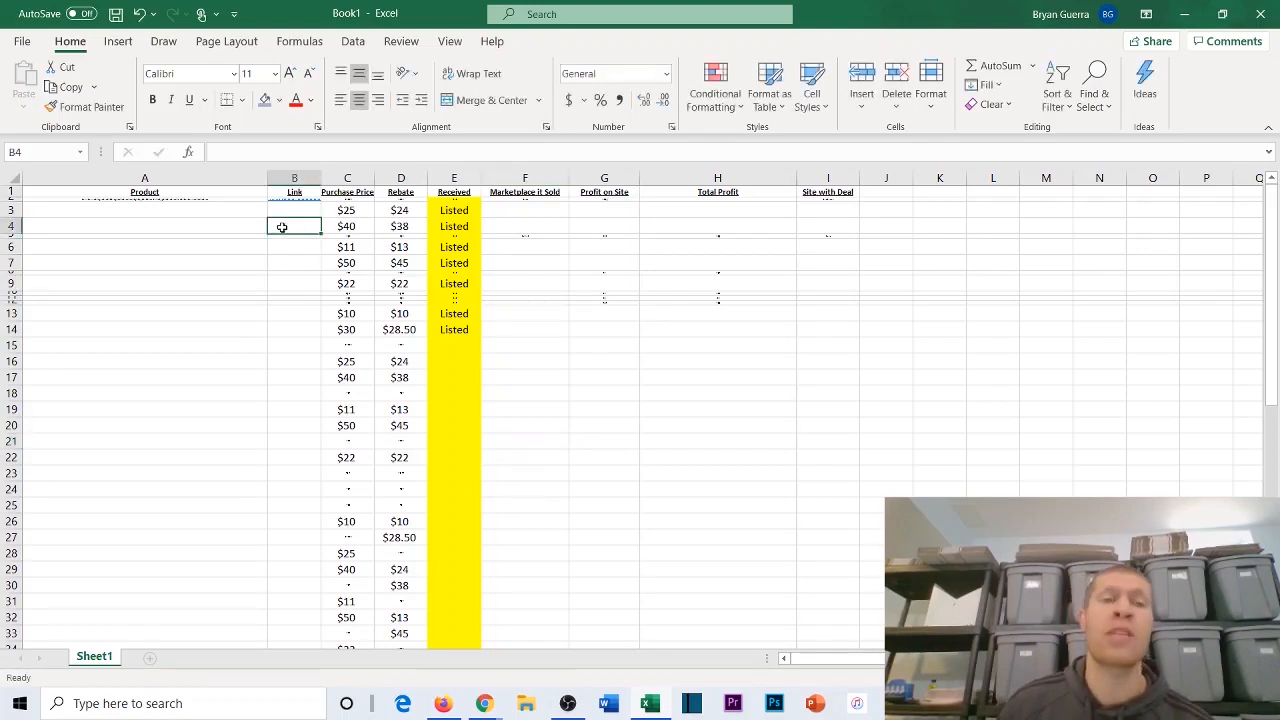
{"action": "left_click", "coordinate": [283, 246]}
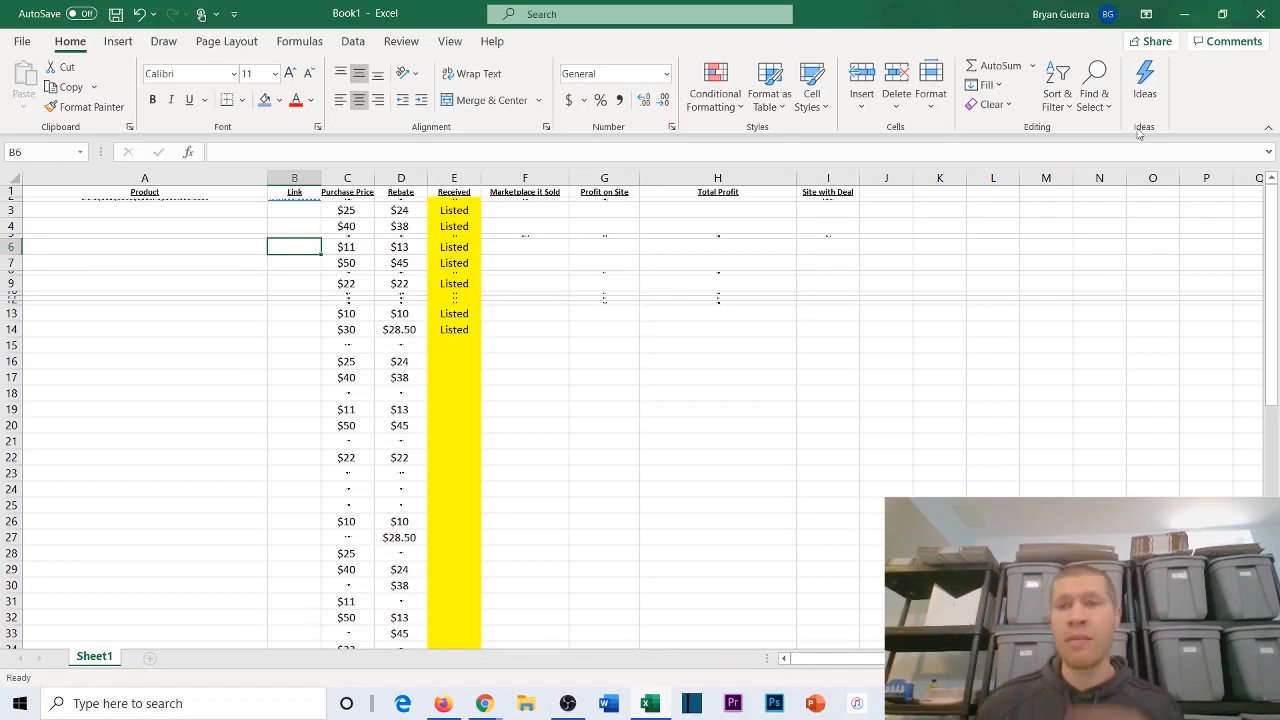
Step: Minimize the workbook and switch to the Nice Discount deals page in Chrome
{"action": "left_click", "coordinate": [1184, 13]}
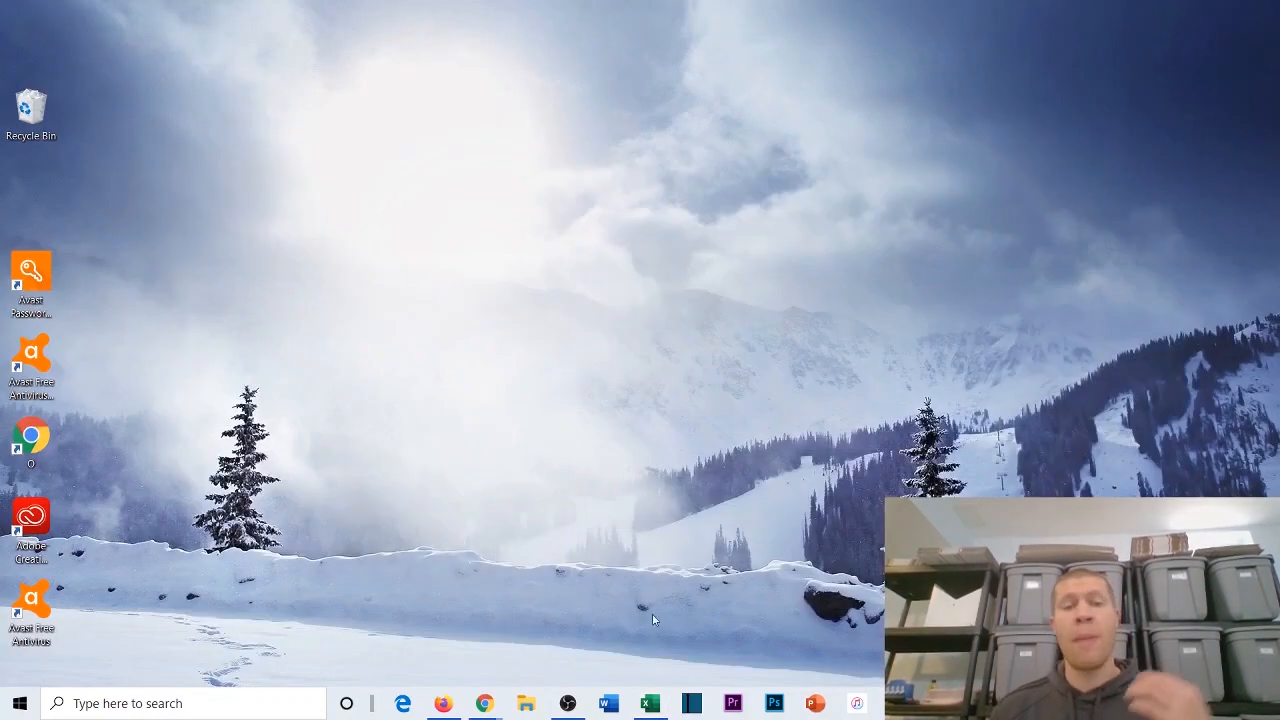
{"action": "mouse_move", "coordinate": [484, 703]}
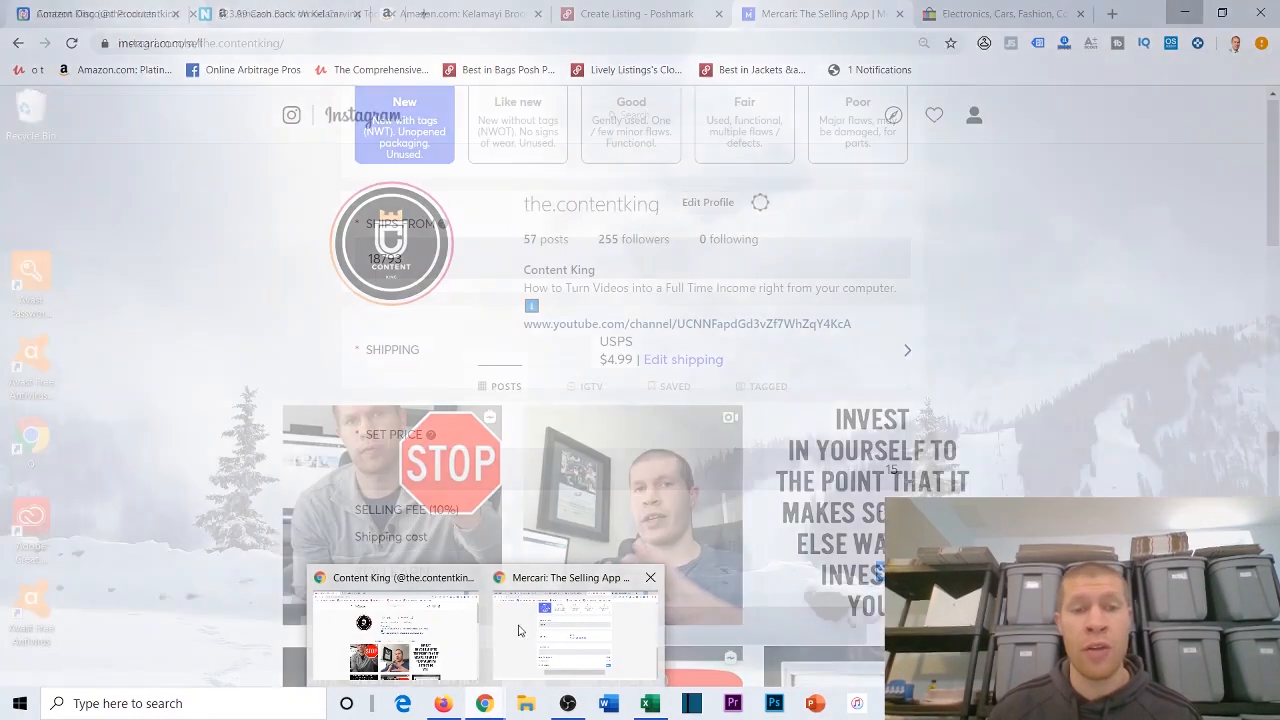
{"action": "left_click", "coordinate": [518, 630]}
{"action": "left_click", "coordinate": [123, 12]}
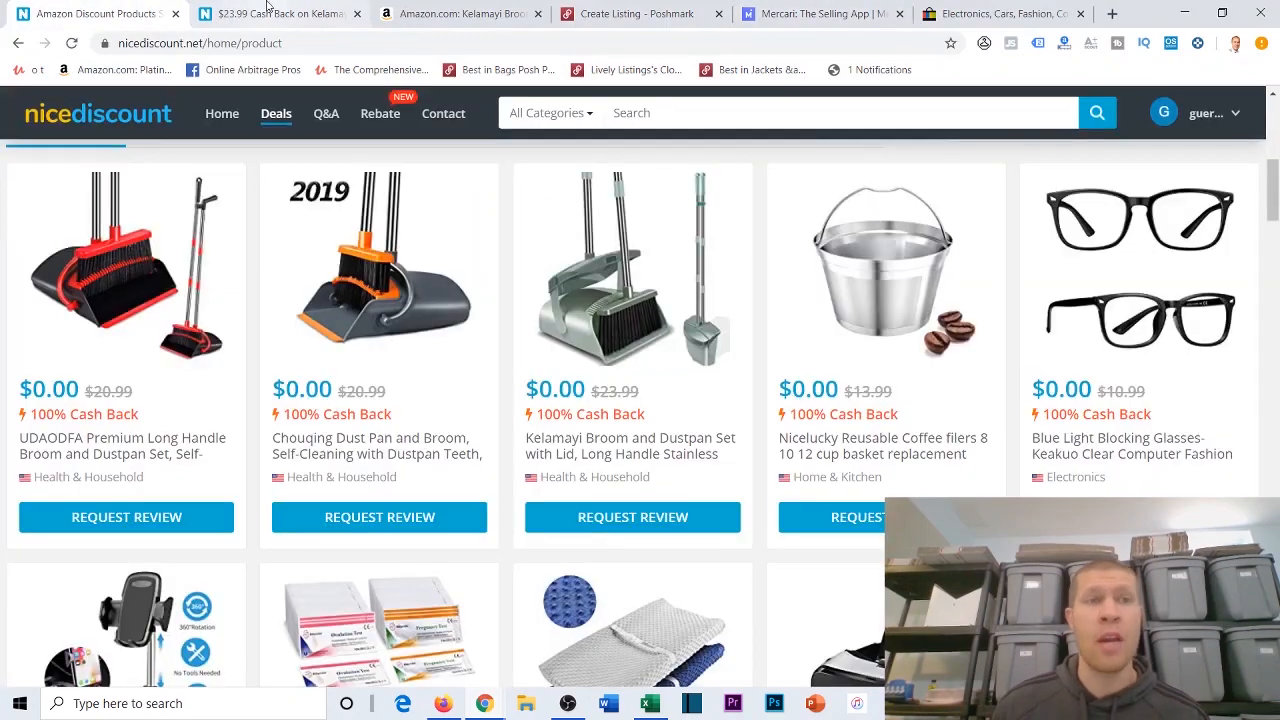
Step: Close the Kelamayi broom cash-back tab and look over the Featured Deals on the Nice Discount page
{"action": "left_click", "coordinate": [356, 13]}
{"action": "scroll", "coordinate": [590, 330], "scroll_direction": "up", "scroll_amount": 2}
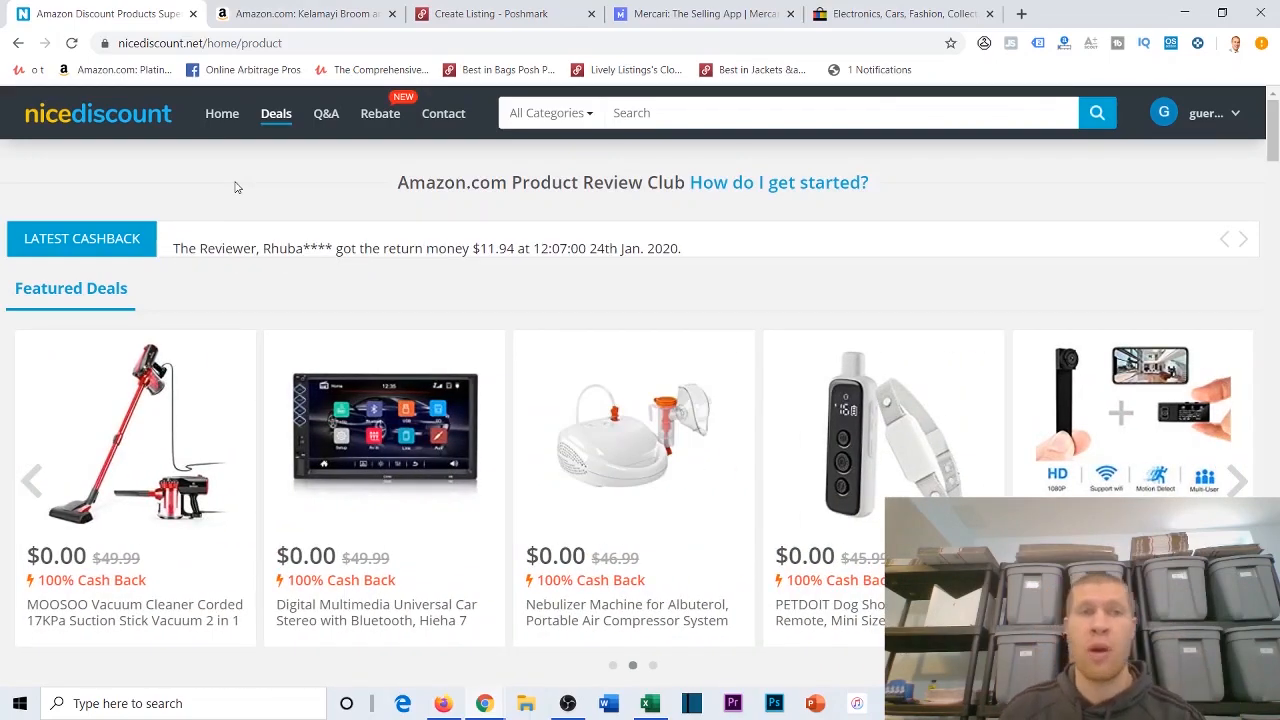
{"action": "scroll", "coordinate": [440, 243], "scroll_direction": "down", "scroll_amount": 3}
{"action": "scroll", "coordinate": [306, 266], "scroll_direction": "up", "scroll_amount": 3}
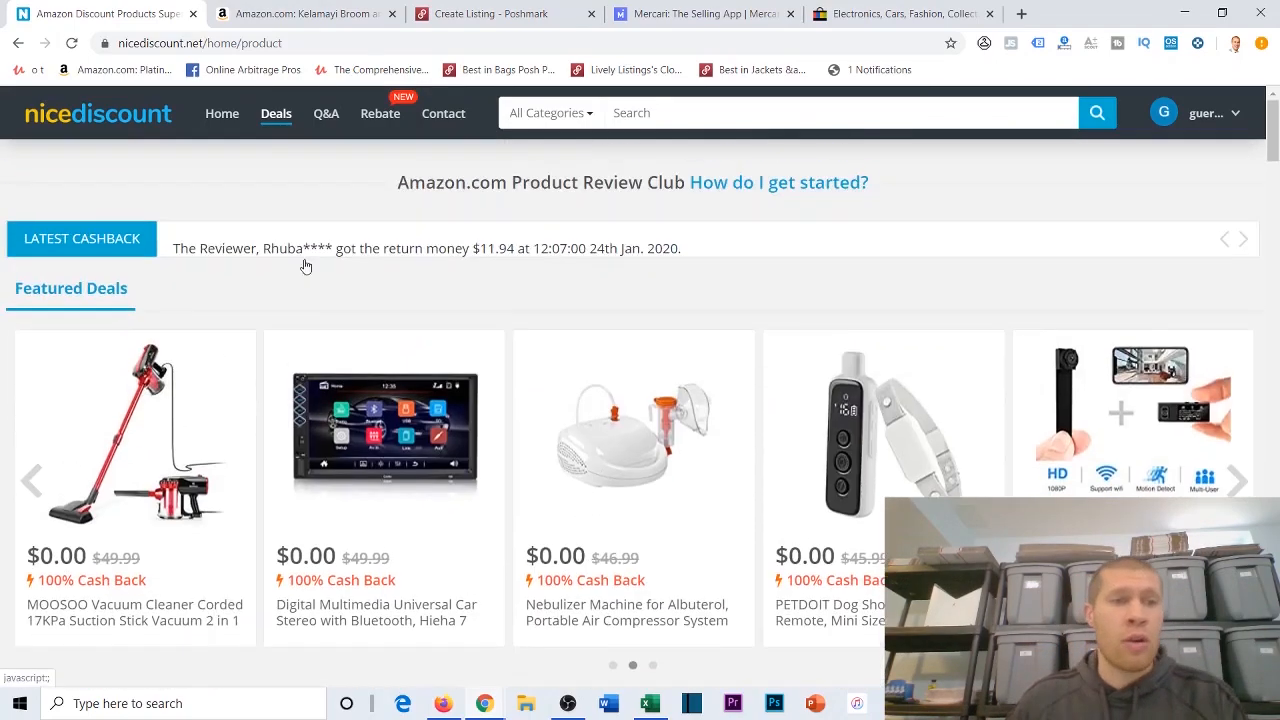
Step: Open the MOOSOO vacuum cleaner deal in a new tab, check it and close that tab
{"action": "right_click", "coordinate": [101, 429]}
{"action": "left_click", "coordinate": [156, 162]}
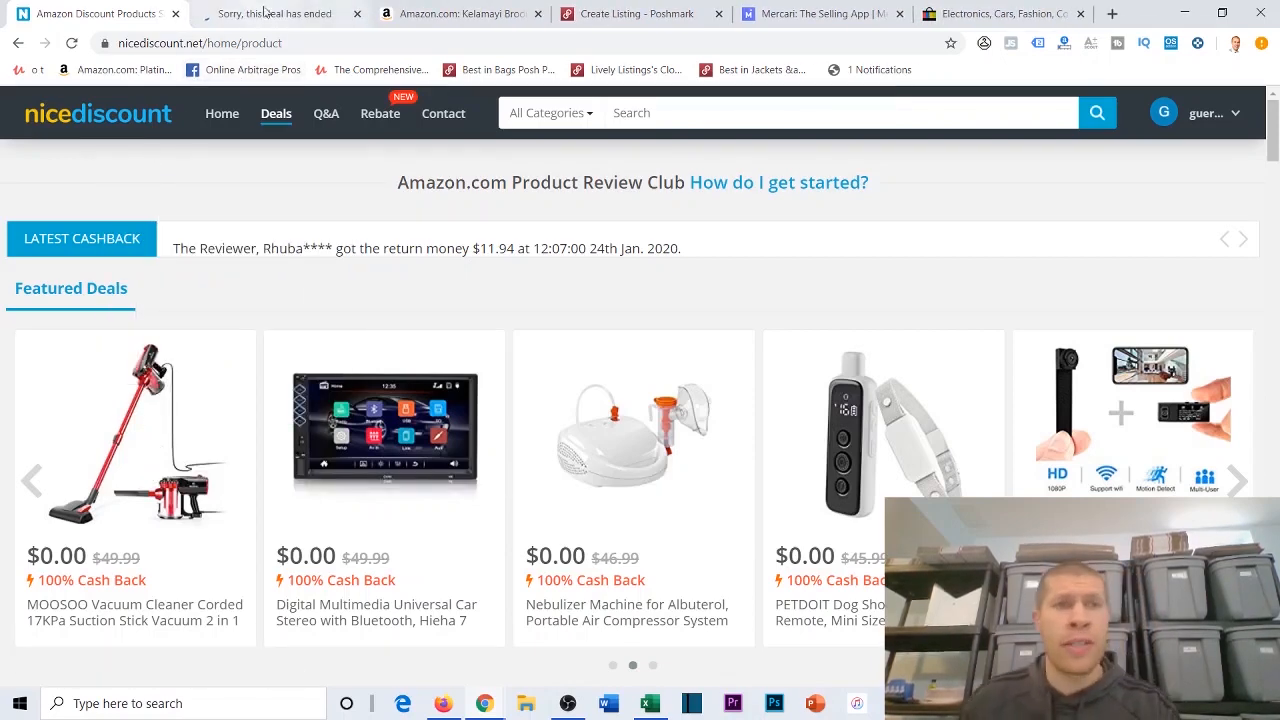
{"action": "left_click", "coordinate": [266, 13]}
{"action": "left_click", "coordinate": [357, 14]}
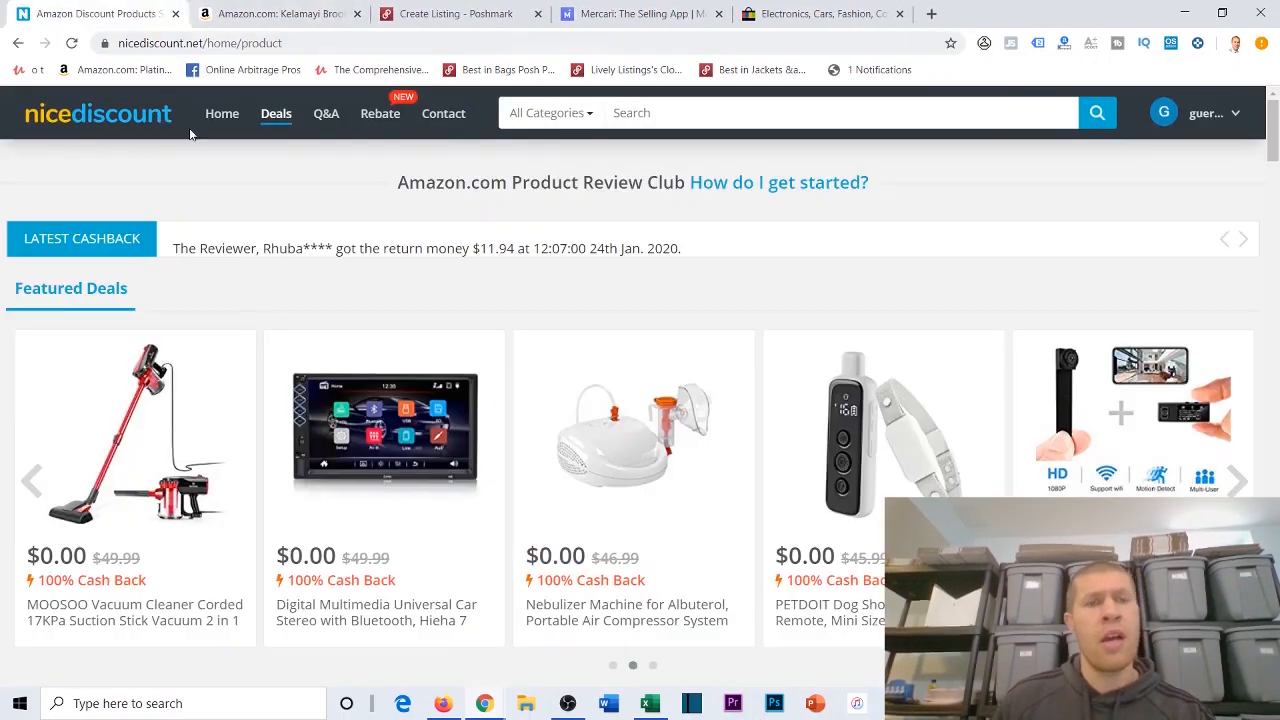
Step: Browse the Featured Deals and the All Categories listings on the Nice Discount deals page
{"action": "scroll", "coordinate": [180, 360], "scroll_direction": "down", "scroll_amount": 3}
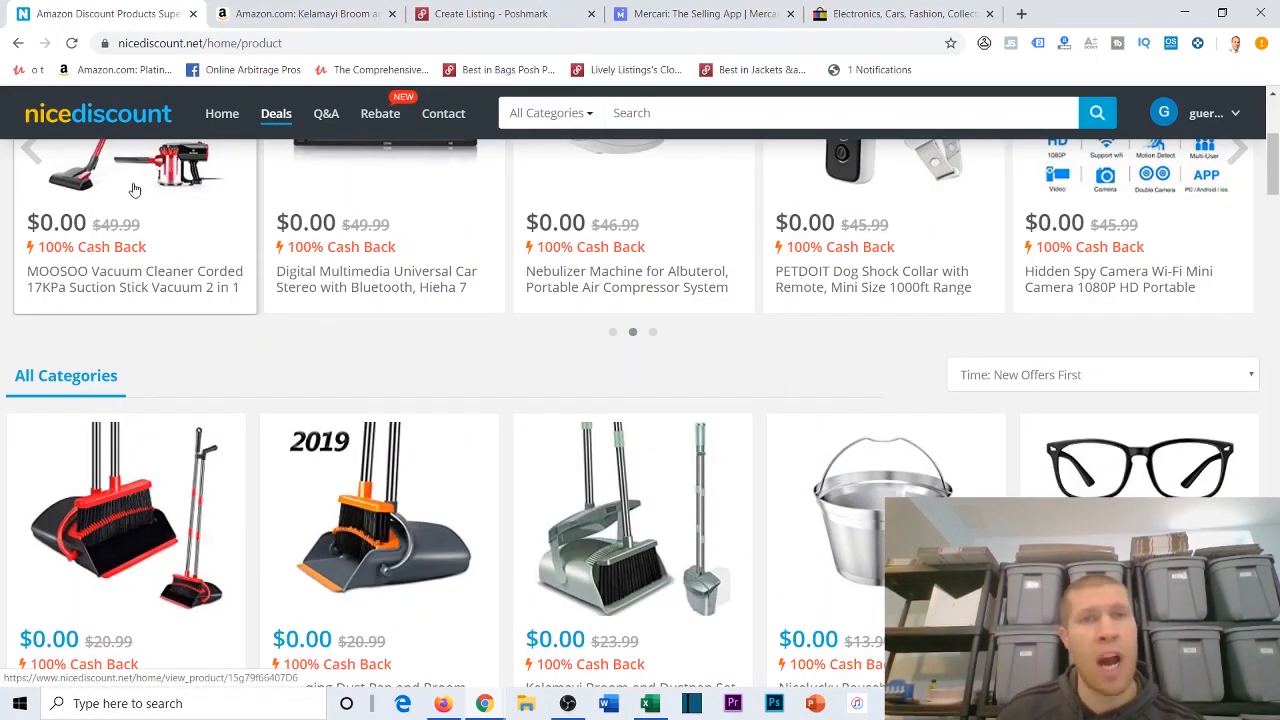
{"action": "scroll", "coordinate": [137, 215], "scroll_direction": "up", "scroll_amount": 2}
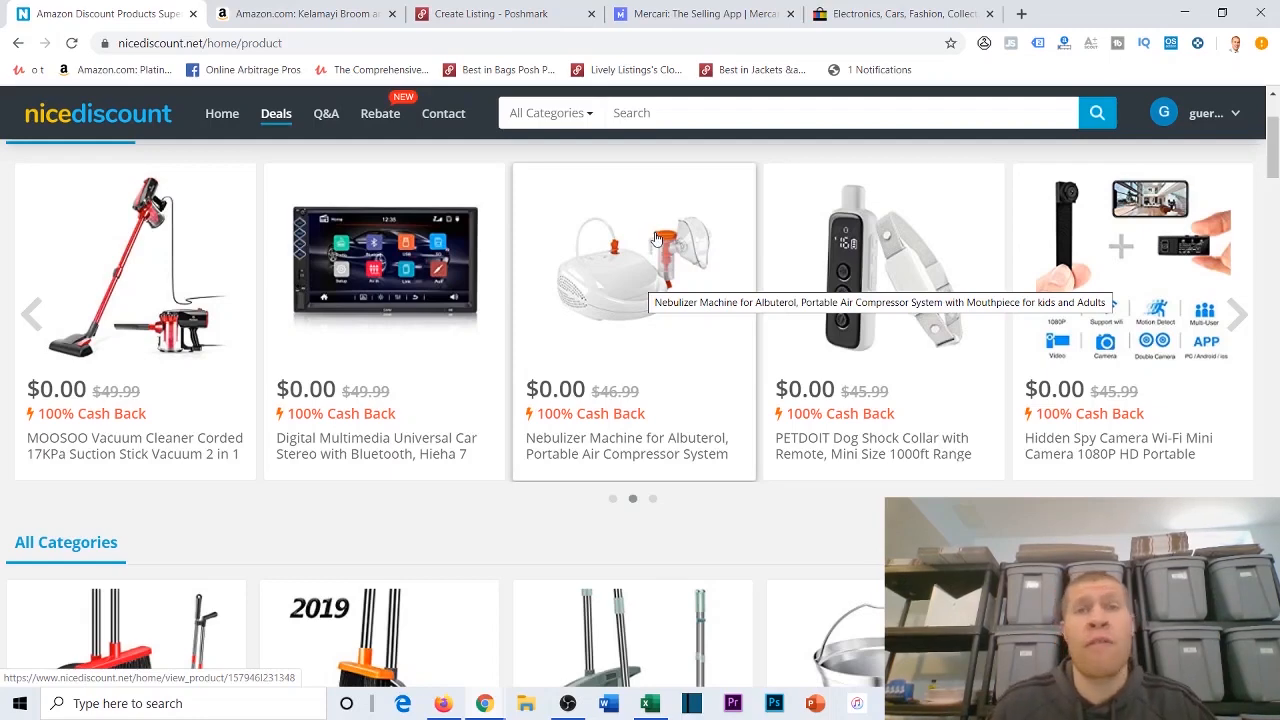
{"action": "scroll", "coordinate": [657, 238], "scroll_direction": "down", "scroll_amount": 3}
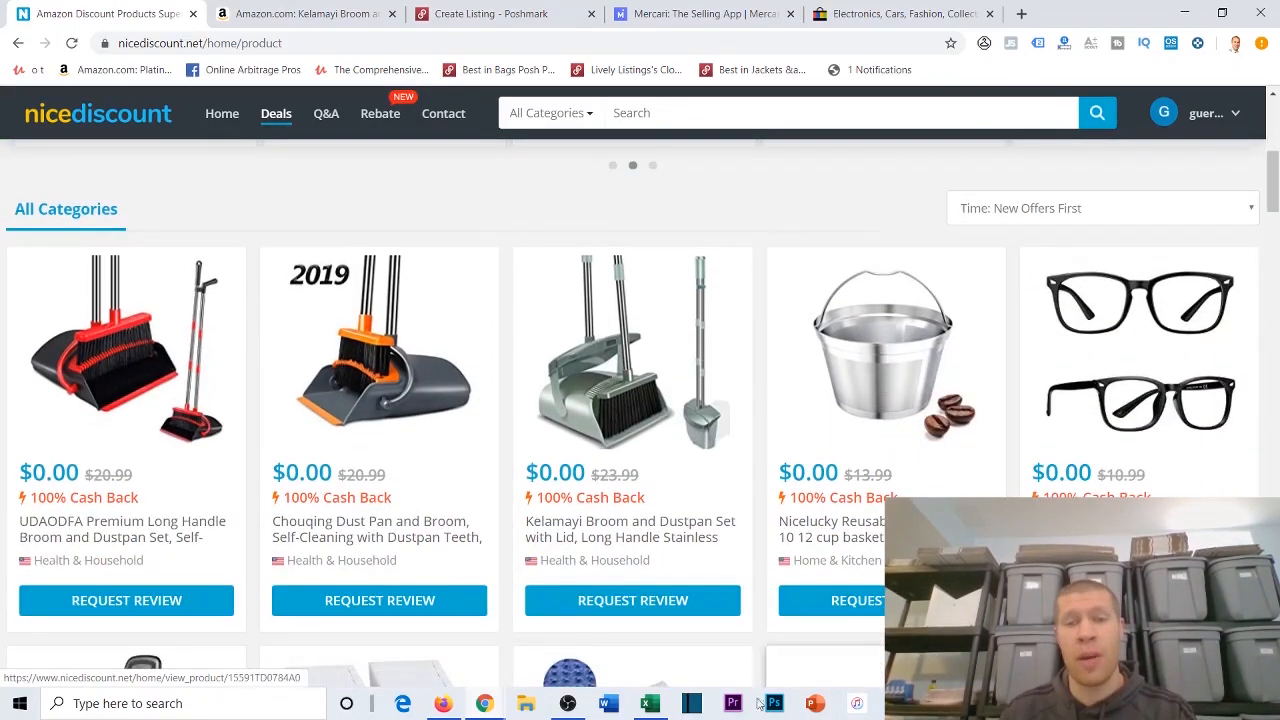
Step: Switch to the Book1 workbook in Excel and review the Purchase Price column down to the totals
{"action": "left_click", "coordinate": [649, 703]}
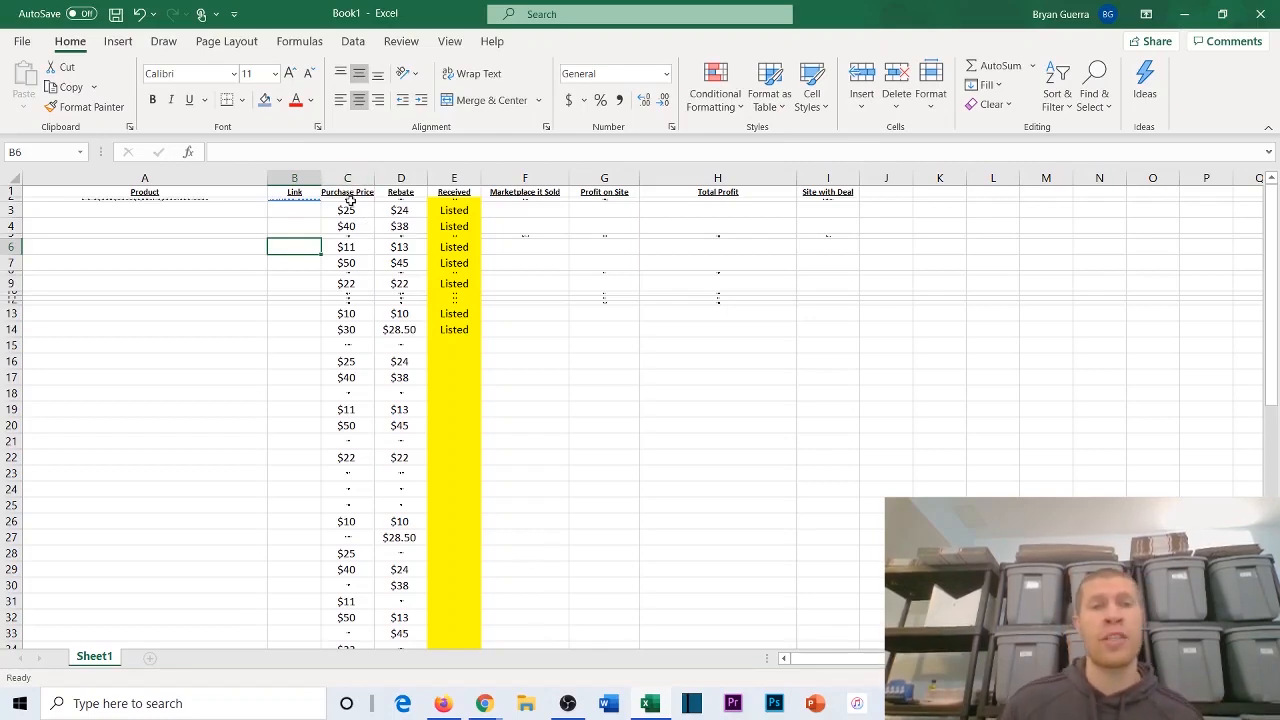
{"action": "left_click_drag", "start_coordinate": [350, 200], "coordinate": [346, 329]}
{"action": "left_click", "coordinate": [525, 313]}
{"action": "scroll", "coordinate": [457, 328], "scroll_direction": "down", "scroll_amount": 4}
{"action": "scroll", "coordinate": [457, 328], "scroll_direction": "down", "scroll_amount": 8}
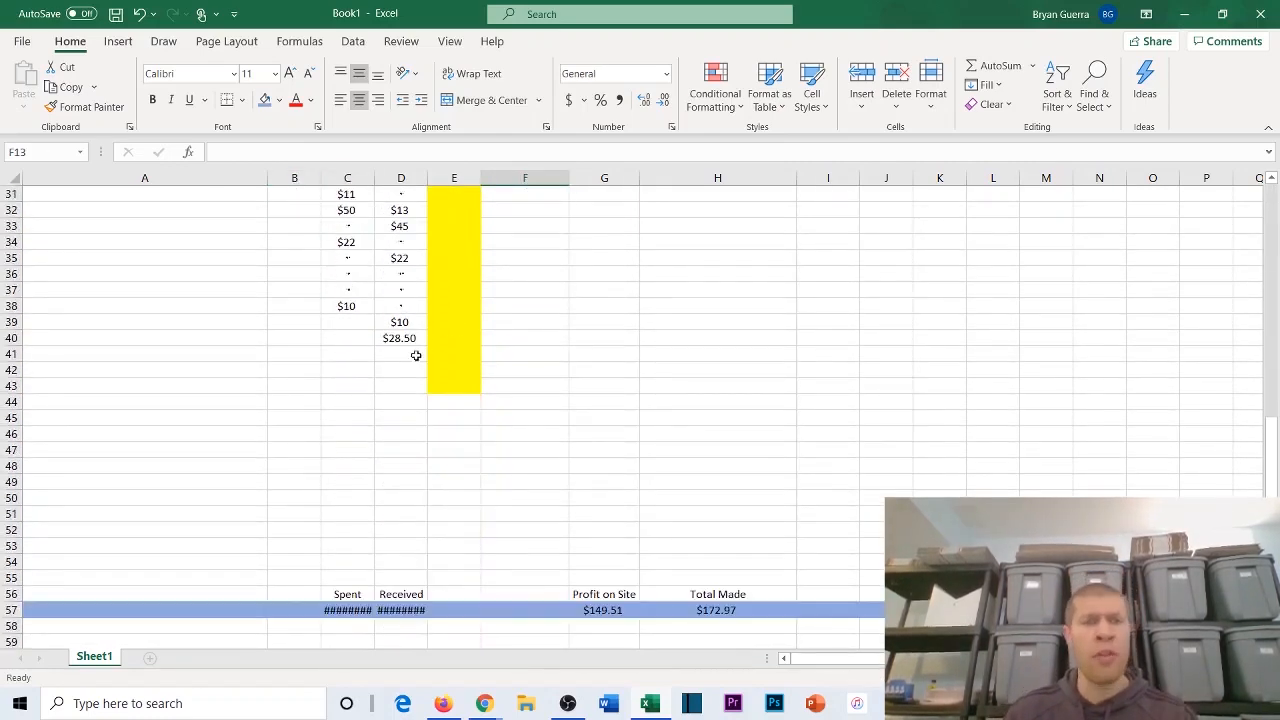
Step: Widen column C so that the Spent total in row 57 can be read in full
{"action": "scroll", "coordinate": [414, 323], "scroll_direction": "down", "scroll_amount": 1}
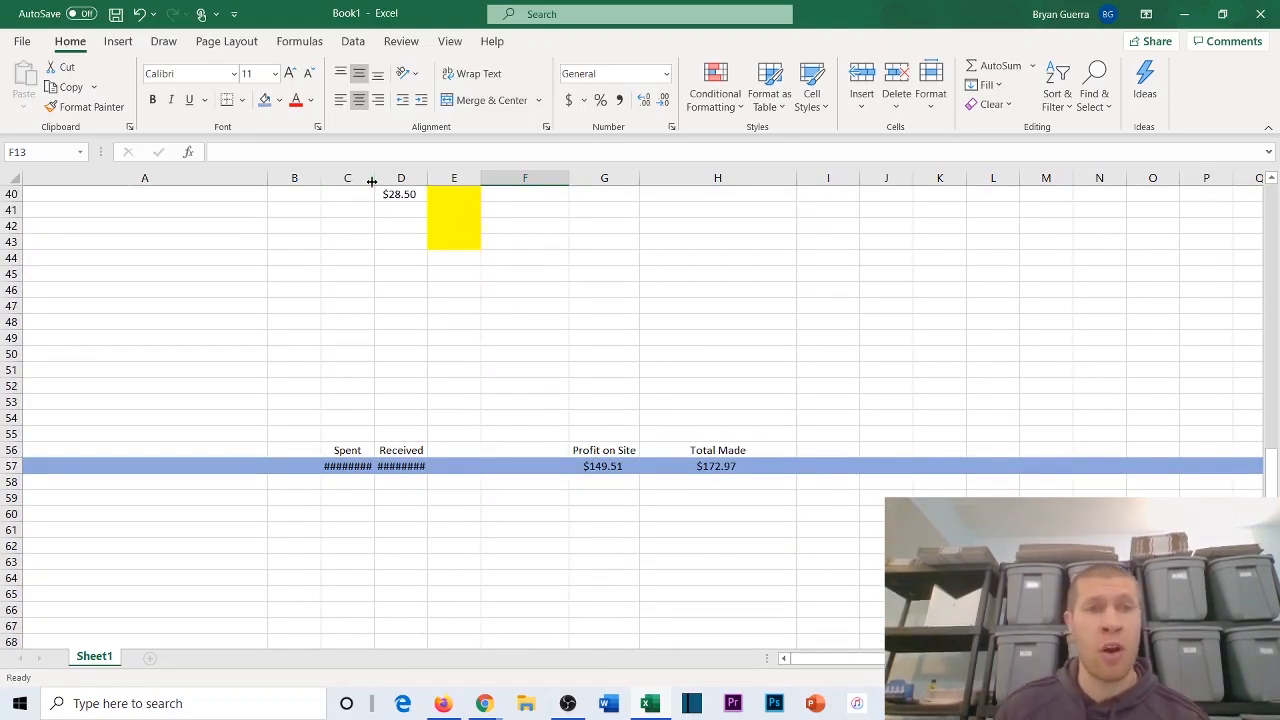
{"action": "left_click_drag", "start_coordinate": [373, 180], "coordinate": [443, 260]}
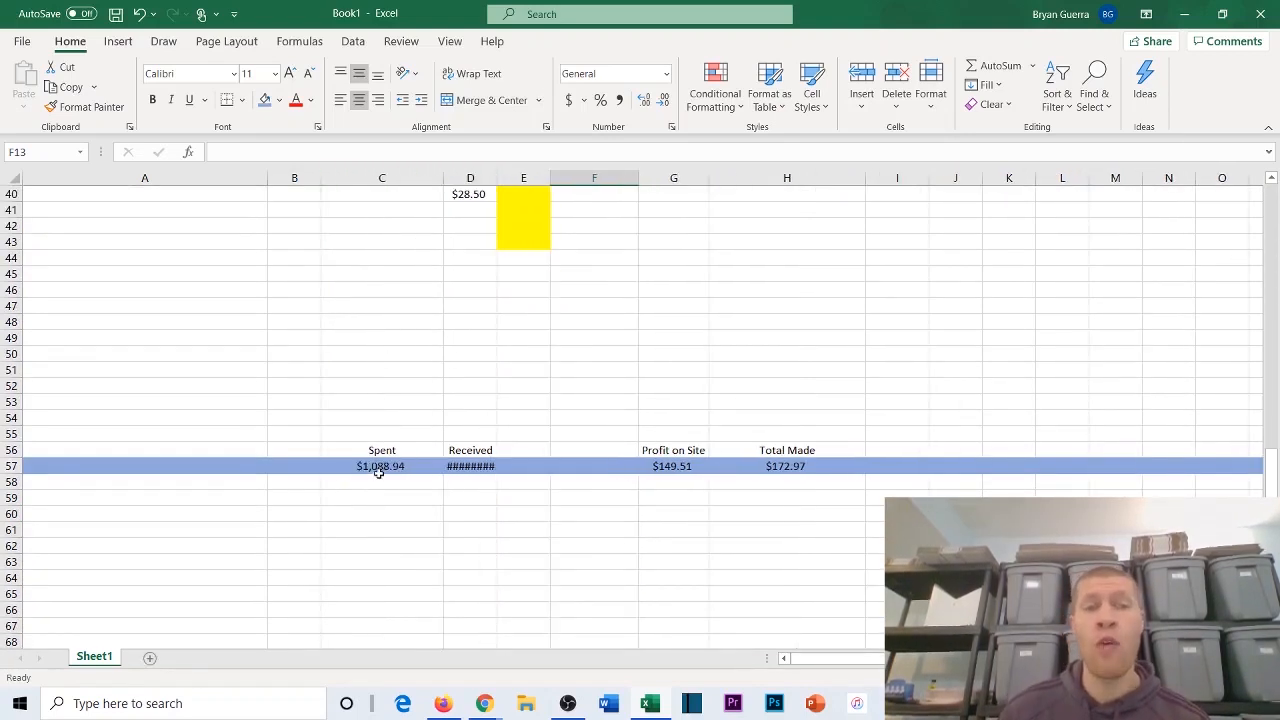
{"action": "left_click", "coordinate": [381, 432]}
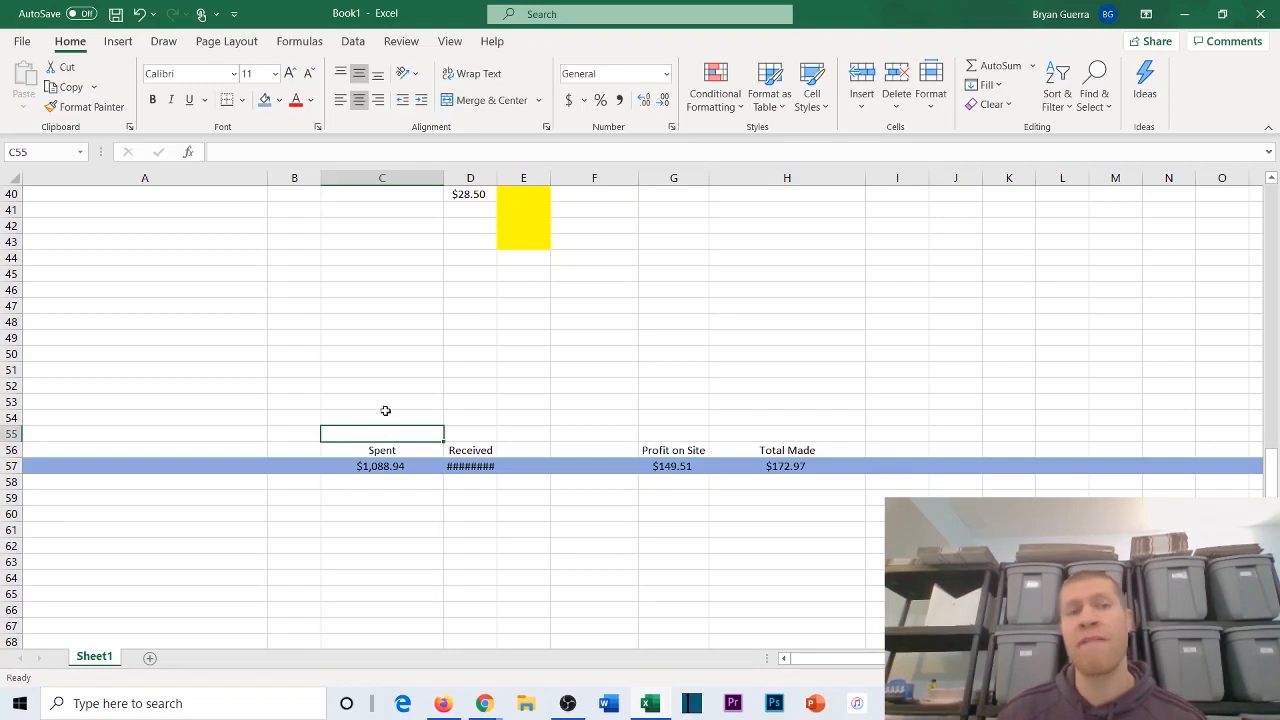
{"action": "left_click", "coordinate": [389, 398]}
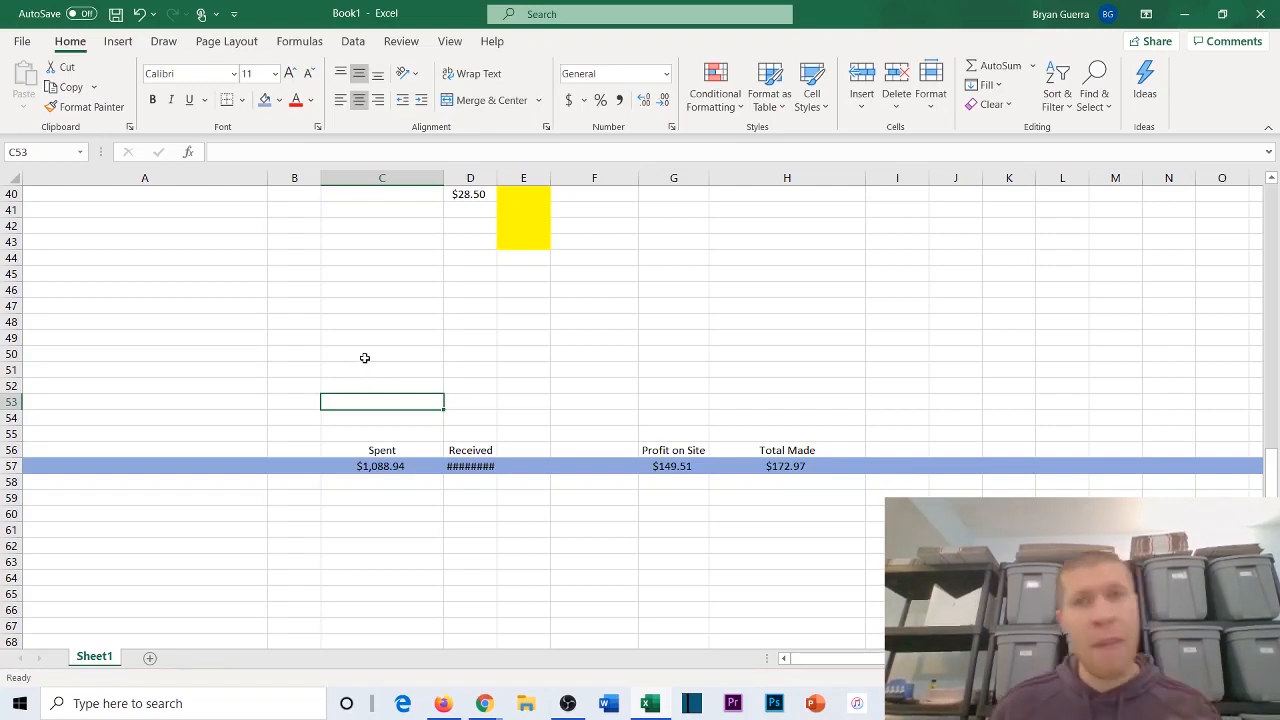
Step: Compare the Purchase Price entries from the first row onward with the Spent total in row 57
{"action": "scroll", "coordinate": [365, 350], "scroll_direction": "up", "scroll_amount": 13}
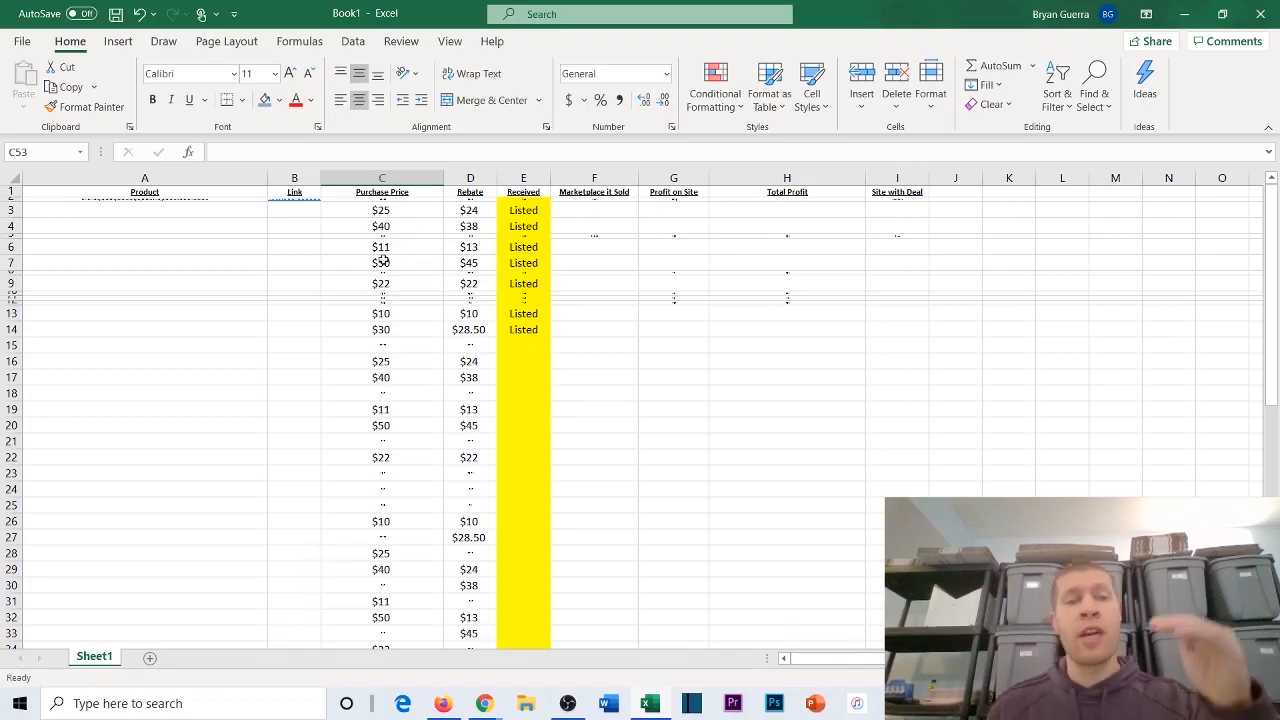
{"action": "scroll", "coordinate": [385, 285], "scroll_direction": "down", "scroll_amount": 7}
{"action": "scroll", "coordinate": [395, 318], "scroll_direction": "down", "scroll_amount": 5}
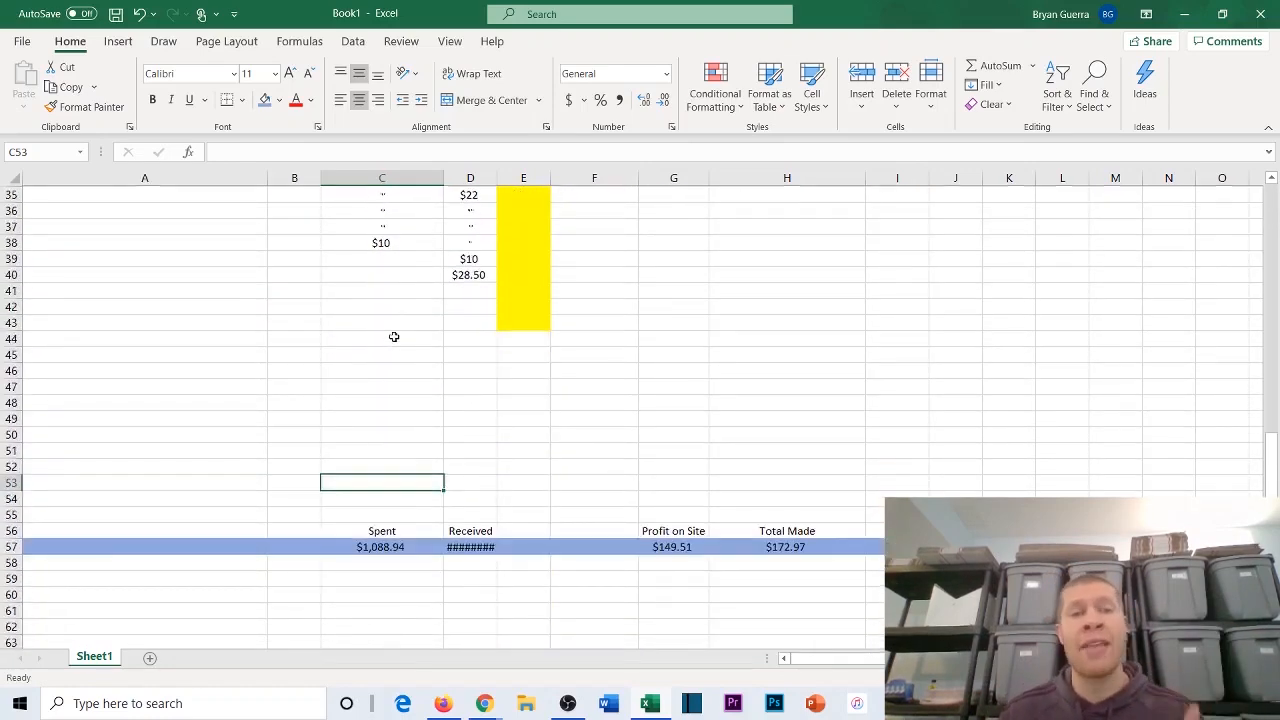
{"action": "left_click", "coordinate": [363, 432]}
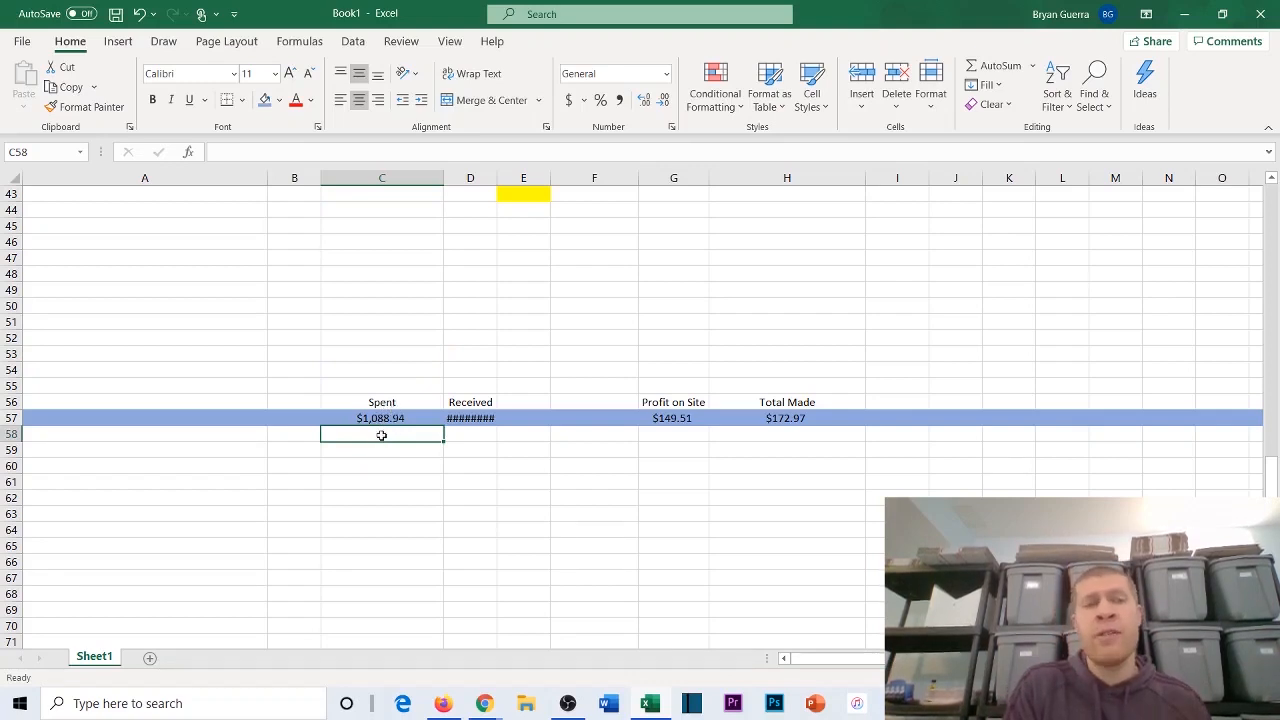
Step: Find and open the Windows Calculator app over the workbook
{"action": "left_click", "coordinate": [217, 701]}
{"action": "type", "text": "calc"}
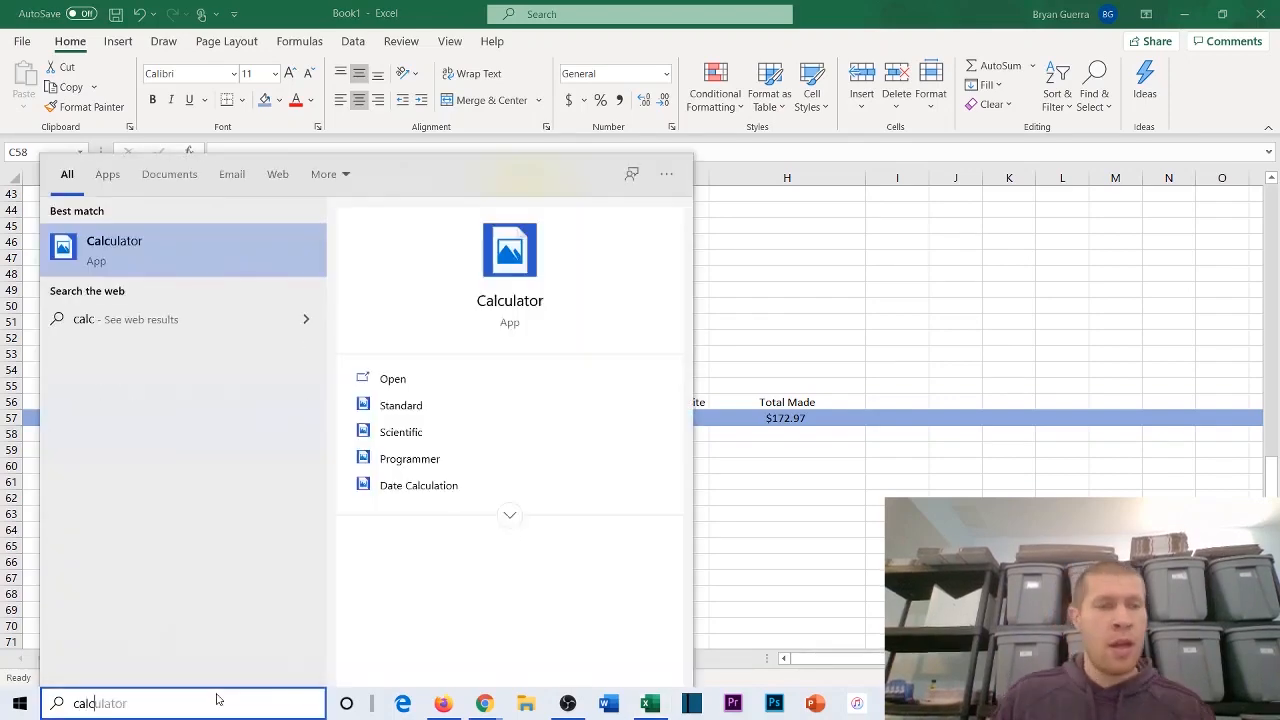
{"action": "left_click", "coordinate": [204, 268]}
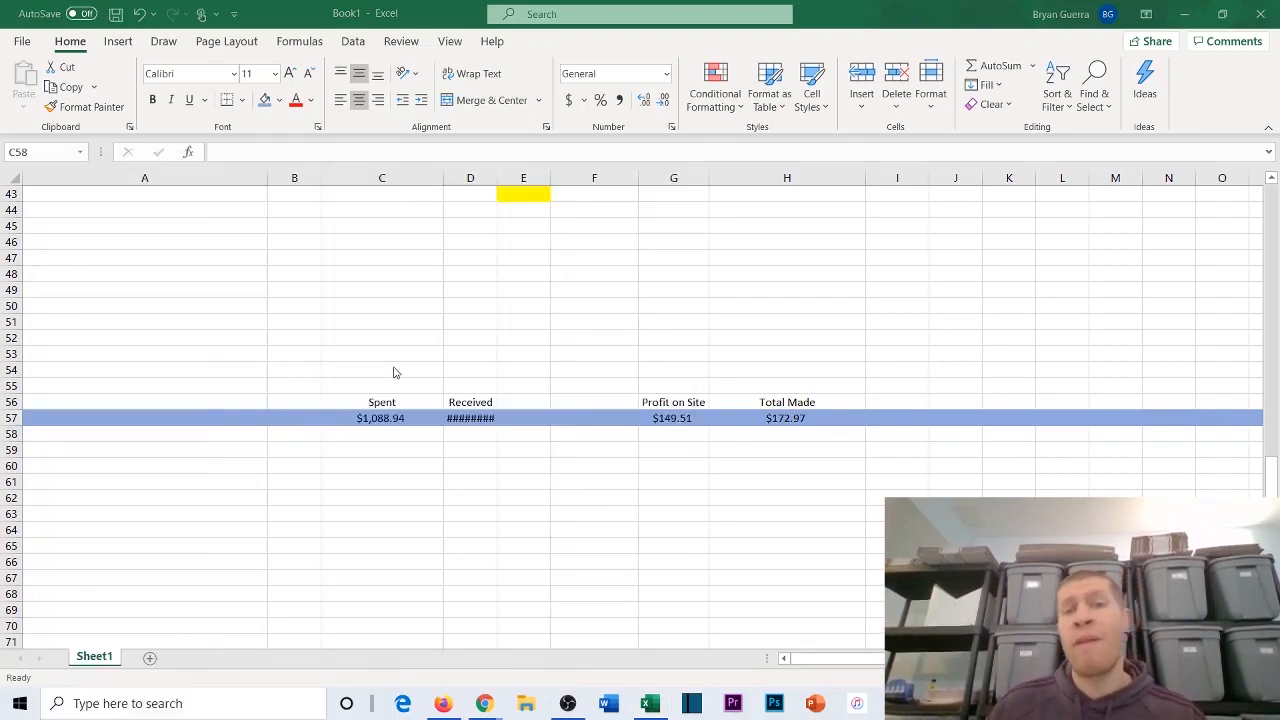
{"action": "left_click", "coordinate": [449, 291]}
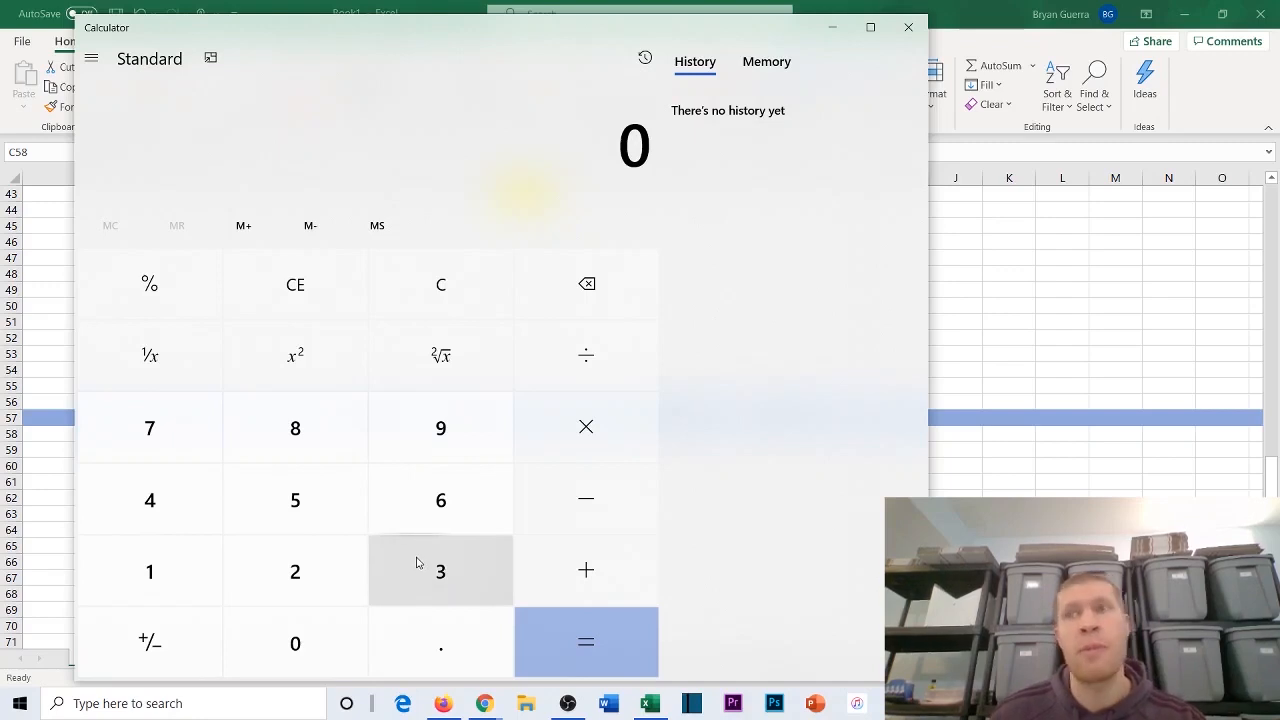
Step: Calculate 4000 × 0.05 in the Calculator and close it
{"action": "left_click", "coordinate": [195, 522]}
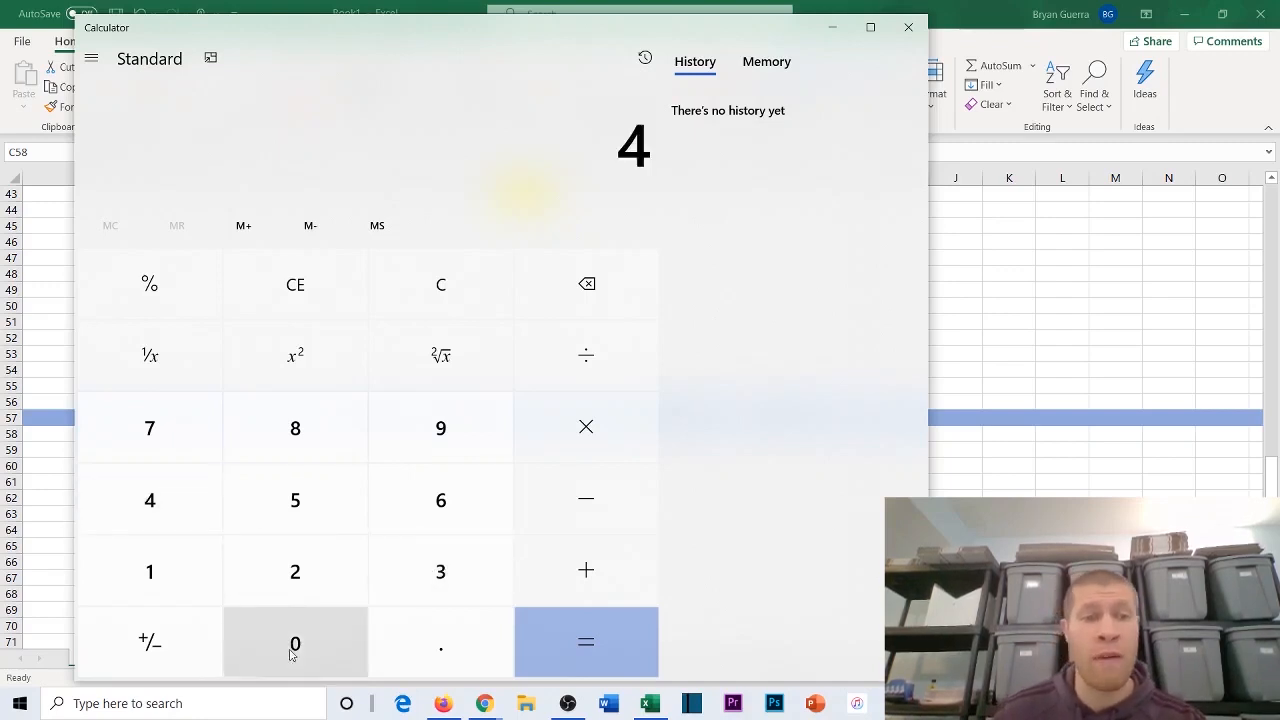
{"action": "left_click", "coordinate": [291, 652]}
{"action": "left_click", "coordinate": [291, 652]}
{"action": "left_click", "coordinate": [291, 652]}
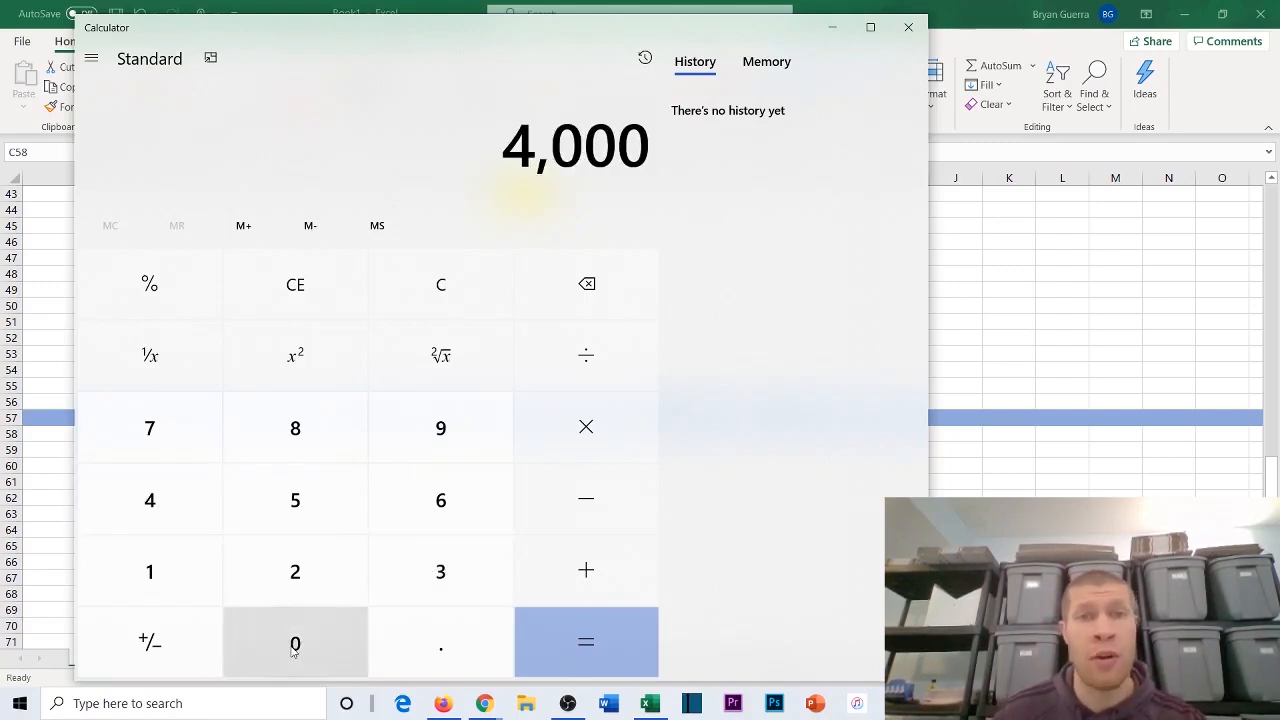
{"action": "left_click", "coordinate": [570, 413]}
{"action": "left_click", "coordinate": [434, 620]}
{"action": "left_click", "coordinate": [329, 614]}
{"action": "left_click", "coordinate": [309, 514]}
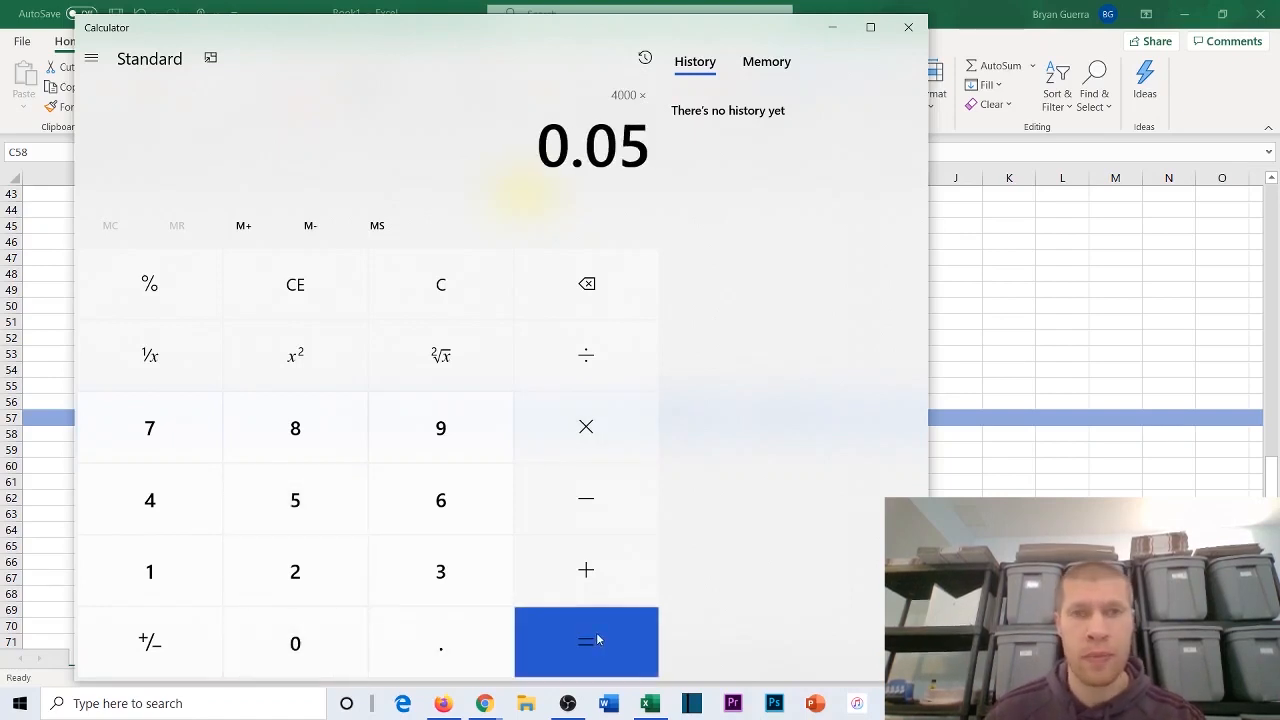
{"action": "left_click", "coordinate": [597, 640]}
{"action": "left_click", "coordinate": [908, 27]}
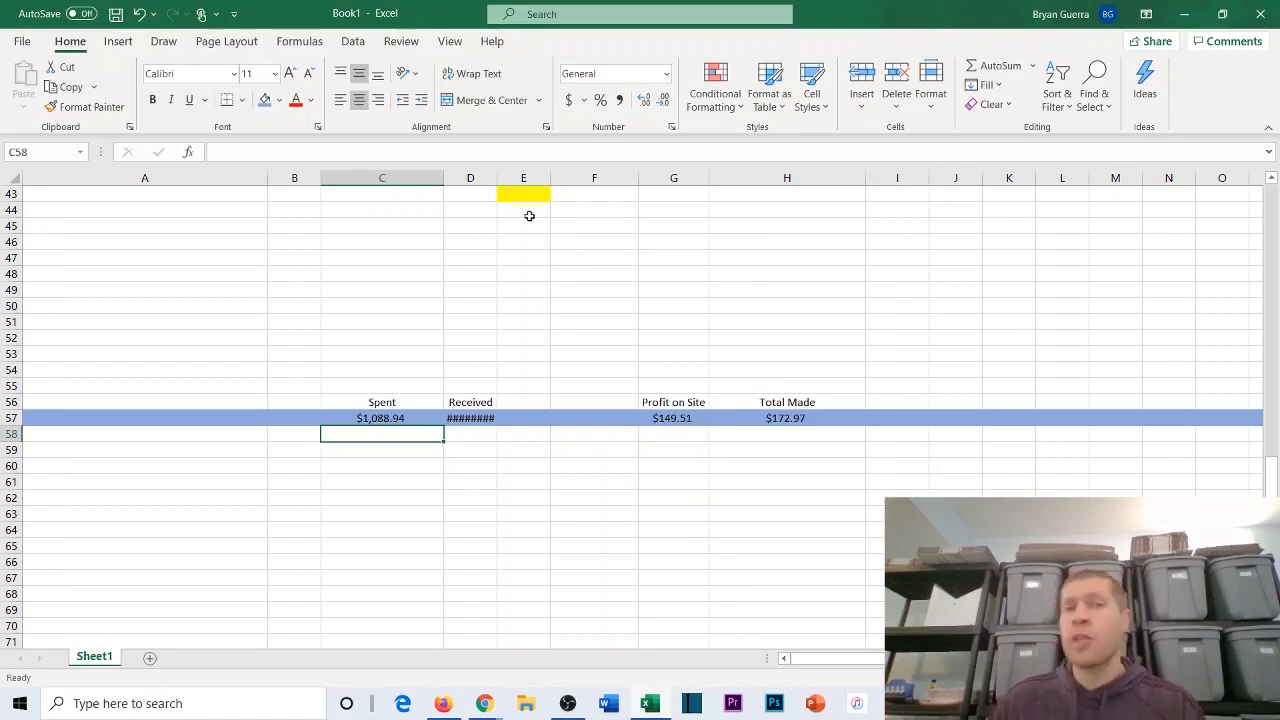
Step: Minimize the workbook to return to the Nice Discount page in Chrome and browse its cash-back deals
{"action": "left_click", "coordinate": [1184, 13]}
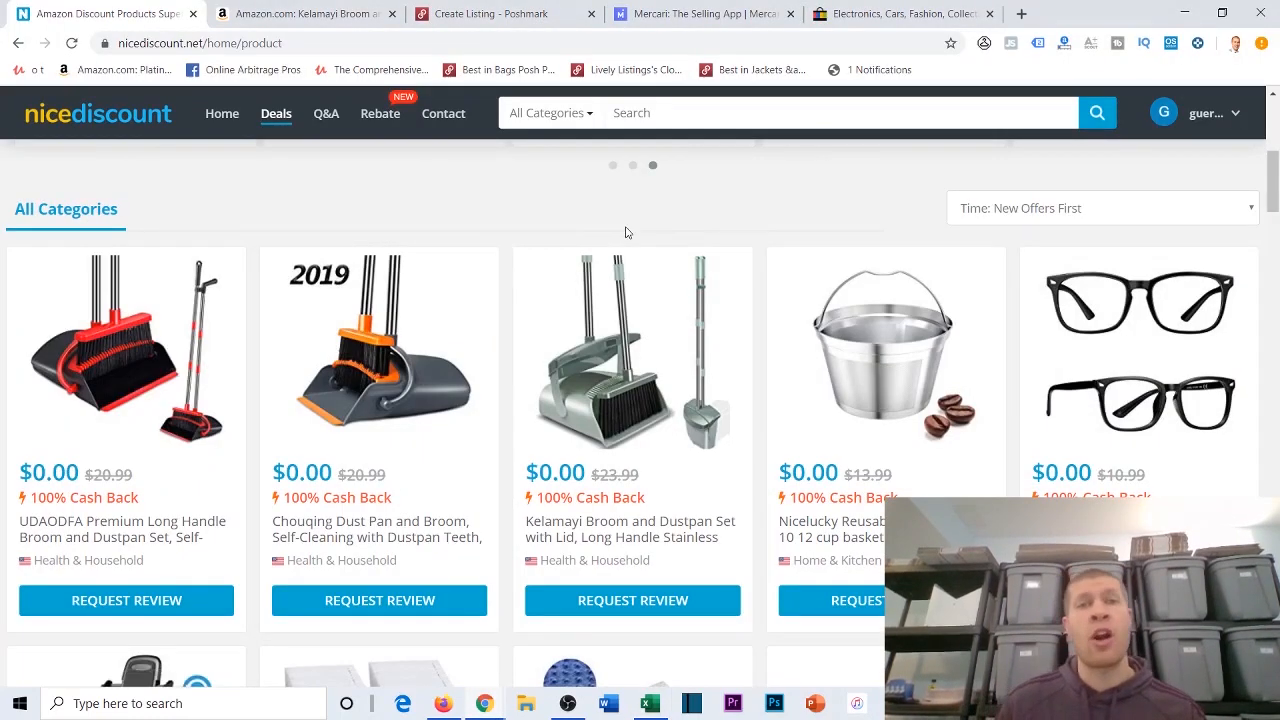
{"action": "scroll", "coordinate": [625, 232], "scroll_direction": "up", "scroll_amount": 1}
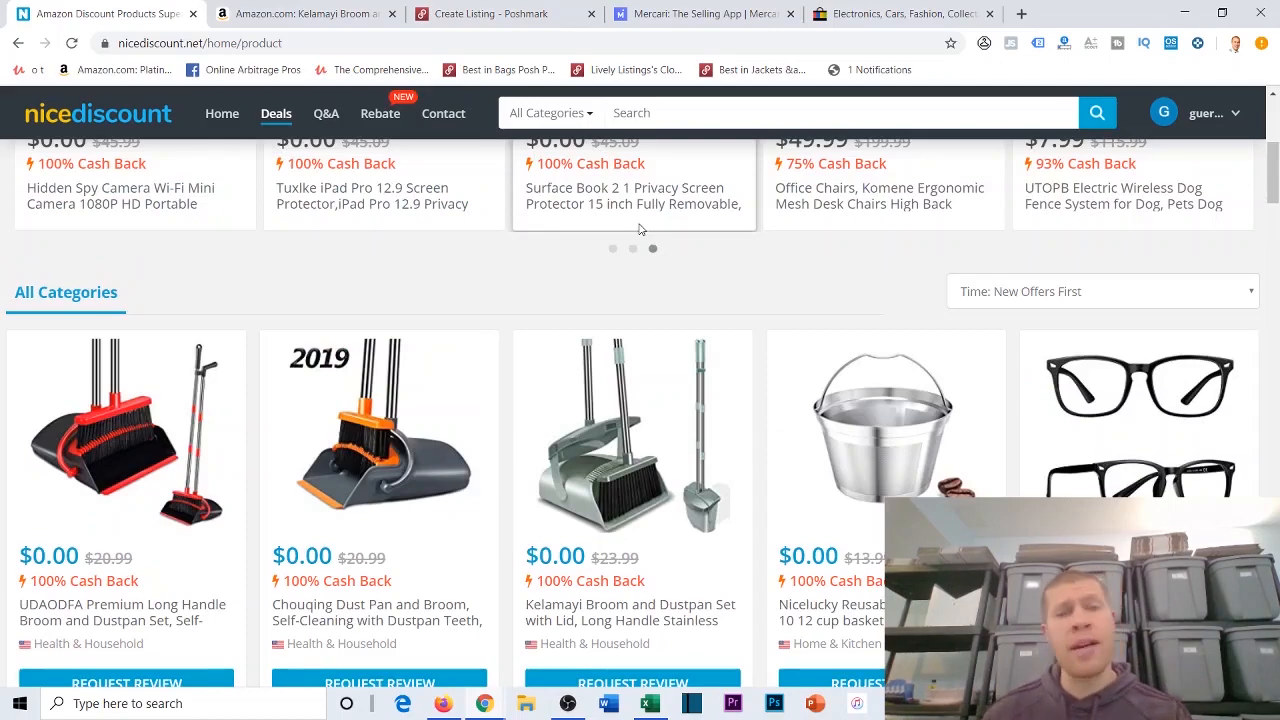
{"action": "scroll", "coordinate": [740, 260], "scroll_direction": "down", "scroll_amount": 6}
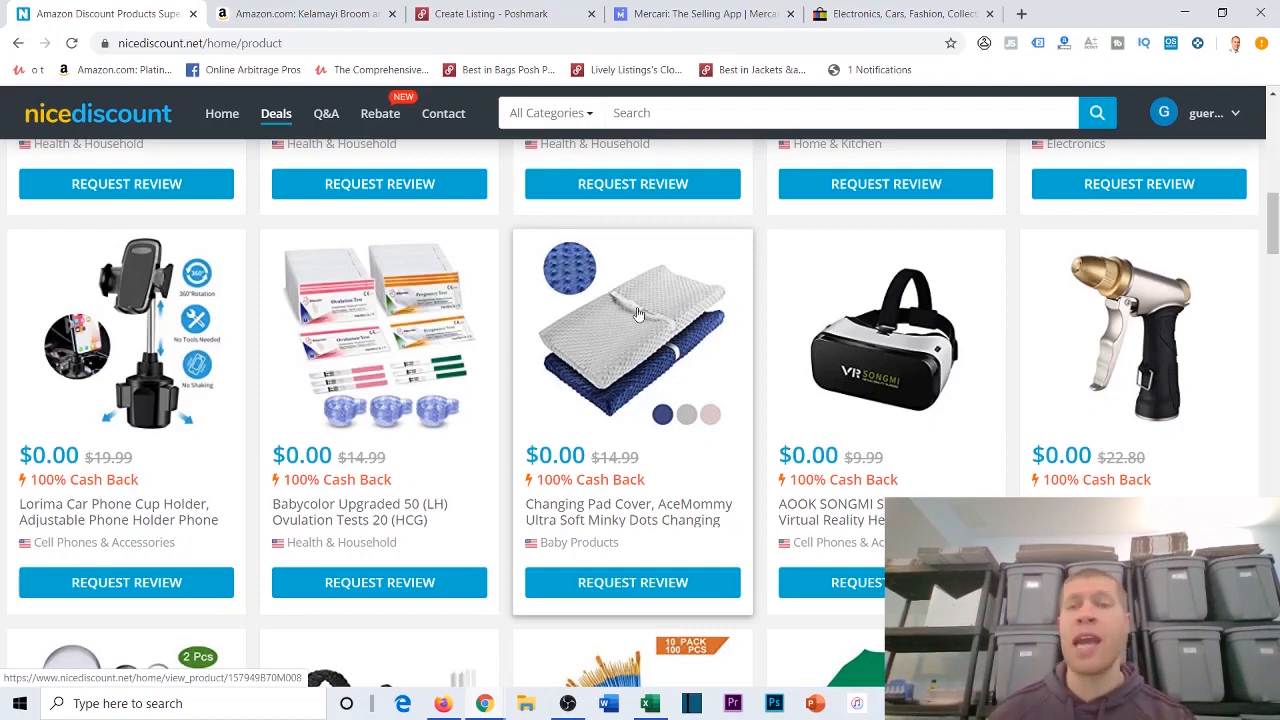
{"action": "scroll", "coordinate": [660, 305], "scroll_direction": "down", "scroll_amount": 2}
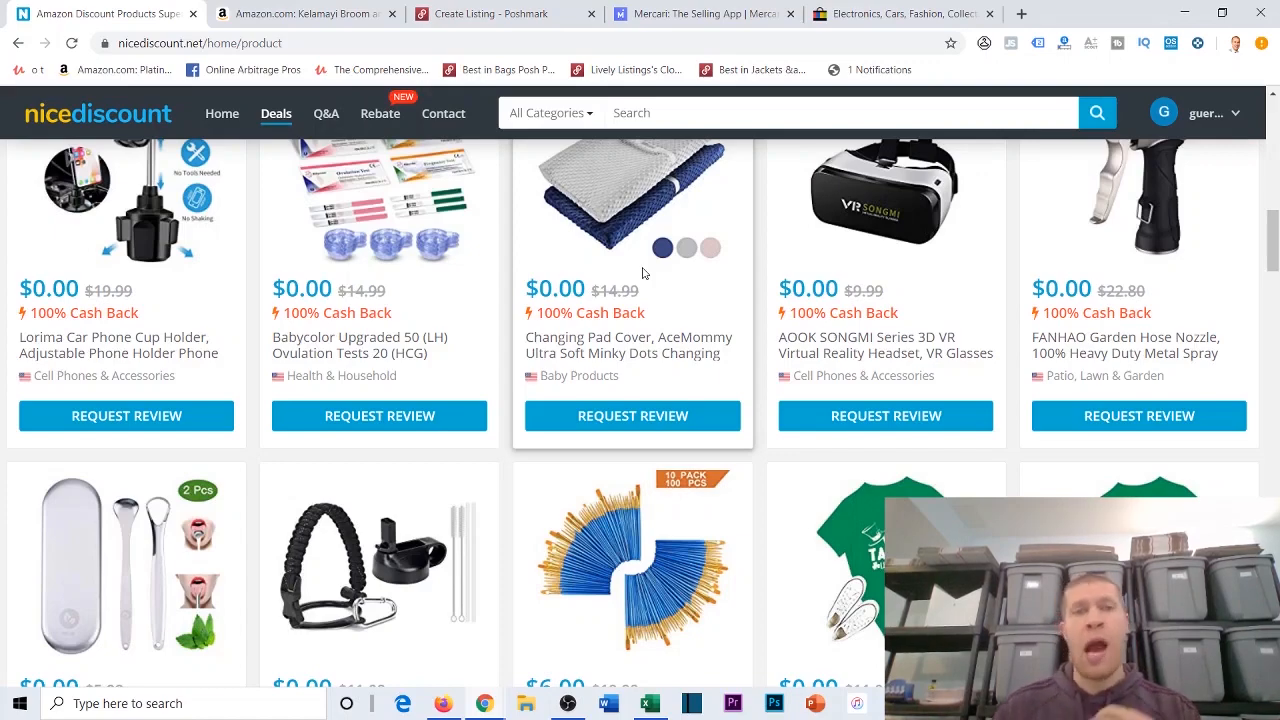
Step: Switch back to the Excel workbook and review the tracker from its header row to the totals in row 57
{"action": "left_click", "coordinate": [649, 703]}
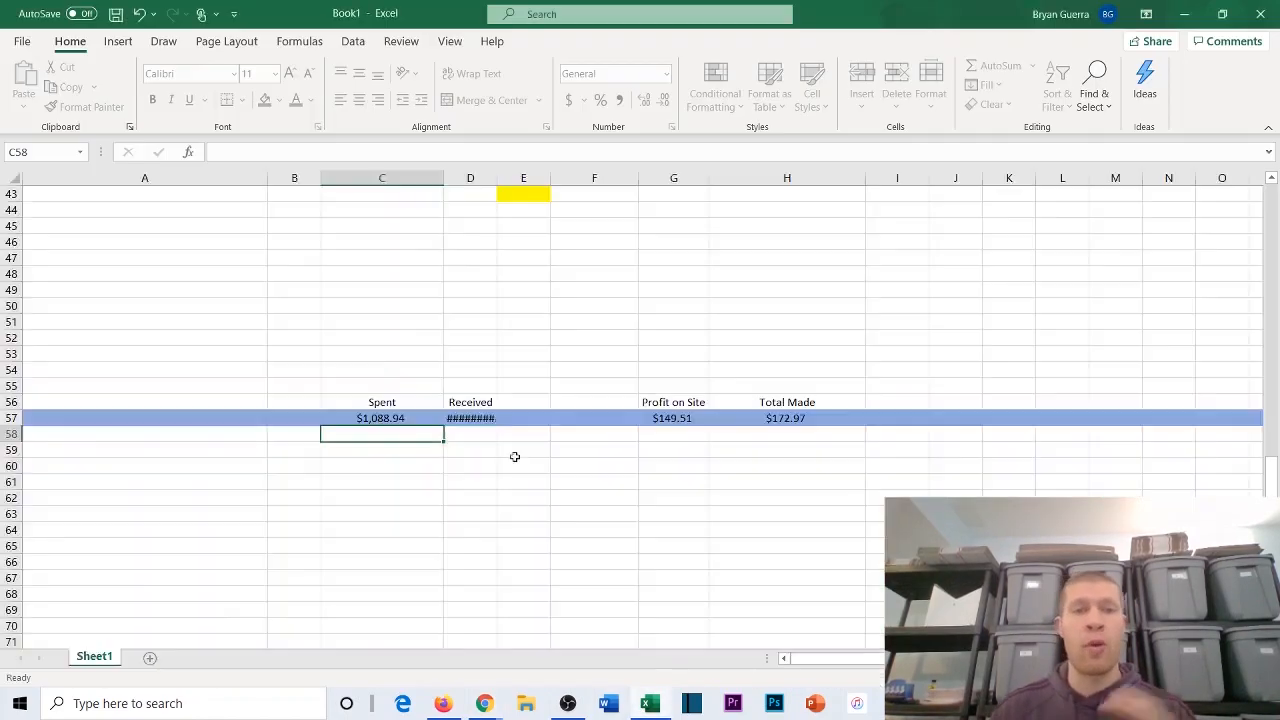
{"action": "scroll", "coordinate": [482, 375], "scroll_direction": "up", "scroll_amount": 12}
{"action": "scroll", "coordinate": [482, 375], "scroll_direction": "up", "scroll_amount": 3}
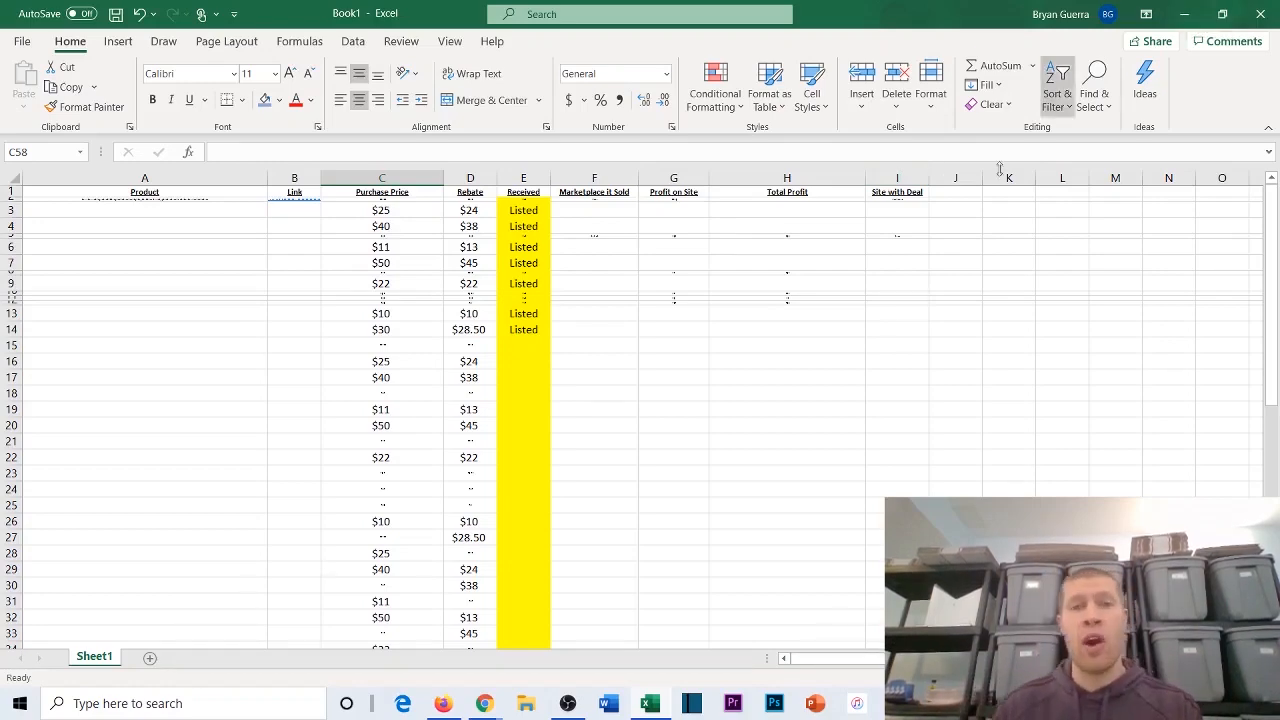
{"action": "scroll", "coordinate": [742, 247], "scroll_direction": "down", "scroll_amount": 3}
{"action": "scroll", "coordinate": [634, 289], "scroll_direction": "down", "scroll_amount": 11}
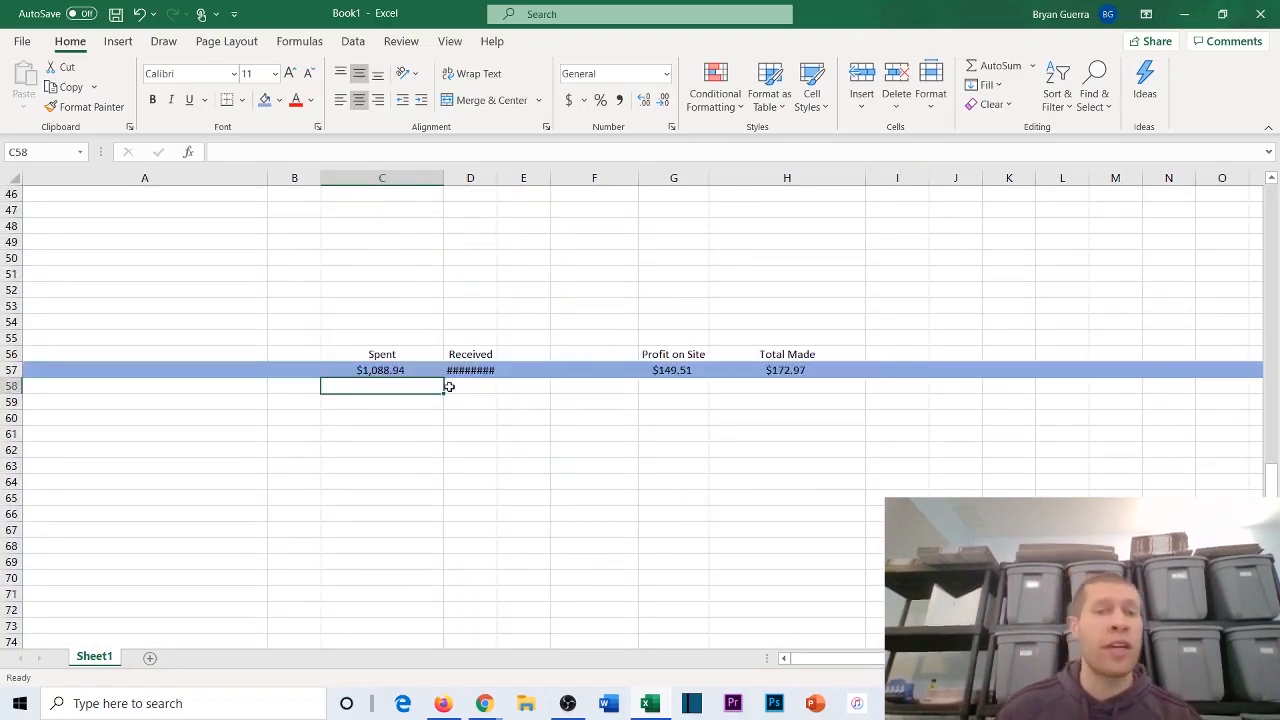
Step: Examine the Purchase Price, Rebate and Received columns, and select cell F3 in the Marketplace it Sold column
{"action": "scroll", "coordinate": [449, 386], "scroll_direction": "up", "scroll_amount": 5}
{"action": "scroll", "coordinate": [377, 308], "scroll_direction": "up", "scroll_amount": 8}
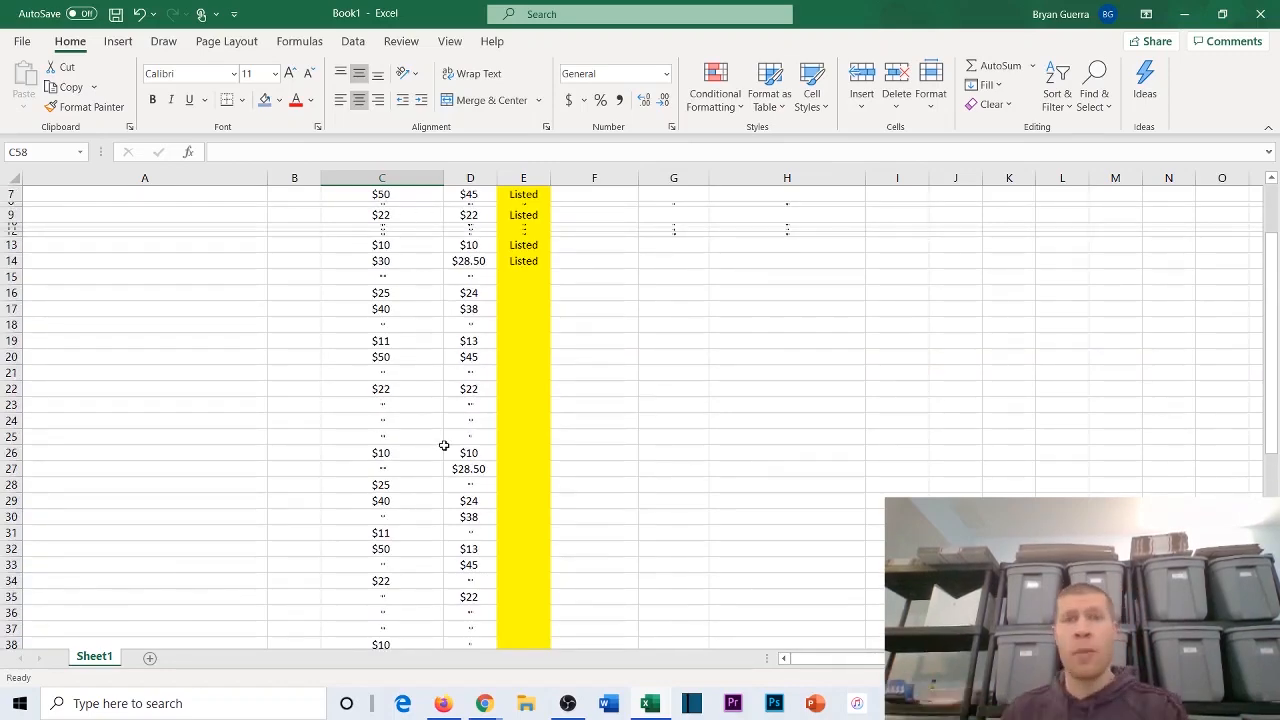
{"action": "scroll", "coordinate": [444, 445], "scroll_direction": "up", "scroll_amount": 2}
{"action": "scroll", "coordinate": [523, 314], "scroll_direction": "down", "scroll_amount": 4}
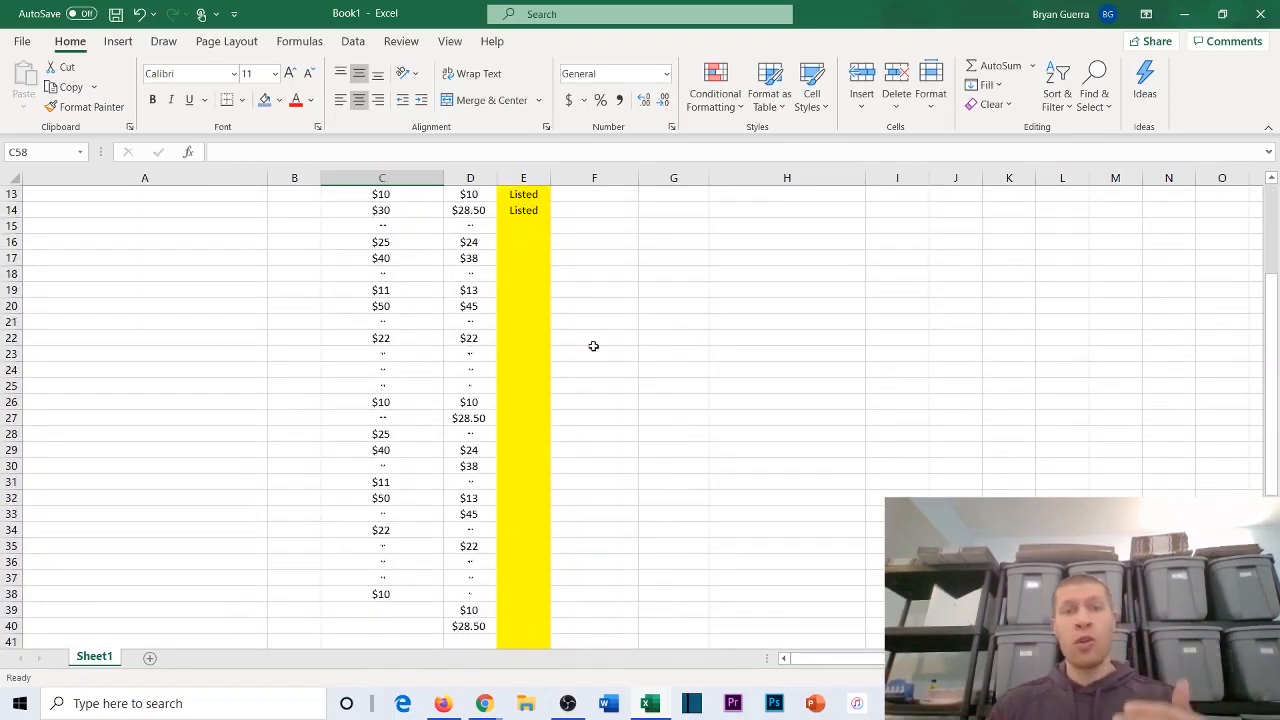
{"action": "scroll", "coordinate": [680, 370], "scroll_direction": "down", "scroll_amount": 9}
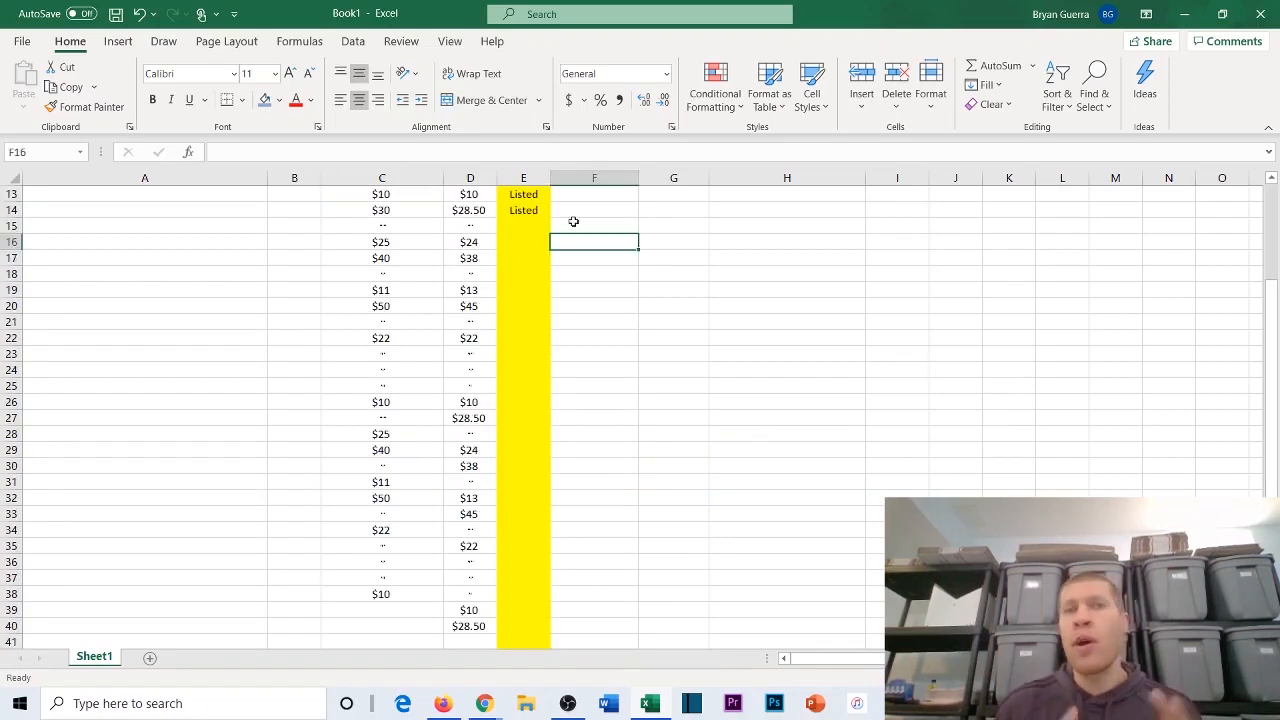
{"action": "scroll", "coordinate": [575, 219], "scroll_direction": "down", "scroll_amount": 2}
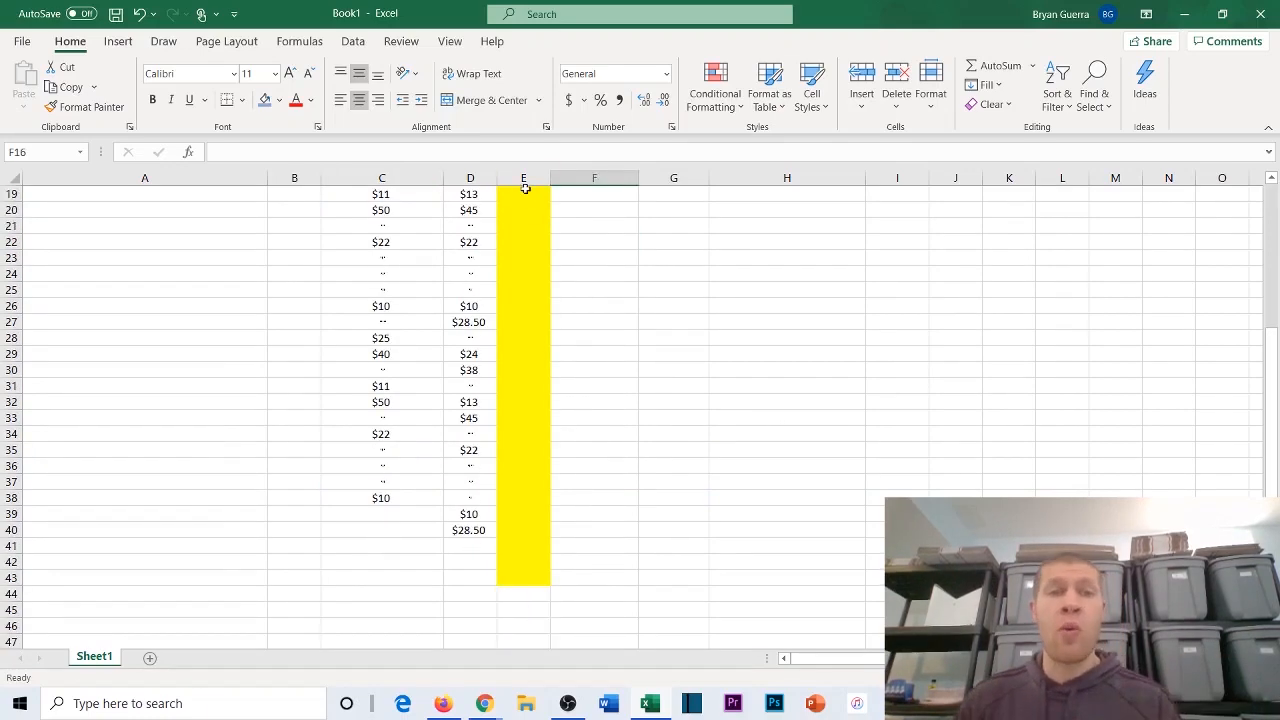
{"action": "scroll", "coordinate": [610, 328], "scroll_direction": "up", "scroll_amount": 4}
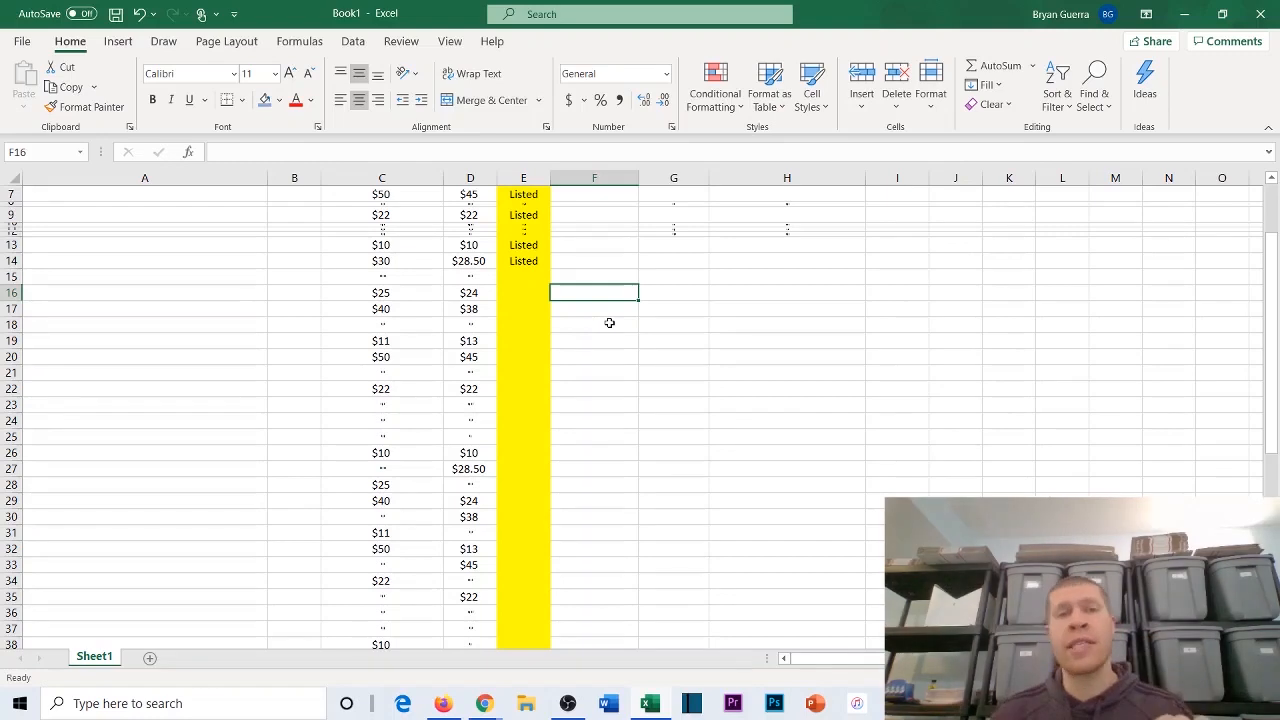
{"action": "scroll", "coordinate": [609, 322], "scroll_direction": "up", "scroll_amount": 2}
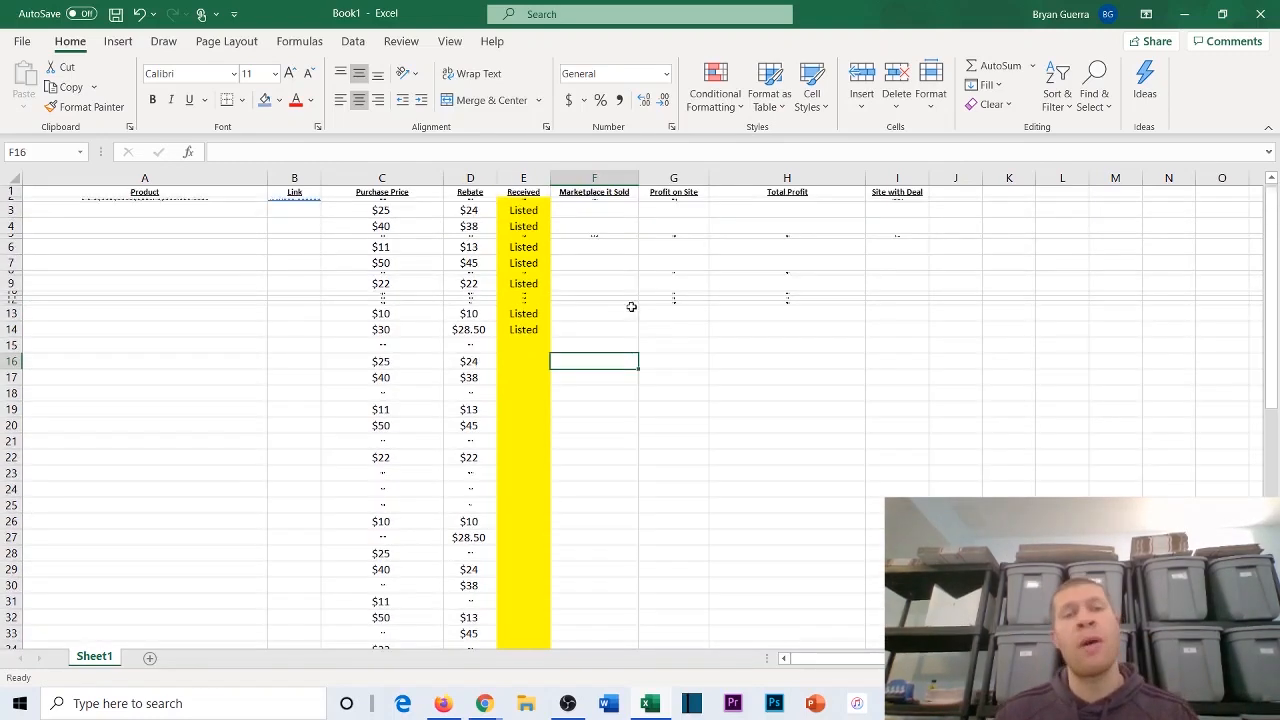
{"action": "left_click", "coordinate": [587, 213]}
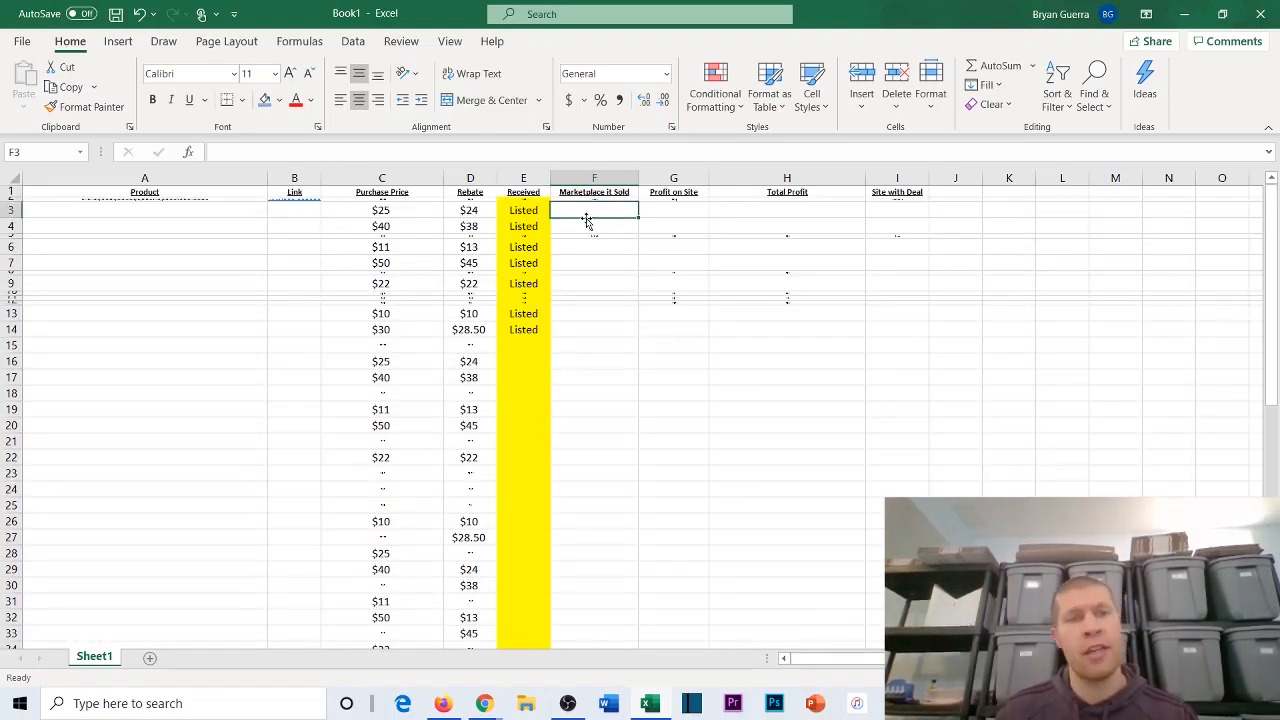